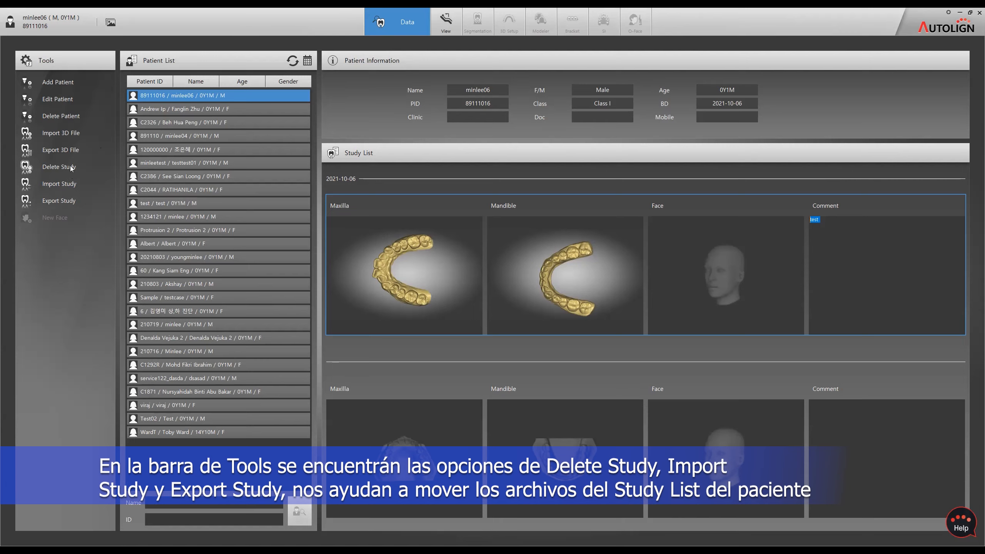
# - Start Re-Orientation for the selected study's models and place three reference points on the maxilla: first molar, central incisor midline, opposite first molar
pyautogui.click(442, 260)
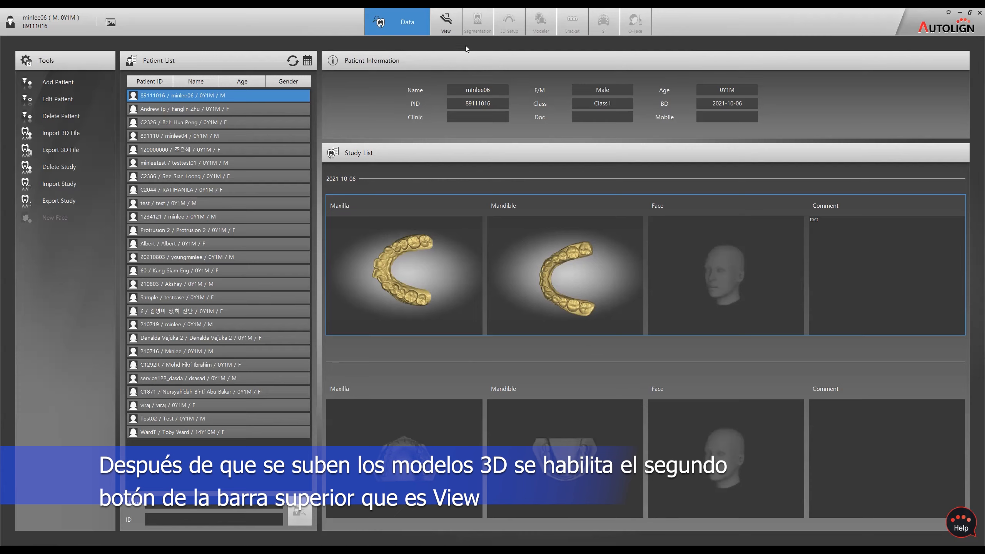
pyautogui.click(452, 27)
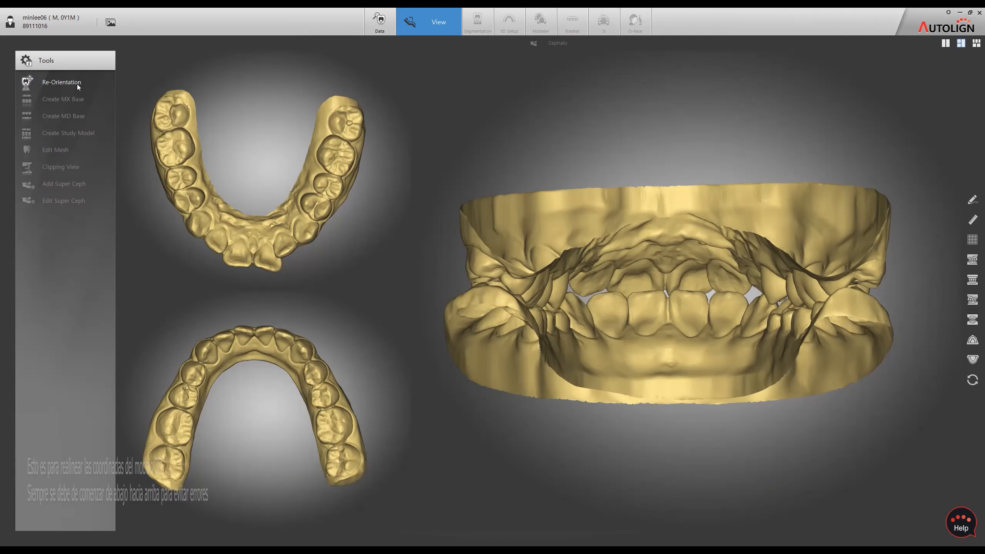
pyautogui.click(62, 82)
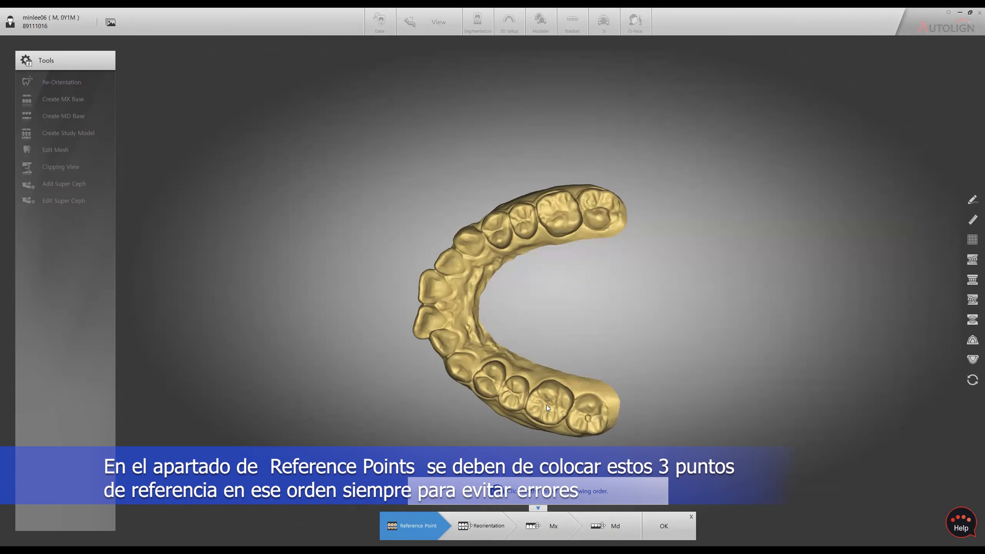
pyautogui.click(546, 405)
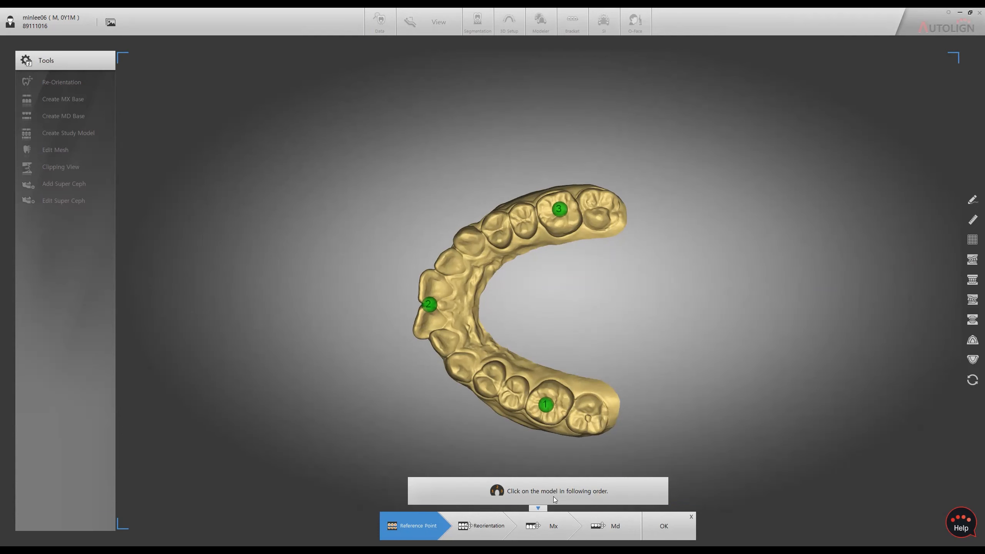
# - Examine the reoriented arches from the front and sides against the mid-line and occlusal planes
pyautogui.moveTo(337, 237); pyautogui.dragTo(560, 154, button='middle')
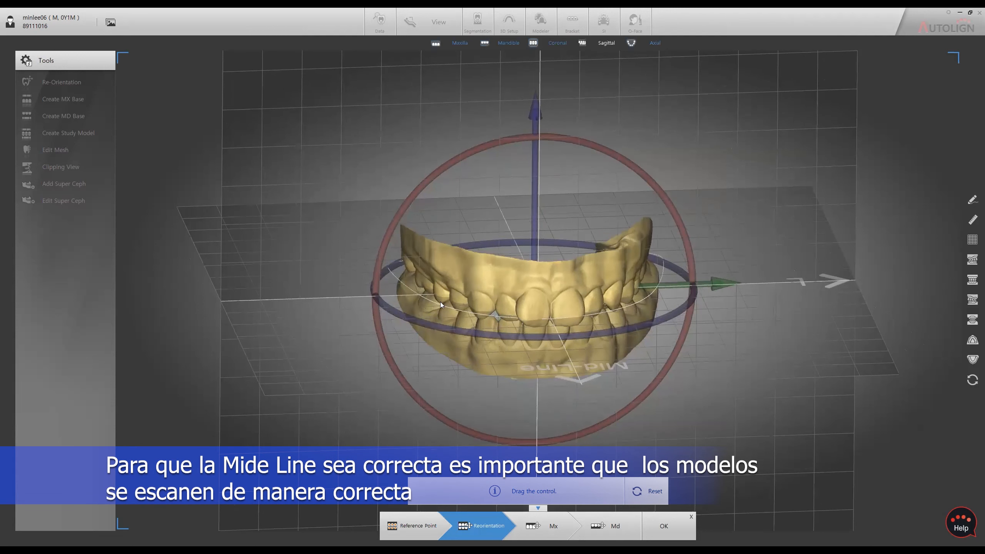
pyautogui.moveTo(440, 302); pyautogui.dragTo(309, 374, button='middle')
pyautogui.moveTo(344, 344); pyautogui.dragTo(342, 399, button='middle')
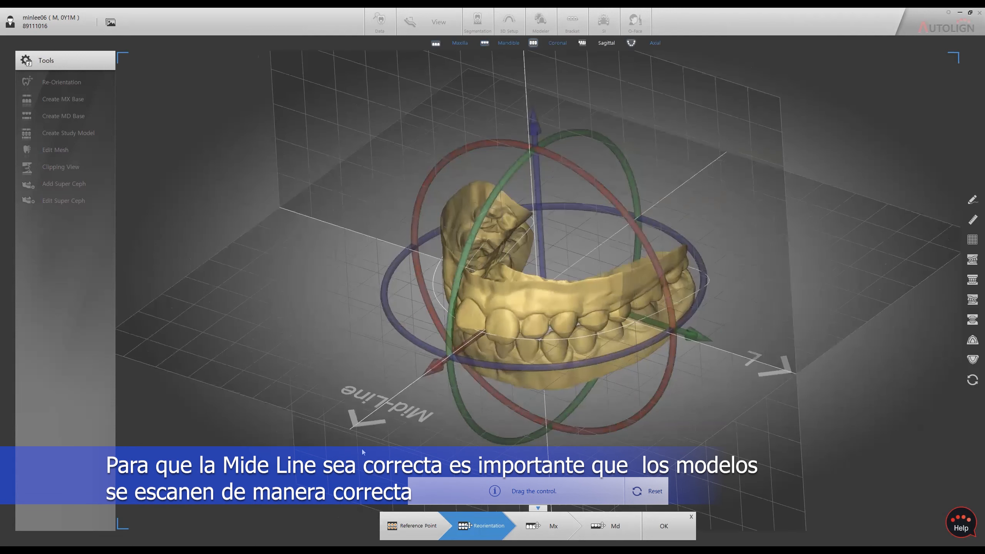
pyautogui.moveTo(358, 268); pyautogui.dragTo(285, 252, button='middle')
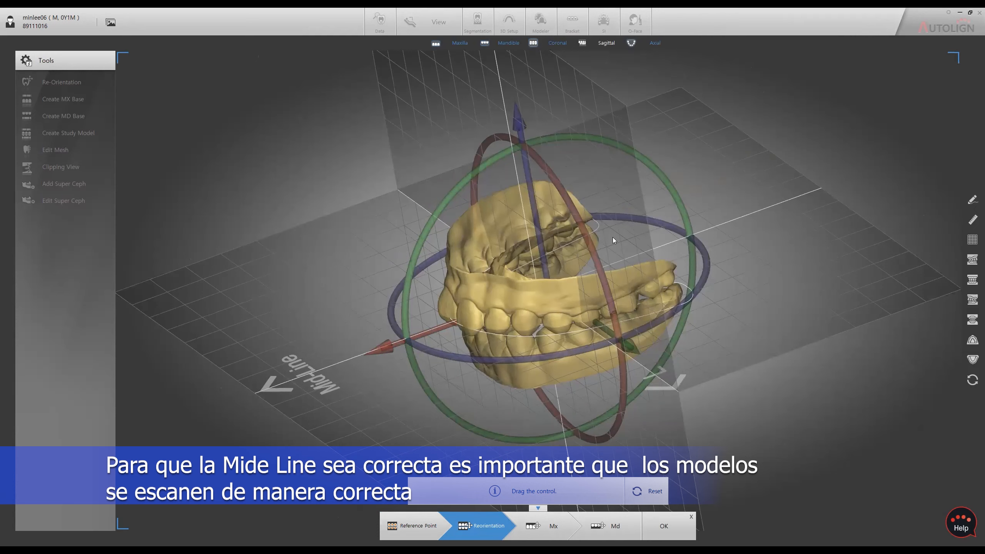
pyautogui.moveTo(613, 238); pyautogui.dragTo(531, 224, button='middle')
pyautogui.moveTo(561, 321); pyautogui.dragTo(518, 302, button='middle')
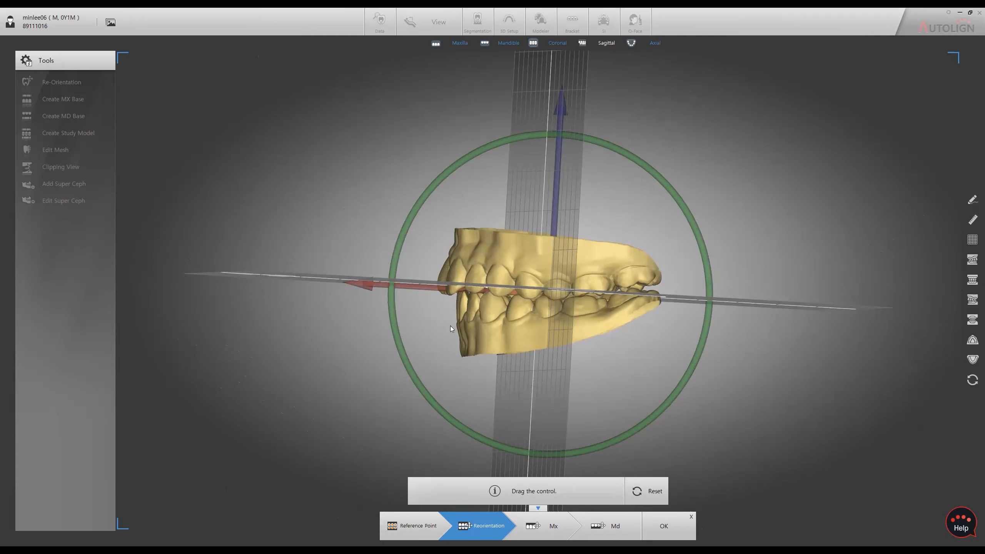
pyautogui.moveTo(362, 327); pyautogui.dragTo(411, 318, button='middle')
pyautogui.moveTo(640, 241); pyautogui.dragTo(668, 323, button='middle')
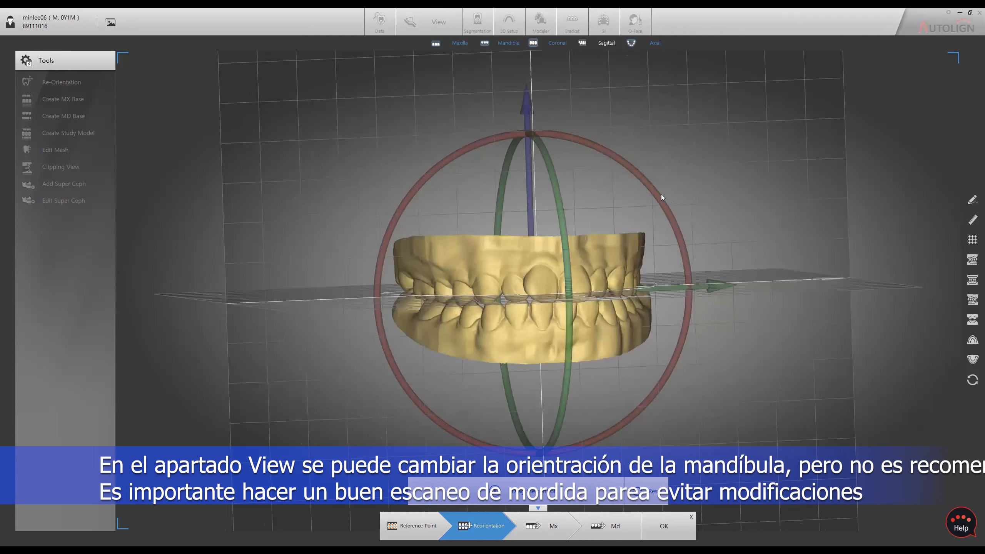
pyautogui.moveTo(660, 204); pyautogui.dragTo(423, 227)
pyautogui.moveTo(423, 227); pyautogui.dragTo(310, 295, button='middle')
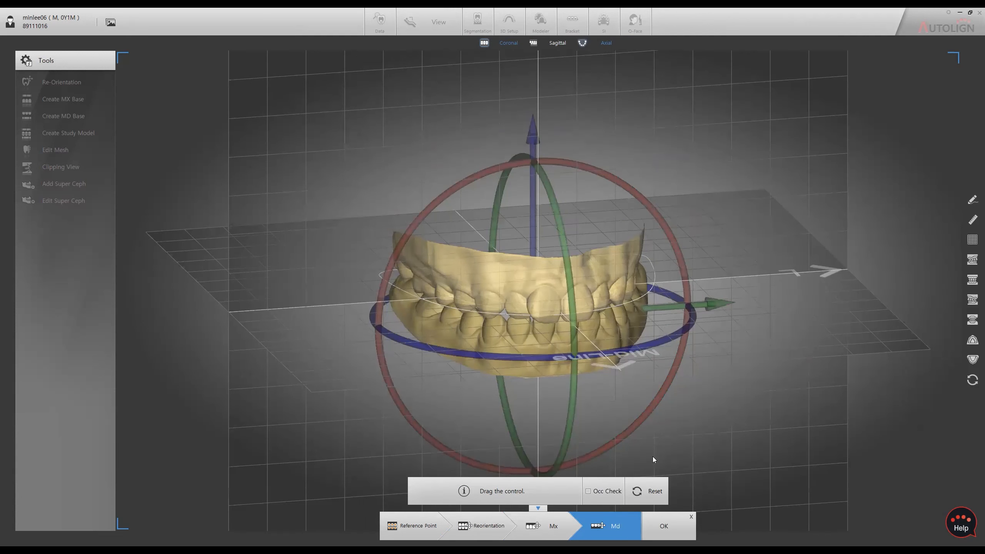
# - Try rotating the mandible about the vertical axis in the Md stage and check the bite from the side
pyautogui.moveTo(574, 355); pyautogui.dragTo(500, 315)
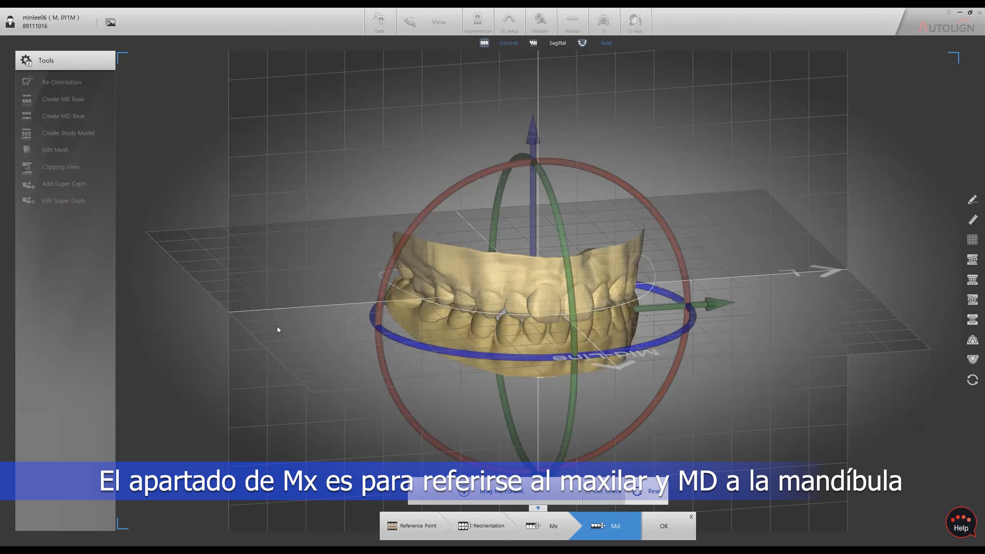
pyautogui.moveTo(679, 395); pyautogui.dragTo(722, 232, button='right')
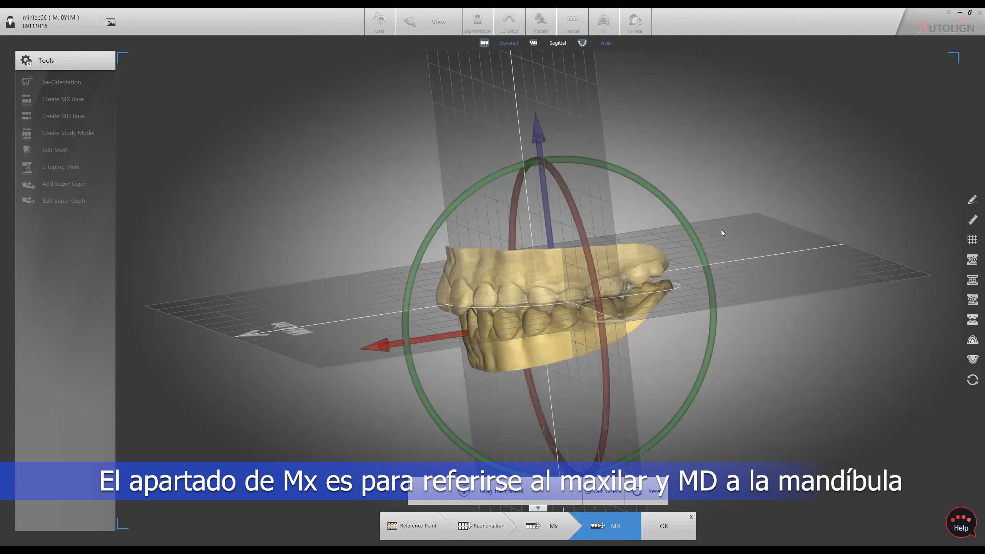
pyautogui.moveTo(852, 192); pyautogui.dragTo(494, 307, button='right')
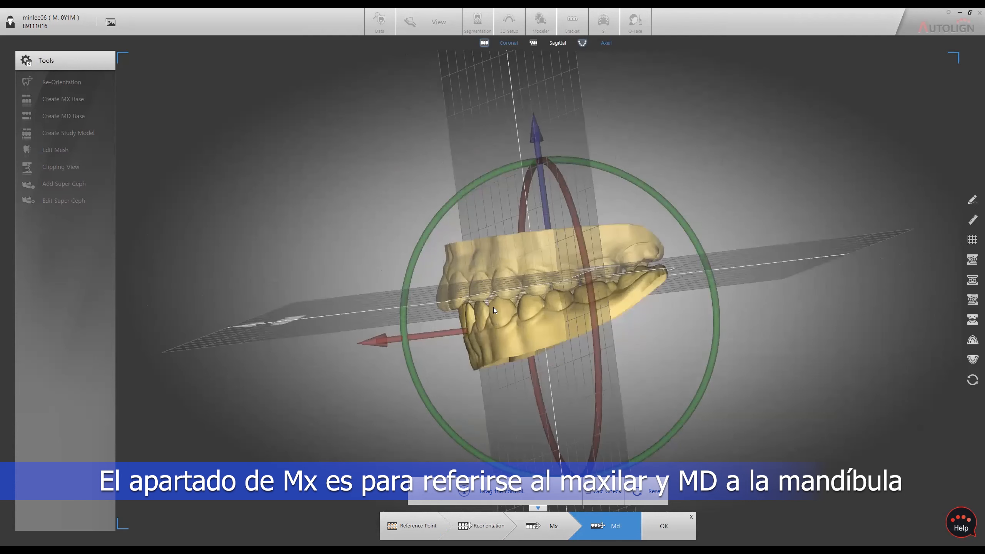
pyautogui.moveTo(493, 308); pyautogui.dragTo(728, 233, button='right')
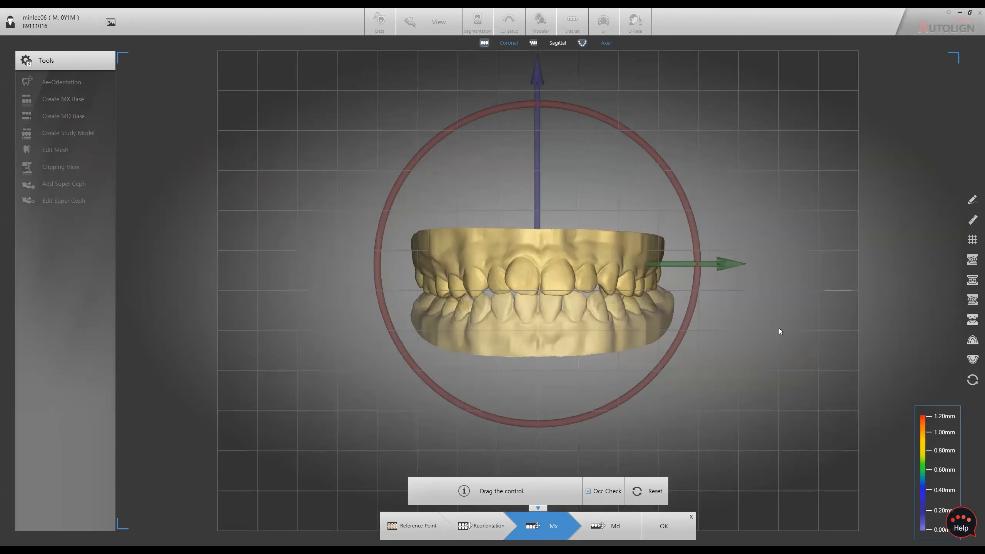
# - Fine-tune both arches' rotation about the vertical axis in the Reorientation stage and apply the new orientation
pyautogui.moveTo(767, 353); pyautogui.dragTo(590, 441, button='right')
pyautogui.moveTo(487, 529); pyautogui.dragTo(785, 301, button='right')
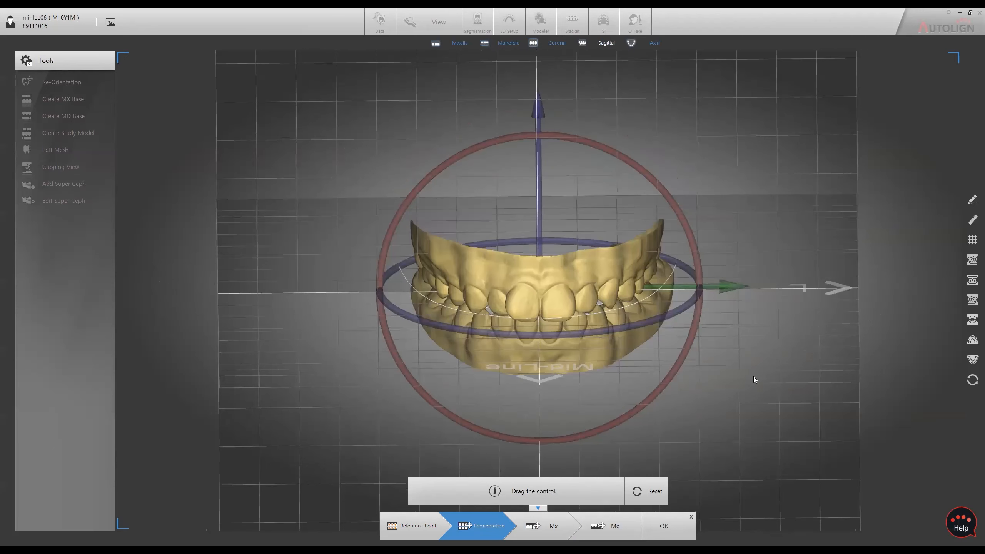
pyautogui.moveTo(754, 377); pyautogui.dragTo(631, 331, button='right')
pyautogui.moveTo(638, 333); pyautogui.dragTo(652, 328)
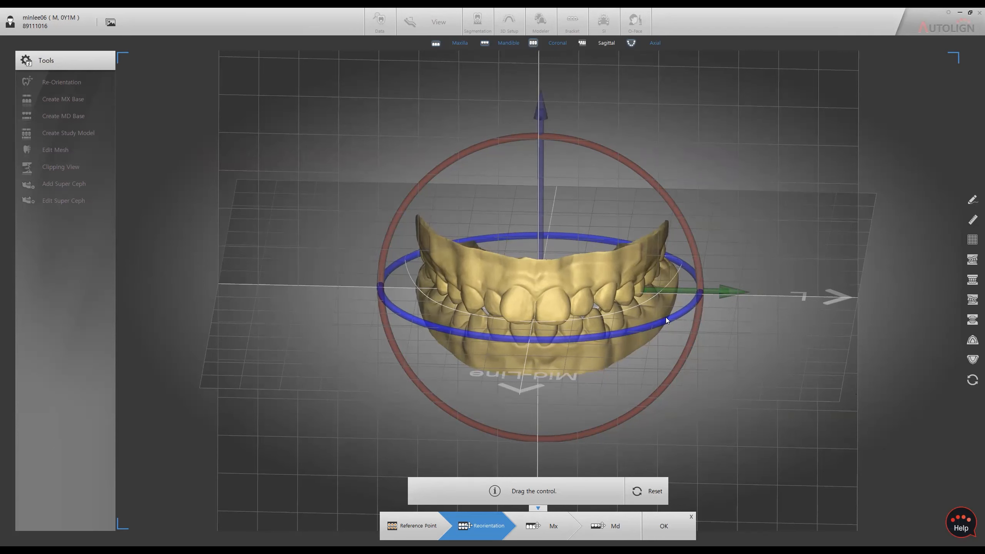
pyautogui.moveTo(752, 357); pyautogui.dragTo(568, 353, button='right')
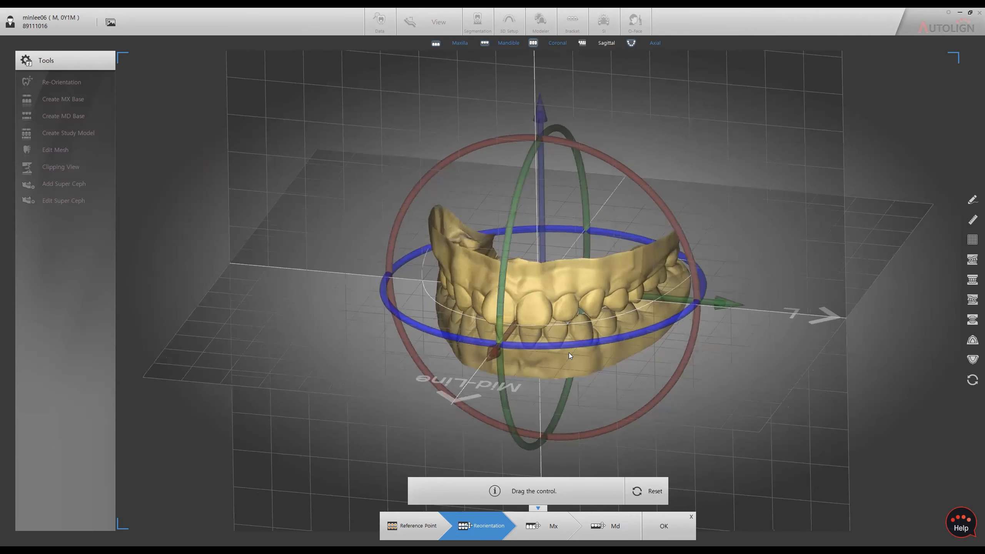
pyautogui.moveTo(781, 253); pyautogui.dragTo(772, 360, button='right')
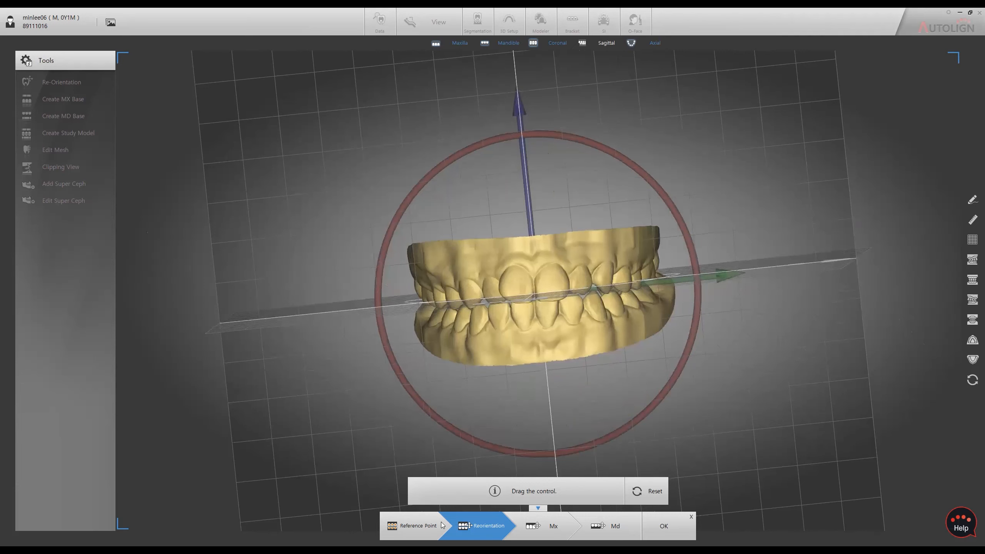
pyautogui.moveTo(482, 322); pyautogui.dragTo(522, 222, button='right')
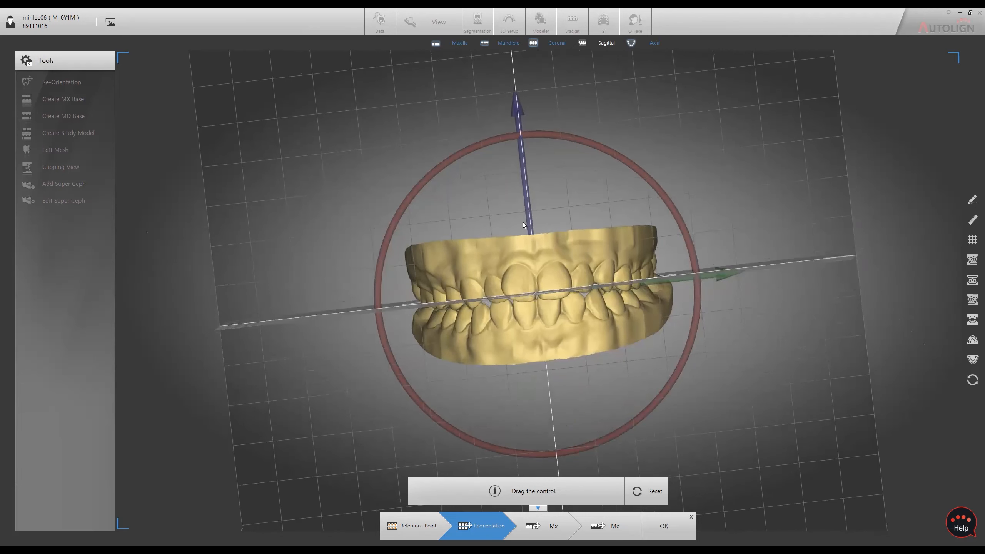
pyautogui.moveTo(422, 364); pyautogui.dragTo(646, 322, button='right')
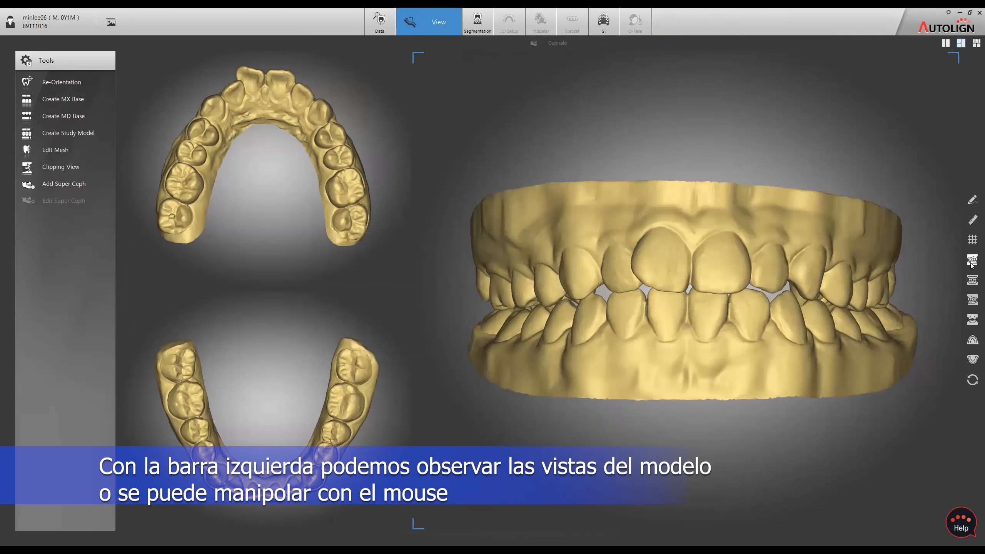
# - Inspect the occluded 3D models from both lateral sides and from the front
pyautogui.click(973, 301)
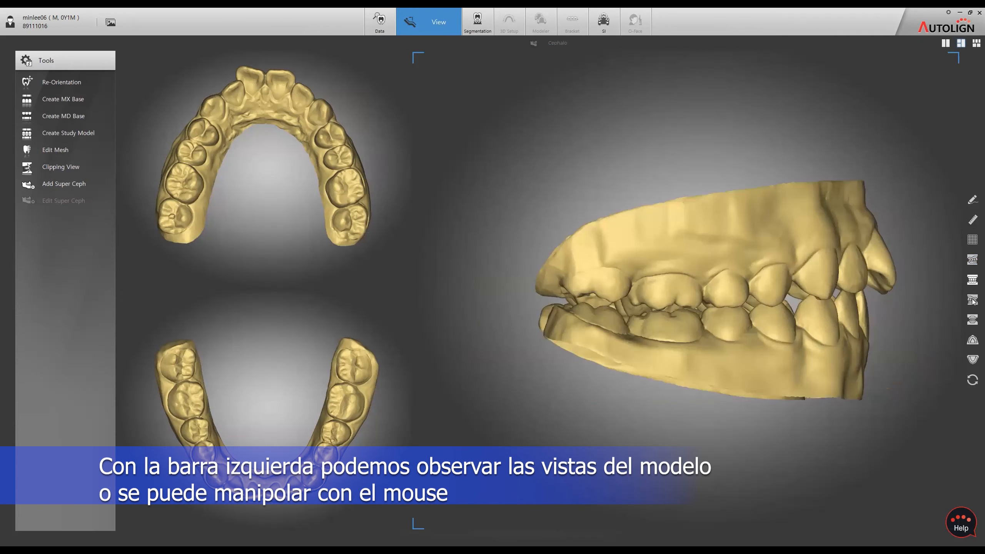
pyautogui.click(972, 319)
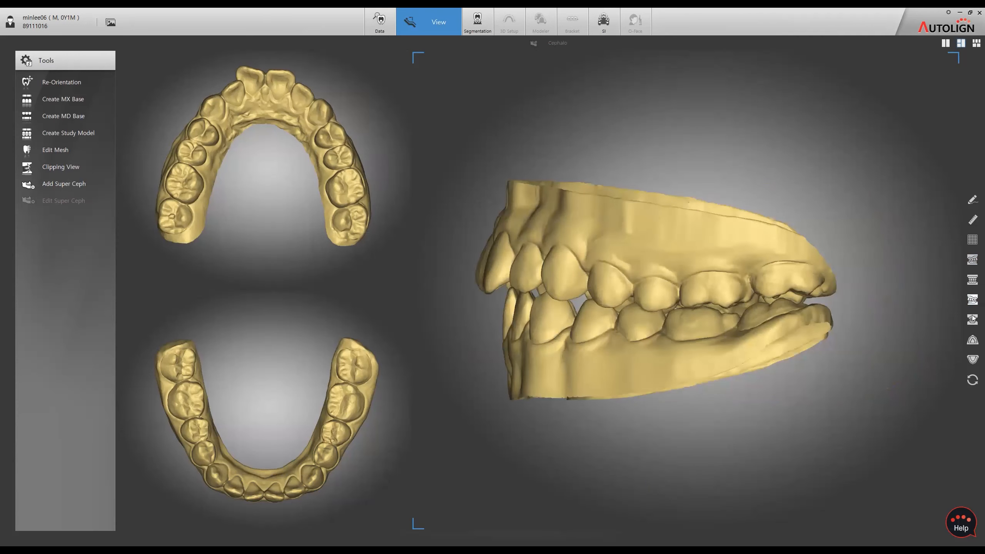
pyautogui.click(973, 259)
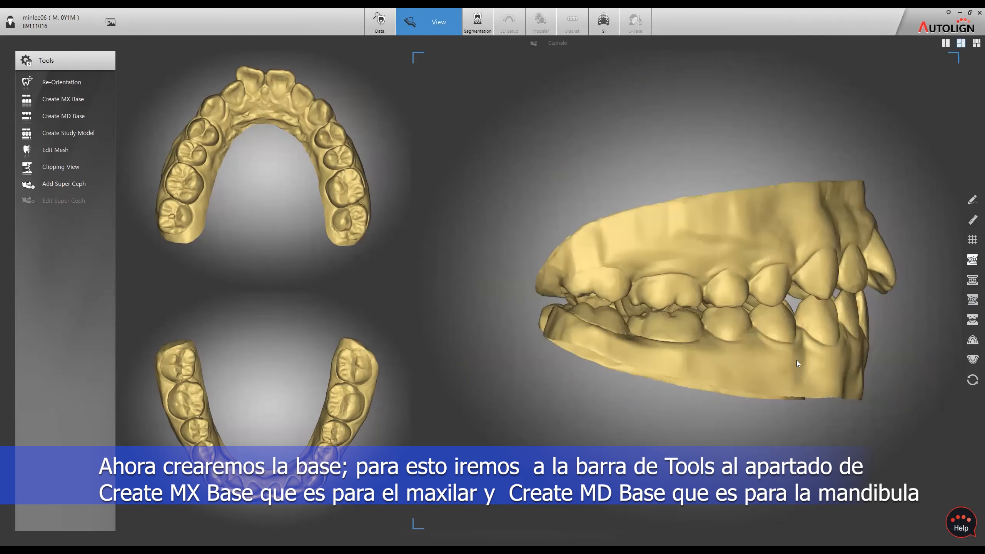
pyautogui.moveTo(796, 361); pyautogui.dragTo(663, 258, button='middle')
pyautogui.moveTo(395, 128); pyautogui.dragTo(623, 182, button='middle')
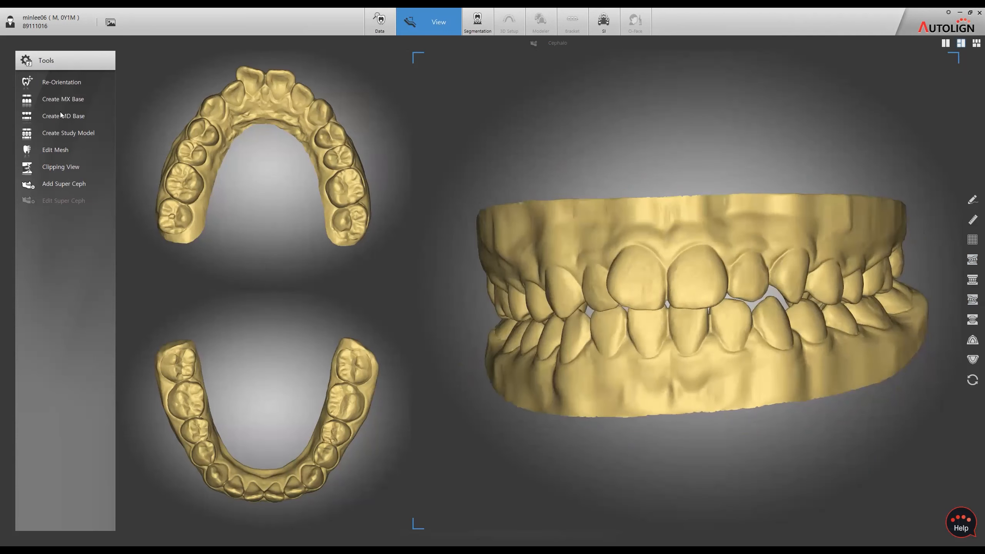
# - Start Create MX Base and tilt the region plane along the maxilla's gum edge by adjusting the molar and incisor posts
pyautogui.click(77, 97)
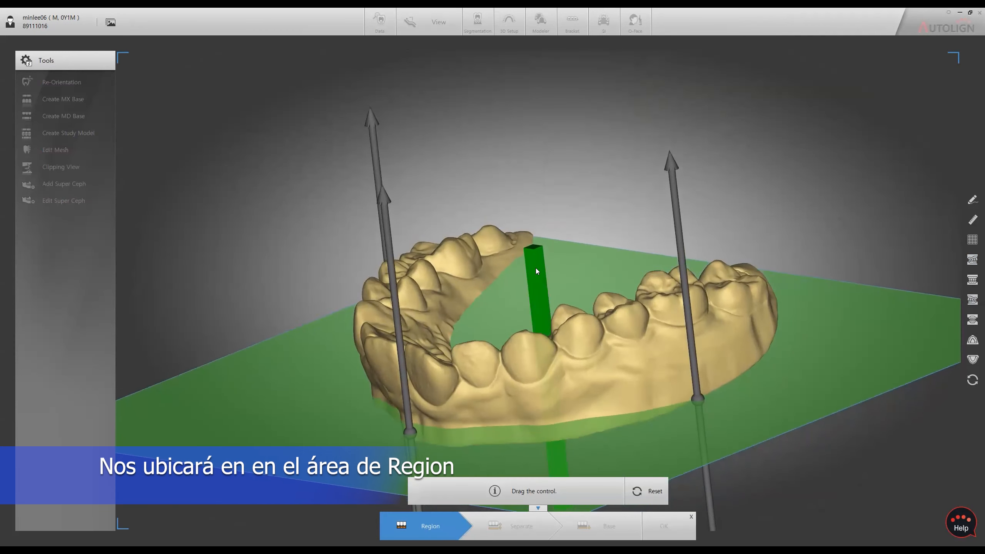
pyautogui.moveTo(693, 361); pyautogui.dragTo(695, 328)
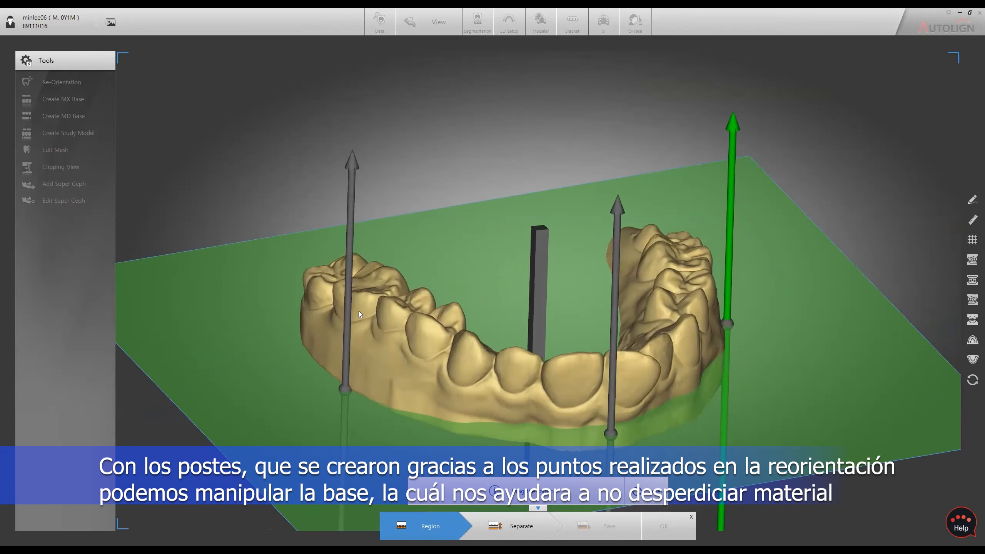
pyautogui.moveTo(355, 317); pyautogui.dragTo(363, 305)
pyautogui.moveTo(588, 314); pyautogui.dragTo(682, 345, button='right')
pyautogui.moveTo(632, 347)
pyautogui.mouseDown()
pyautogui.moveTo(628, 274)
pyautogui.moveTo(630, 352)
pyautogui.mouseUp()
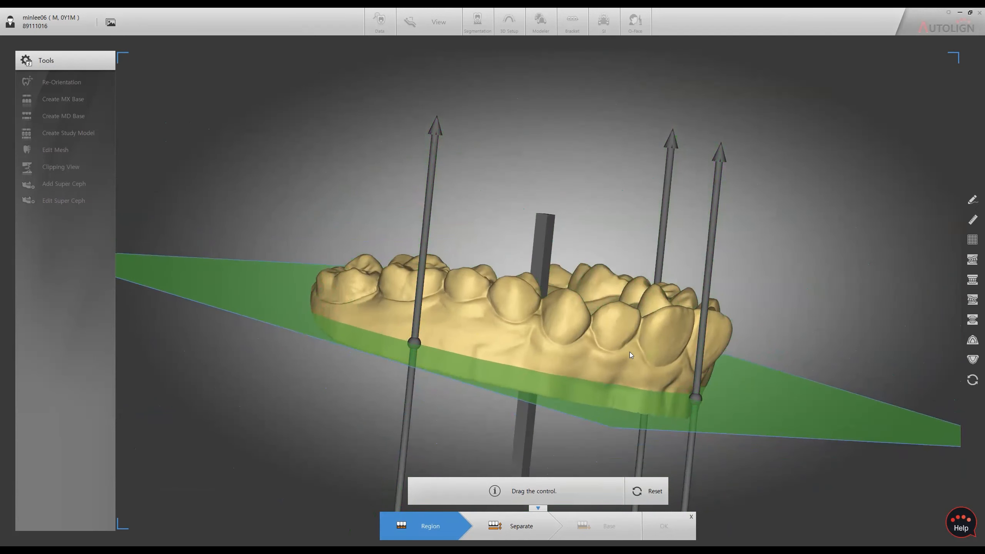
pyautogui.moveTo(736, 345); pyautogui.dragTo(272, 307, button='right')
pyautogui.moveTo(663, 355); pyautogui.dragTo(666, 367)
pyautogui.moveTo(666, 367); pyautogui.dragTo(637, 387, button='right')
pyautogui.moveTo(703, 404); pyautogui.dragTo(902, 327, button='right')
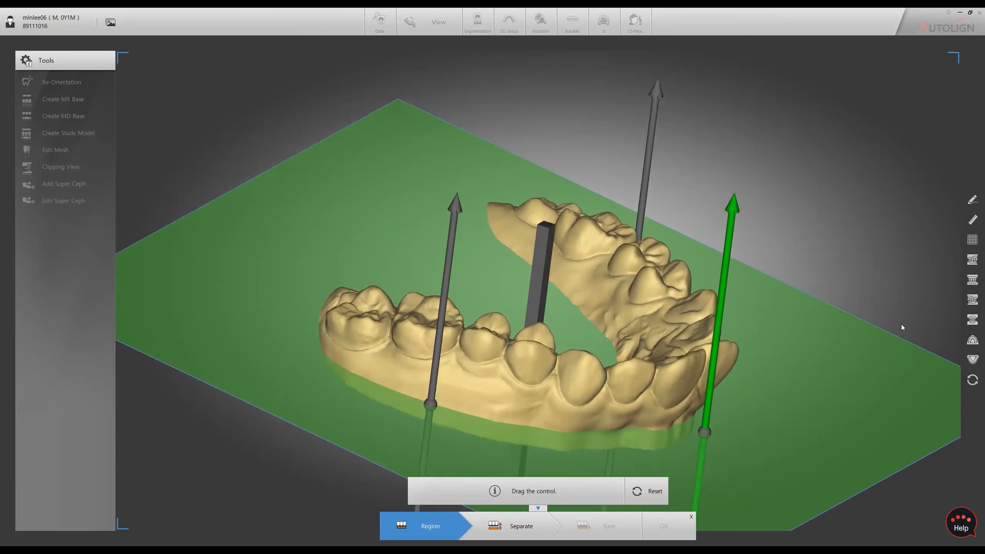
# - Fine-tune the maxillary base region with the central bar and the molar and incisor posts, checking the cut around the whole arch
pyautogui.moveTo(539, 301)
pyautogui.mouseDown(button='right')
pyautogui.moveTo(542, 288)
pyautogui.moveTo(546, 311)
pyautogui.mouseUp(button='right')
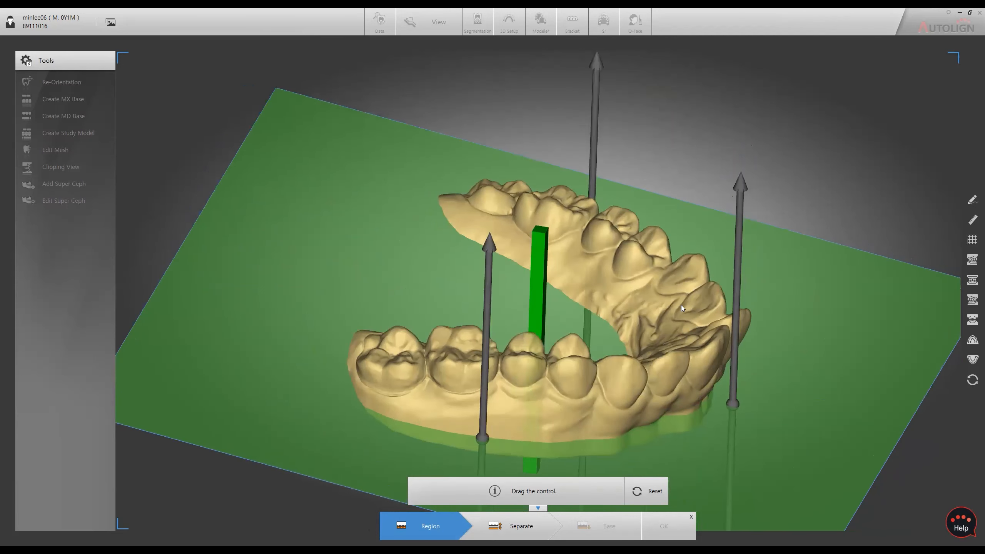
pyautogui.moveTo(700, 291); pyautogui.dragTo(412, 335, button='right')
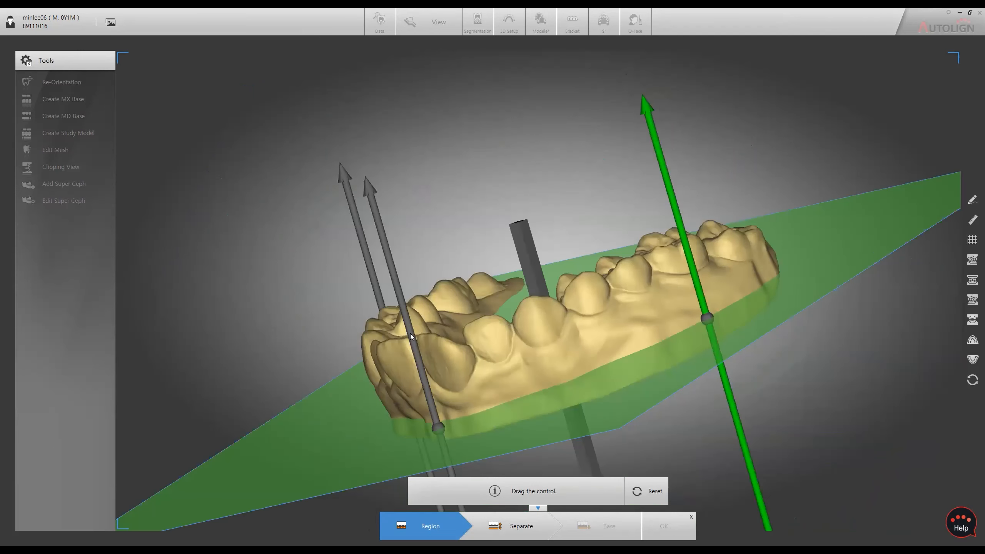
pyautogui.moveTo(476, 325); pyautogui.dragTo(445, 368, button='right')
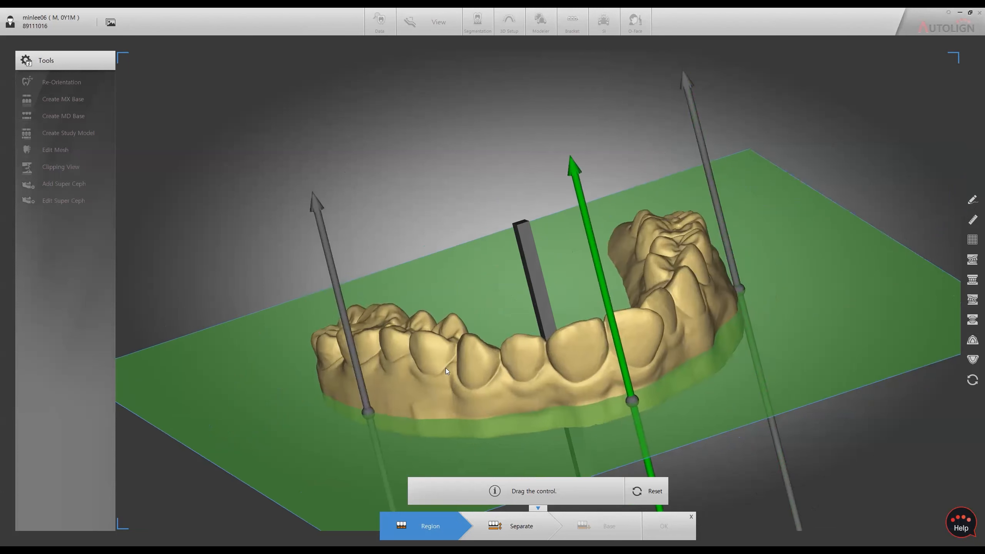
pyautogui.moveTo(630, 371); pyautogui.dragTo(628, 378, button='right')
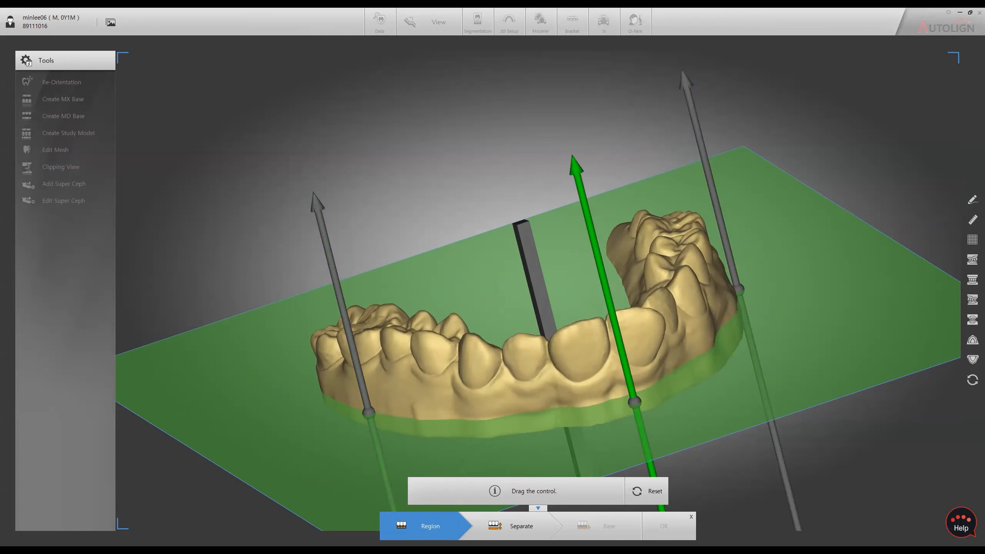
pyautogui.moveTo(678, 334); pyautogui.dragTo(683, 187, button='right')
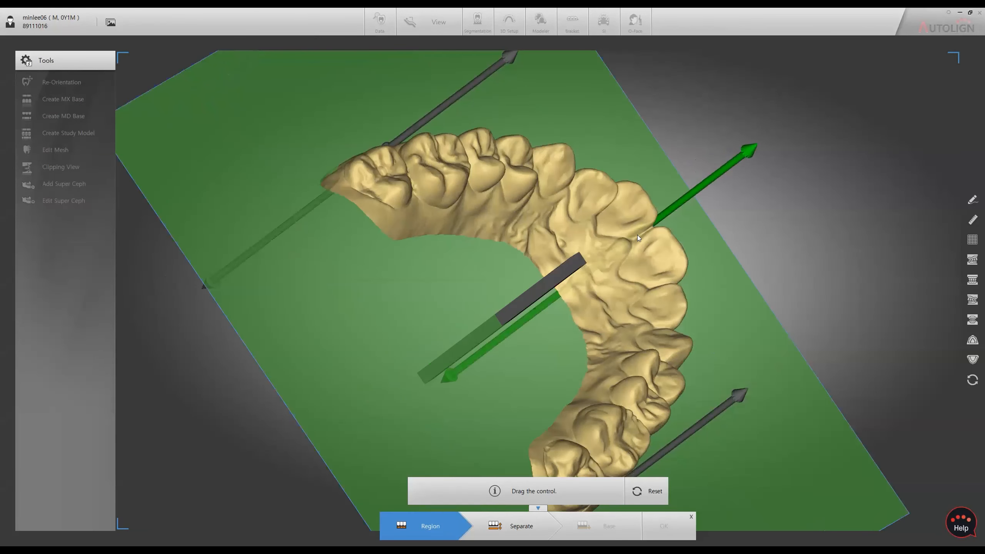
pyautogui.moveTo(640, 275); pyautogui.dragTo(618, 526, button='right')
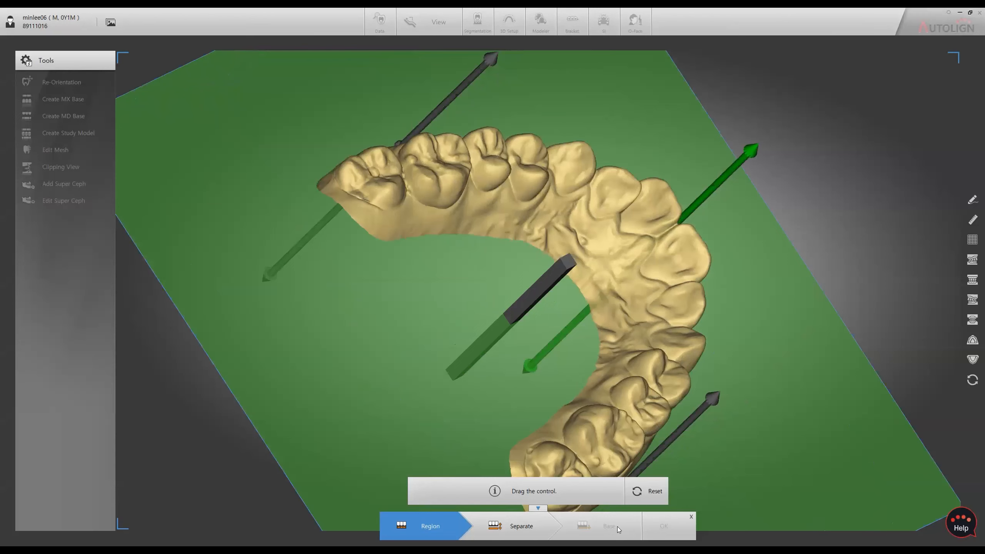
pyautogui.moveTo(628, 214); pyautogui.dragTo(545, 522, button='right')
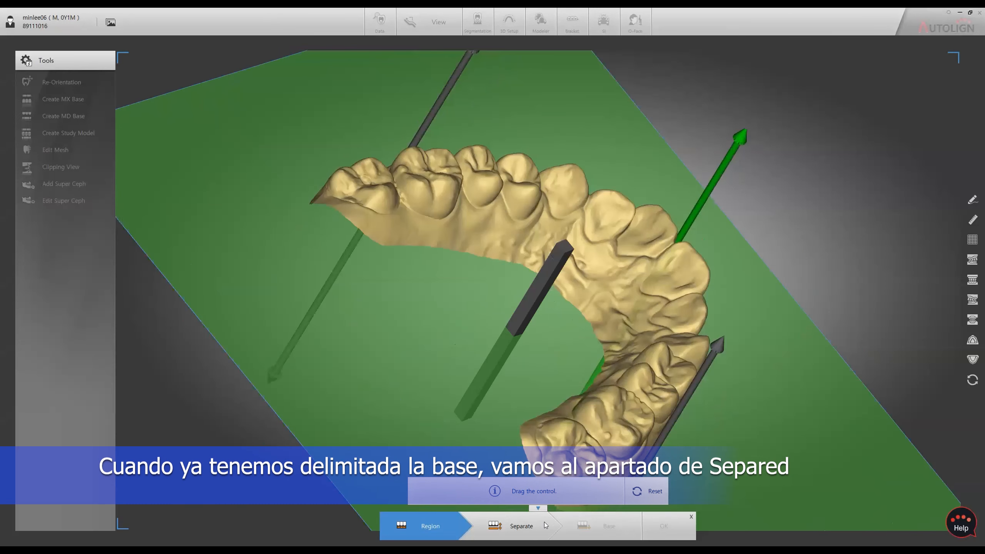
# - Separate the maxilla along the delimited region, then generate its base and adjust the base height with the central bar
pyautogui.moveTo(934, 416); pyautogui.dragTo(813, 290, button='right')
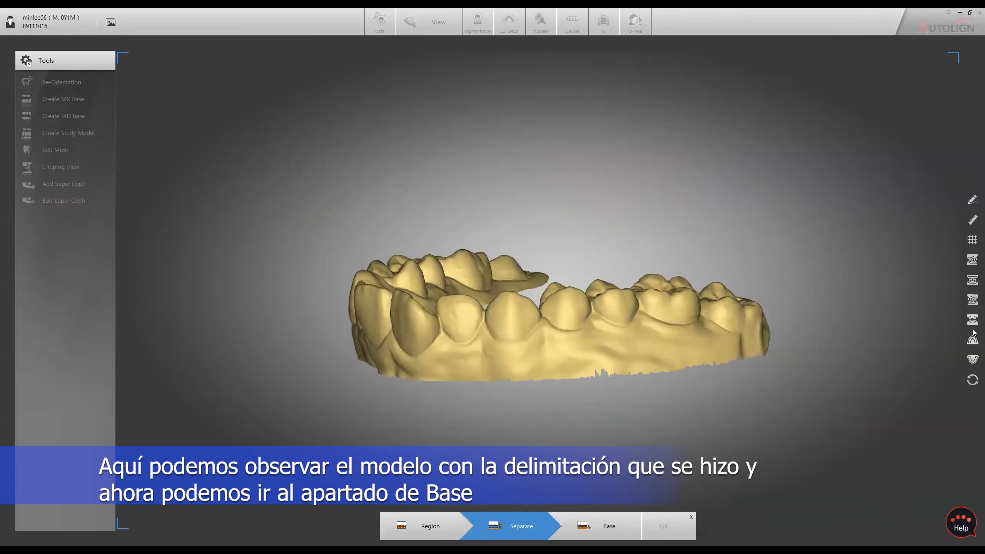
pyautogui.moveTo(927, 319); pyautogui.dragTo(496, 387, button='right')
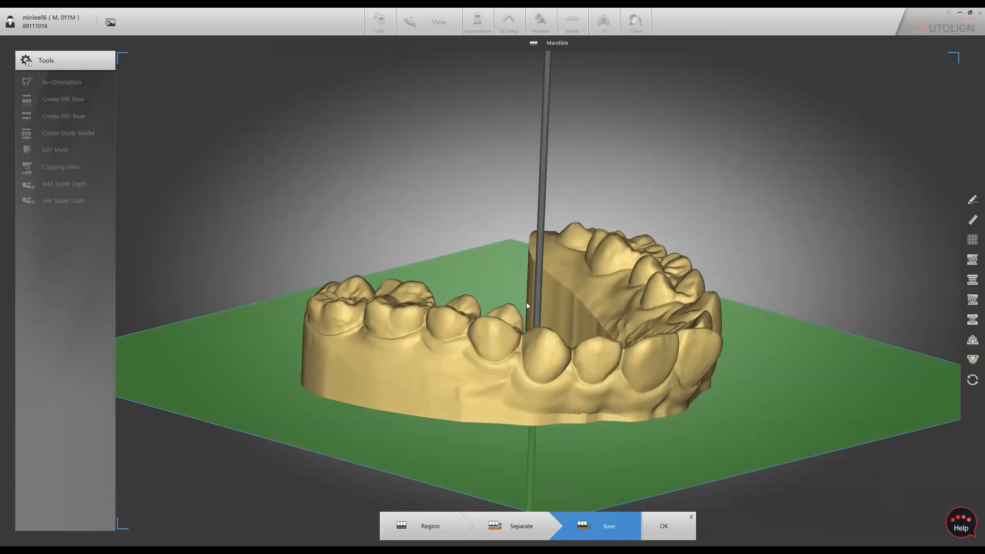
pyautogui.moveTo(526, 303); pyautogui.dragTo(731, 333, button='right')
pyautogui.moveTo(407, 356); pyautogui.dragTo(538, 263, button='right')
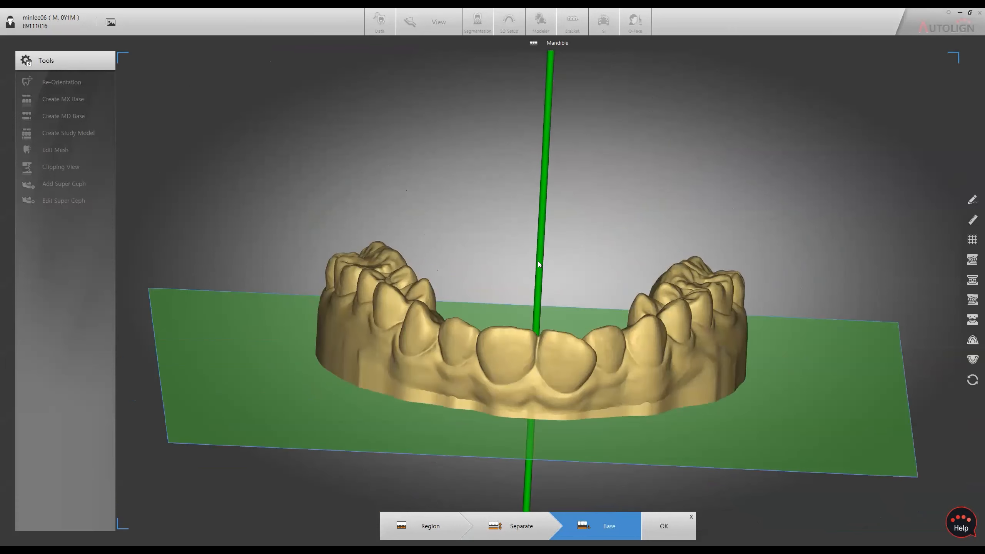
pyautogui.moveTo(538, 264); pyautogui.dragTo(599, 296, button='right')
pyautogui.moveTo(540, 269); pyautogui.dragTo(701, 372, button='right')
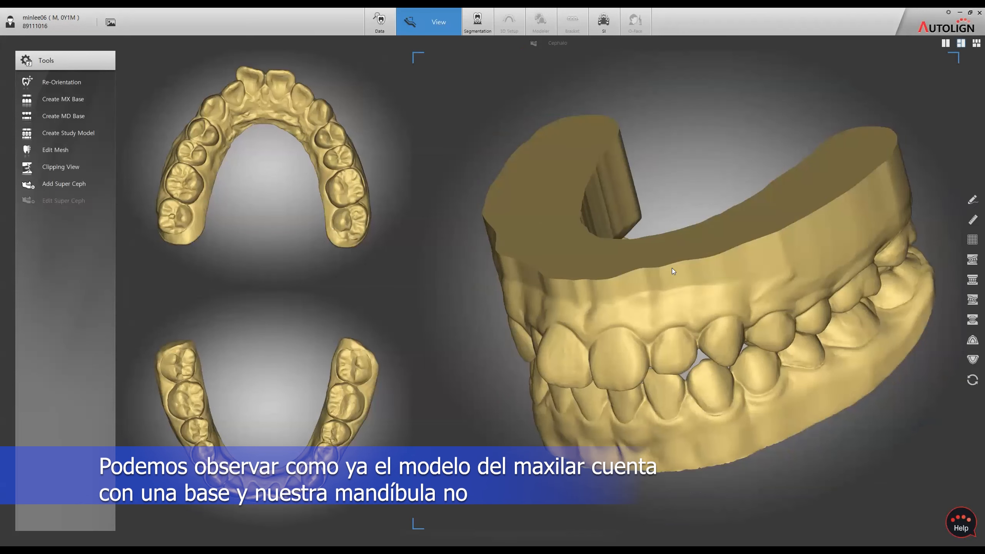
# - Examine the occluded 3D models from below, behind and the side to compare the based maxilla with the mandible
pyautogui.moveTo(562, 256); pyautogui.dragTo(702, 178)
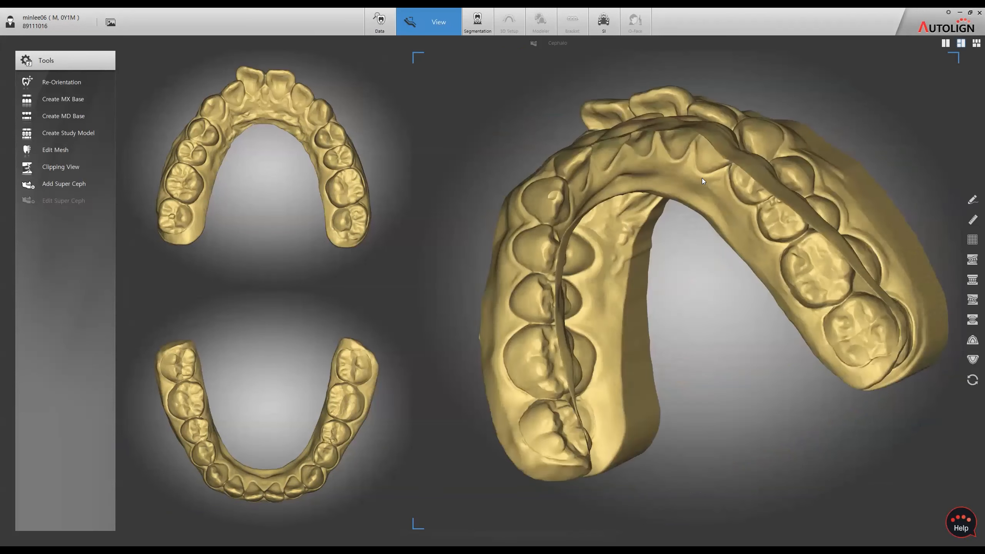
pyautogui.moveTo(777, 121); pyautogui.dragTo(732, 168)
pyautogui.moveTo(670, 292); pyautogui.dragTo(761, 341)
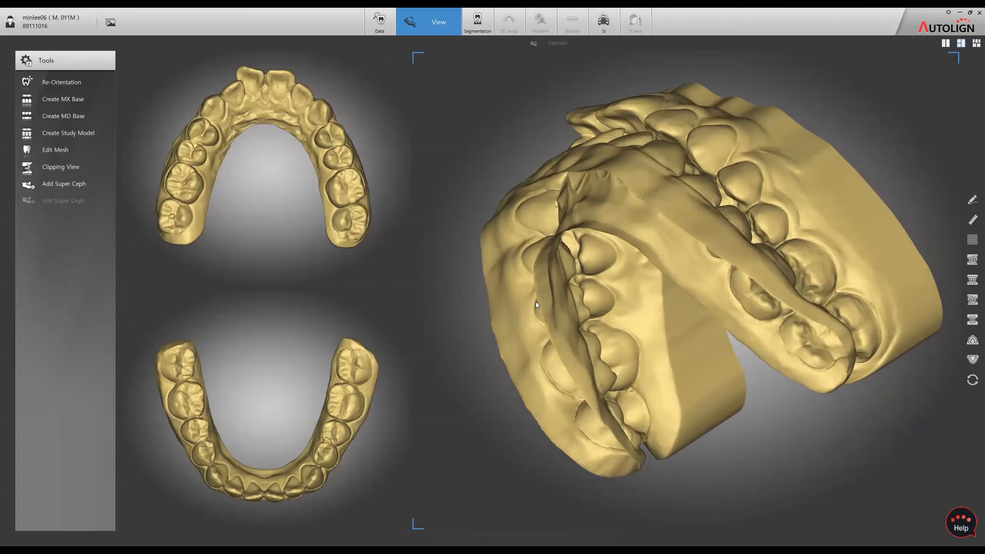
pyautogui.moveTo(575, 313); pyautogui.dragTo(716, 149)
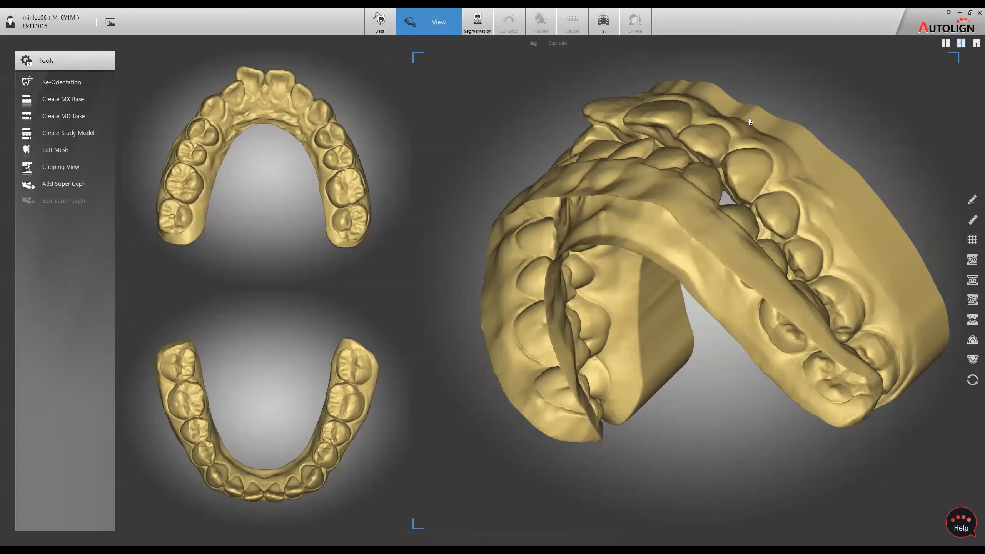
pyautogui.moveTo(446, 243); pyautogui.dragTo(525, 133)
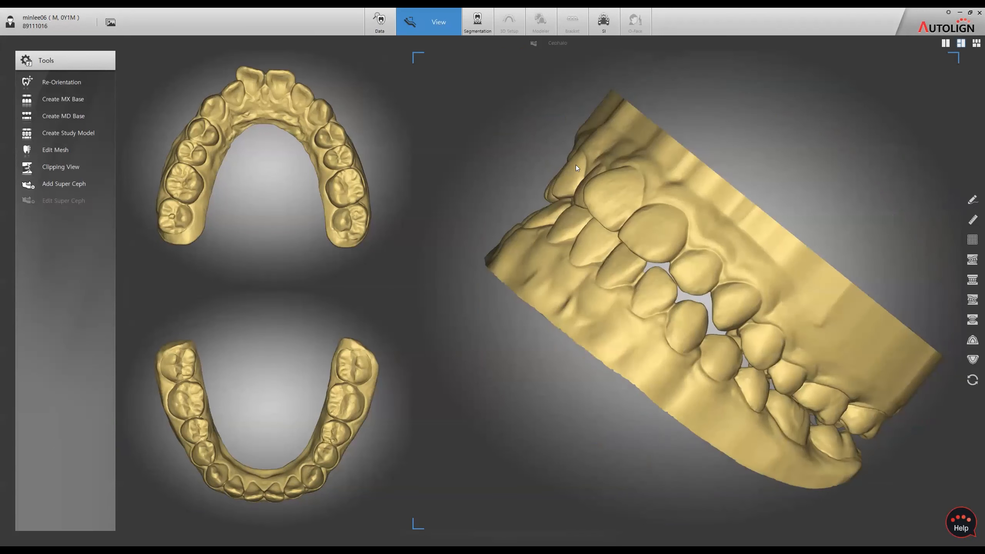
pyautogui.moveTo(606, 150); pyautogui.dragTo(550, 146)
pyautogui.moveTo(589, 247); pyautogui.dragTo(462, 248)
# - Start Create MD Base and place region points along the mandible's inner gum from one molar end around the incisors
pyautogui.click(71, 117)
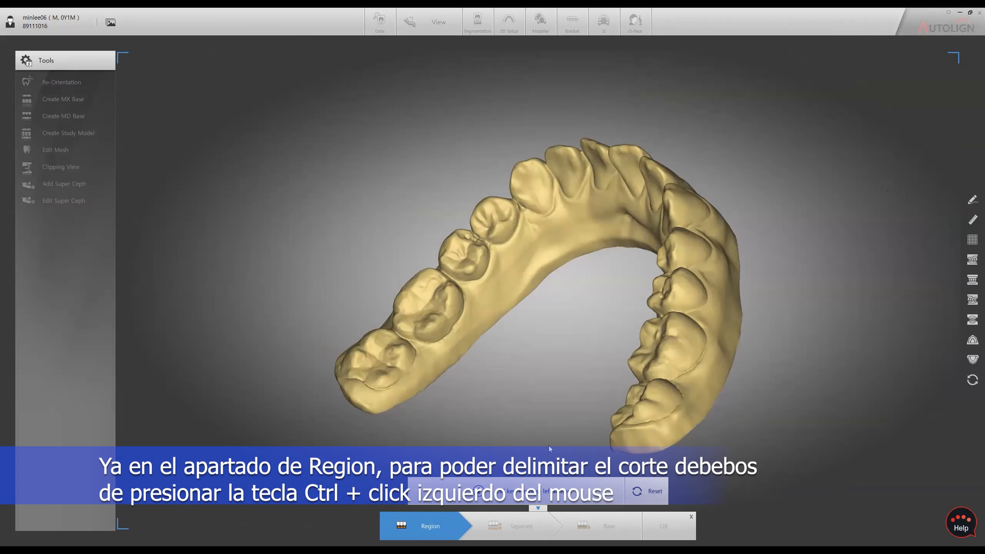
pyautogui.keyDown('ctrl'); pyautogui.click(406, 396); pyautogui.keyUp('ctrl')
pyautogui.keyDown('ctrl'); pyautogui.click(495, 315); pyautogui.keyUp('ctrl')
pyautogui.keyDown('ctrl'); pyautogui.click(532, 276); pyautogui.keyUp('ctrl')
pyautogui.keyDown('ctrl'); pyautogui.click(570, 249); pyautogui.keyUp('ctrl')
pyautogui.moveTo(686, 250); pyautogui.dragTo(477, 259)
pyautogui.keyDown('ctrl'); pyautogui.click(494, 259); pyautogui.keyUp('ctrl')
pyautogui.keyDown('ctrl'); pyautogui.click(523, 256); pyautogui.keyUp('ctrl')
pyautogui.keyDown('ctrl'); pyautogui.click(578, 275); pyautogui.keyUp('ctrl')
pyautogui.keyDown('ctrl'); pyautogui.click(620, 323); pyautogui.keyUp('ctrl')
# - Continue the mandibular region points around the other molar end and the outer gum, close the loop and finish selecting the region
pyautogui.keyDown('ctrl'); pyautogui.click(650, 378); pyautogui.keyUp('ctrl')
pyautogui.keyDown('ctrl'); pyautogui.click(666, 414); pyautogui.keyUp('ctrl')
pyautogui.keyDown('ctrl'); pyautogui.click(680, 423); pyautogui.keyUp('ctrl')
pyautogui.keyDown('ctrl'); pyautogui.click(691, 428); pyautogui.keyUp('ctrl')
pyautogui.keyDown('ctrl'); pyautogui.click(717, 426); pyautogui.keyUp('ctrl')
pyautogui.keyDown('ctrl'); pyautogui.click(742, 419); pyautogui.keyUp('ctrl')
pyautogui.moveTo(419, 377); pyautogui.dragTo(621, 386)
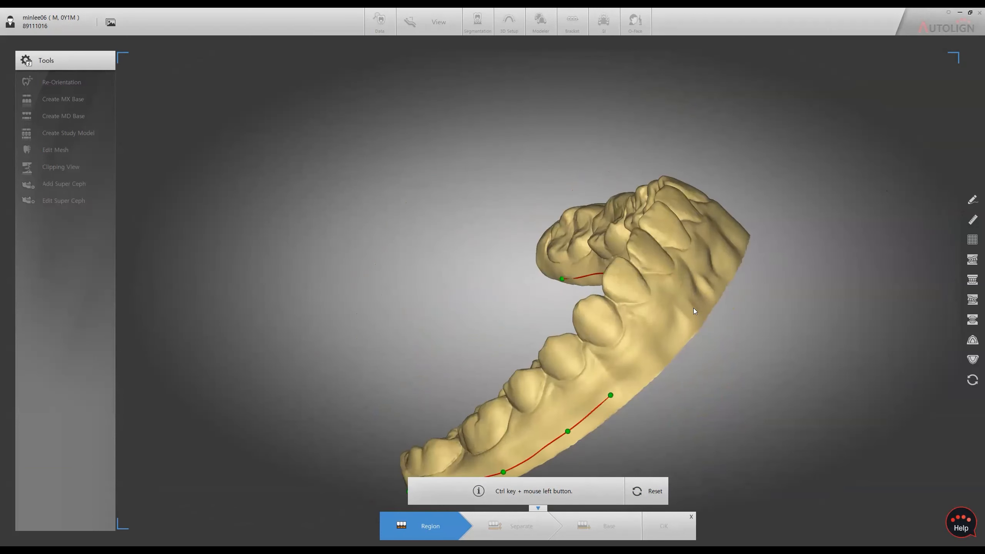
pyautogui.moveTo(659, 352); pyautogui.dragTo(513, 316)
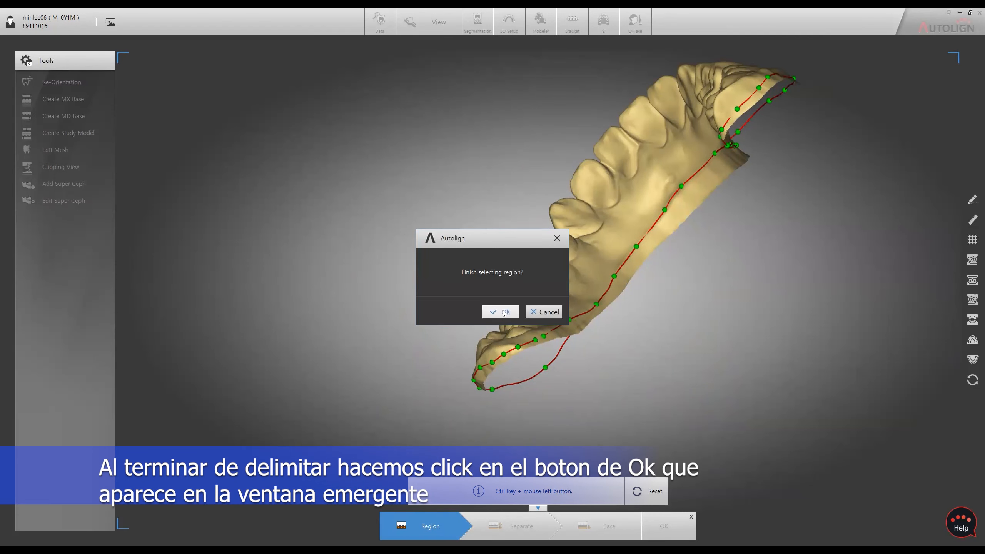
pyautogui.click(504, 312)
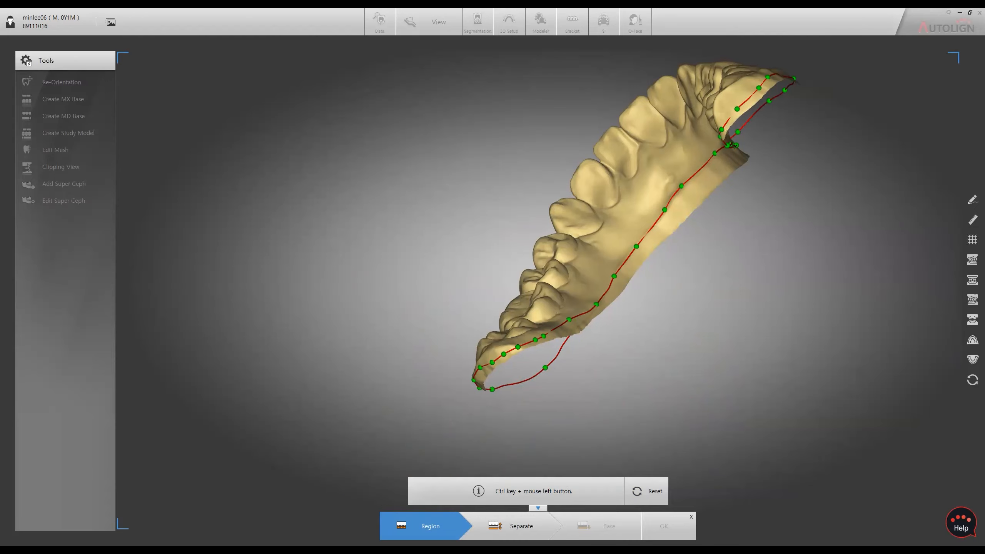
# - Separate the mandible along the marked region and generate its base, adjusting the base height with the central bar
pyautogui.moveTo(770, 379); pyautogui.dragTo(844, 378)
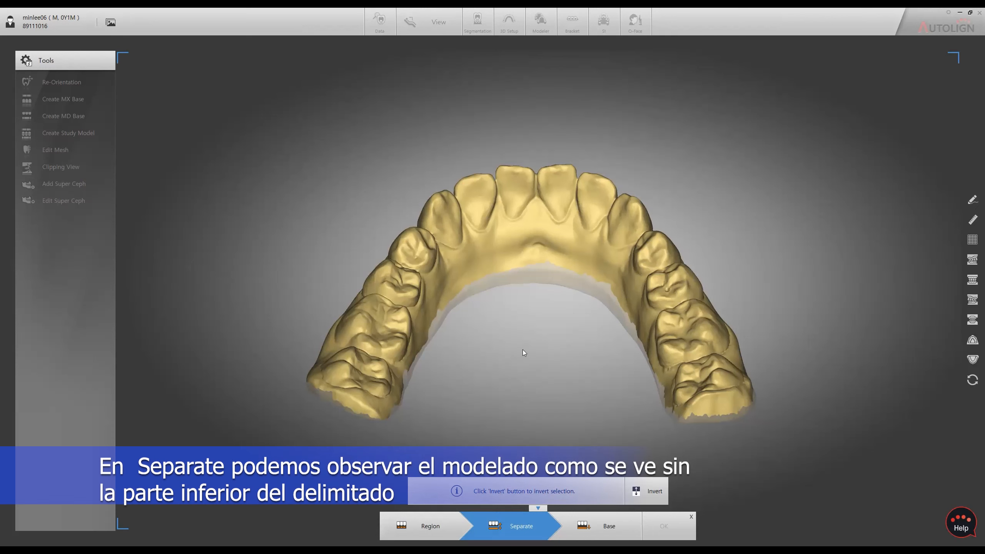
pyautogui.moveTo(551, 364); pyautogui.dragTo(484, 365, button='middle')
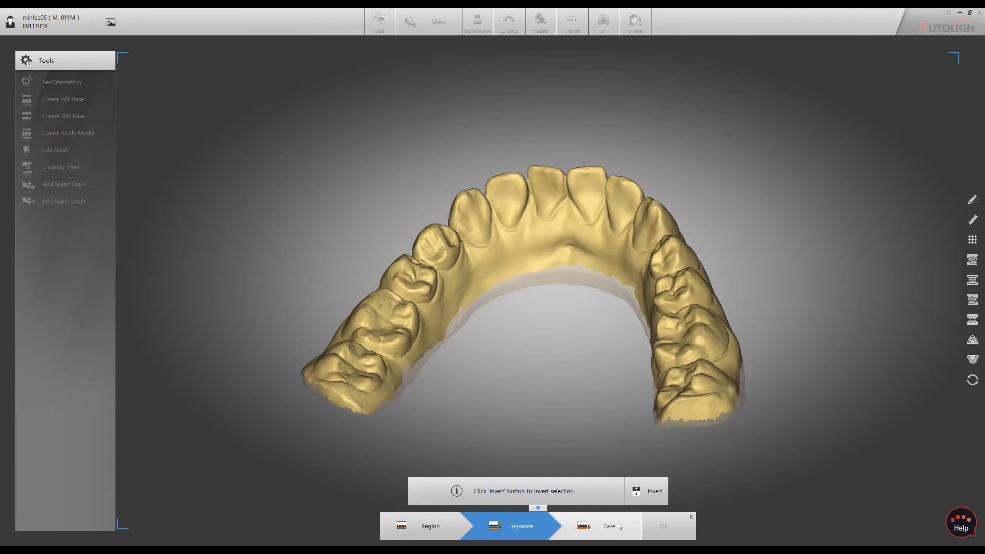
pyautogui.click(632, 520)
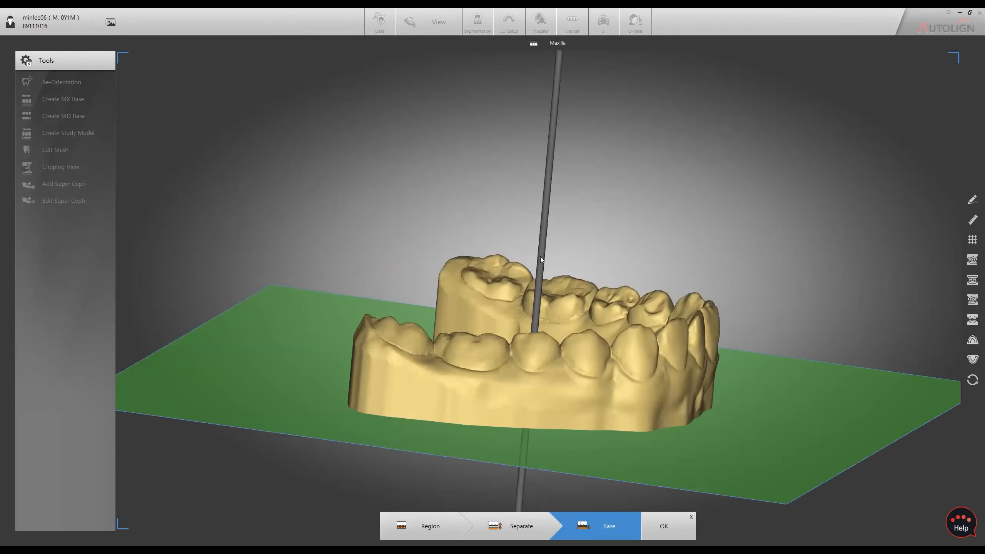
pyautogui.moveTo(540, 257); pyautogui.dragTo(557, 242, button='middle')
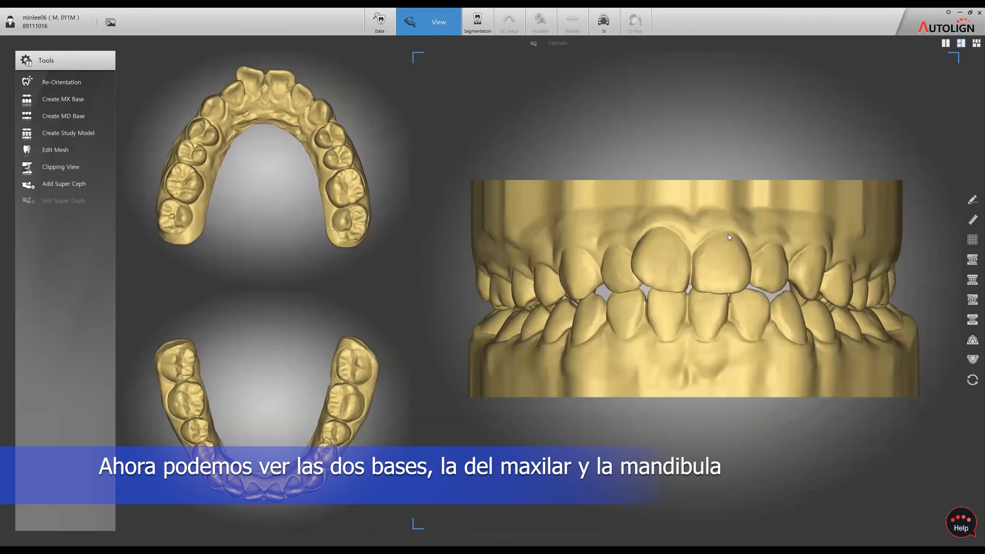
pyautogui.moveTo(729, 237); pyautogui.dragTo(736, 273)
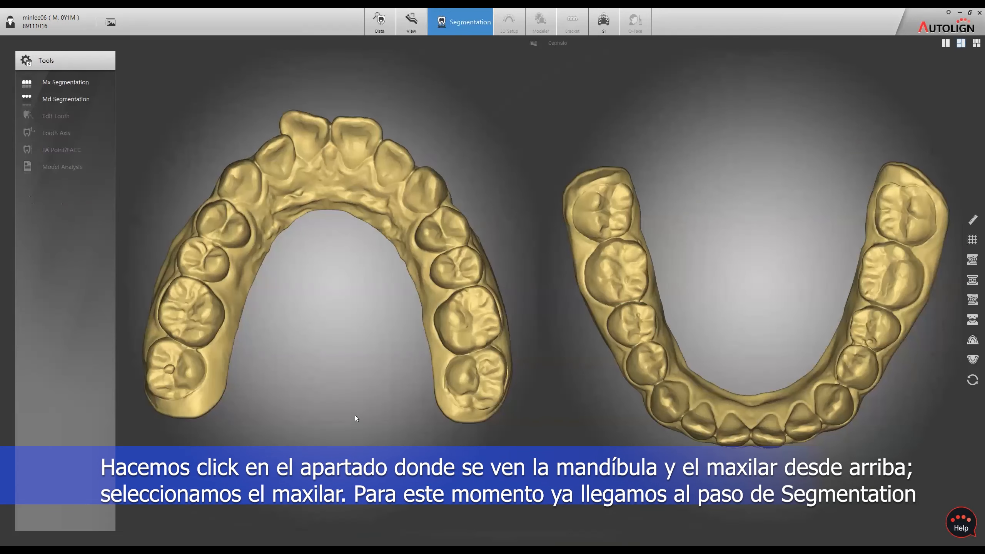
# - Start maxillary segmentation, mark the first premolar's mesial and distal points, and number that tooth 14
pyautogui.click(364, 361)
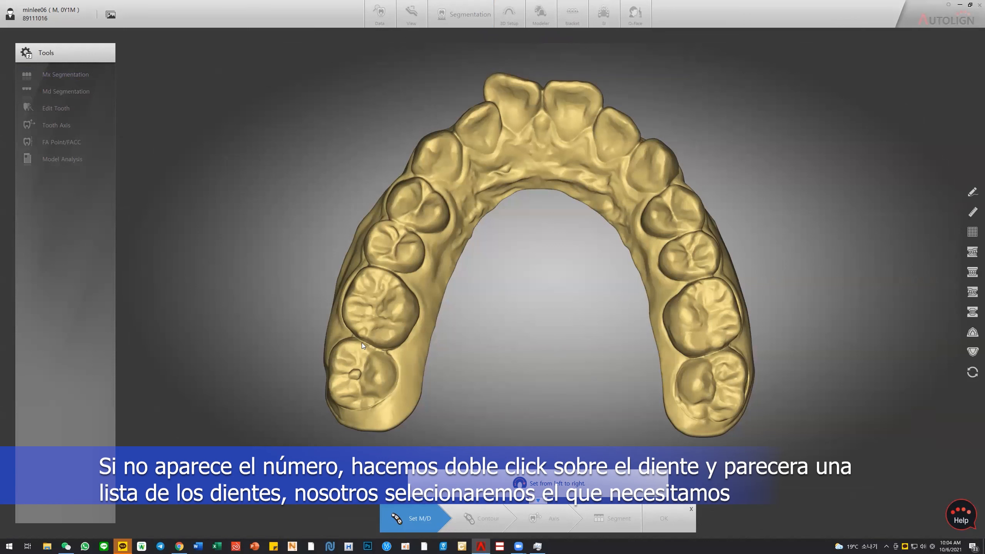
pyautogui.moveTo(494, 238); pyautogui.dragTo(501, 259, button='middle')
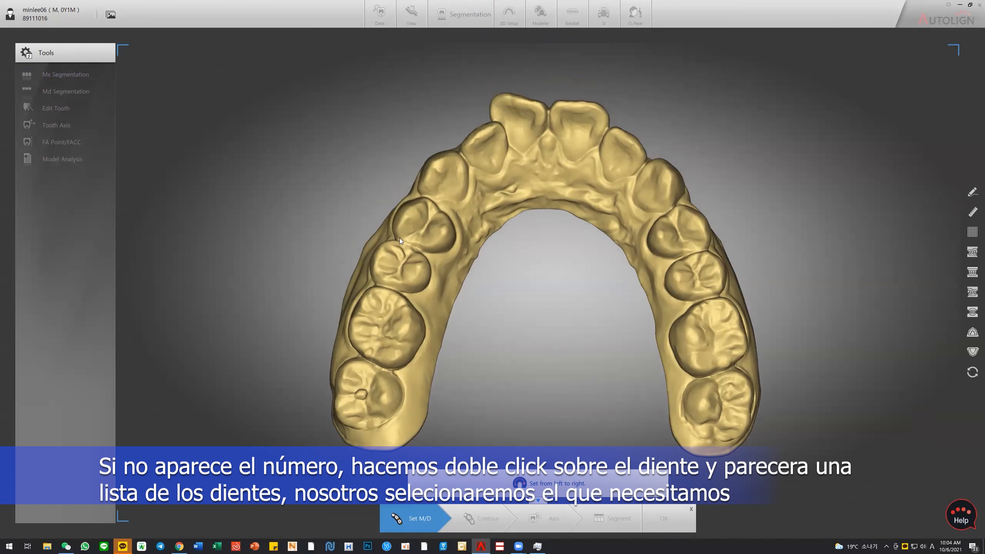
pyautogui.click(434, 209)
pyautogui.doubleClick(422, 227)
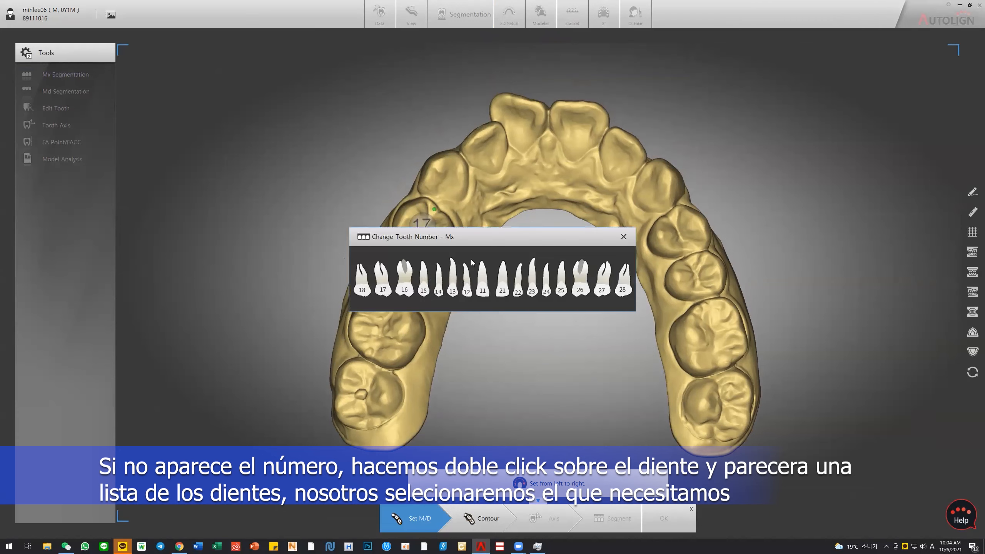
pyautogui.click(439, 284)
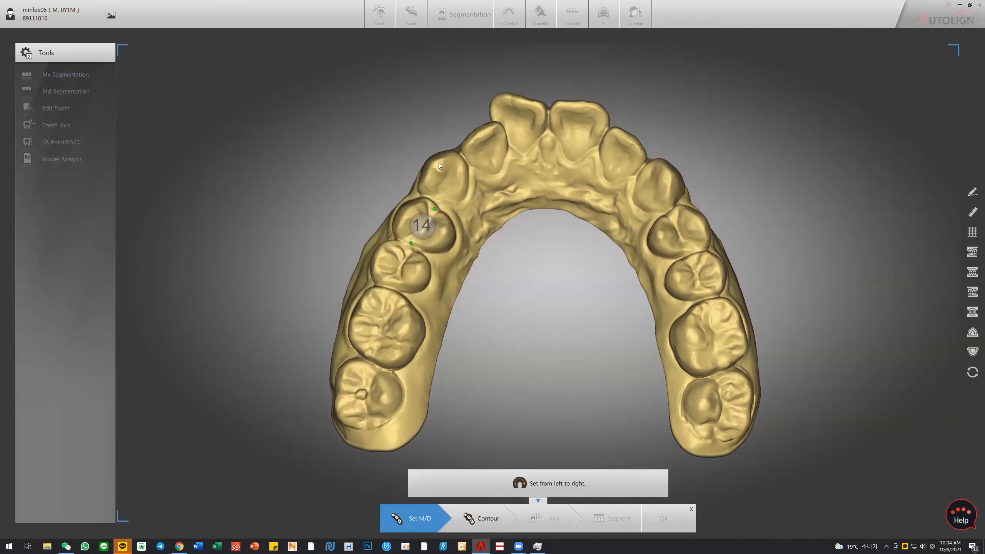
# - Mark the mesial and distal points of the remaining maxillary teeth from 13 through 11 and 21 through 24
pyautogui.click(544, 106)
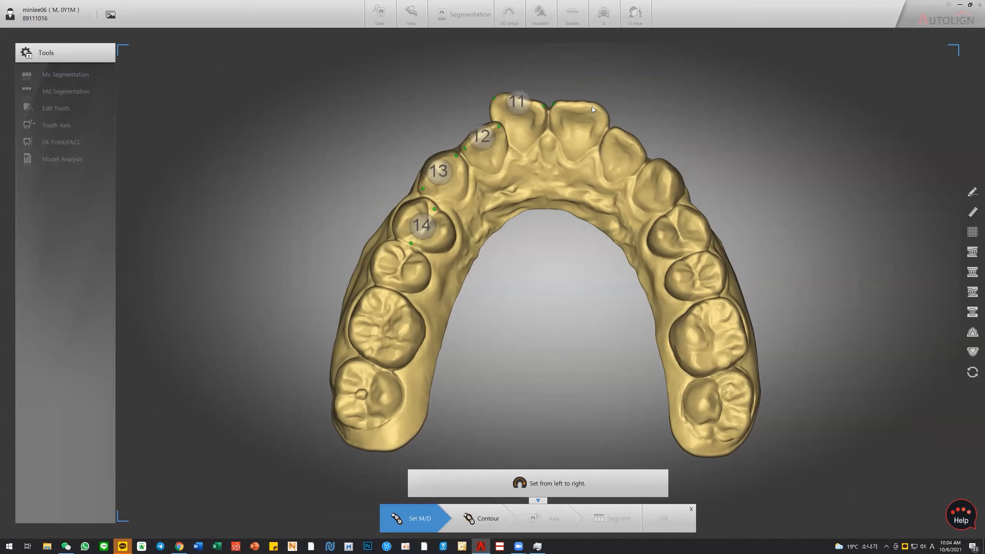
pyautogui.click(689, 250)
pyautogui.moveTo(540, 186); pyautogui.dragTo(530, 354, button='right')
pyautogui.moveTo(620, 164); pyautogui.dragTo(685, 228, button='right')
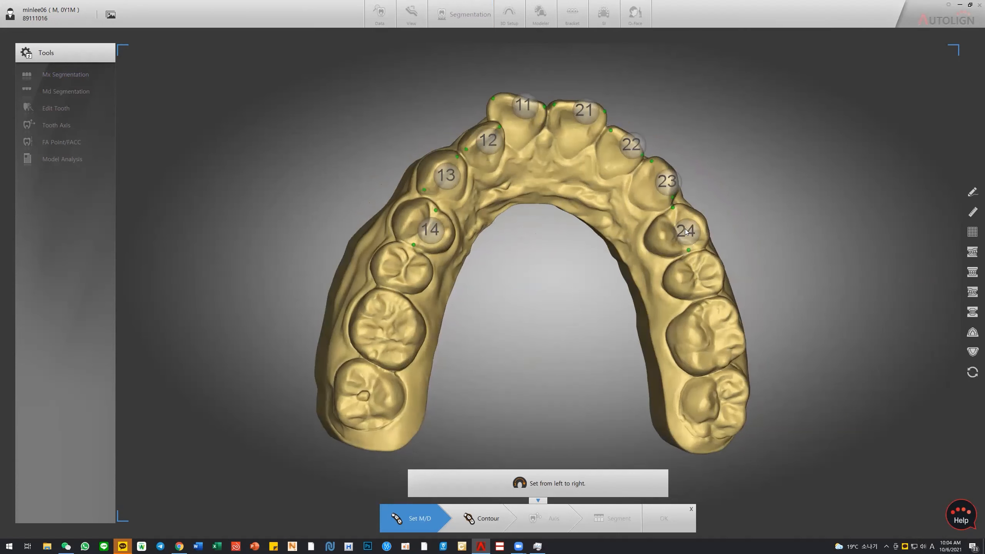
# - Generate the contours of maxillary teeth 14 to 24 and check their outlines around the arch
pyautogui.click(500, 514)
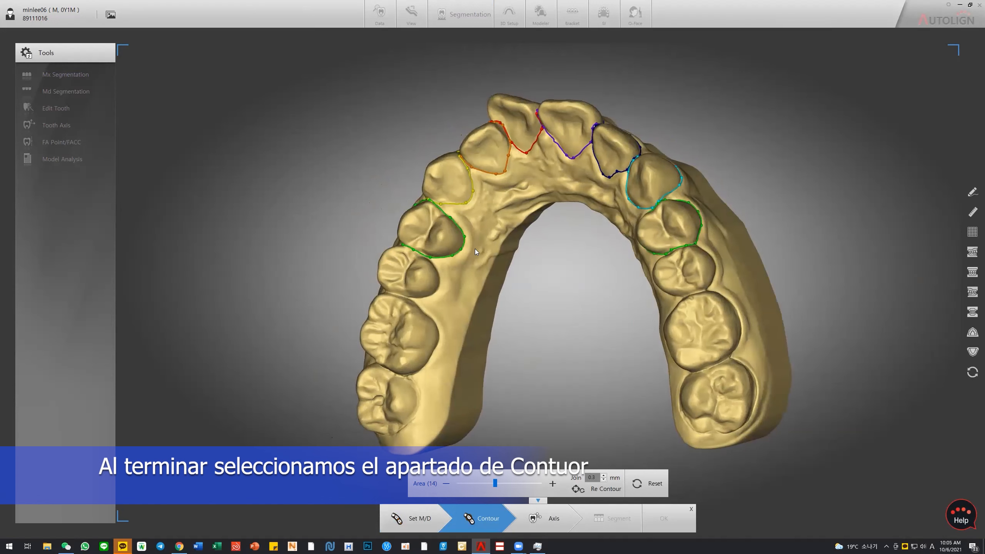
pyautogui.moveTo(475, 248); pyautogui.dragTo(546, 391, button='right')
pyautogui.moveTo(760, 454); pyautogui.dragTo(813, 391, button='right')
pyautogui.moveTo(645, 386); pyautogui.dragTo(676, 486, button='right')
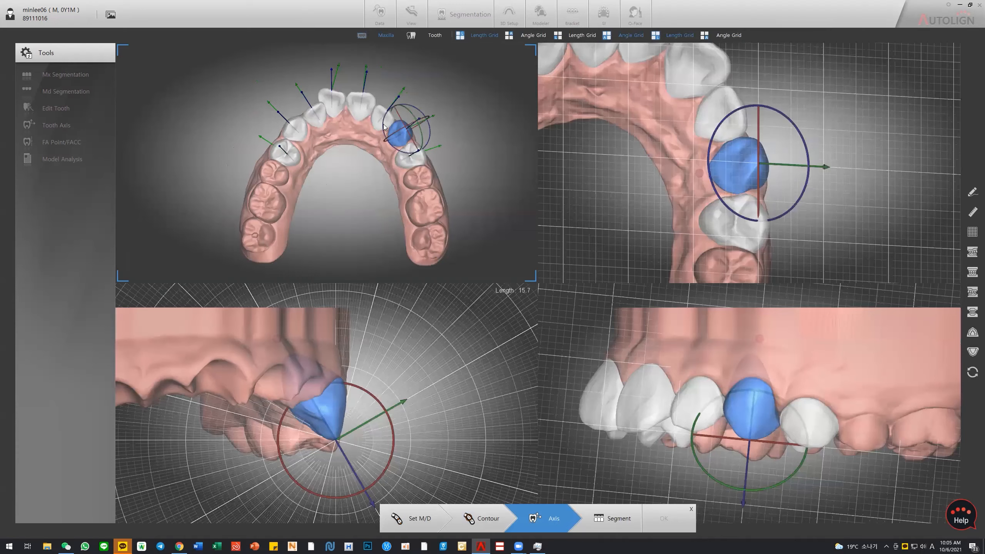
# - Examine the axis arrows of the premolars and incisors in the Axis stage by selecting individual teeth
pyautogui.click(283, 149)
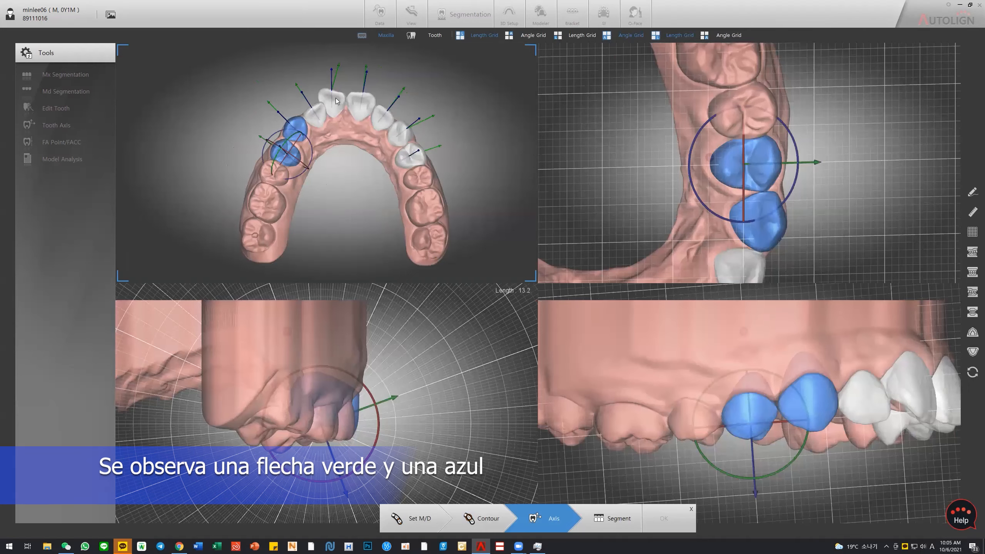
pyautogui.click(411, 155)
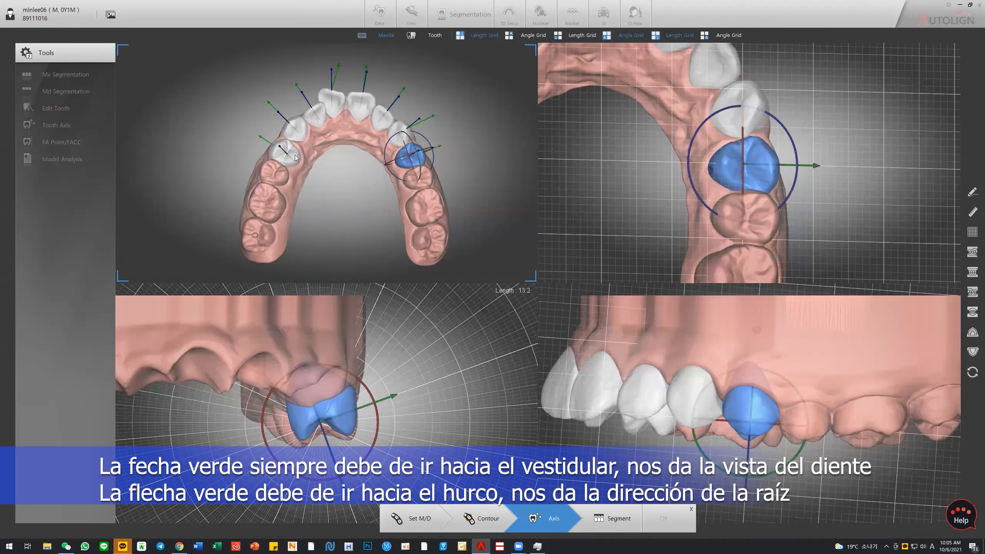
pyautogui.click(331, 99)
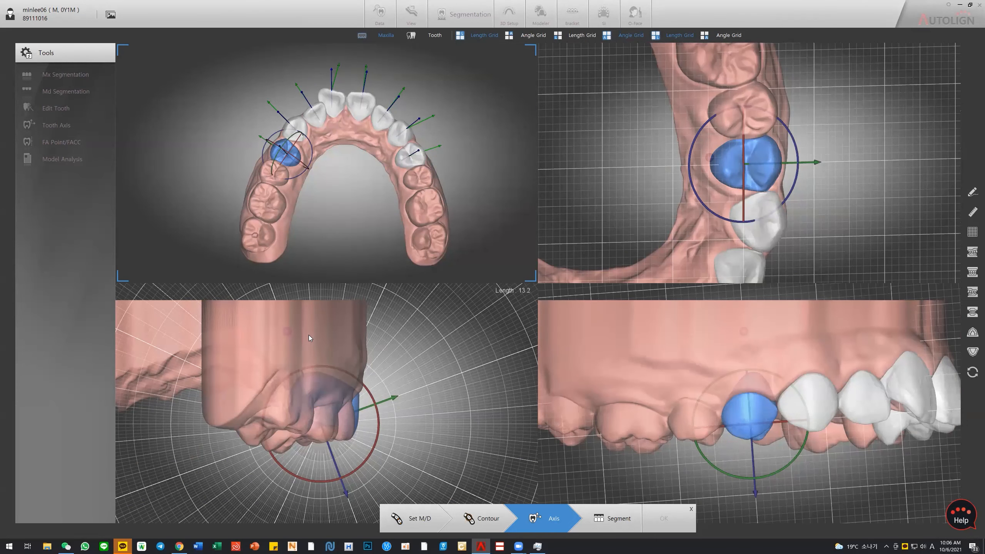
pyautogui.click(365, 104)
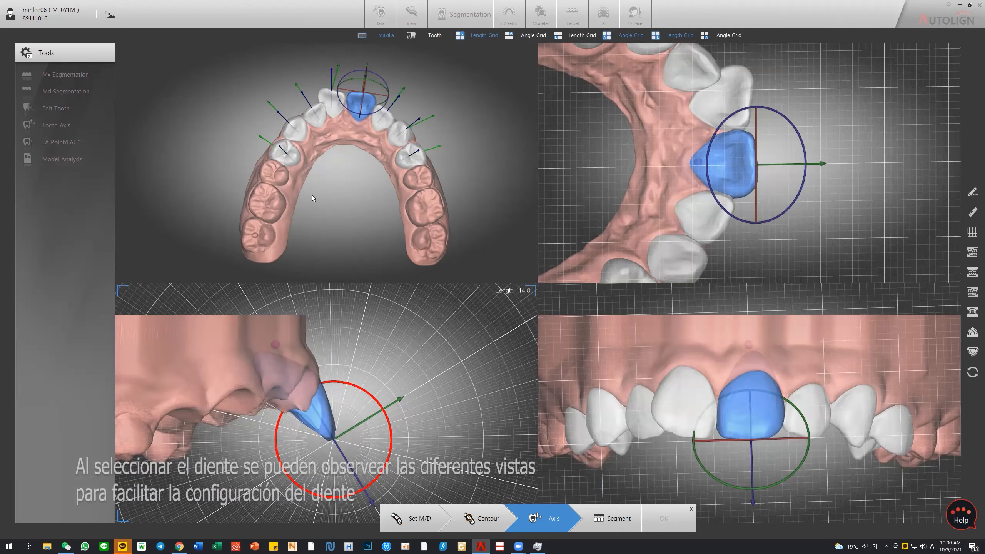
pyautogui.click(406, 127)
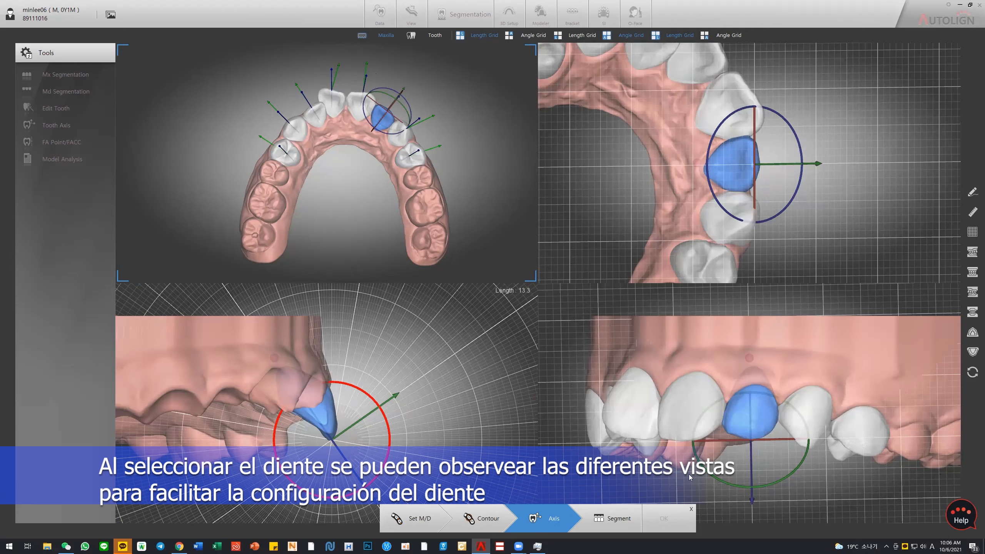
# - Adjust the axes of central incisor 11 with the rotation rings in the occlusal, front and side views
pyautogui.click(332, 100)
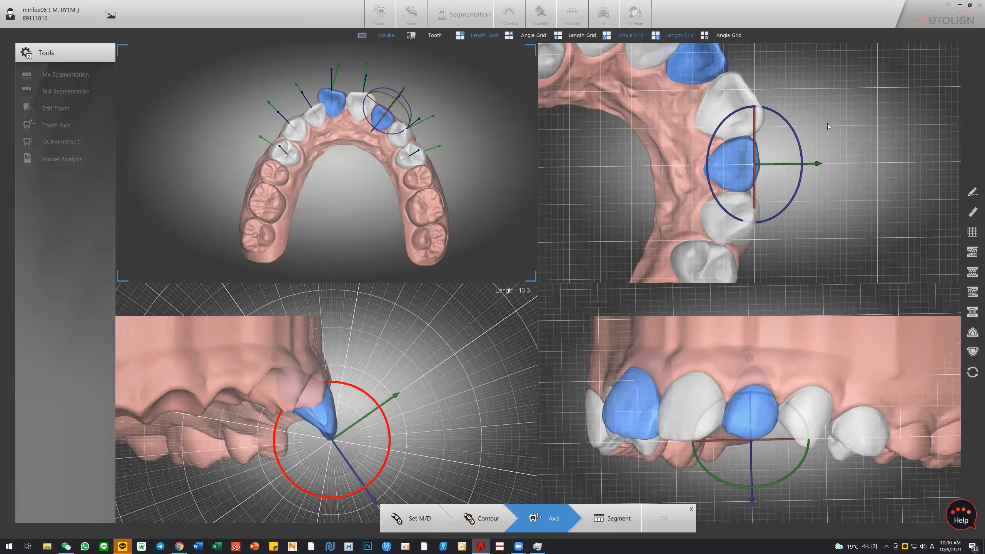
pyautogui.moveTo(794, 144); pyautogui.dragTo(751, 204)
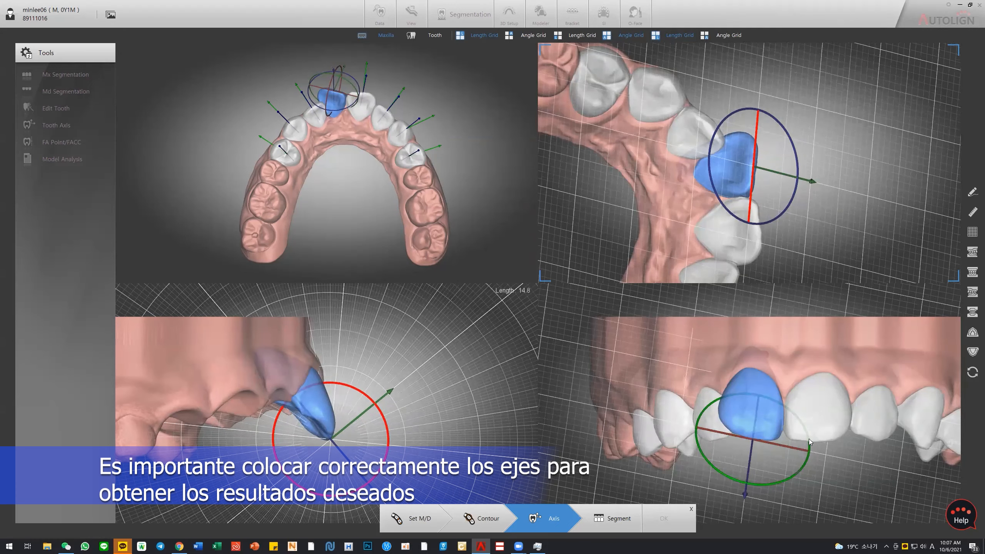
pyautogui.moveTo(809, 439); pyautogui.dragTo(807, 428)
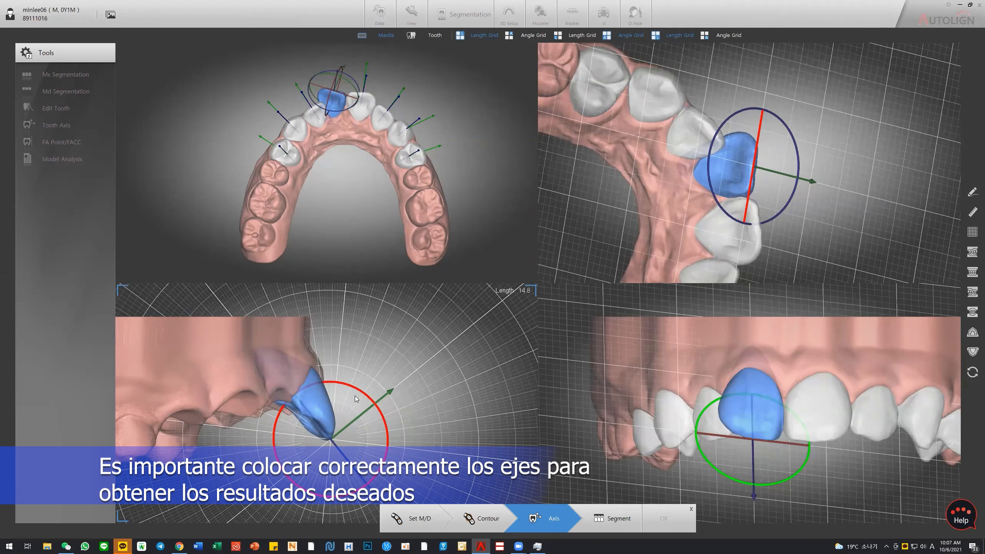
pyautogui.moveTo(378, 408); pyautogui.dragTo(471, 388)
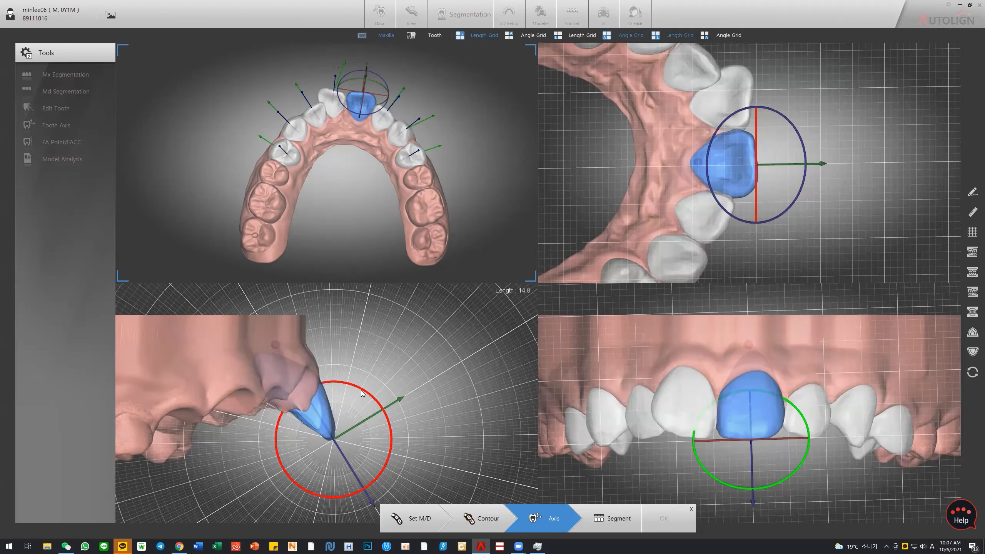
pyautogui.click(380, 159)
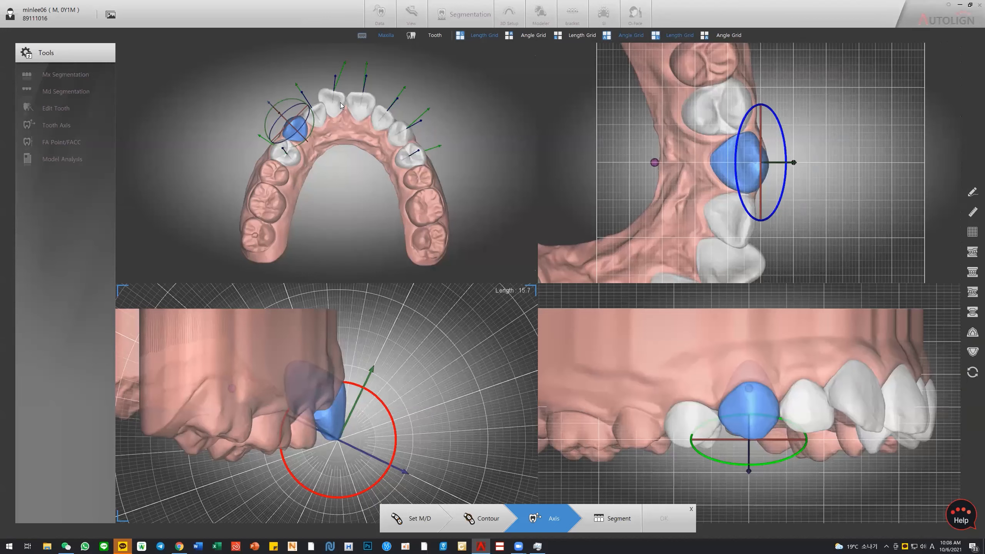
# - Adjust the axis of maxillary canine 13 in the side view and accept the maxillary segmentation
pyautogui.moveTo(363, 360); pyautogui.dragTo(411, 414)
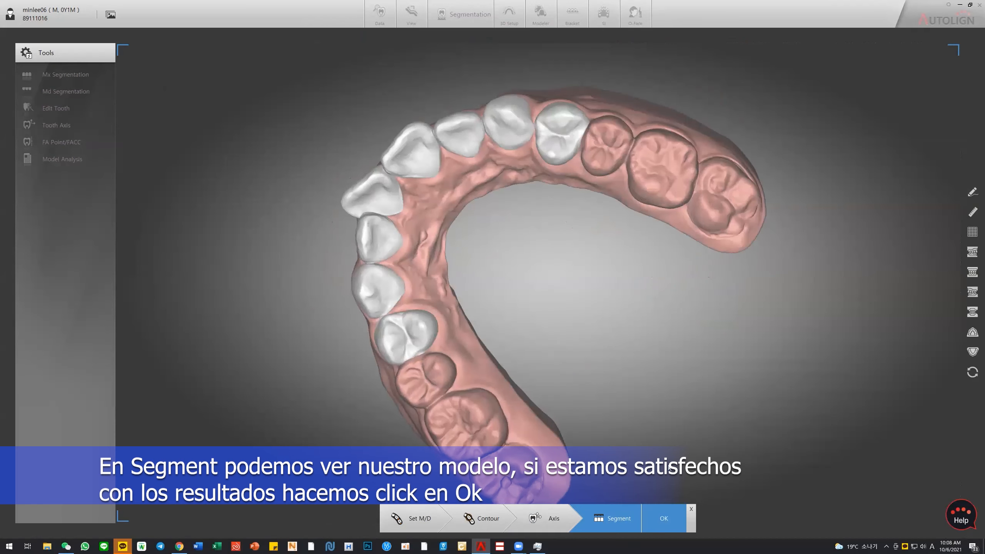
pyautogui.click(663, 518)
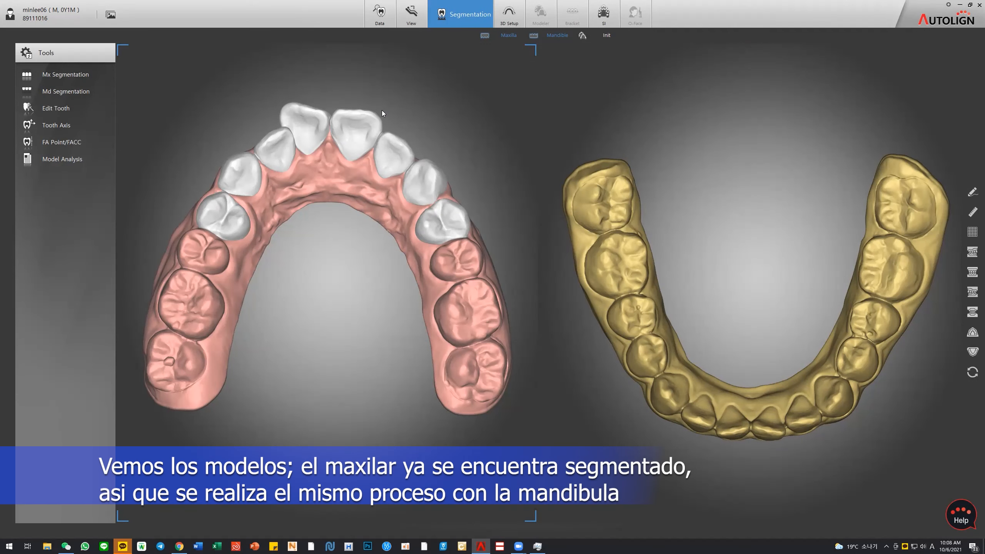
pyautogui.moveTo(748, 423)
pyautogui.mouseDown()
pyautogui.moveTo(742, 298)
pyautogui.moveTo(747, 503)
pyautogui.moveTo(752, 440)
pyautogui.mouseUp()
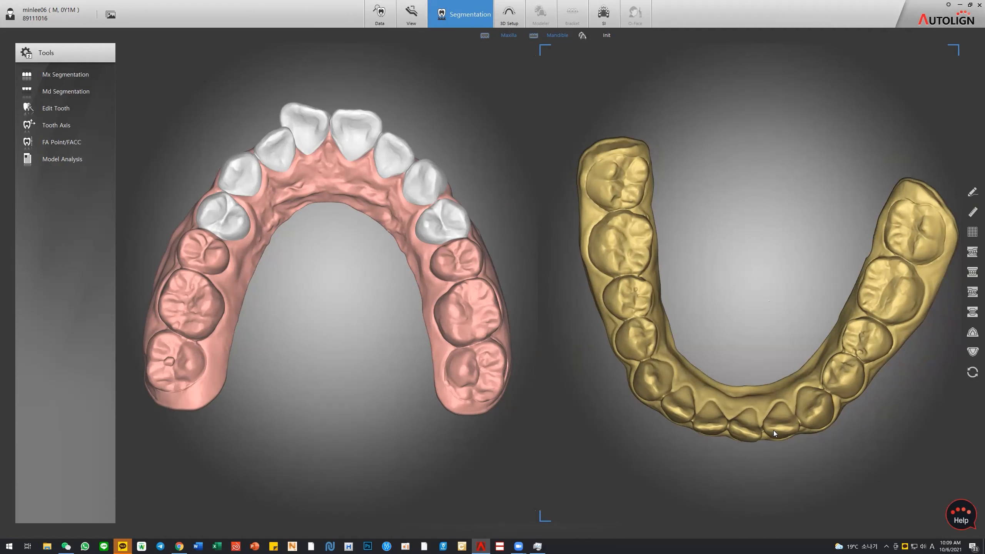
pyautogui.moveTo(335, 236); pyautogui.dragTo(344, 203)
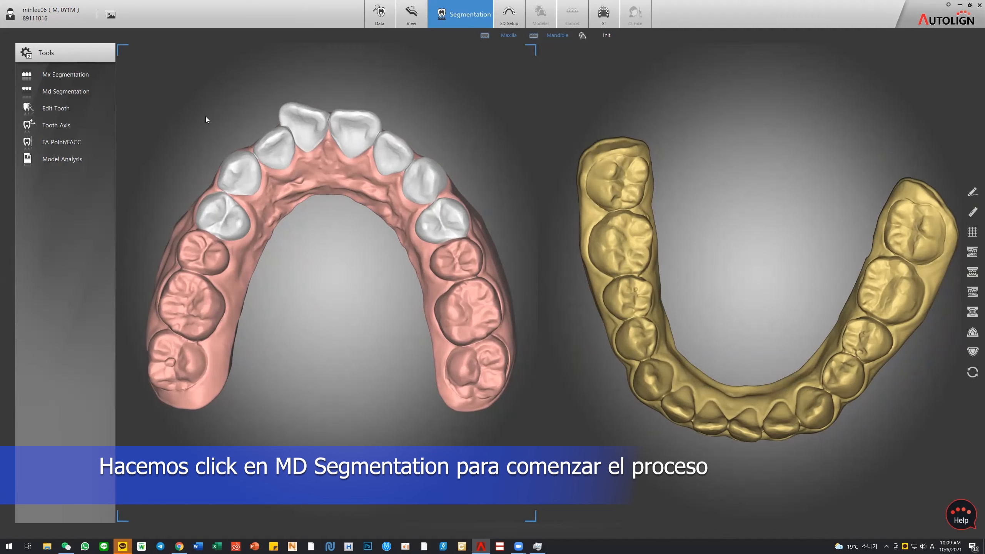
# - Start the mandibular segmentation and mark the mesial and distal points of teeth 44 to 41 and 31 to 34
pyautogui.click(53, 91)
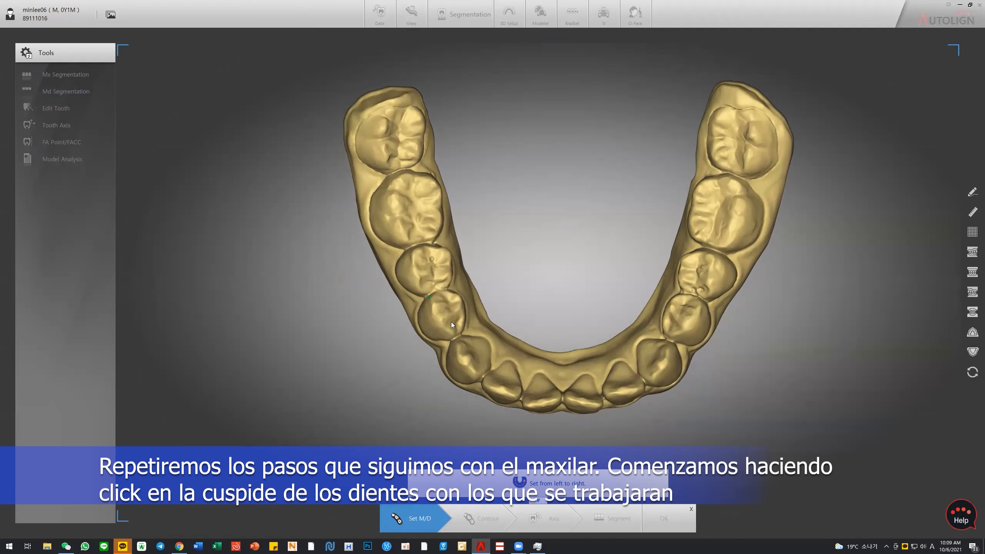
pyautogui.click(452, 337)
pyautogui.click(448, 276)
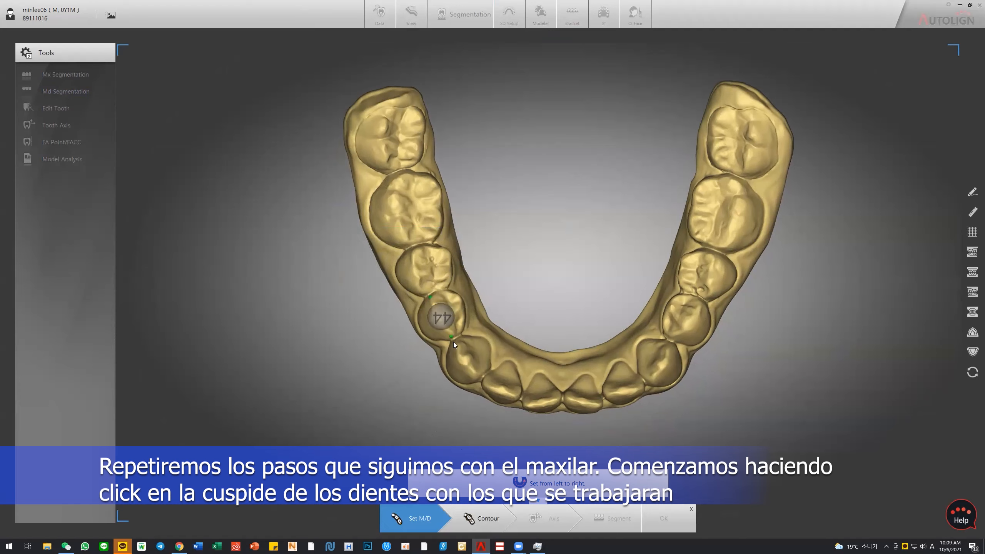
pyautogui.click(454, 343)
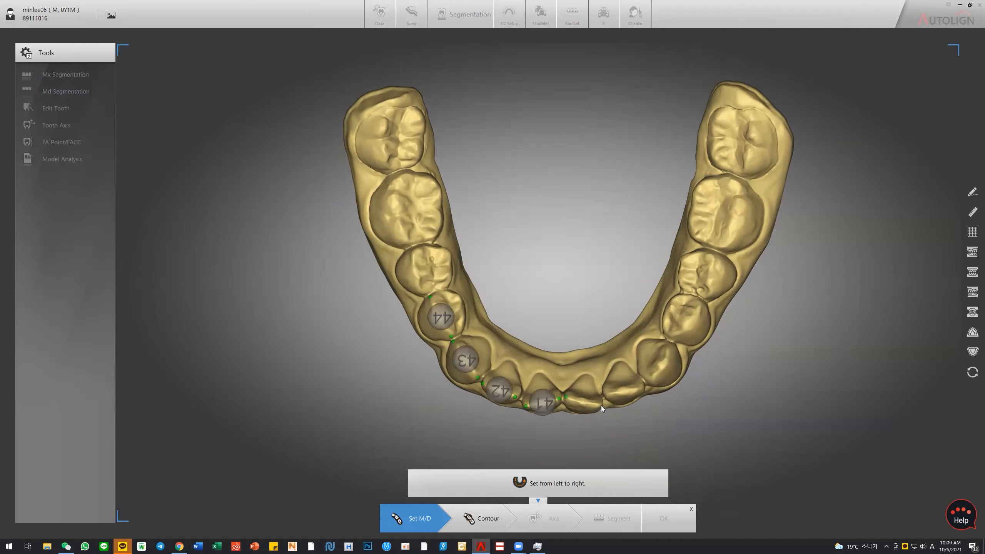
pyautogui.click(602, 393)
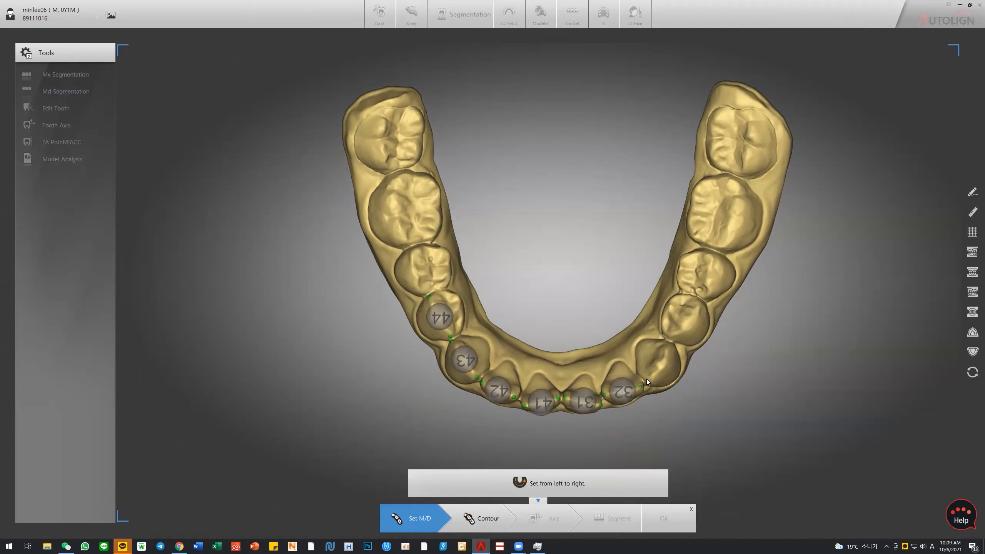
pyautogui.moveTo(690, 336); pyautogui.dragTo(429, 308, button='right')
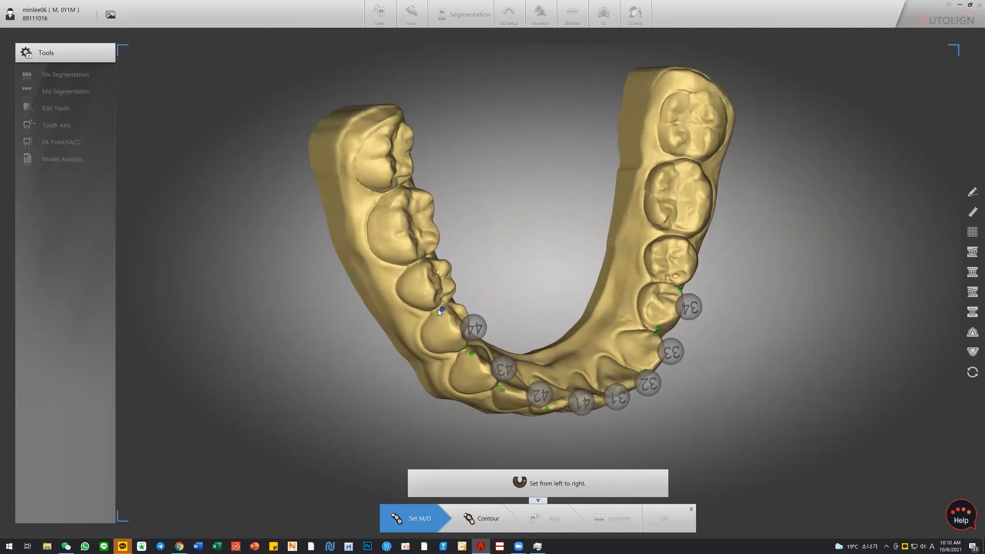
pyautogui.moveTo(585, 313); pyautogui.dragTo(618, 400, button='right')
pyautogui.moveTo(659, 372); pyautogui.dragTo(524, 384, button='right')
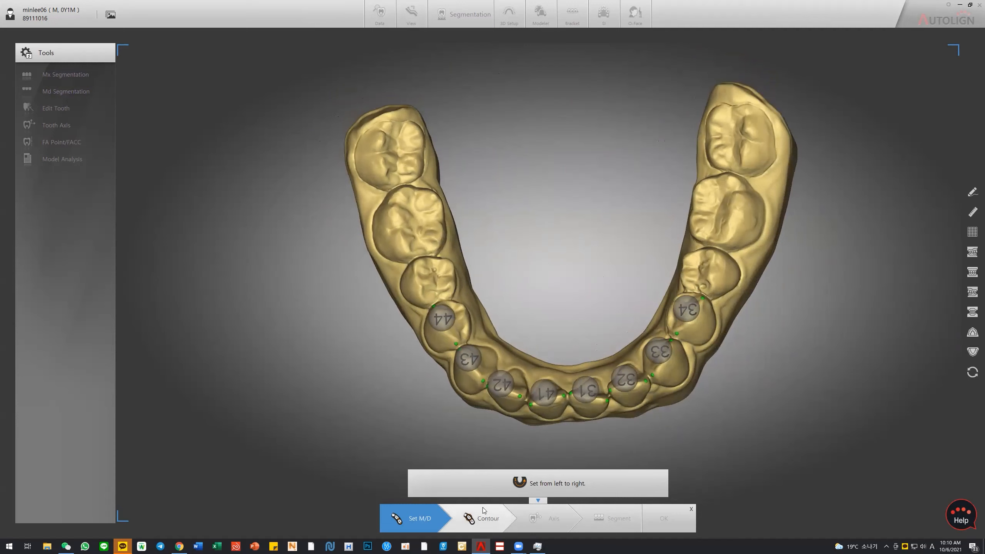
# - Generate the contours of mandibular teeth 44 to 34 and check the lingual outlines of the lateral incisor and canine
pyautogui.click(480, 523)
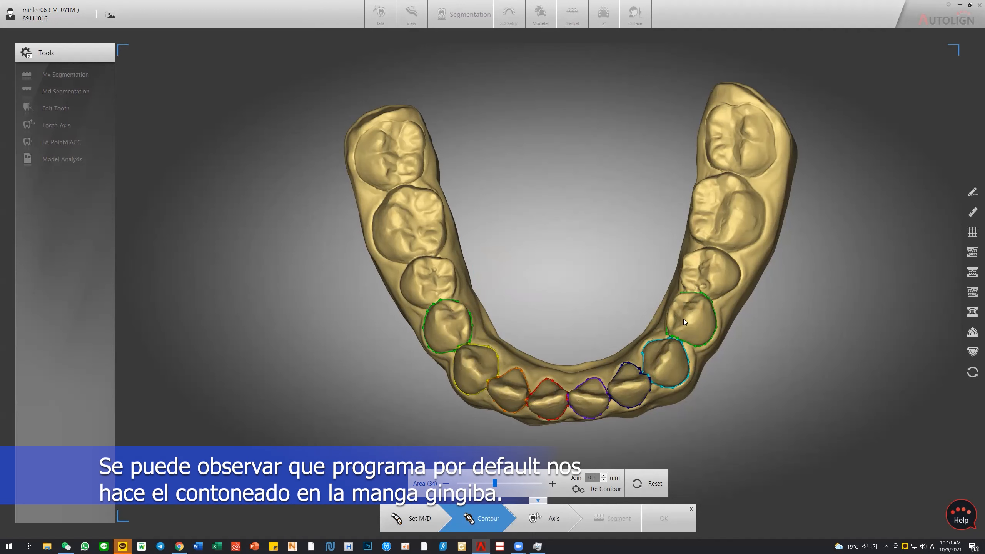
pyautogui.moveTo(683, 320); pyautogui.dragTo(562, 294, button='right')
pyautogui.scroll(4, 562, 294)
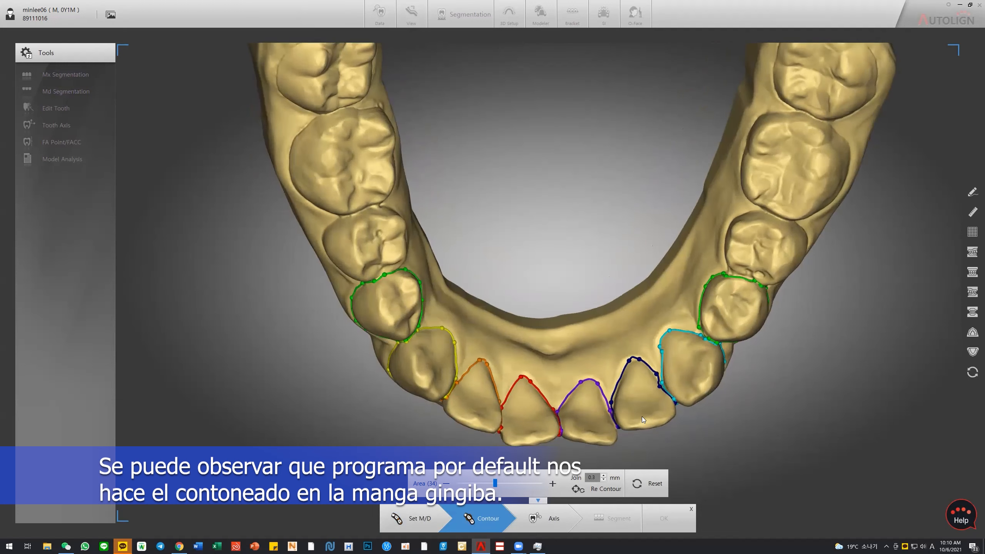
pyautogui.click(613, 404)
pyautogui.click(662, 354)
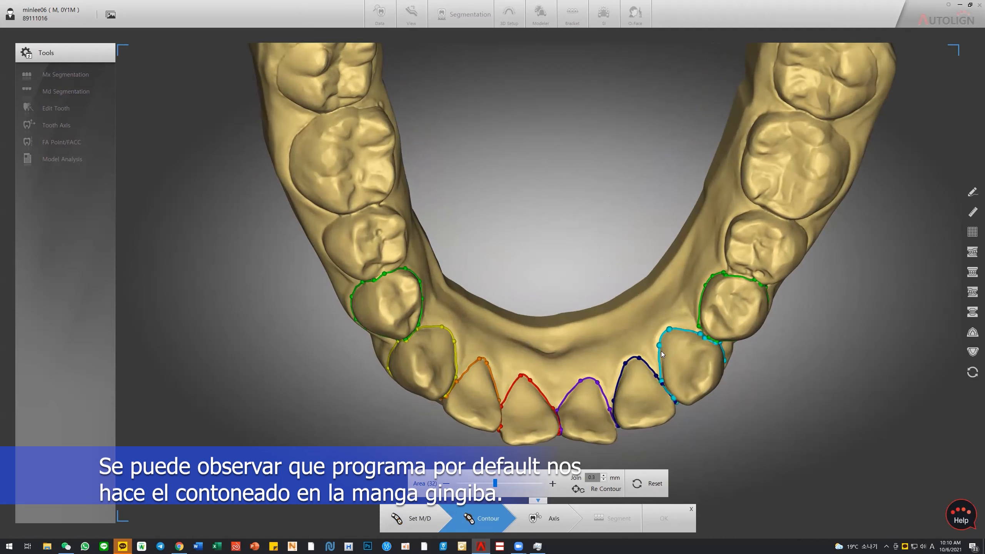
# - Examine the labial gingival outlines of mandibular teeth 31, 32, 33 and 34
pyautogui.moveTo(693, 350); pyautogui.dragTo(578, 278, button='right')
pyautogui.click(593, 282)
pyautogui.moveTo(713, 332)
pyautogui.mouseDown(button='right')
pyautogui.moveTo(503, 391)
pyautogui.moveTo(725, 343)
pyautogui.mouseUp(button='right')
pyautogui.click(498, 284)
pyautogui.click(498, 283)
pyautogui.moveTo(556, 286); pyautogui.dragTo(548, 305, button='right')
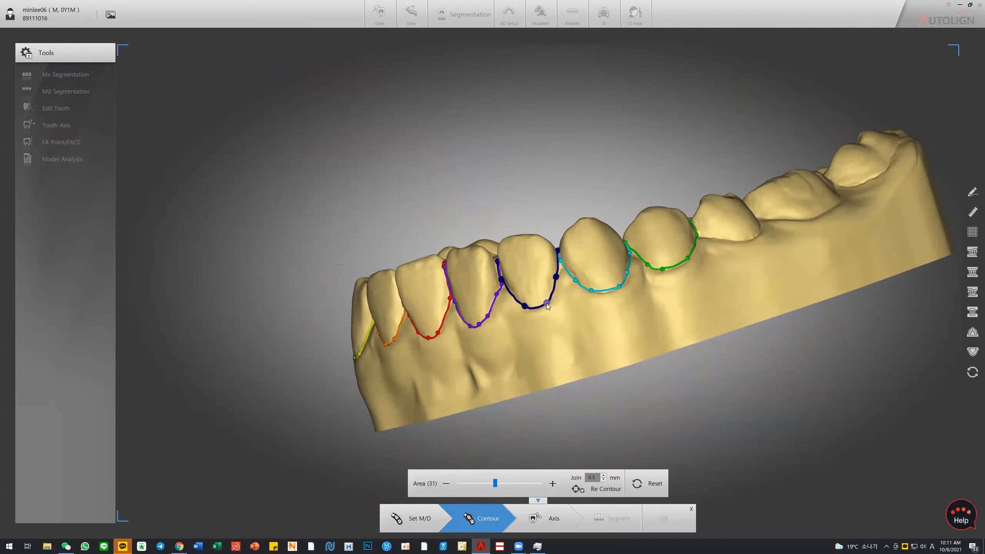
pyautogui.moveTo(770, 306); pyautogui.dragTo(526, 324, button='right')
pyautogui.click(565, 276)
pyautogui.click(481, 339)
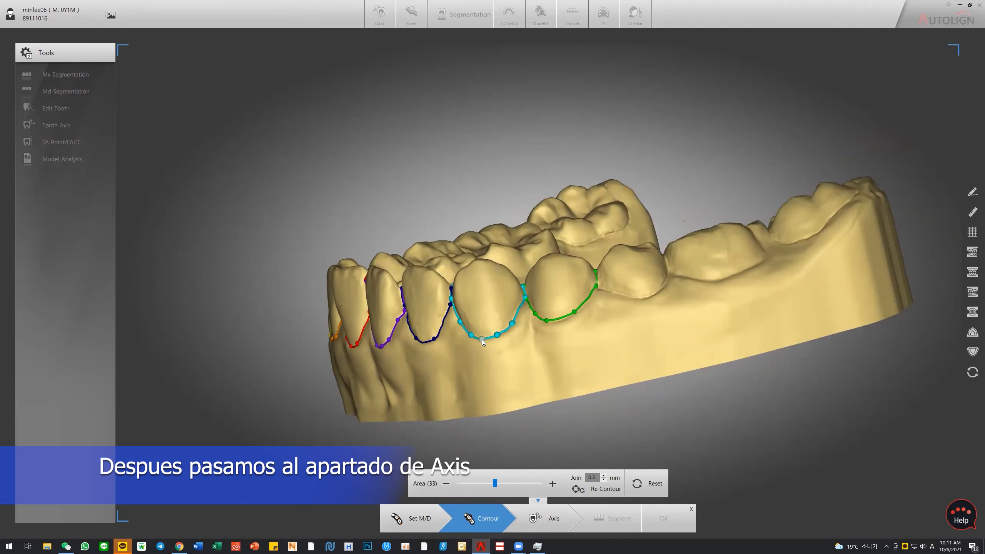
pyautogui.moveTo(716, 347); pyautogui.dragTo(645, 366, button='right')
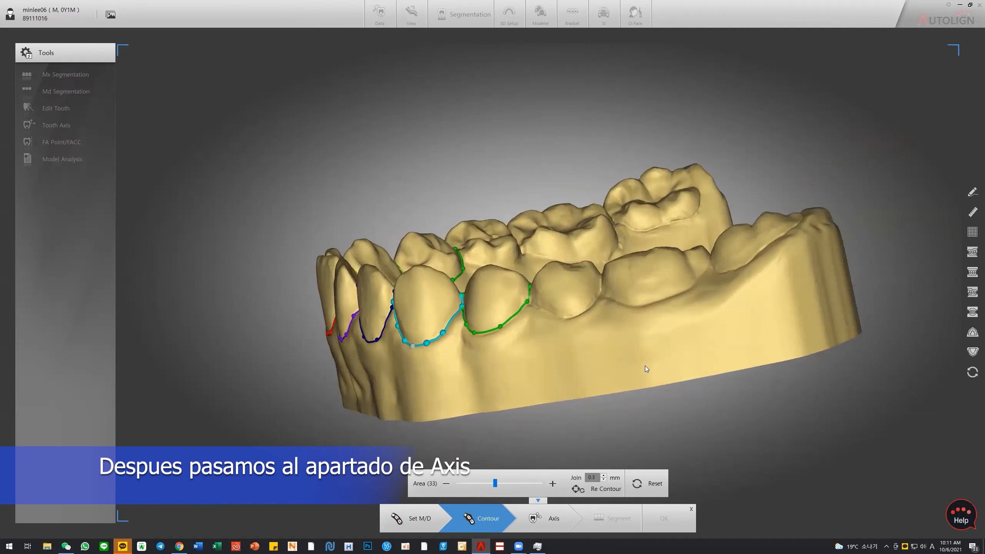
# - Adjust the axes of mandibular canines 43 and 33 with the rotation rings and segment the mandibular teeth
pyautogui.click(555, 518)
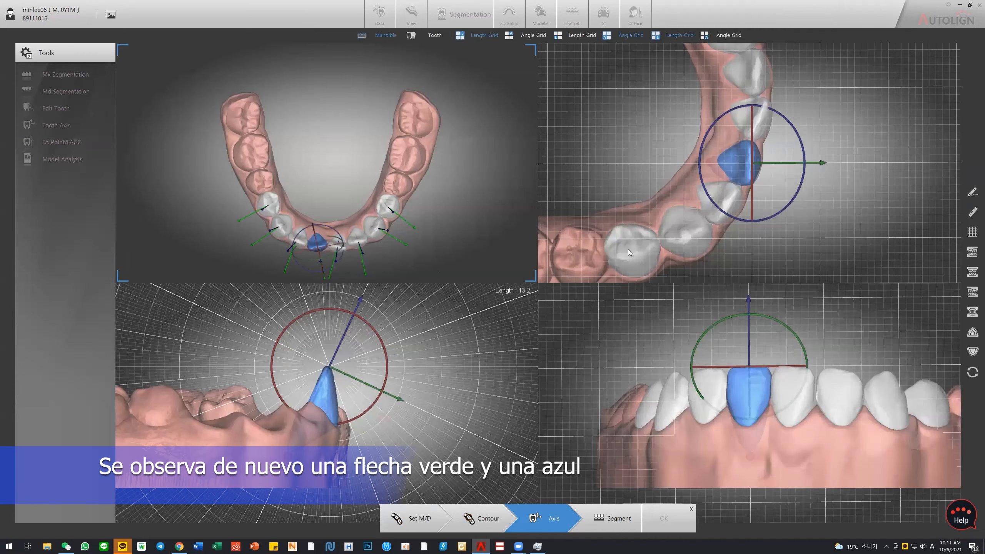
pyautogui.click(313, 246)
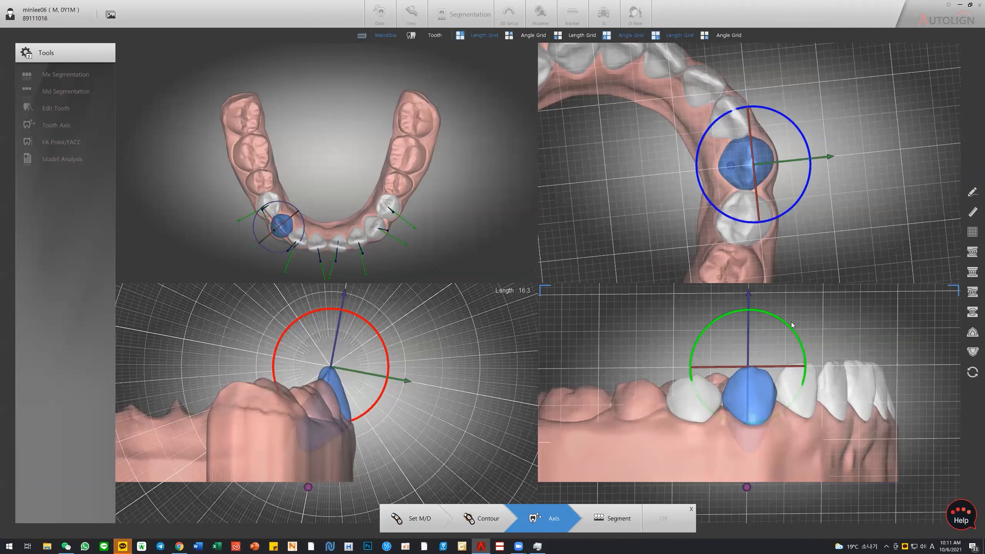
pyautogui.moveTo(789, 326); pyautogui.dragTo(793, 328)
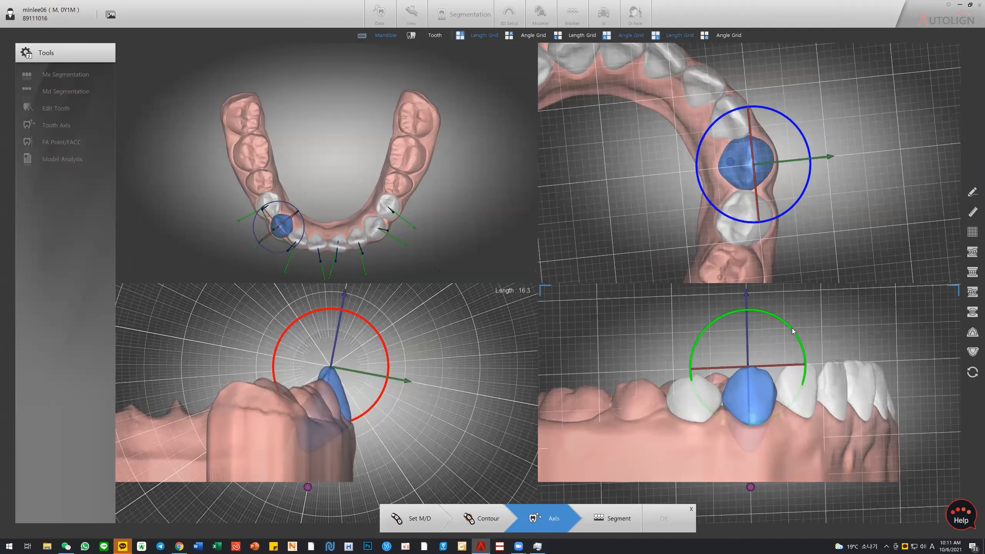
pyautogui.click(319, 247)
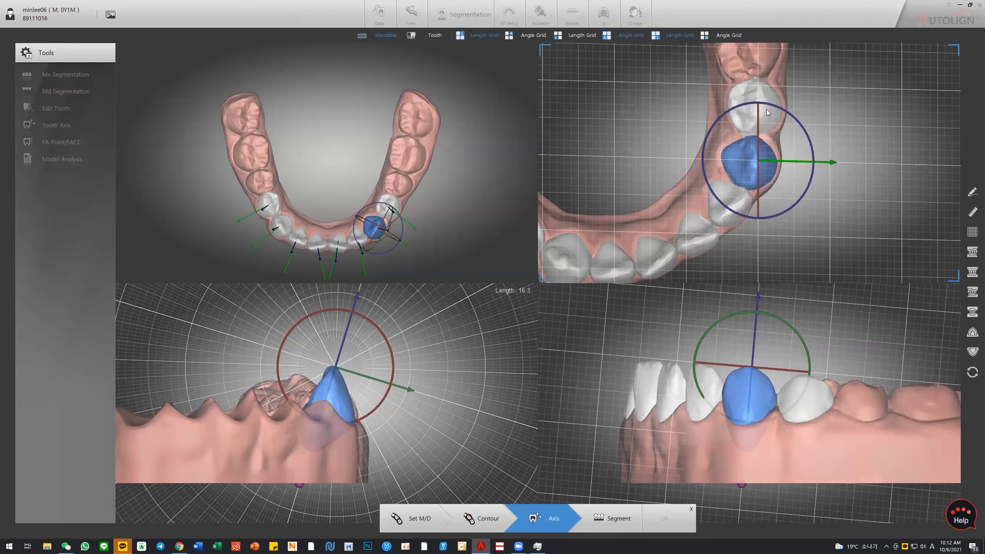
pyautogui.moveTo(766, 113); pyautogui.dragTo(859, 269)
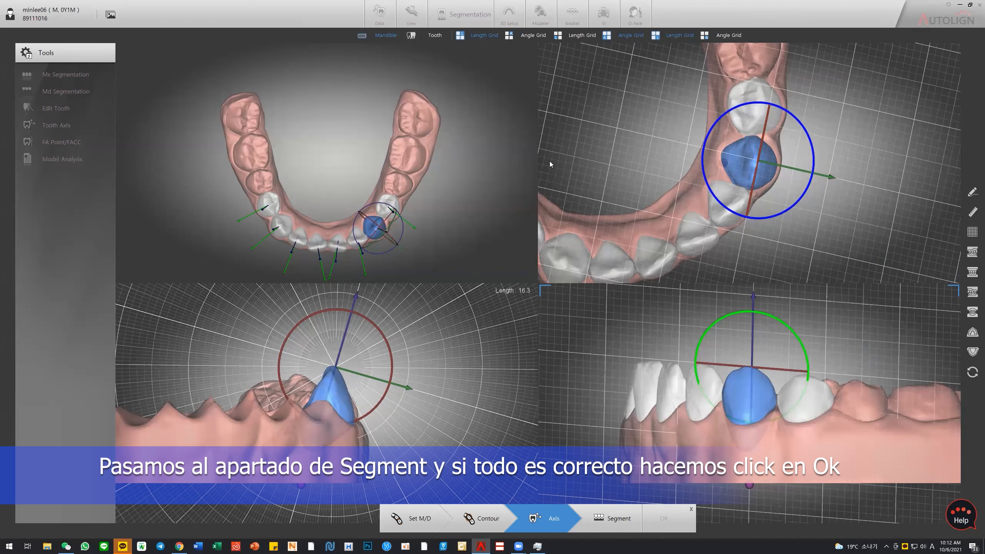
pyautogui.click(617, 518)
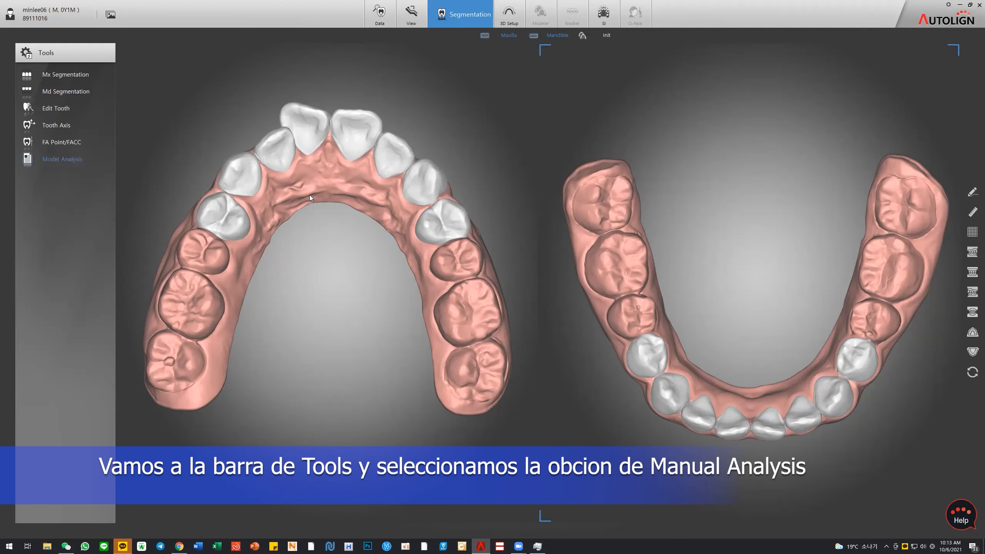
# - Read the Bolton ratio and tooth width analyses in the Model Analysis report, and close it without saving
pyautogui.scroll(-3, 601, 235)
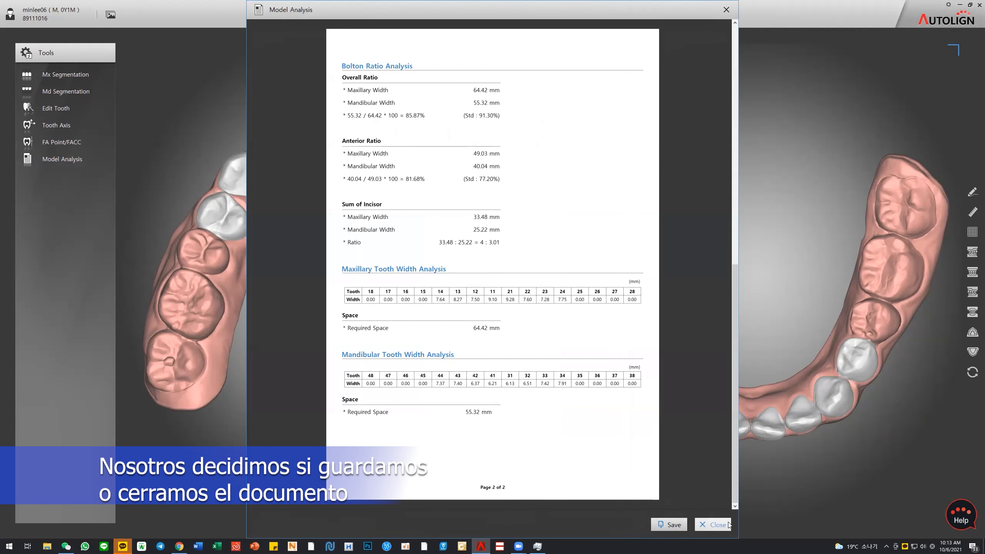
pyautogui.click(714, 524)
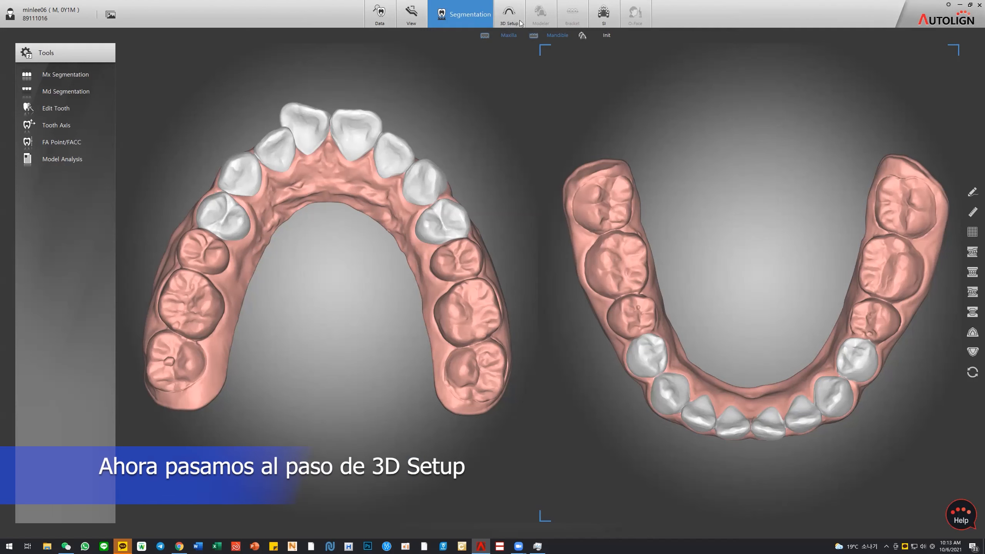
# - Create a new 3D setup named PR
pyautogui.click(519, 17)
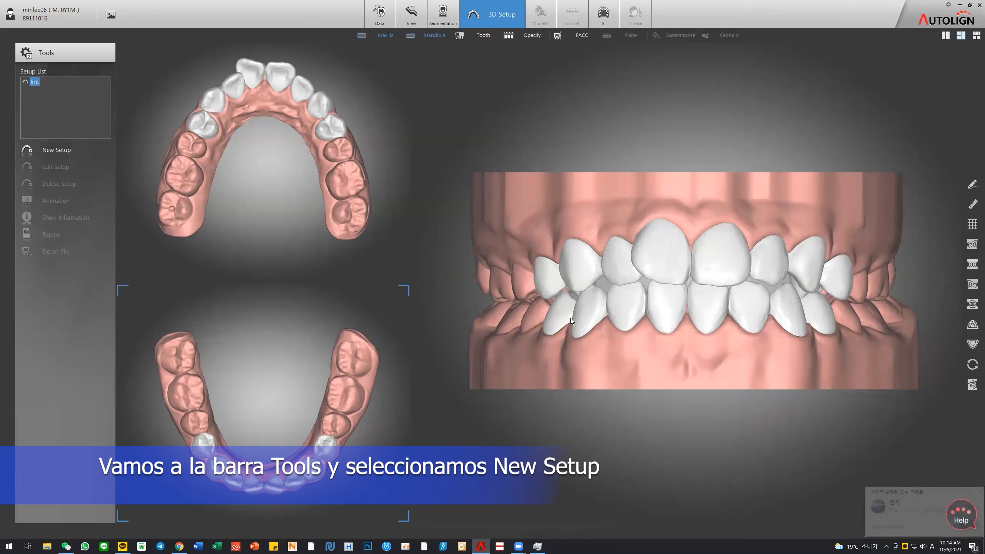
pyautogui.click(66, 151)
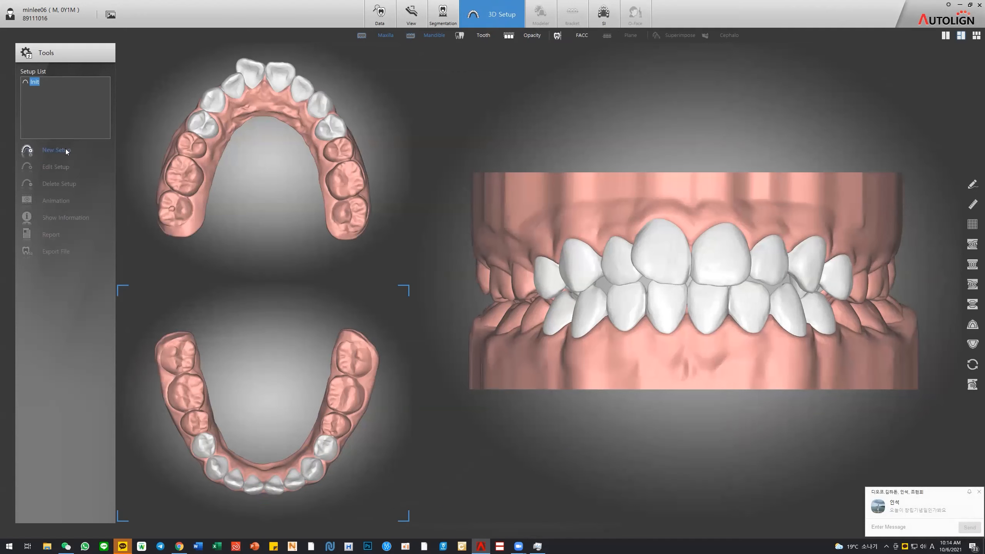
pyautogui.click(519, 266)
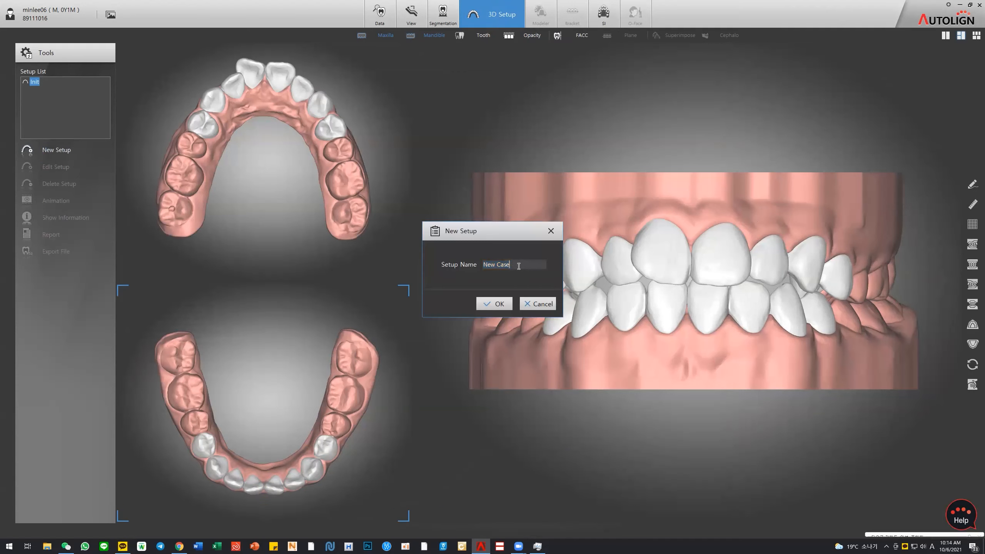
pyautogui.moveTo(518, 266); pyautogui.dragTo(403, 264)
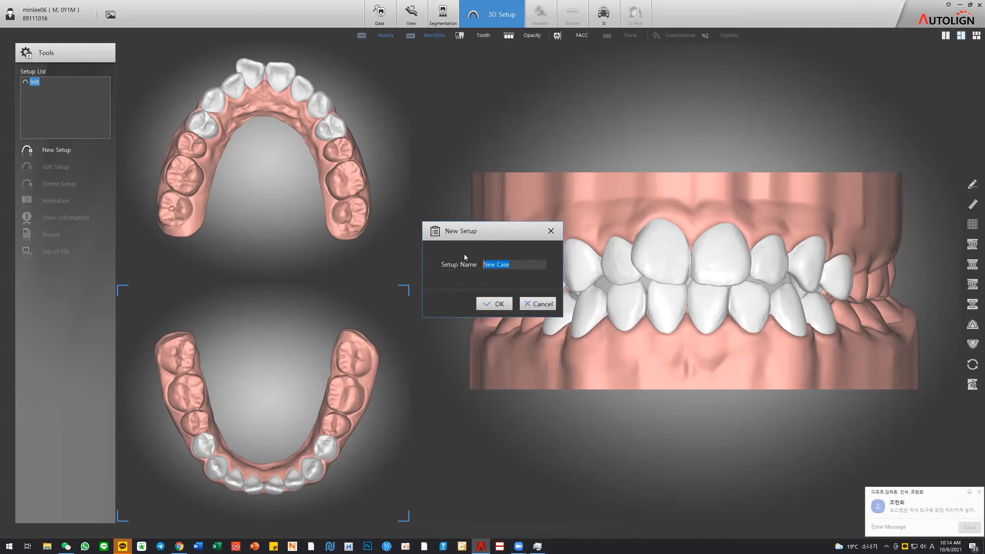
pyautogui.click(887, 191)
pyautogui.click(477, 259)
pyautogui.write('PR')
pyautogui.click(494, 303)
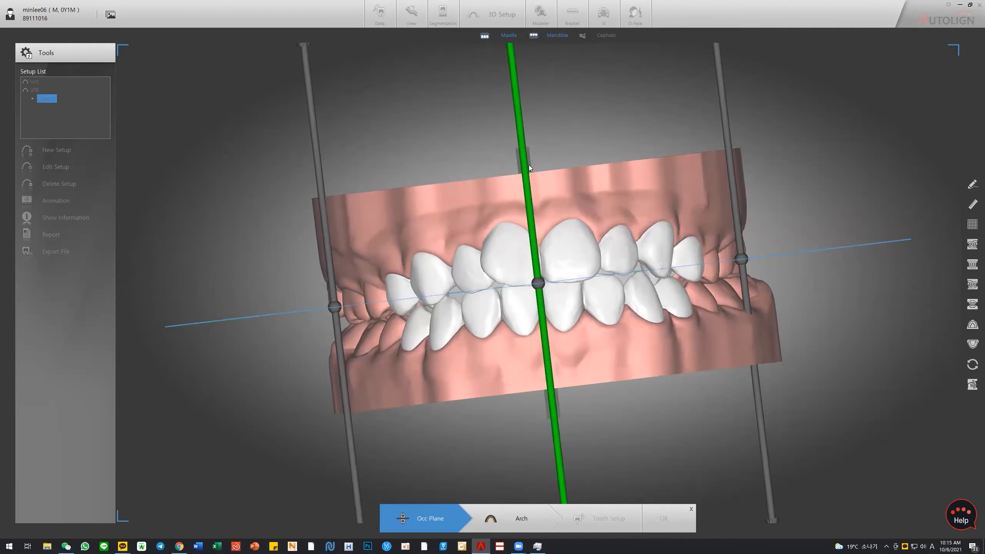
# - Adjust the height and tilt of the occlusal plane with its anterior and posterior handles, checking its fit from the side
pyautogui.moveTo(528, 165); pyautogui.dragTo(530, 164)
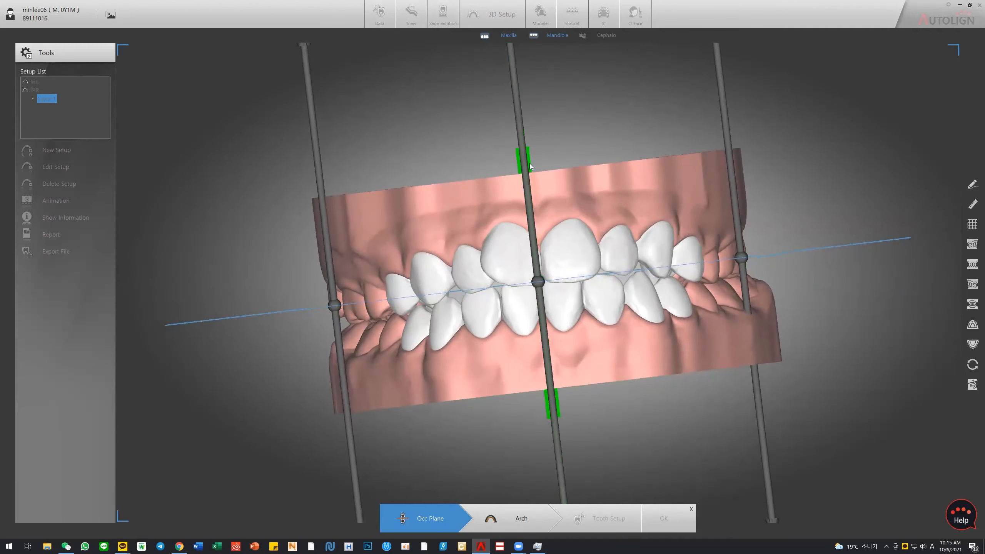
pyautogui.moveTo(738, 213); pyautogui.dragTo(739, 218)
pyautogui.moveTo(322, 225); pyautogui.dragTo(325, 245)
pyautogui.moveTo(746, 304); pyautogui.dragTo(644, 370)
pyautogui.moveTo(740, 189); pyautogui.dragTo(540, 202, button='right')
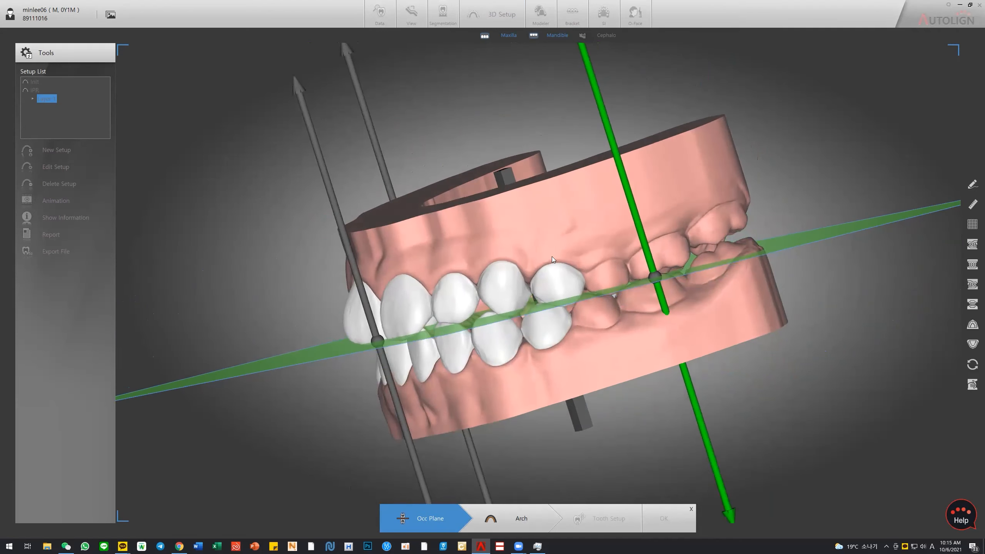
# - Move the arch curve forward onto the maxillary incisors, choose the third Line of Occlusion shape and slightly reduce its size
pyautogui.click(511, 522)
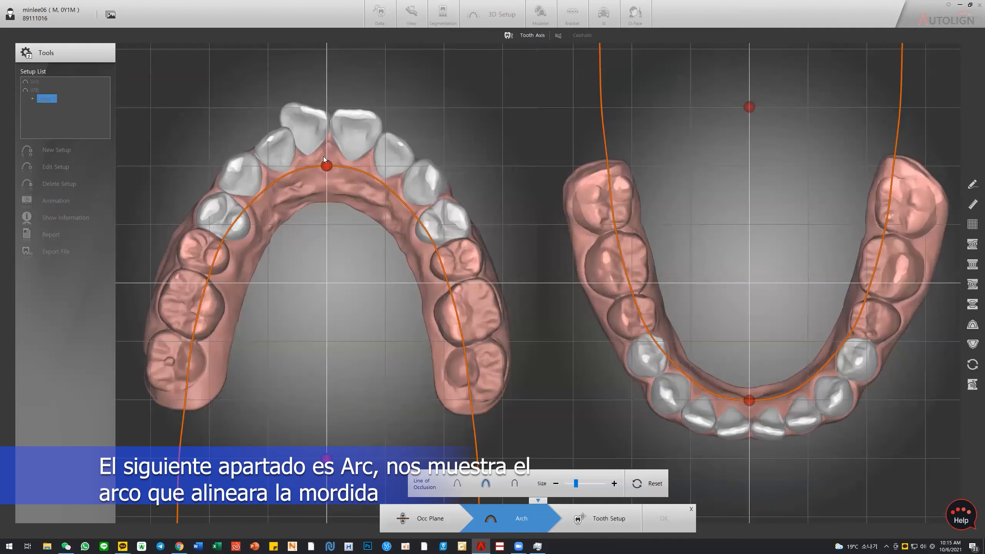
pyautogui.moveTo(328, 170); pyautogui.dragTo(328, 124)
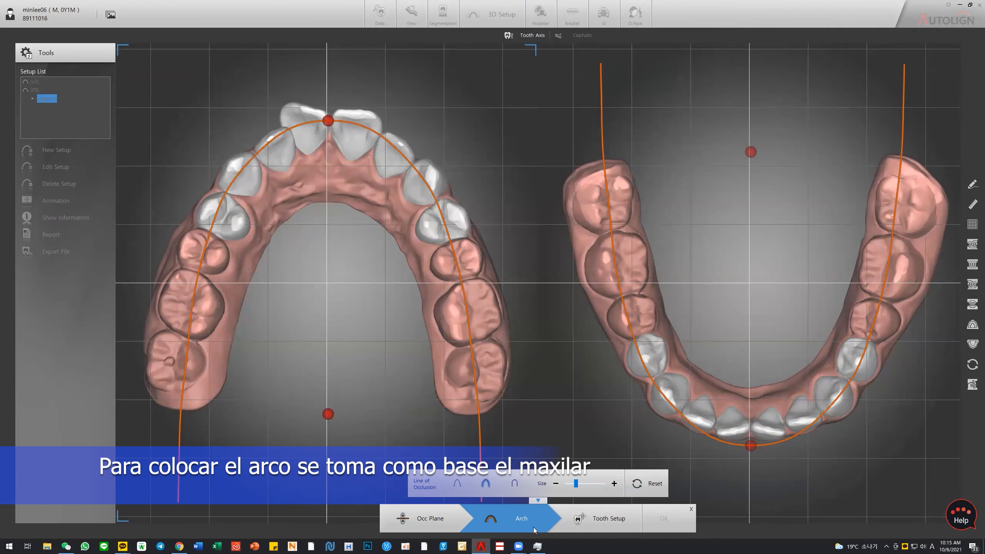
pyautogui.click(458, 483)
pyautogui.moveTo(326, 120); pyautogui.dragTo(340, 121)
pyautogui.click(514, 483)
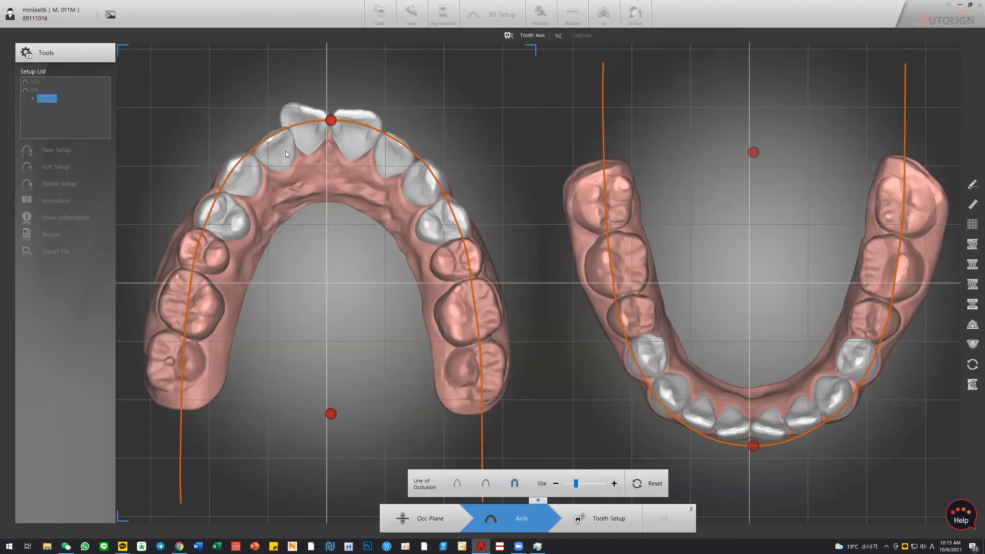
pyautogui.moveTo(576, 483); pyautogui.dragTo(574, 482)
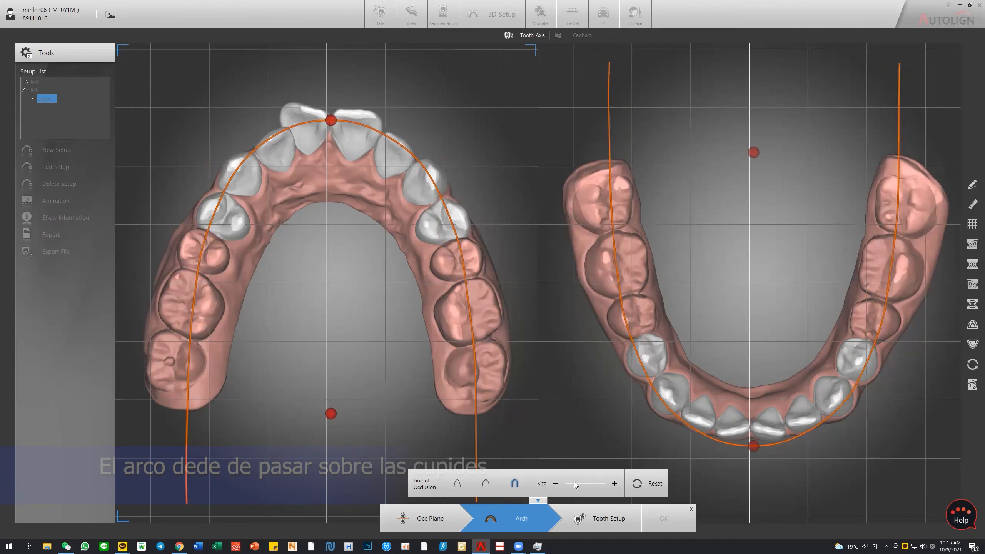
# - Fine-tune the arch curve over the cusps with its posterior and anterior handles, check the maxillary fit, and proceed to Tooth Setup
pyautogui.moveTo(331, 414); pyautogui.dragTo(336, 418)
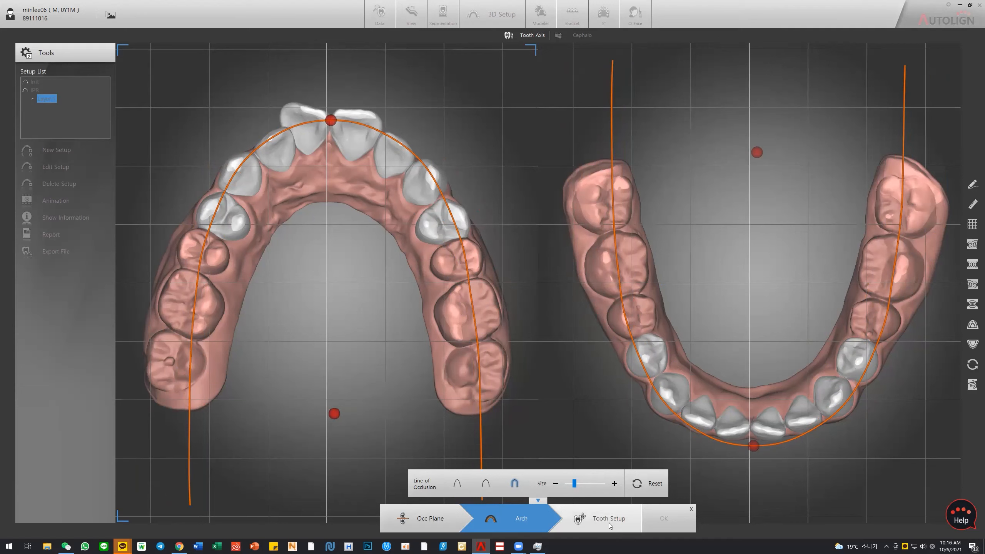
pyautogui.moveTo(333, 121); pyautogui.dragTo(333, 121)
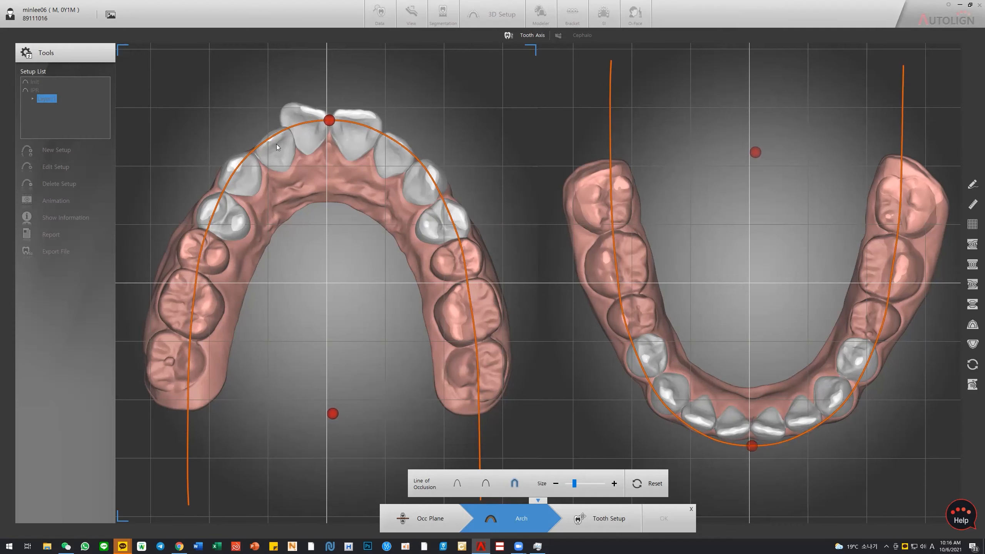
pyautogui.moveTo(296, 296); pyautogui.dragTo(323, 187, button='right')
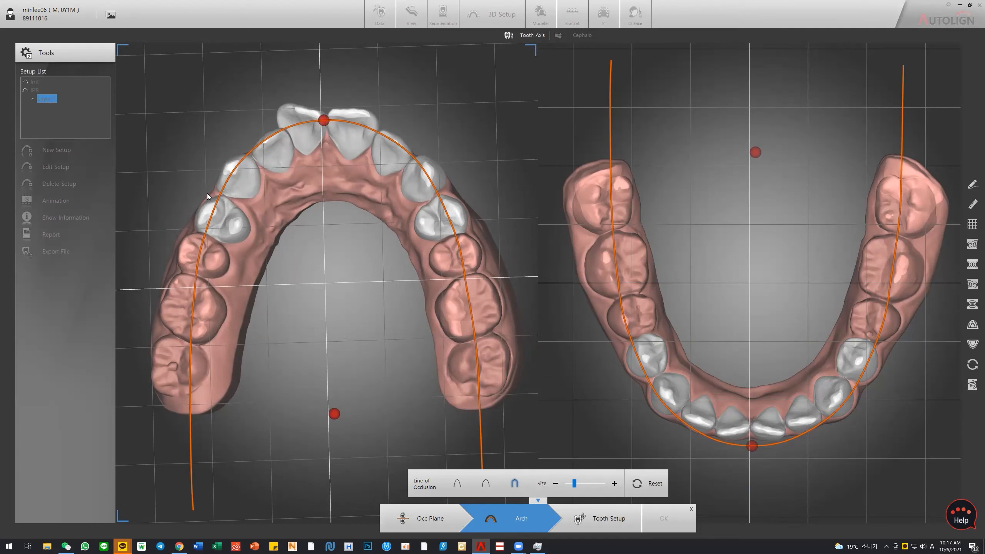
pyautogui.moveTo(325, 171); pyautogui.dragTo(346, 133, button='right')
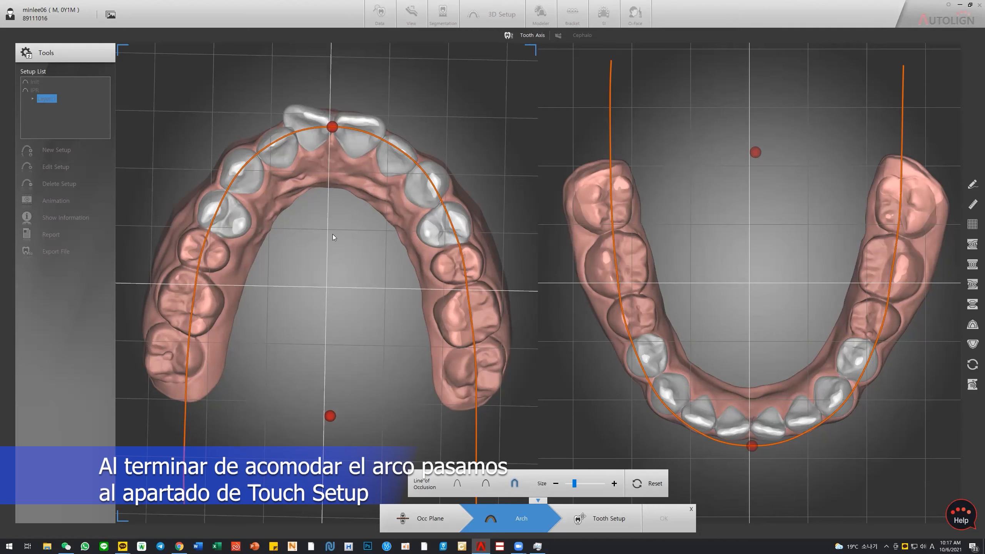
pyautogui.click(588, 527)
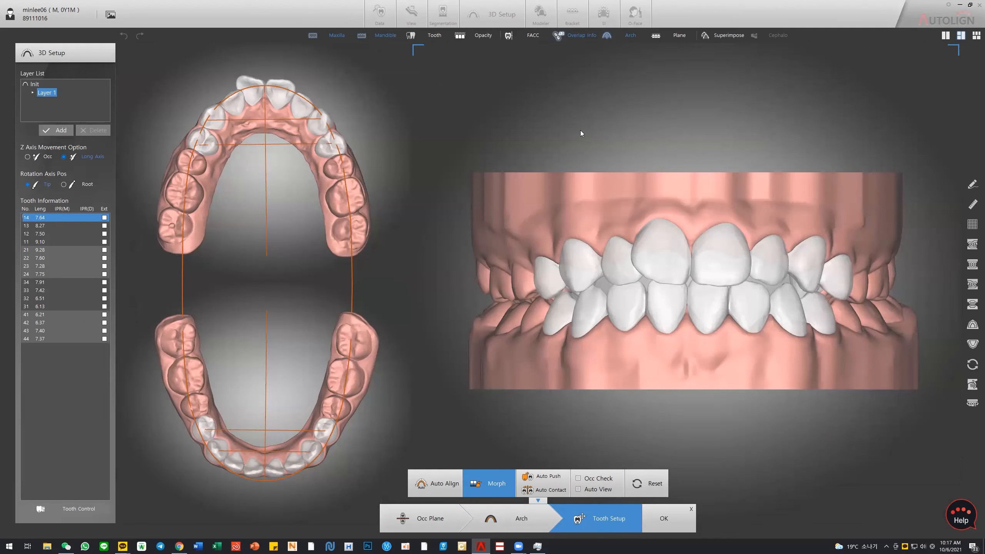
# - Compare the frontal, maxillary and mandibular views by enlarging them in turn, finishing with the maxillary occlusal view enlarged
pyautogui.doubleClick(663, 120)
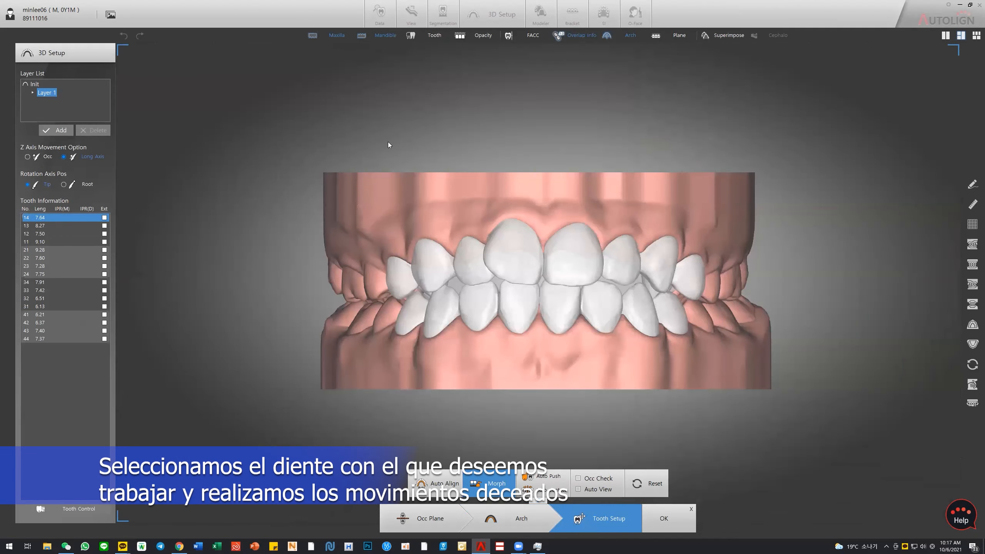
pyautogui.doubleClick(257, 221)
pyautogui.doubleClick(257, 222)
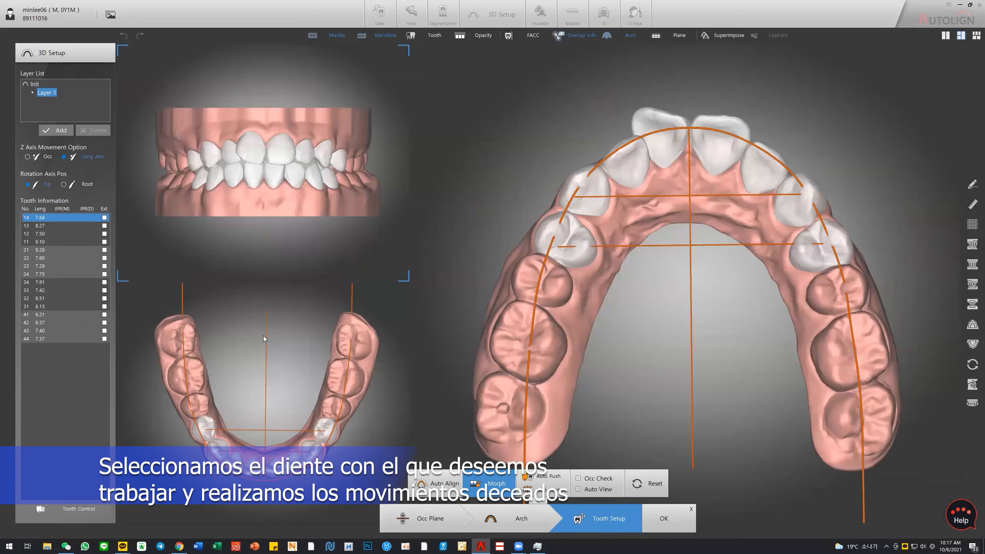
pyautogui.doubleClick(725, 292)
pyautogui.doubleClick(586, 331)
pyautogui.doubleClick(301, 238)
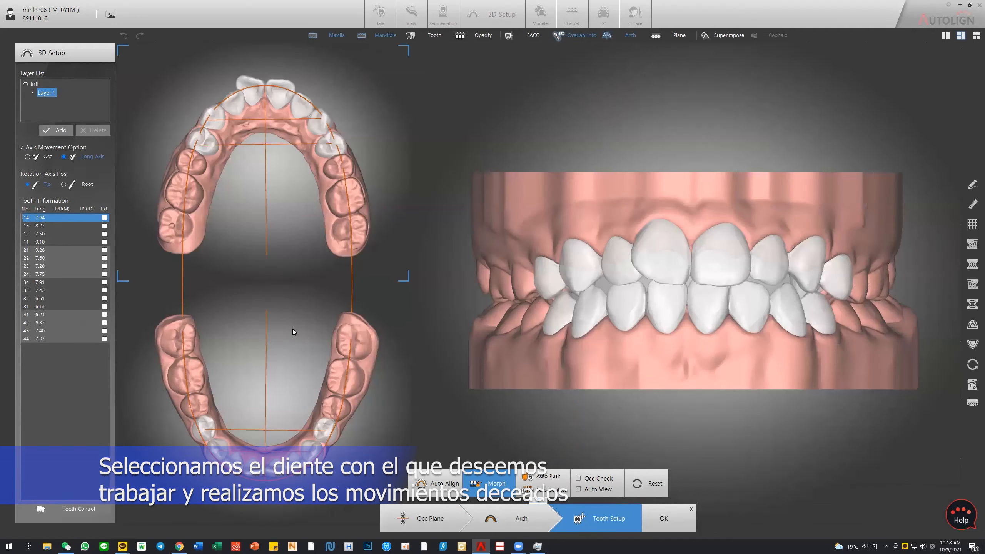
pyautogui.doubleClick(298, 197)
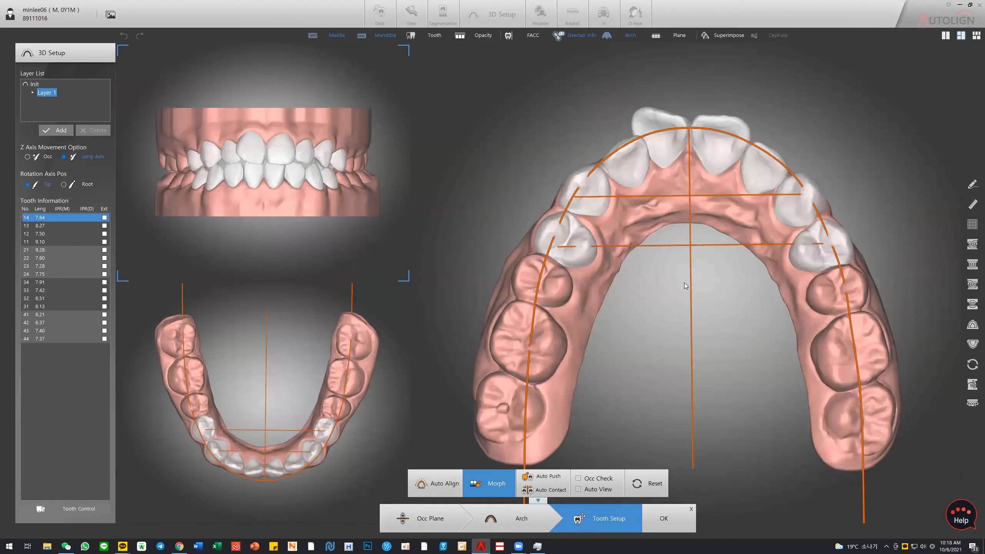
# - Rotate maxillary incisor 11 about -20.3°, then tip it to about 14.7° with the rotation axis at Root
pyautogui.click(660, 148)
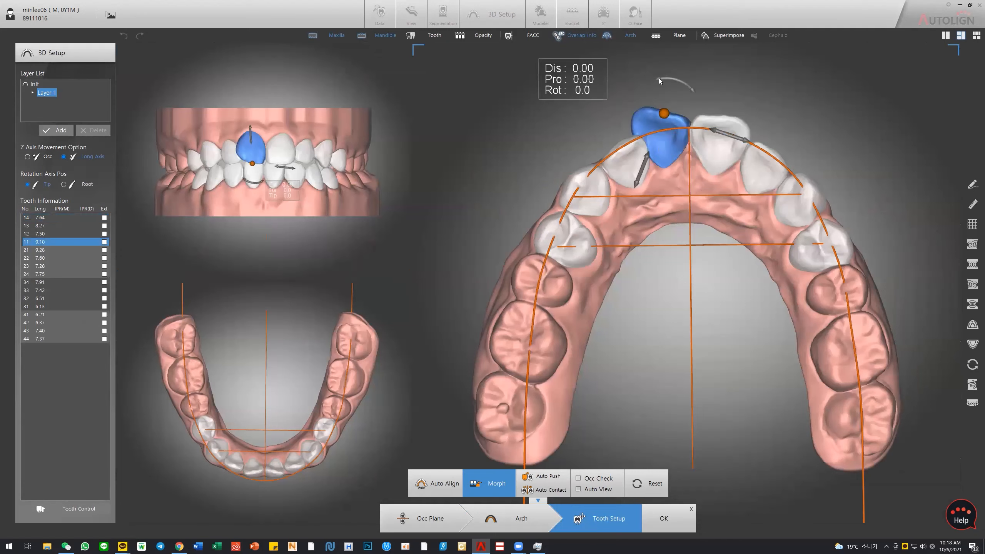
pyautogui.moveTo(664, 81)
pyautogui.mouseDown()
pyautogui.moveTo(637, 80)
pyautogui.moveTo(712, 81)
pyautogui.moveTo(633, 87)
pyautogui.moveTo(701, 83)
pyautogui.moveTo(651, 84)
pyautogui.moveTo(680, 87)
pyautogui.moveTo(654, 84)
pyautogui.moveTo(680, 87)
pyautogui.moveTo(656, 91)
pyautogui.mouseUp()
pyautogui.moveTo(726, 117); pyautogui.dragTo(658, 167)
pyautogui.click(315, 207)
pyautogui.click(638, 264)
pyautogui.moveTo(646, 320); pyautogui.dragTo(730, 337)
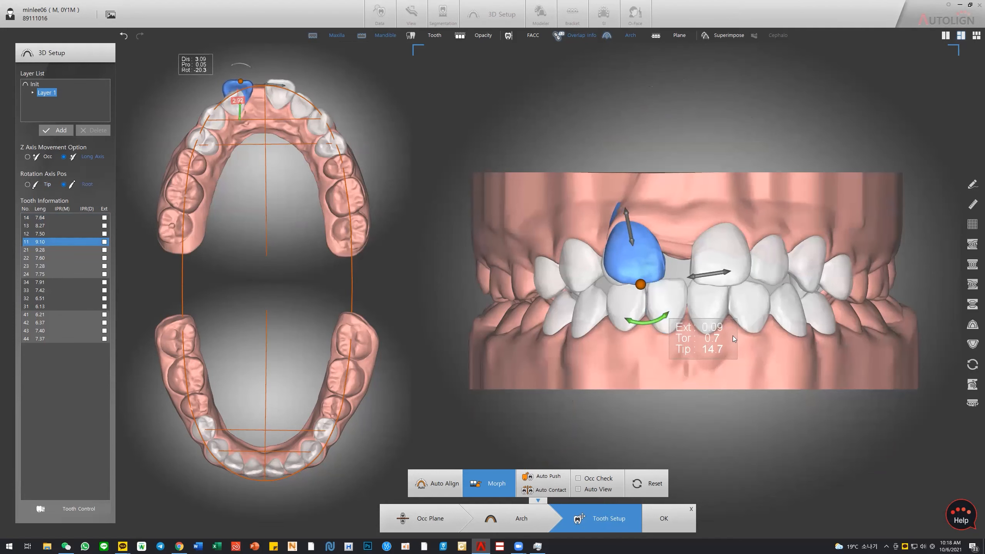
# - Undo the last movement of incisor 11, shift it back against incisor 21 and extrude it to about 0.54
pyautogui.click(540, 128)
pyautogui.hotkey('ctrl', 'z')
pyautogui.click(638, 239)
pyautogui.moveTo(703, 283); pyautogui.dragTo(727, 280)
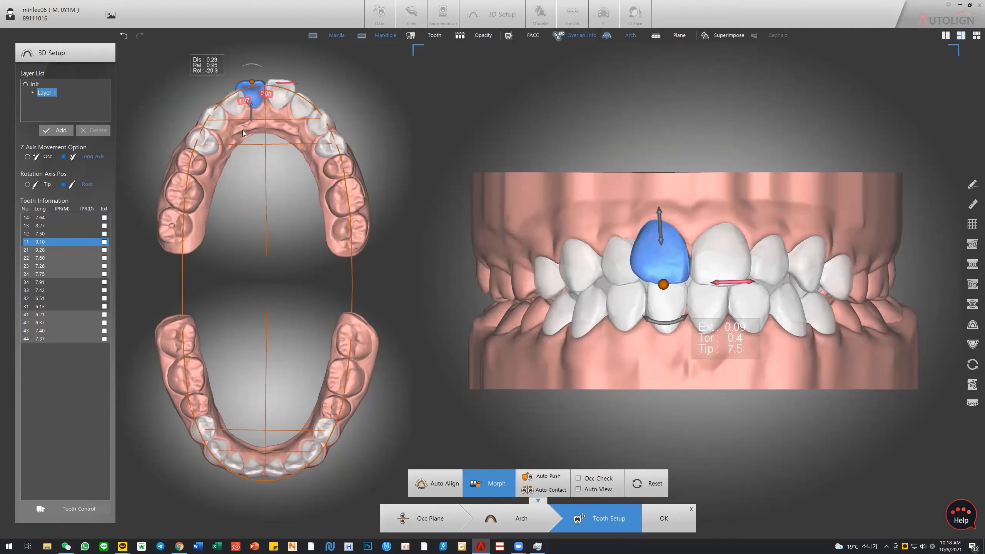
pyautogui.moveTo(660, 233)
pyautogui.mouseDown()
pyautogui.moveTo(662, 220)
pyautogui.moveTo(661, 239)
pyautogui.mouseUp()
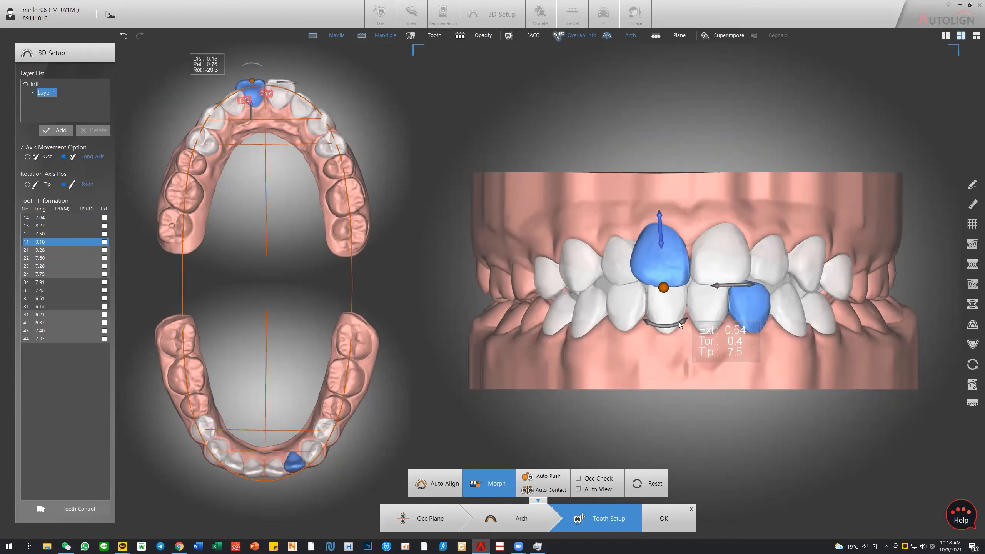
pyautogui.moveTo(659, 324); pyautogui.dragTo(676, 323)
# - Torque maxillary incisor 21 to about -4.5° from the side view, and reset all tooth movements
pyautogui.moveTo(861, 333); pyautogui.dragTo(690, 303, button='right')
pyautogui.click(485, 285)
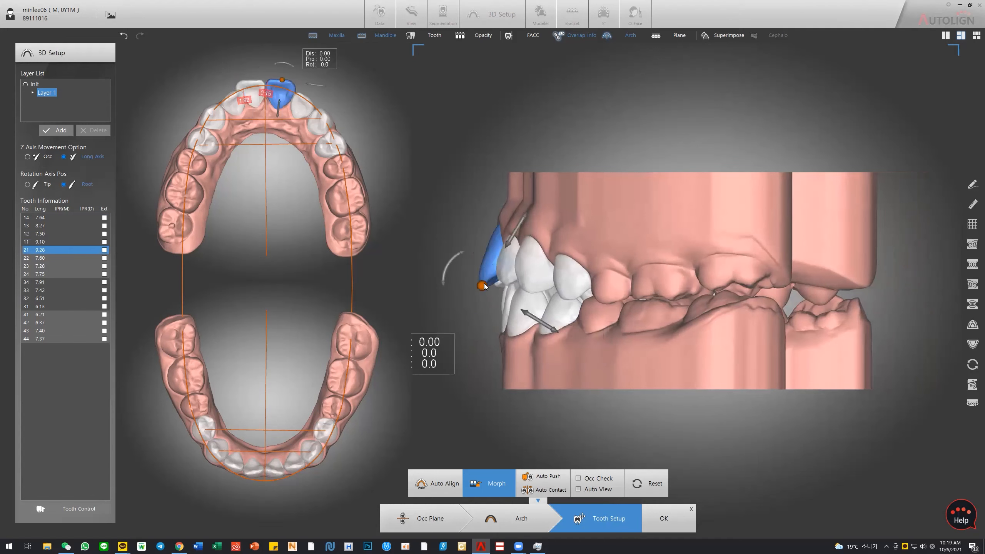
pyautogui.moveTo(455, 259)
pyautogui.mouseDown()
pyautogui.moveTo(482, 274)
pyautogui.moveTo(464, 260)
pyautogui.mouseUp()
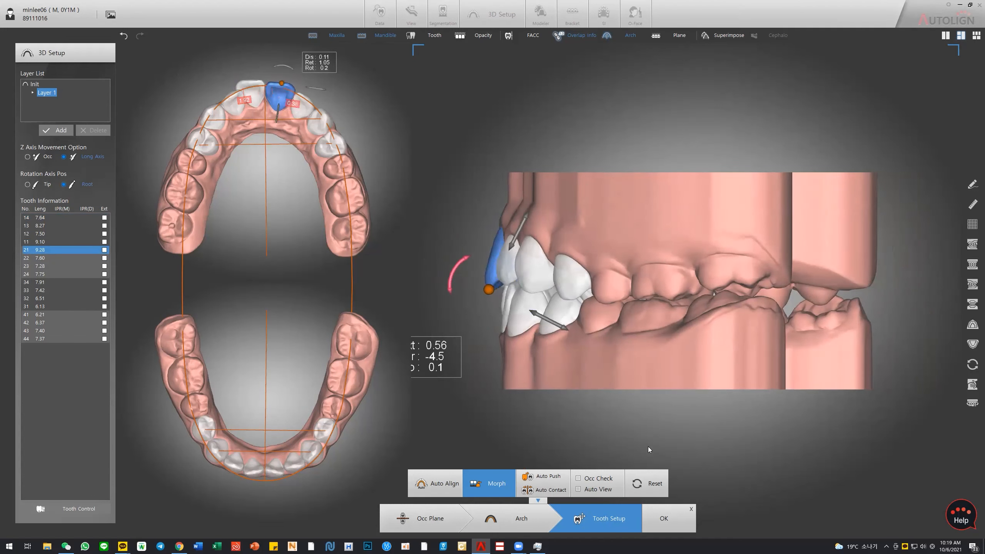
pyautogui.click(647, 483)
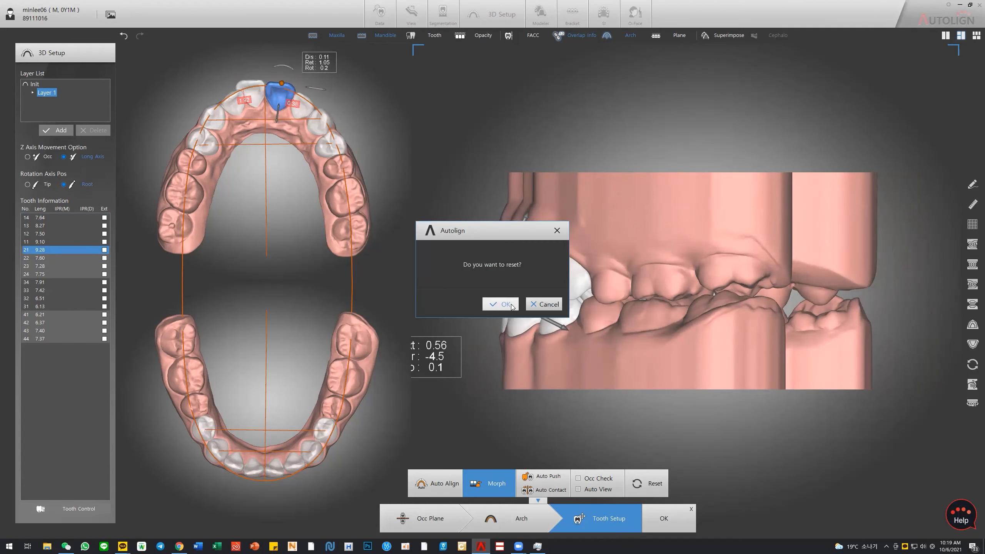
pyautogui.click(506, 305)
# - Tip incisor 11 to about -2.1° in the frontal view and shift it slightly distally
pyautogui.click(663, 328)
pyautogui.moveTo(662, 325)
pyautogui.mouseDown()
pyautogui.moveTo(636, 319)
pyautogui.moveTo(658, 324)
pyautogui.mouseUp()
pyautogui.moveTo(724, 293)
pyautogui.mouseDown()
pyautogui.moveTo(736, 294)
pyautogui.moveTo(719, 282)
pyautogui.mouseUp()
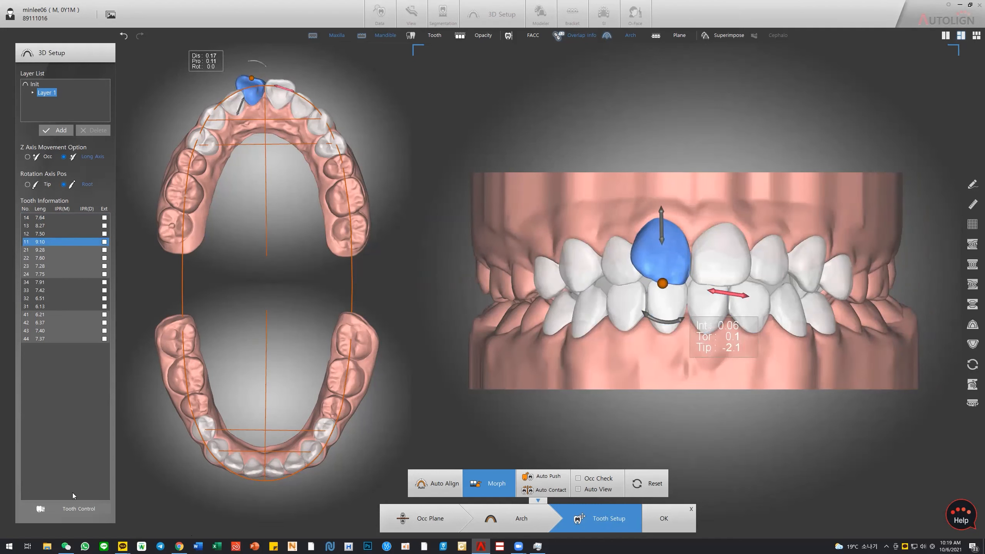
pyautogui.moveTo(661, 323)
pyautogui.mouseDown()
pyautogui.moveTo(636, 317)
pyautogui.moveTo(659, 323)
pyautogui.mouseUp()
# - Move incisor 21 to about -2.9° torque, 0.45 extrusion and 1.3° tip, working from the side and oblique views
pyautogui.moveTo(878, 321); pyautogui.dragTo(566, 294, button='right')
pyautogui.click(532, 252)
pyautogui.moveTo(532, 253); pyautogui.dragTo(464, 246, button='right')
pyautogui.moveTo(464, 246)
pyautogui.mouseDown()
pyautogui.moveTo(463, 232)
pyautogui.moveTo(451, 256)
pyautogui.mouseUp()
pyautogui.moveTo(664, 303); pyautogui.dragTo(611, 274, button='right')
pyautogui.moveTo(611, 274); pyautogui.dragTo(609, 260)
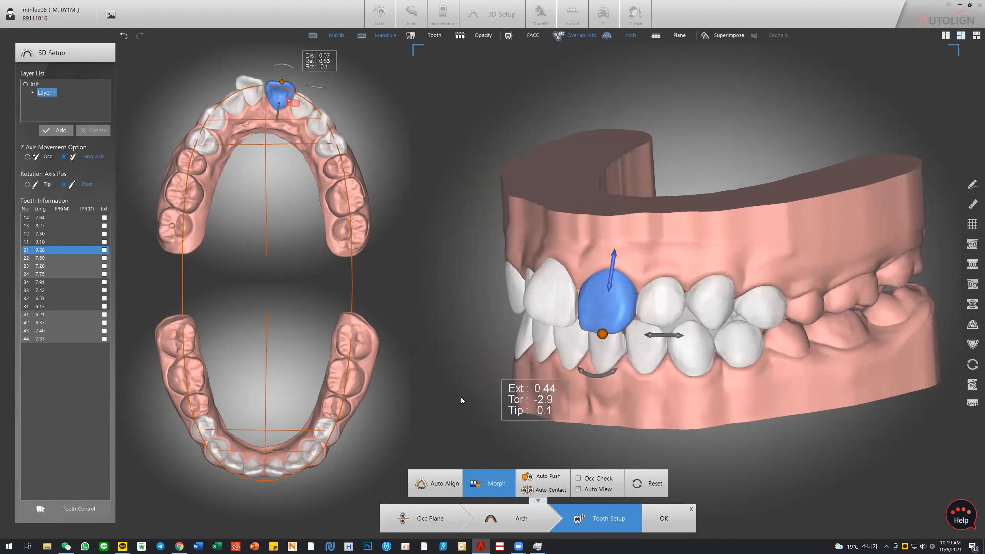
pyautogui.moveTo(599, 374)
pyautogui.mouseDown()
pyautogui.moveTo(724, 295)
pyautogui.moveTo(586, 379)
pyautogui.mouseUp()
pyautogui.moveTo(799, 388); pyautogui.dragTo(898, 389, button='right')
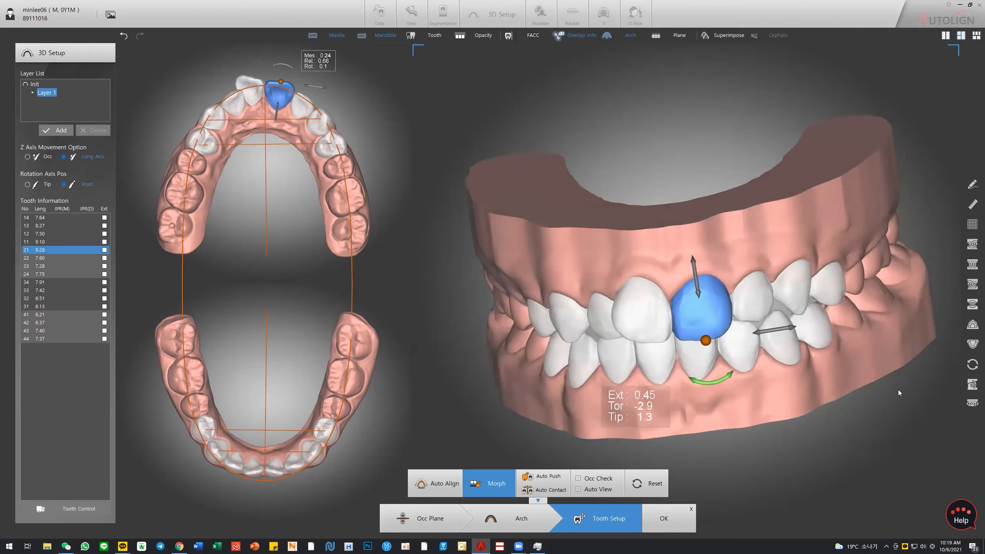
# - Return to the frontal view and reset the tooth setup, confirming the reset
pyautogui.click(973, 264)
pyautogui.click(648, 483)
pyautogui.click(503, 303)
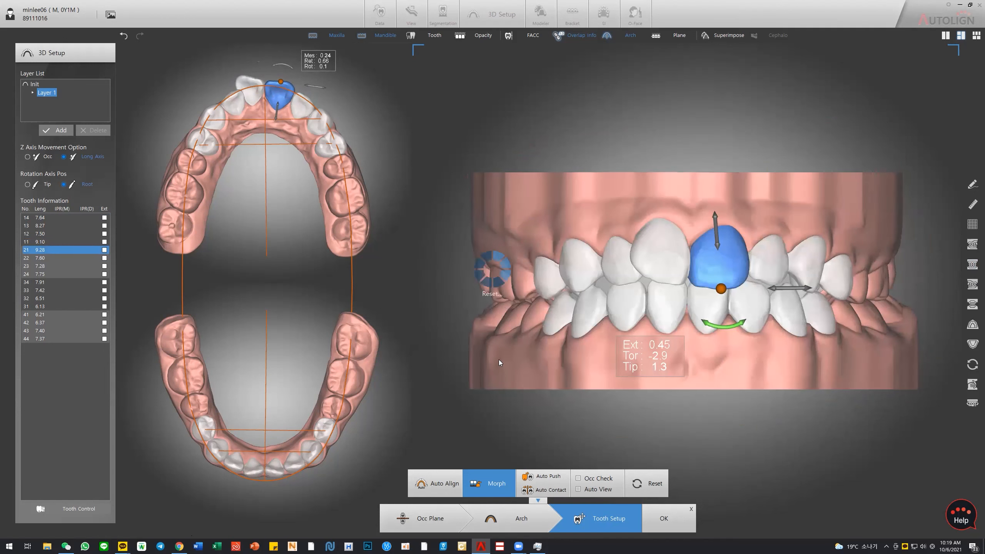
# - Open Tooth Control for maxillary incisor 11 and step its rotation to -3.0°
pyautogui.click(80, 509)
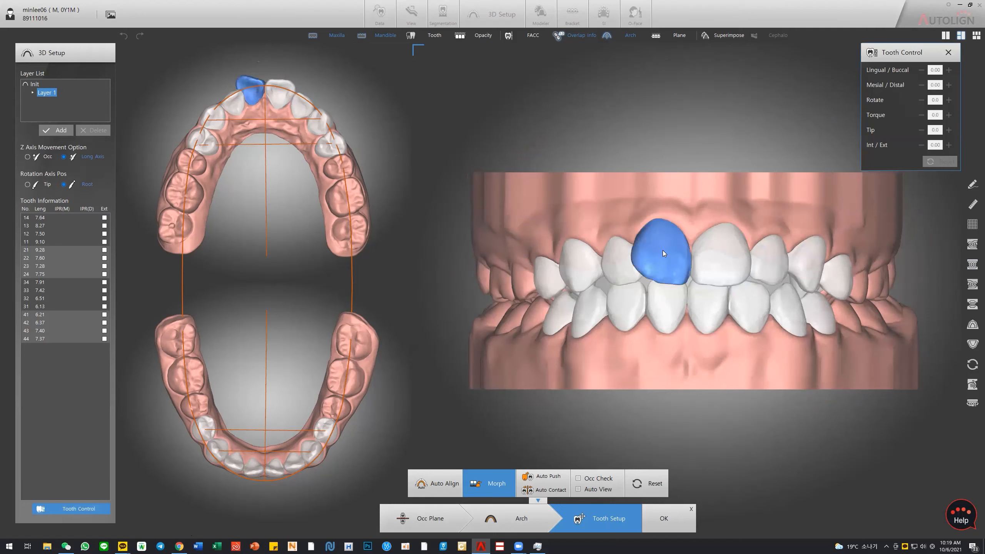
pyautogui.click(672, 256)
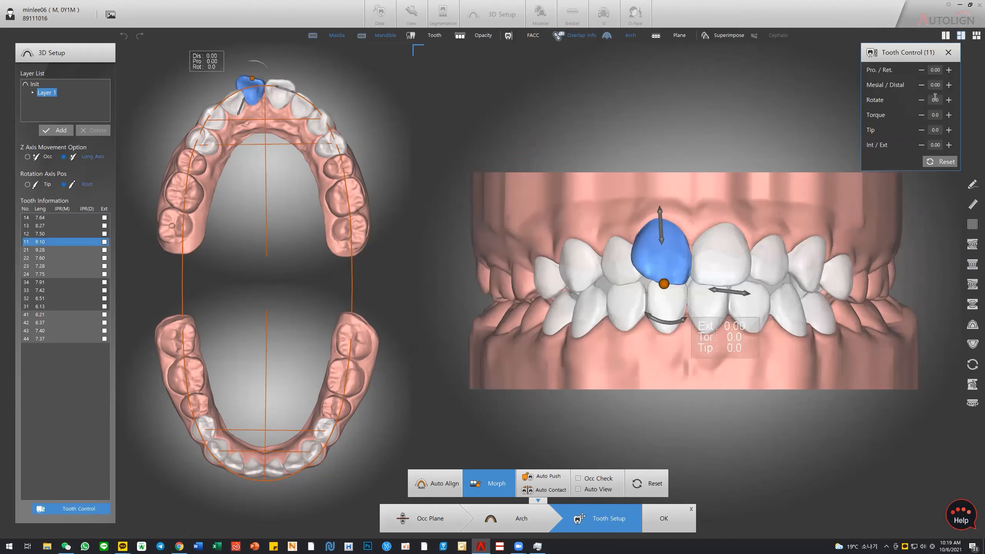
pyautogui.click(949, 99)
pyautogui.click(949, 99)
pyautogui.click(949, 99)
pyautogui.click(922, 100)
pyautogui.click(922, 100)
pyautogui.click(921, 100)
pyautogui.click(922, 100)
pyautogui.click(921, 100)
pyautogui.click(922, 100)
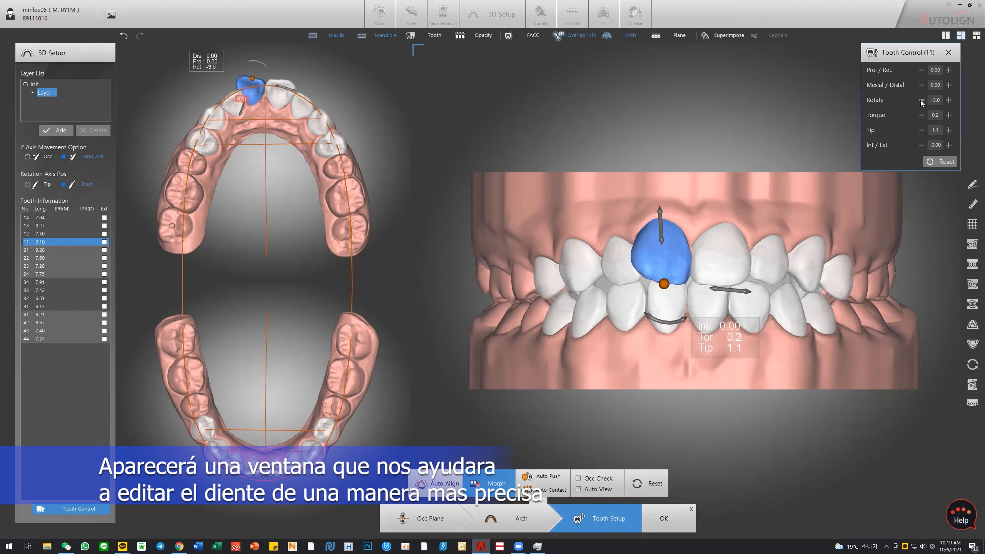
# - Set the rotation of incisor 11 to -8.0° in Tooth Control, and reset the tooth's values
pyautogui.click(921, 100)
pyautogui.moveTo(935, 100); pyautogui.dragTo(964, 102)
pyautogui.write('-8')
pyautogui.press('Return')
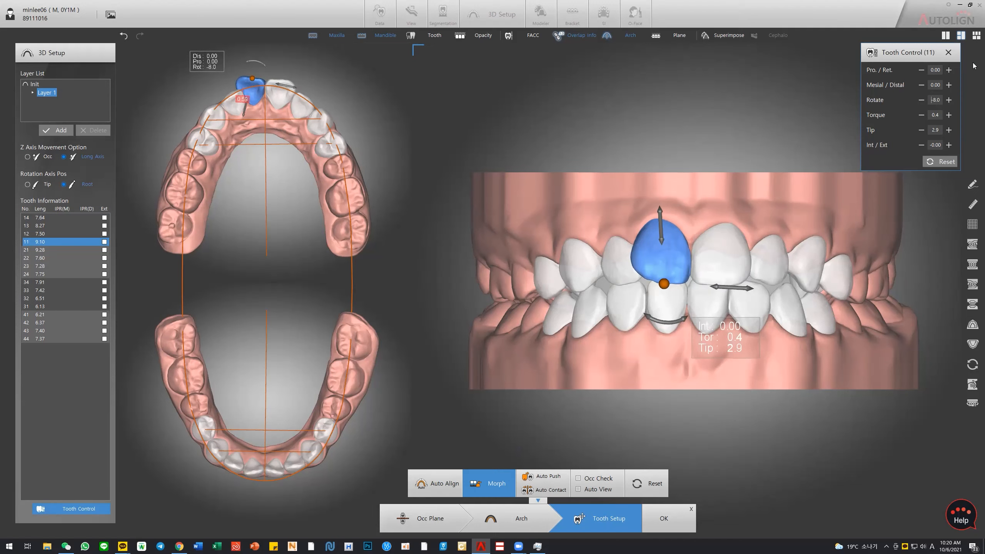
pyautogui.click(940, 161)
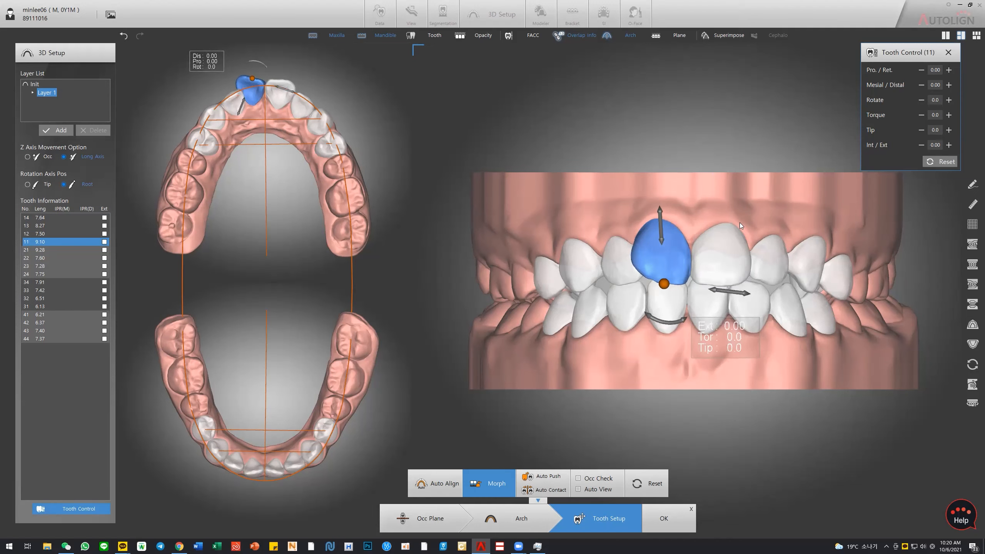
# - Examine the space available for aligning the maxillary incisors in the enlarged occlusal view, selecting teeth 21, 11 and 12 individually
pyautogui.click(725, 242)
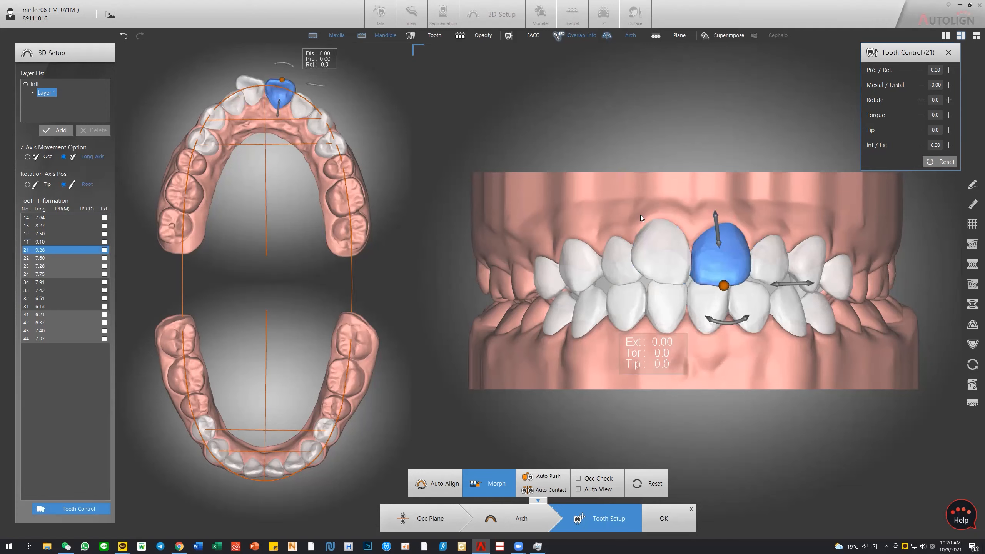
pyautogui.click(535, 158)
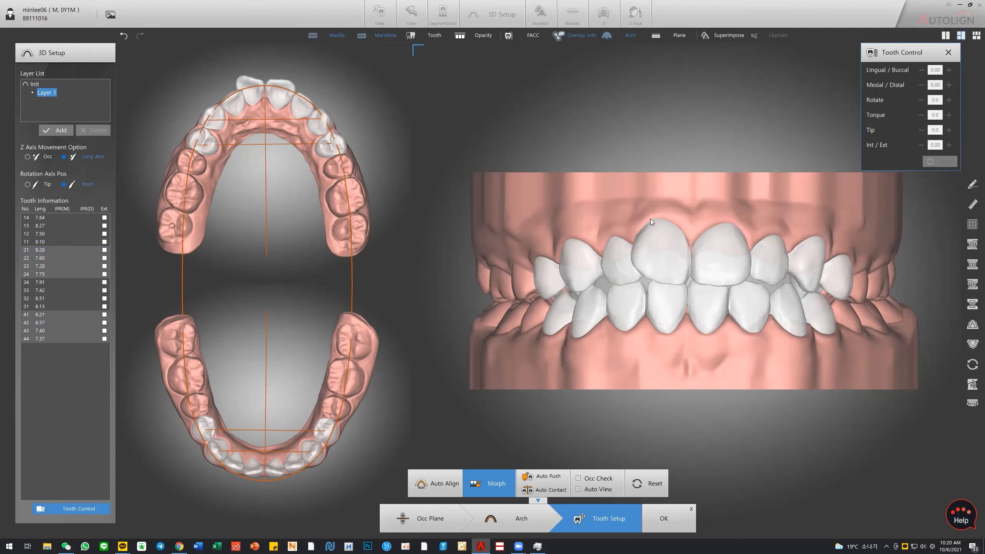
pyautogui.doubleClick(268, 154)
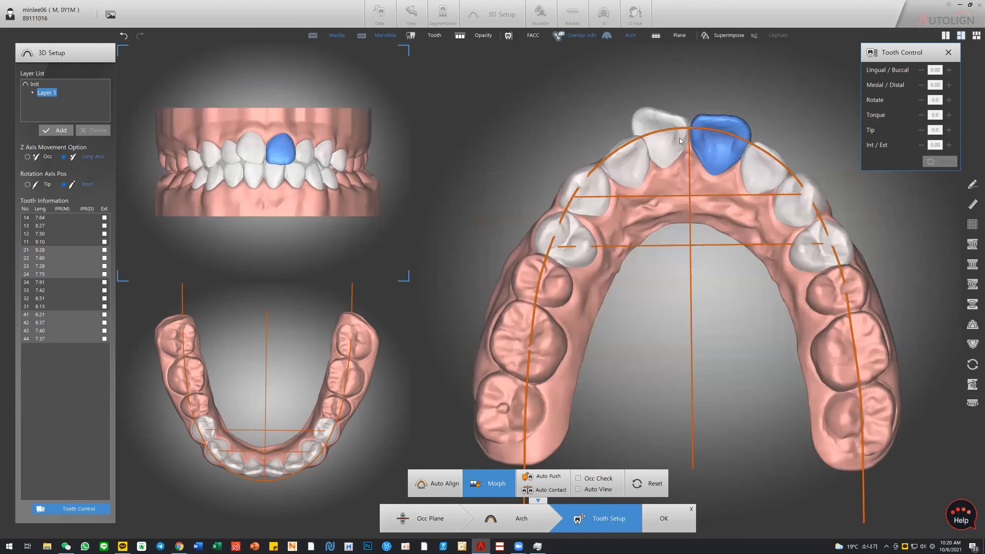
pyautogui.click(654, 142)
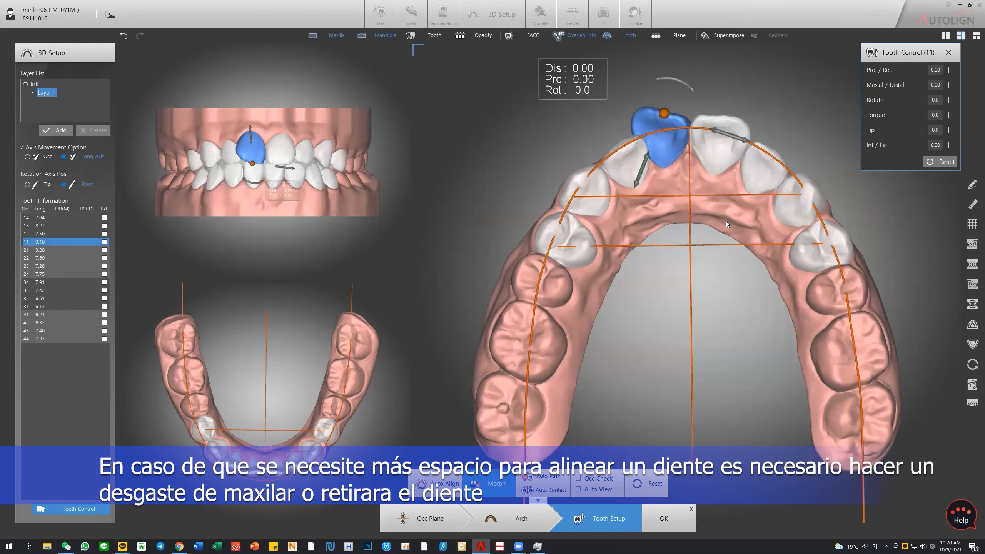
pyautogui.click(713, 319)
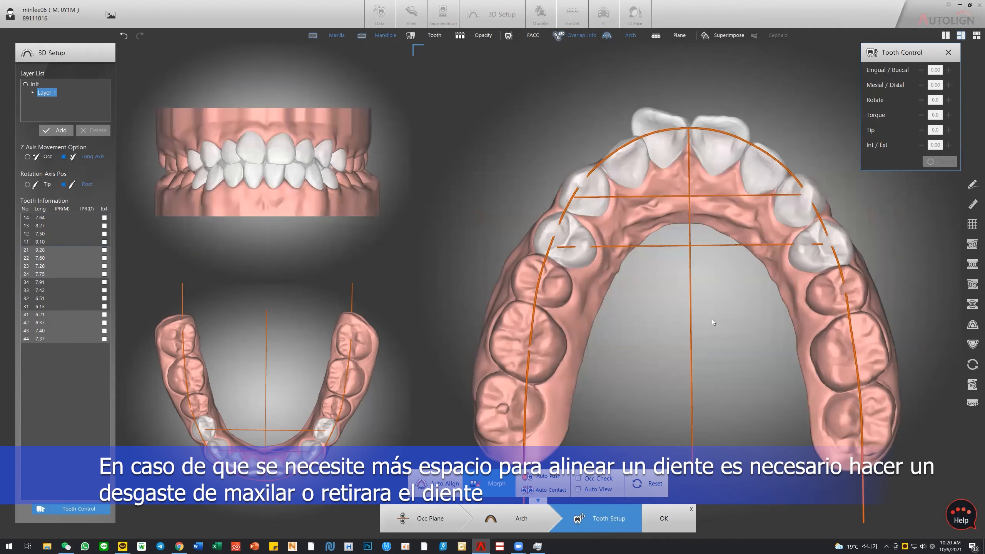
pyautogui.moveTo(712, 319); pyautogui.dragTo(702, 364, button='middle')
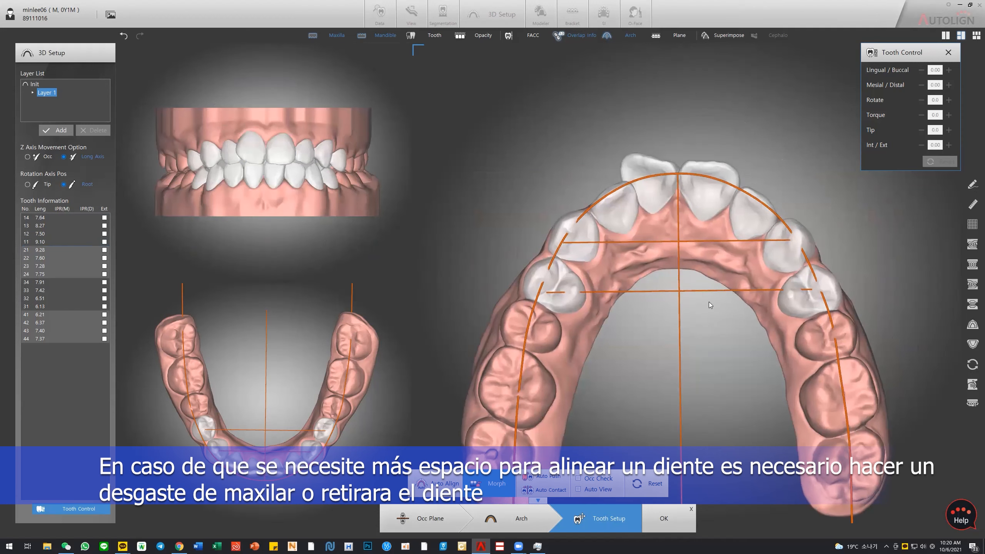
pyautogui.click(651, 190)
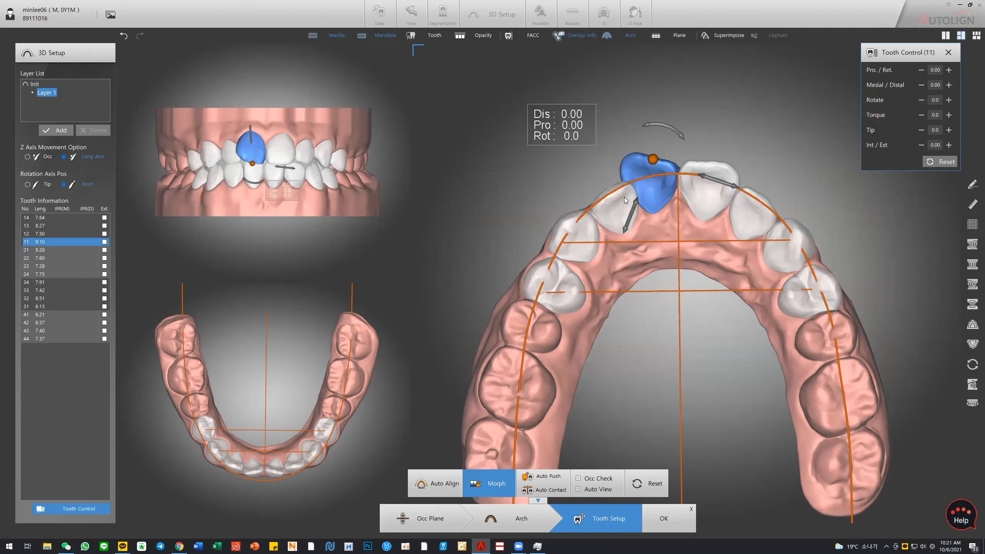
pyautogui.moveTo(654, 282); pyautogui.dragTo(646, 302, button='middle')
pyautogui.click(641, 187)
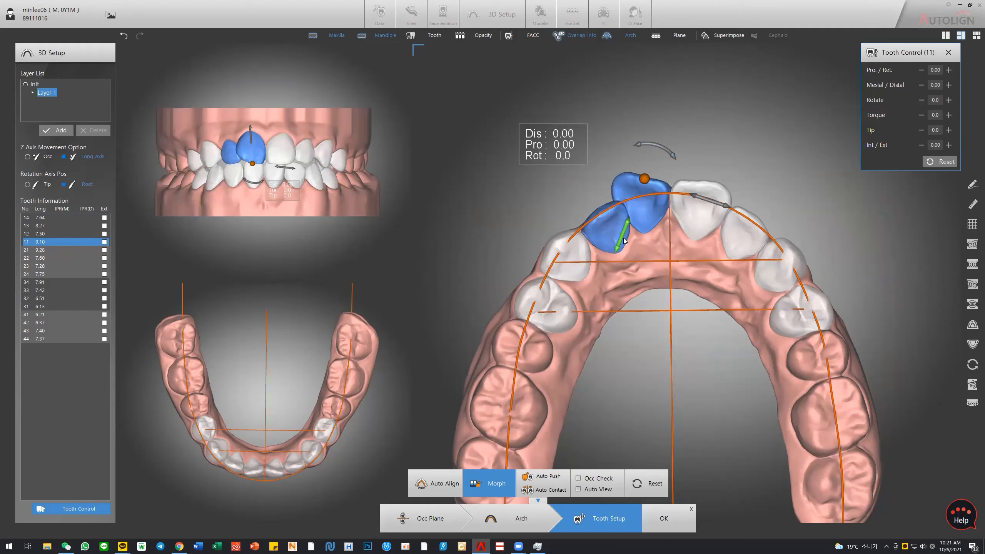
pyautogui.click(667, 222)
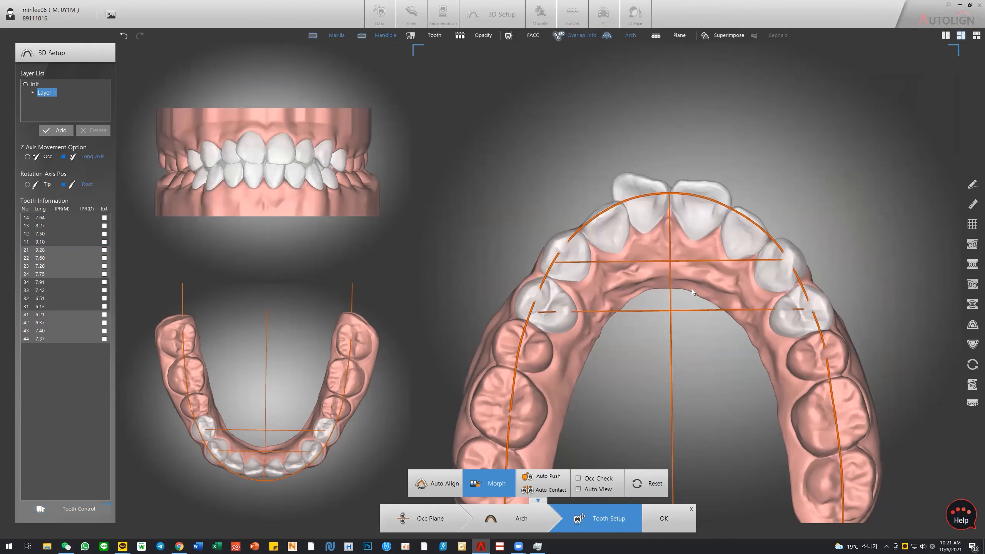
pyautogui.click(617, 217)
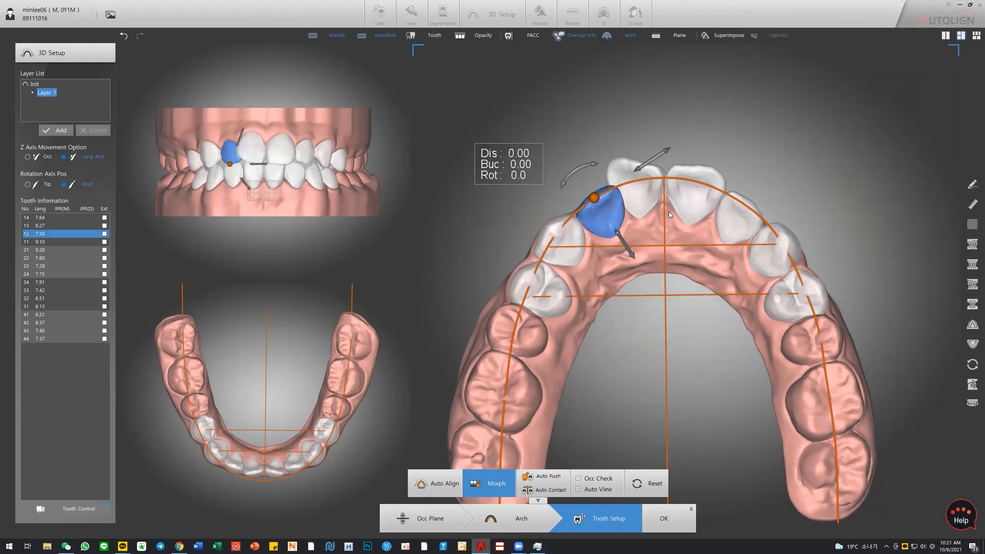
# - Fix maxillary teeth 14 and 24 in place on both sides of the arch
pyautogui.click(651, 194)
pyautogui.moveTo(659, 132); pyautogui.dragTo(661, 138)
pyautogui.rightClick(545, 309)
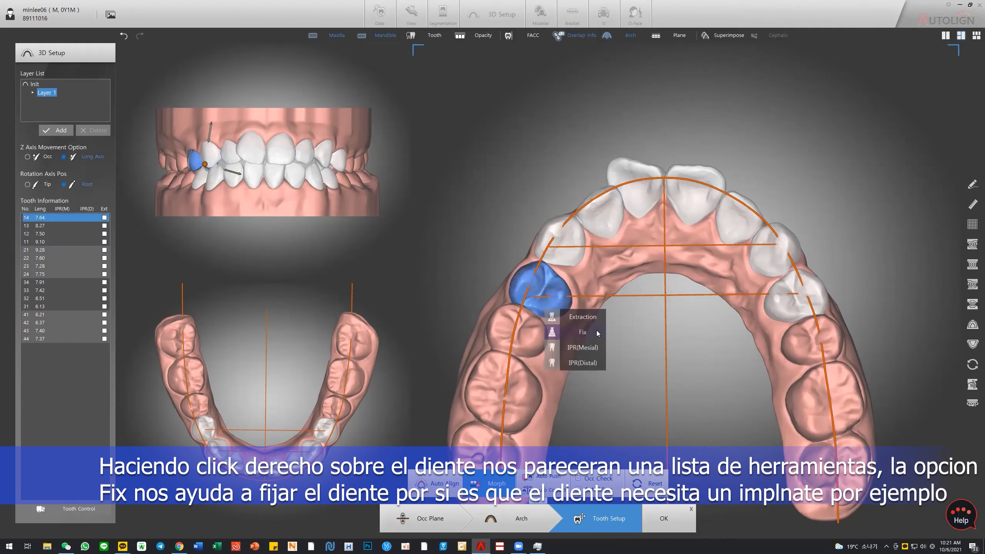
pyautogui.click(597, 333)
pyautogui.click(783, 302)
pyautogui.rightClick(784, 303)
pyautogui.click(815, 318)
# - Unfix tooth 14, fix it in place again, and check the options and movement handles available for the fixed tooth
pyautogui.rightClick(566, 298)
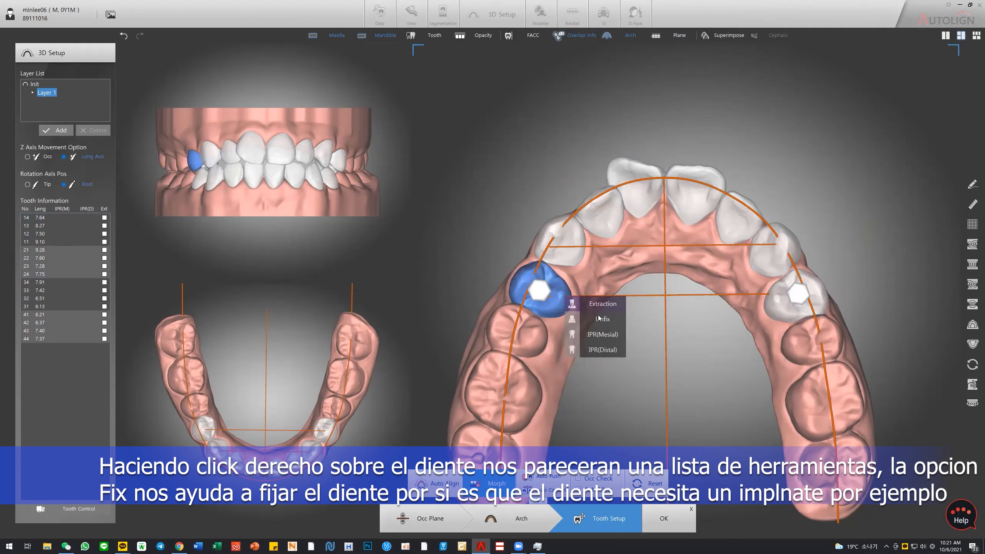
pyautogui.click(599, 318)
pyautogui.rightClick(545, 288)
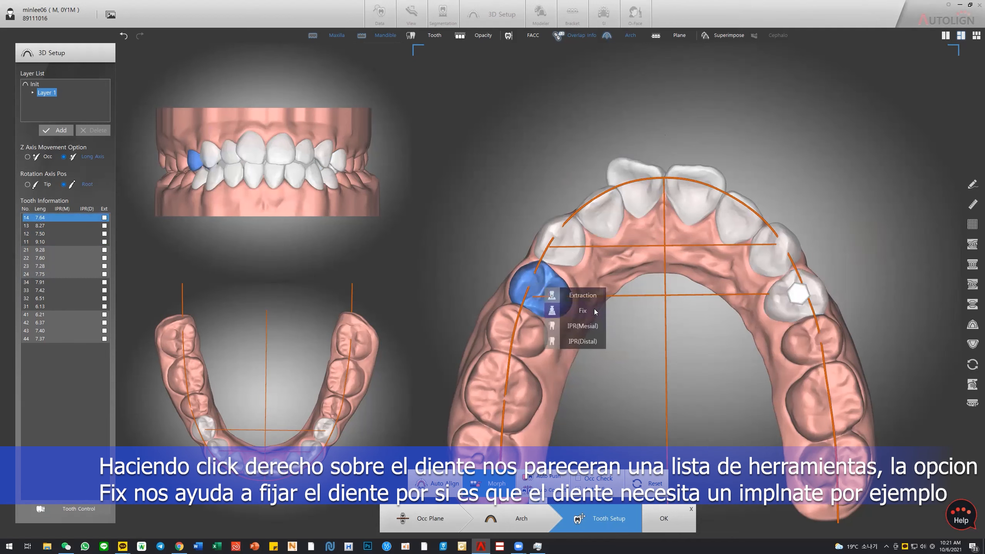
pyautogui.click(595, 311)
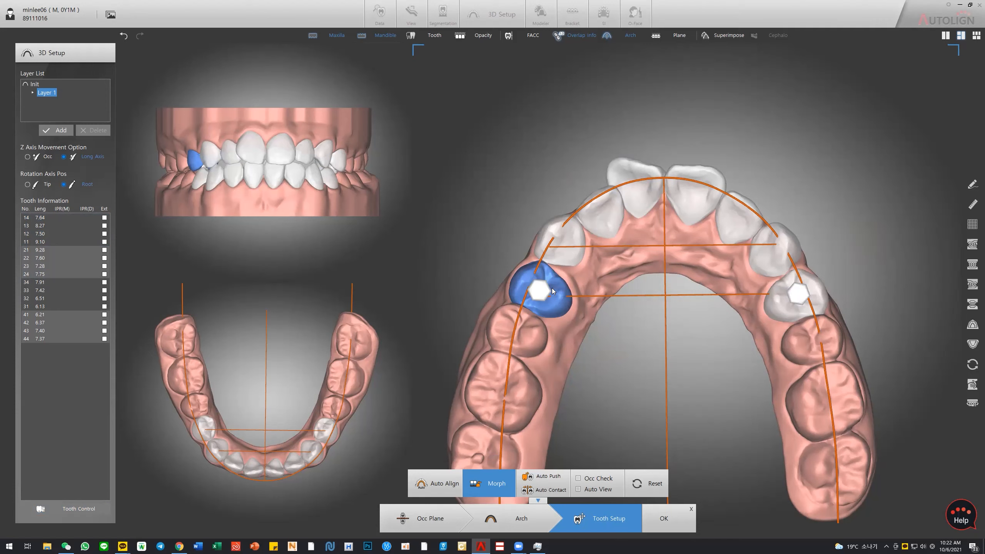
pyautogui.rightClick(554, 291)
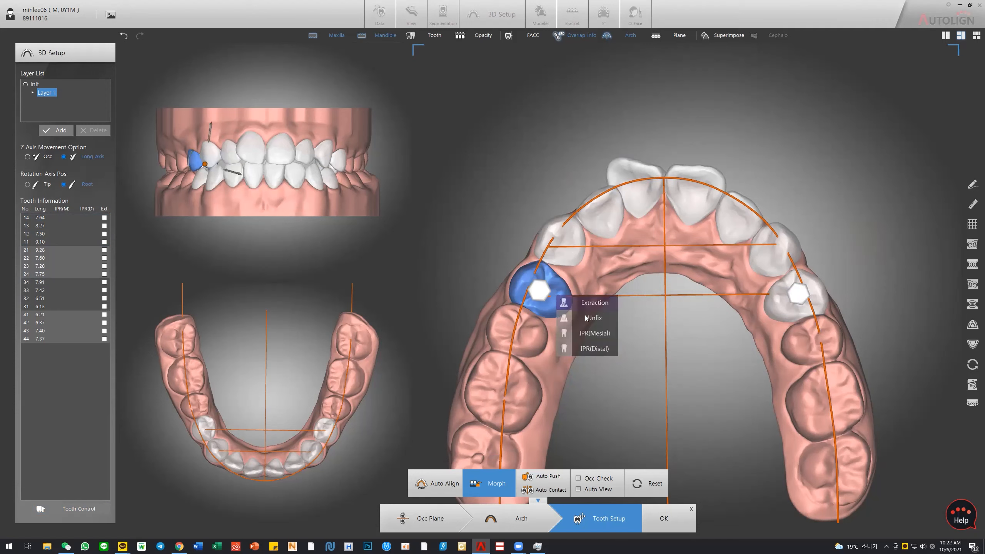
pyautogui.click(586, 285)
pyautogui.click(555, 284)
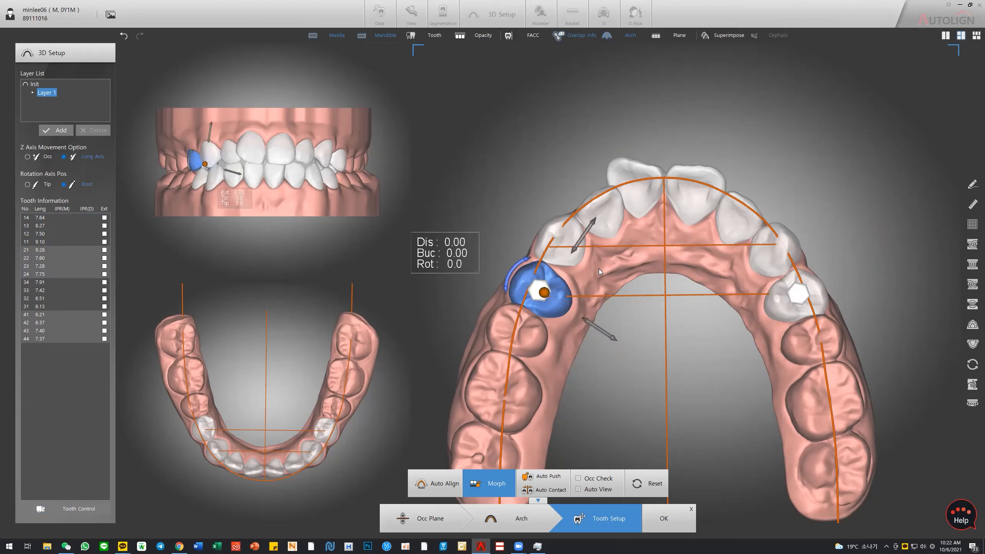
# - Rotate maxillary incisor 11 to about -19.3° and retract incisors 11 and 21 onto the arch line
pyautogui.click(573, 268)
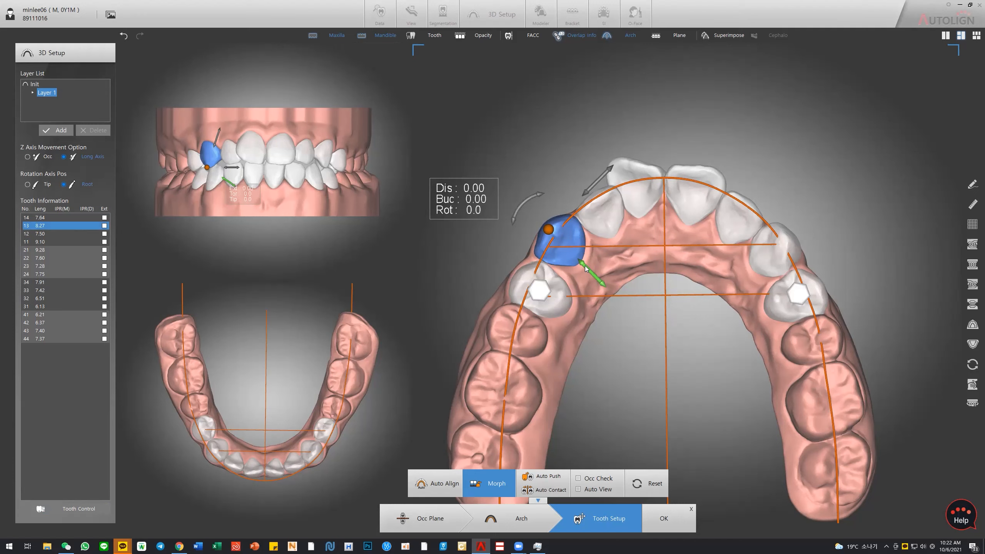
pyautogui.click(635, 189)
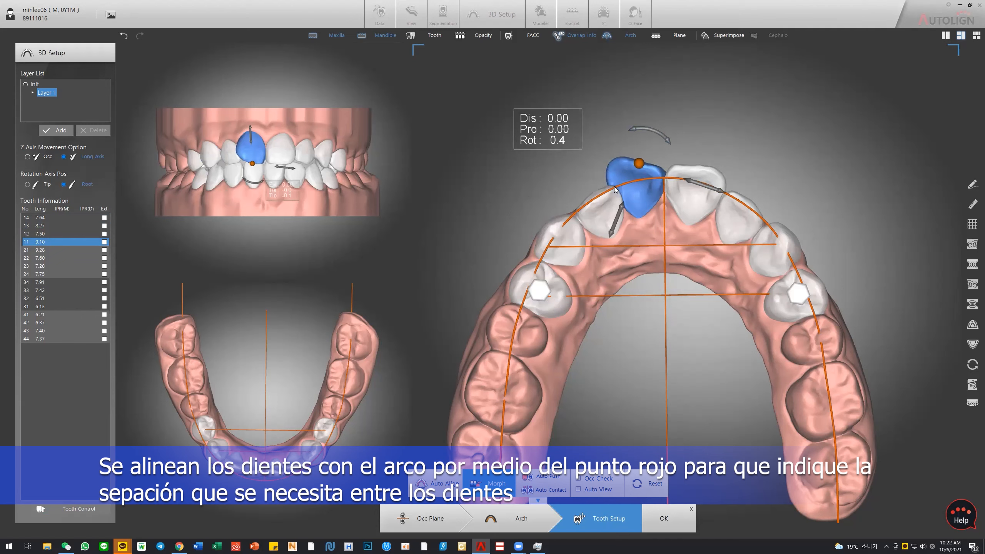
pyautogui.moveTo(666, 139); pyautogui.dragTo(653, 138)
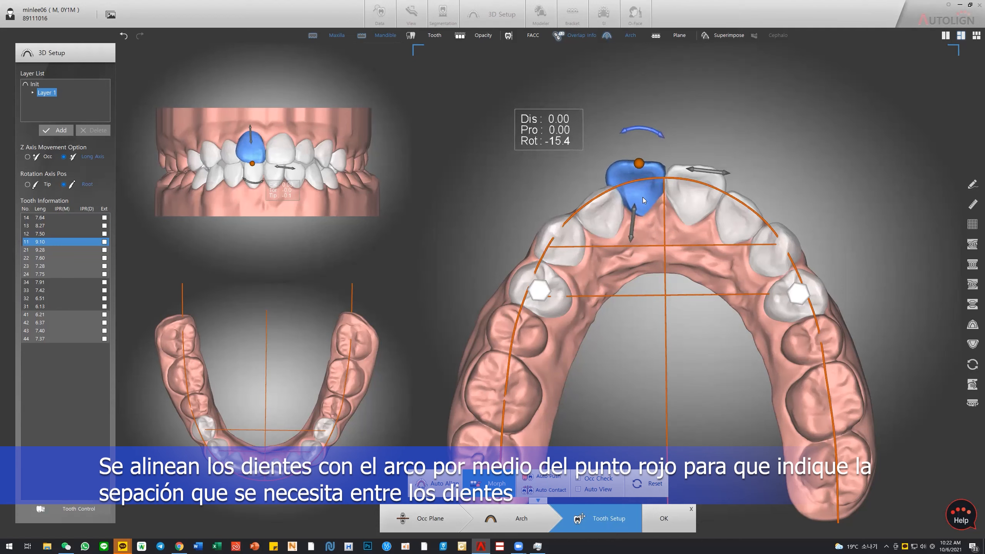
pyautogui.moveTo(633, 227); pyautogui.dragTo(627, 240)
pyautogui.click(688, 221)
pyautogui.moveTo(691, 223); pyautogui.dragTo(719, 242)
# - Move maxillary canines 23 and 13 palatally onto the arch line and select lateral incisor 12
pyautogui.click(728, 229)
pyautogui.click(759, 257)
pyautogui.moveTo(746, 278); pyautogui.dragTo(740, 285)
pyautogui.click(560, 241)
pyautogui.moveTo(599, 280); pyautogui.dragTo(605, 288)
pyautogui.click(602, 202)
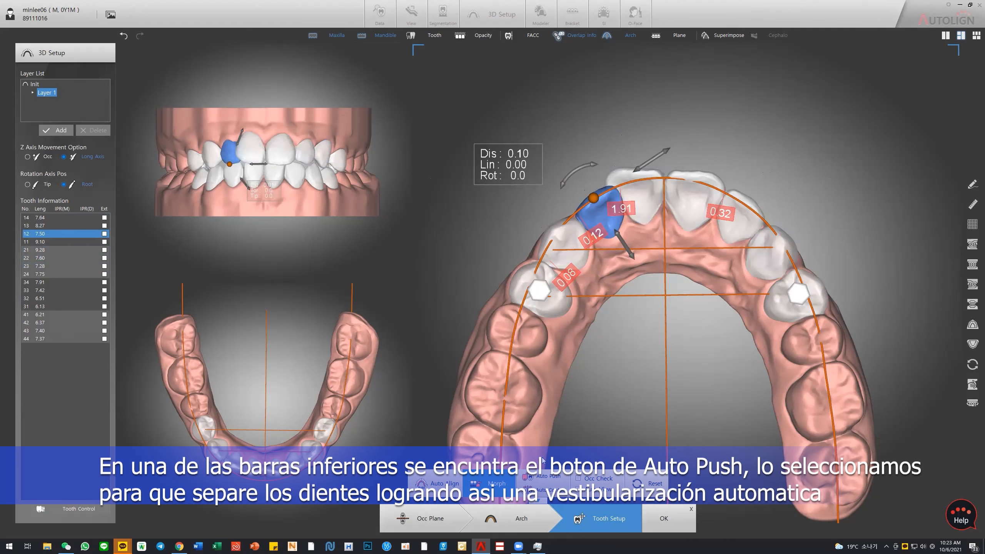
# - Turn on Auto Push and move incisor 11 to about 0.53 distal and 1.71 retraction, pushing the neighbouring teeth along the arch
pyautogui.click(558, 481)
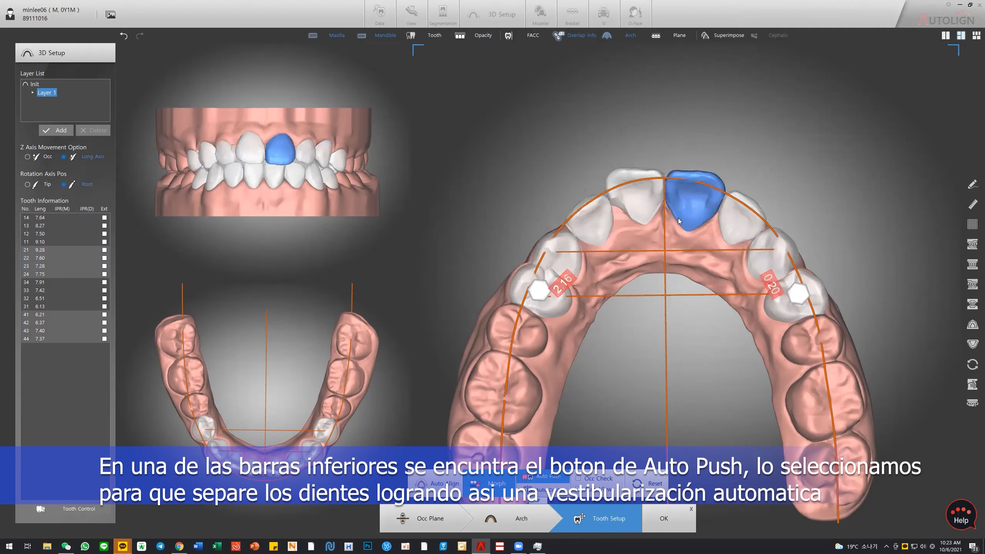
pyautogui.click(634, 202)
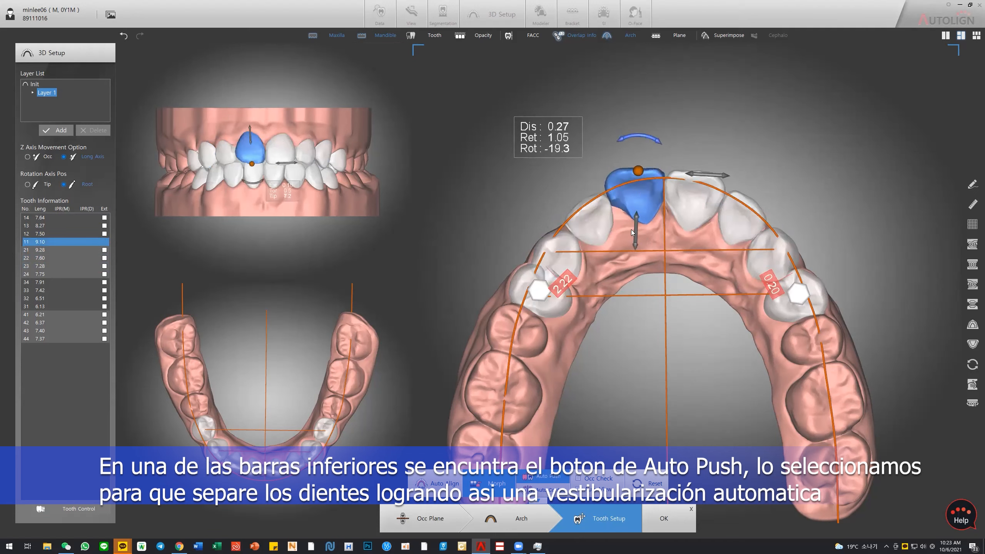
pyautogui.moveTo(697, 181); pyautogui.dragTo(695, 179)
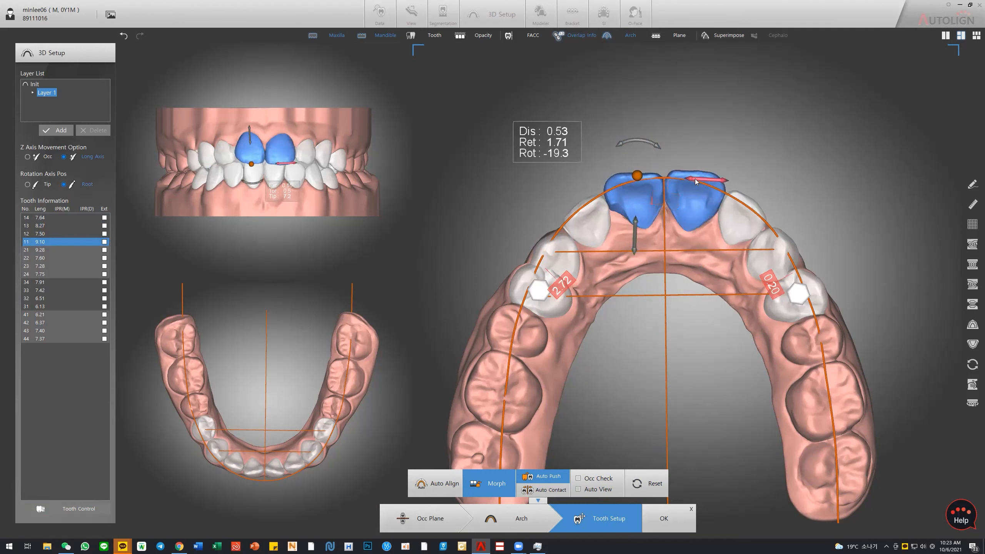
pyautogui.click(689, 294)
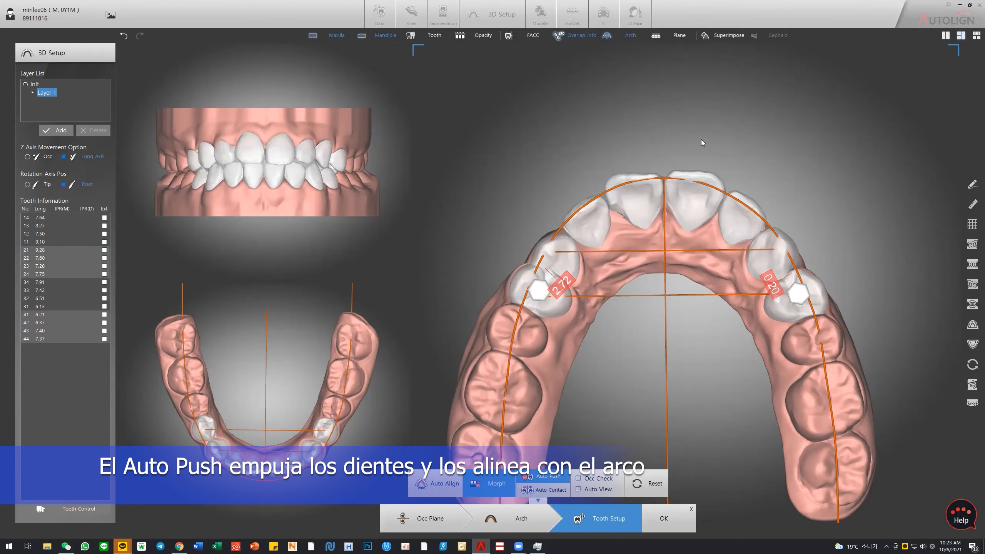
# - Retract incisor 21 slightly with Auto Push, select lateral incisor 22, and turn Auto Push off
pyautogui.click(700, 219)
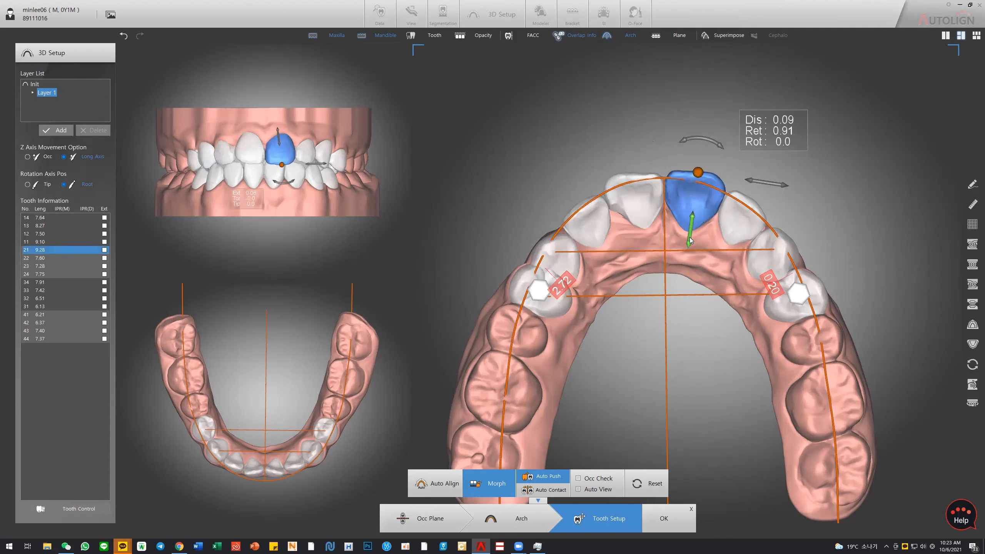
pyautogui.moveTo(690, 237); pyautogui.dragTo(689, 240)
pyautogui.click(739, 229)
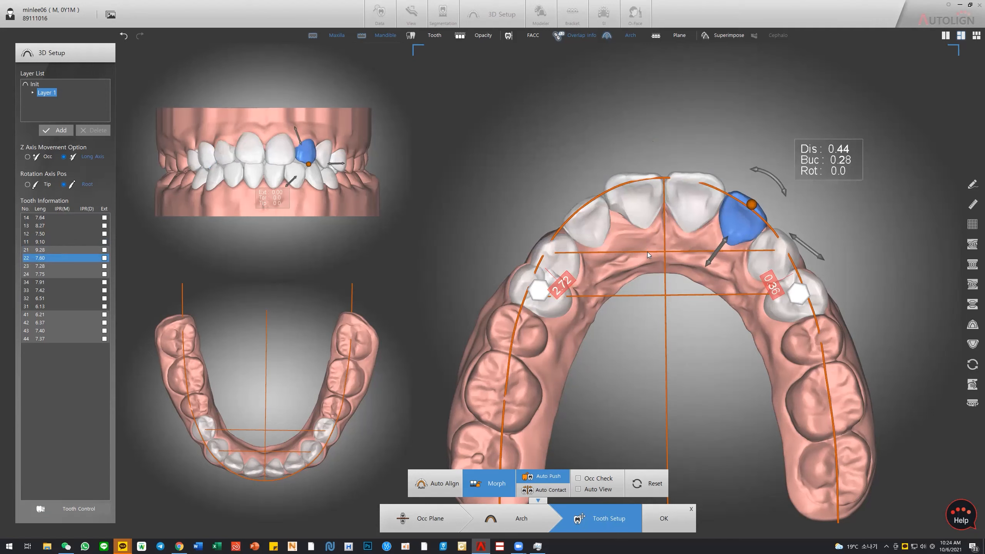
pyautogui.click(544, 478)
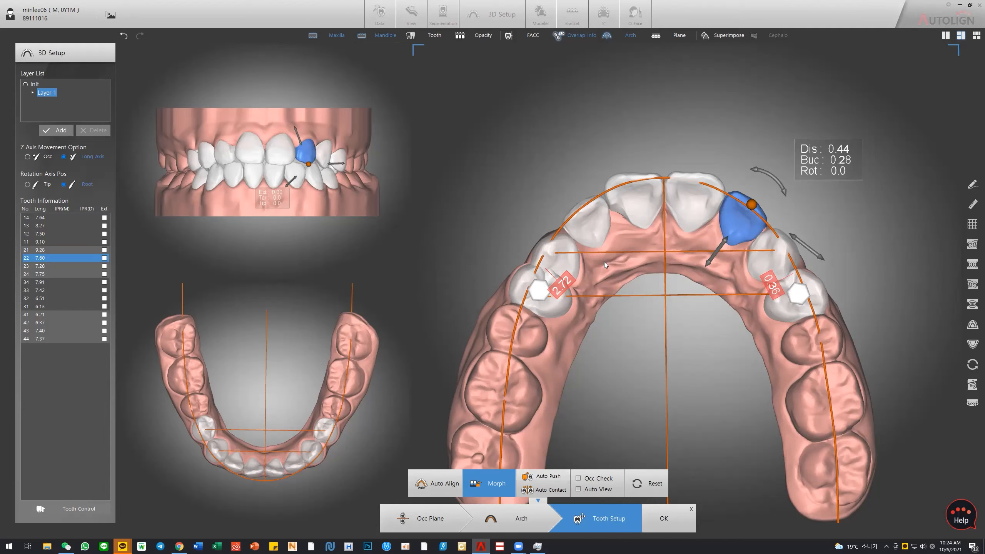
# - Examine the overlaps between fixed teeth 14 and 24 and their adjacent canines, selecting the fixed teeth one at a time
pyautogui.click(539, 303)
pyautogui.click(769, 291)
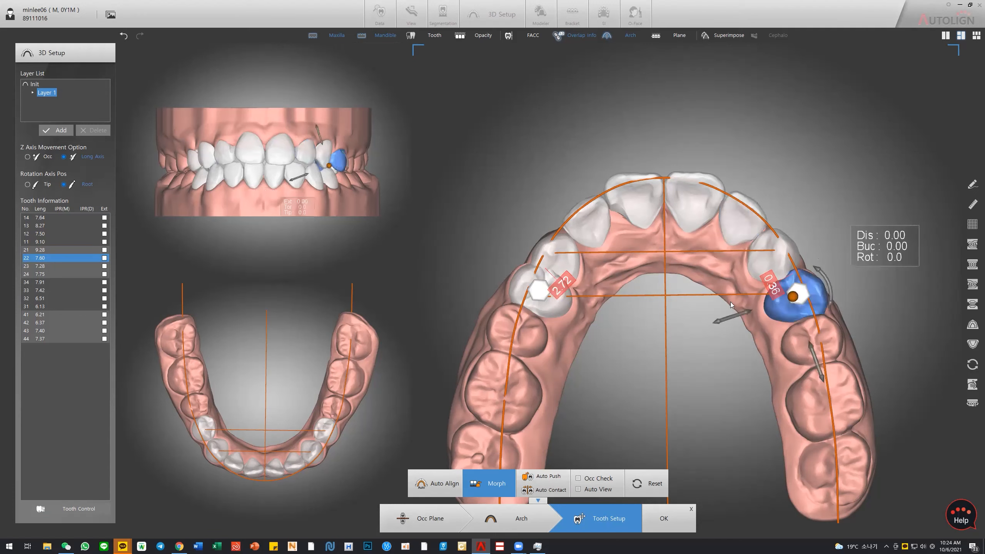
pyautogui.click(557, 302)
pyautogui.click(789, 277)
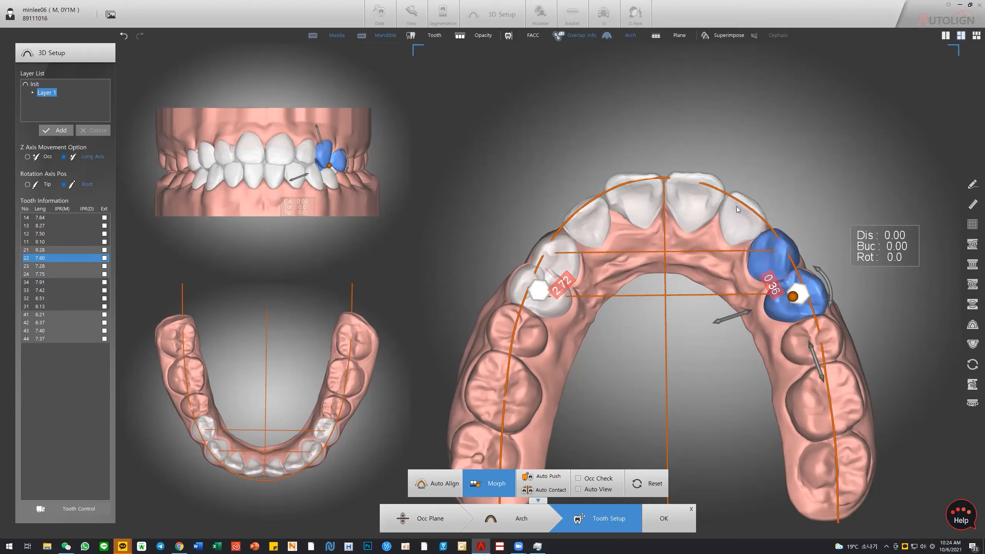
pyautogui.click(557, 294)
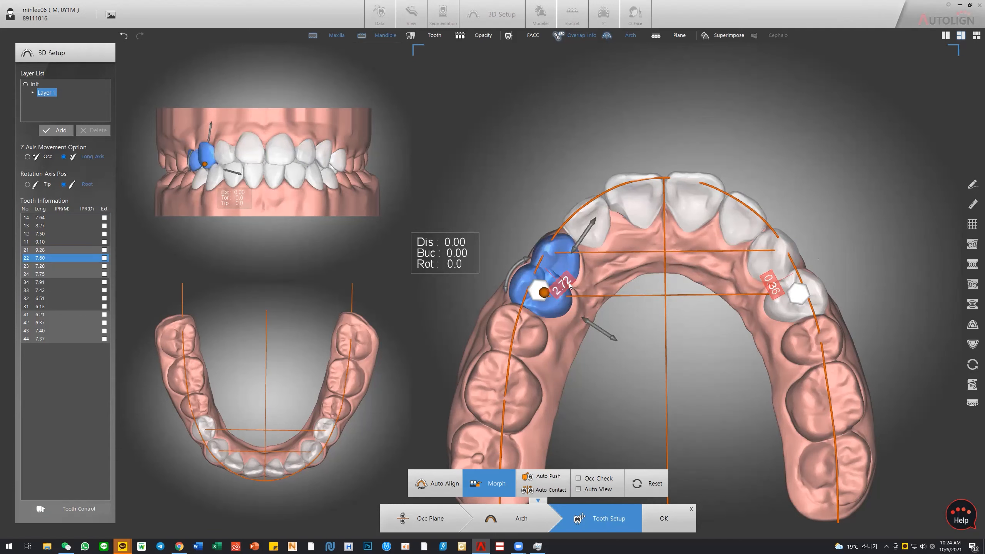
pyautogui.click(651, 281)
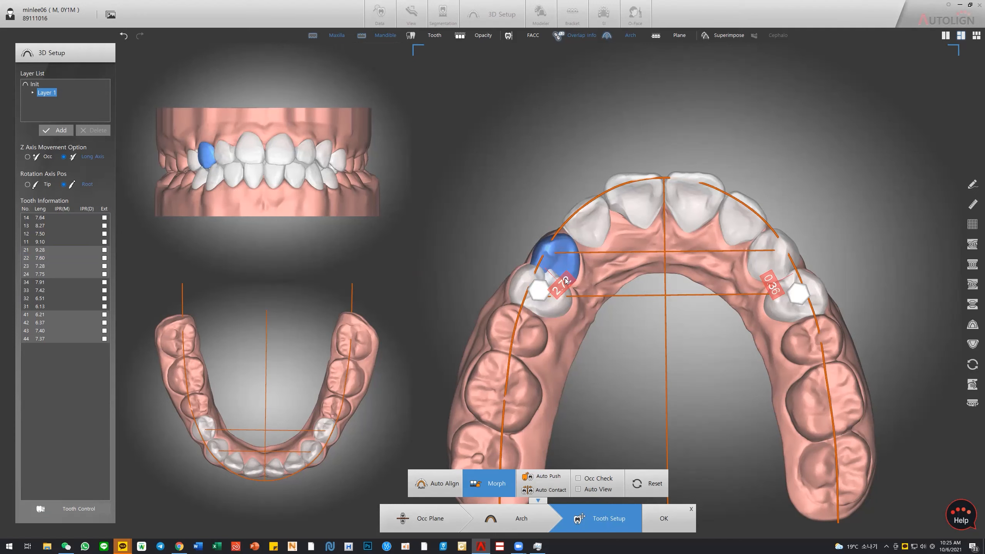
# - Try pushing incisor 11 to about 3.25 distal and 3.23 retraction with Auto Push, and undo the moves
pyautogui.click(630, 200)
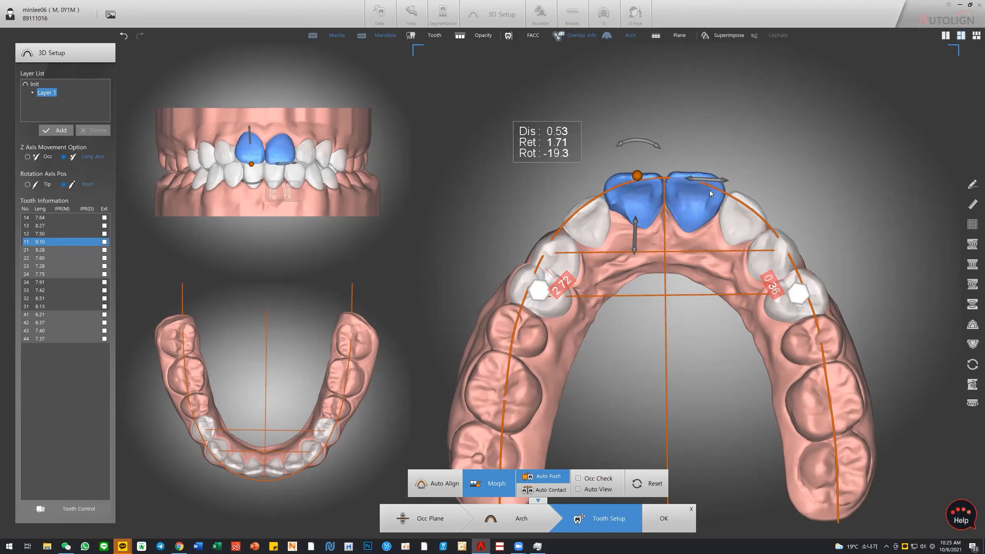
pyautogui.moveTo(696, 176); pyautogui.dragTo(683, 177)
pyautogui.moveTo(623, 239); pyautogui.dragTo(621, 263)
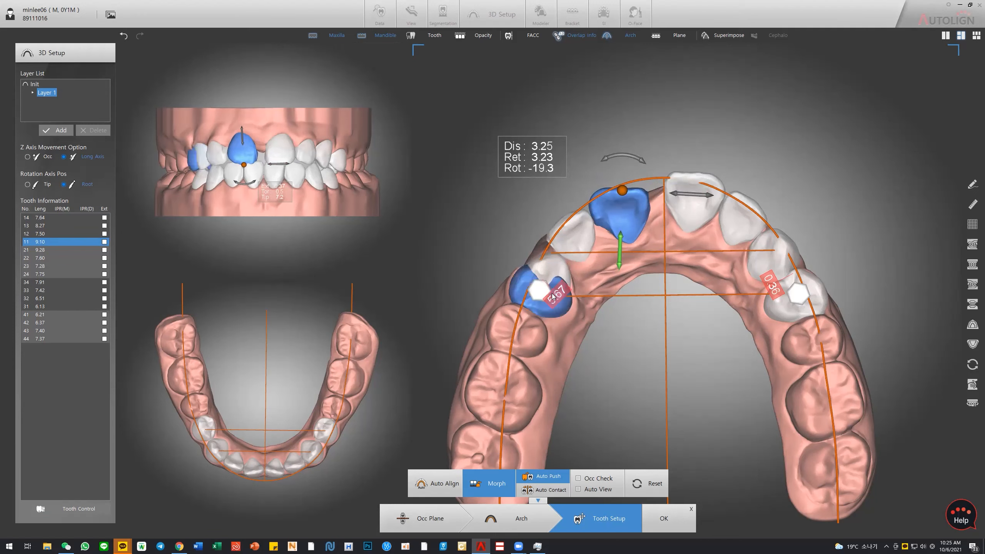
pyautogui.hotkey('ctrl', 'z')
pyautogui.hotkey('ctrl', 'z')
pyautogui.hotkey('ctrl', 'z')
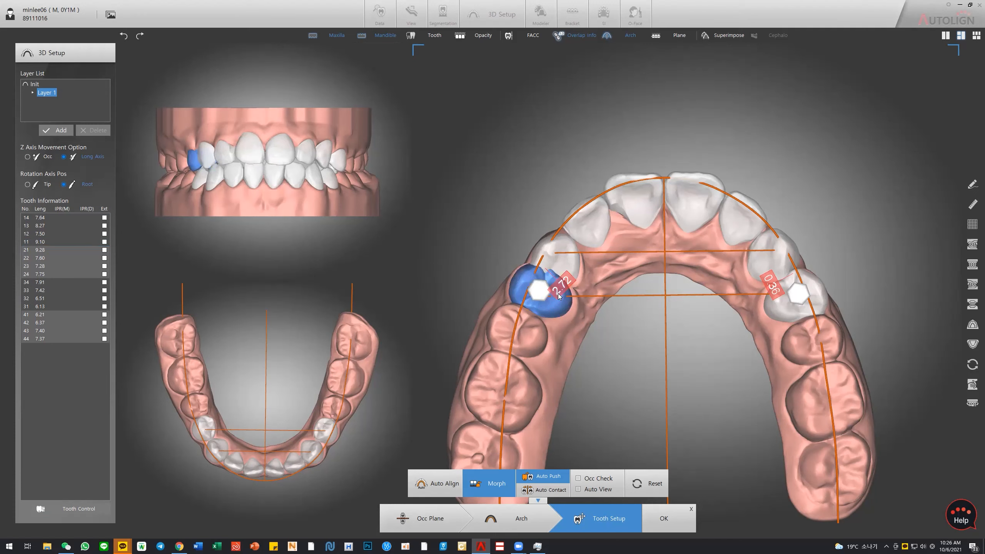
# - Unfix tooth 14, apply Auto Push to shift it away from canine 13, and undo the push
pyautogui.click(553, 288)
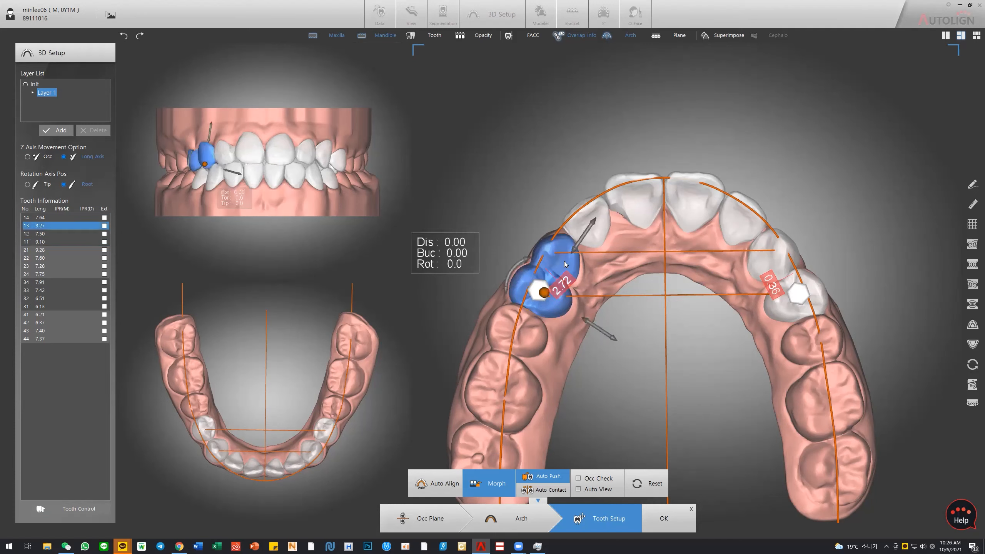
pyautogui.rightClick(546, 294)
pyautogui.click(583, 325)
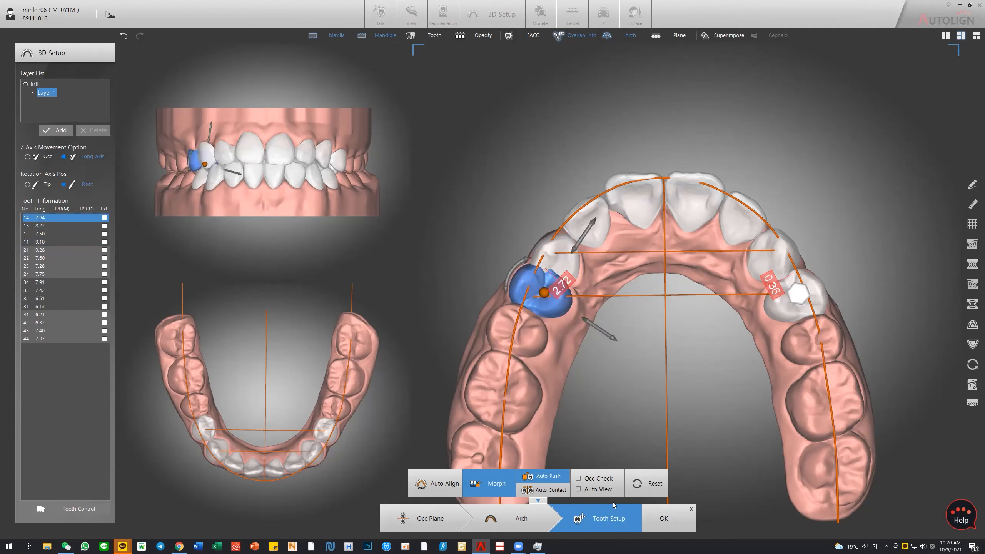
pyautogui.click(561, 477)
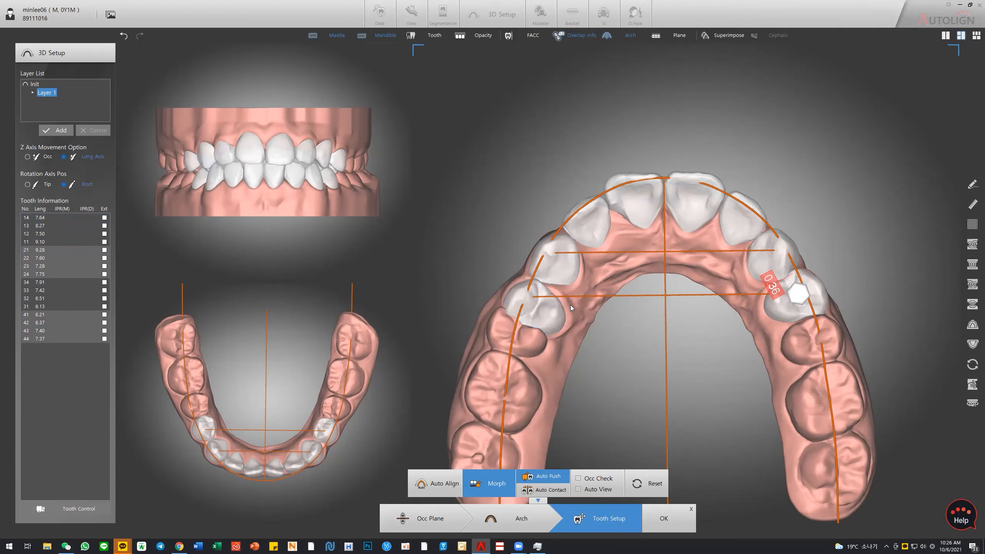
pyautogui.hotkey('ctrl', 'z')
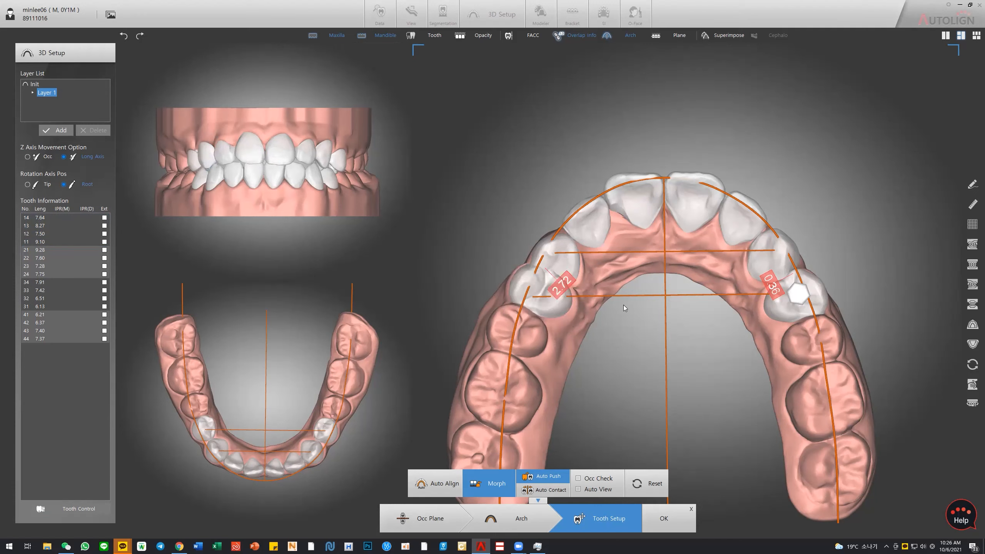
# - Examine the Extraction, Fix and IPR options for unfixed tooth 14 and its overlap with canine 13
pyautogui.click(569, 298)
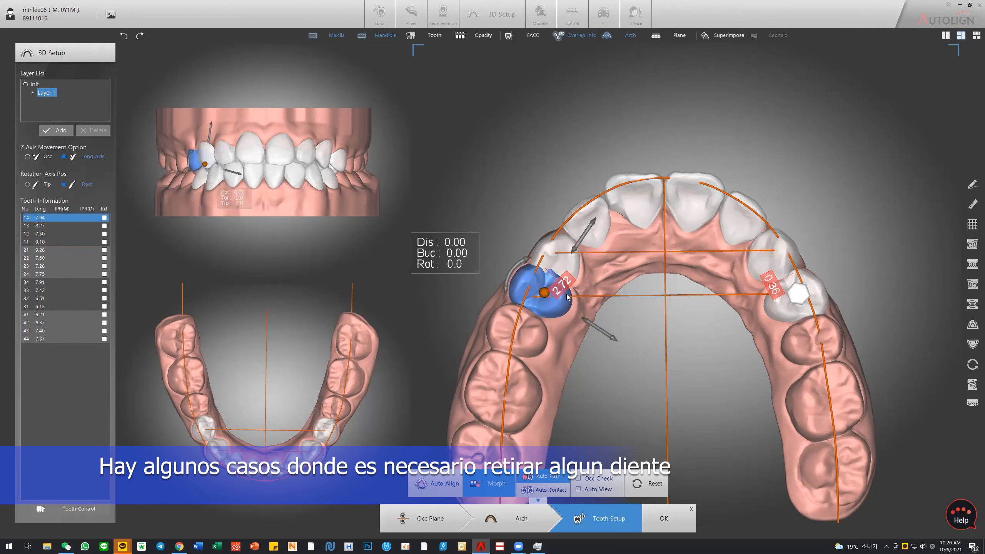
pyautogui.rightClick(568, 298)
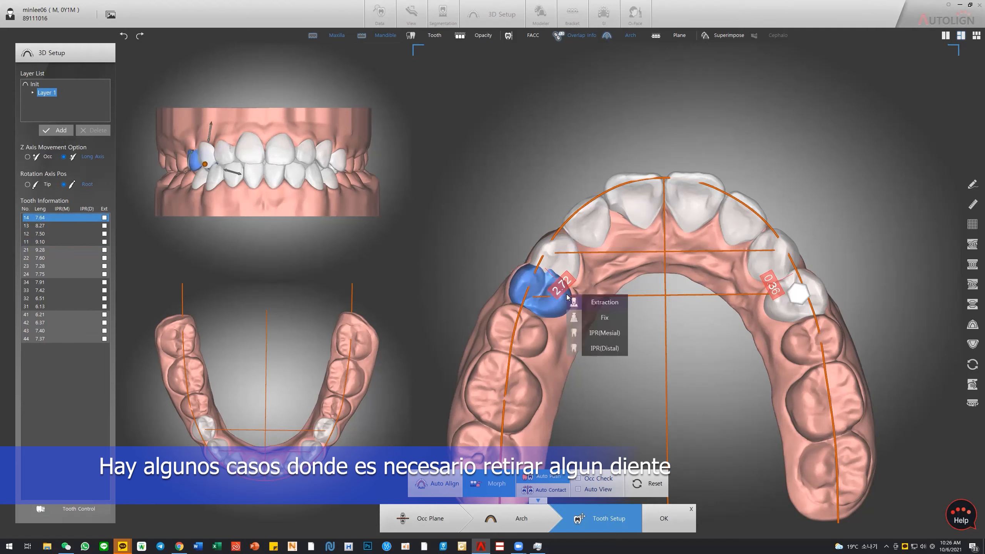
pyautogui.click(634, 318)
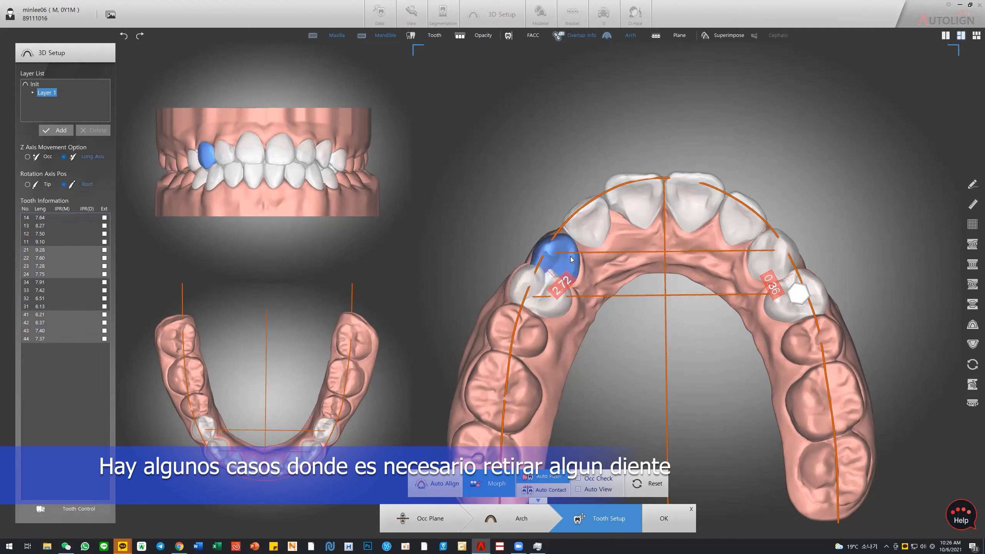
pyautogui.click(569, 301)
pyautogui.moveTo(580, 301); pyautogui.dragTo(582, 300, button='middle')
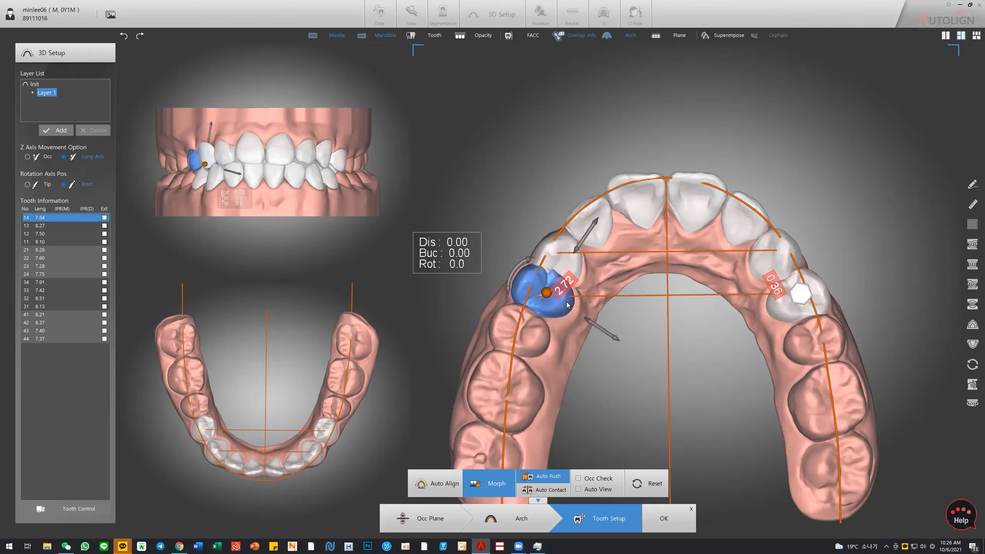
pyautogui.rightClick(567, 305)
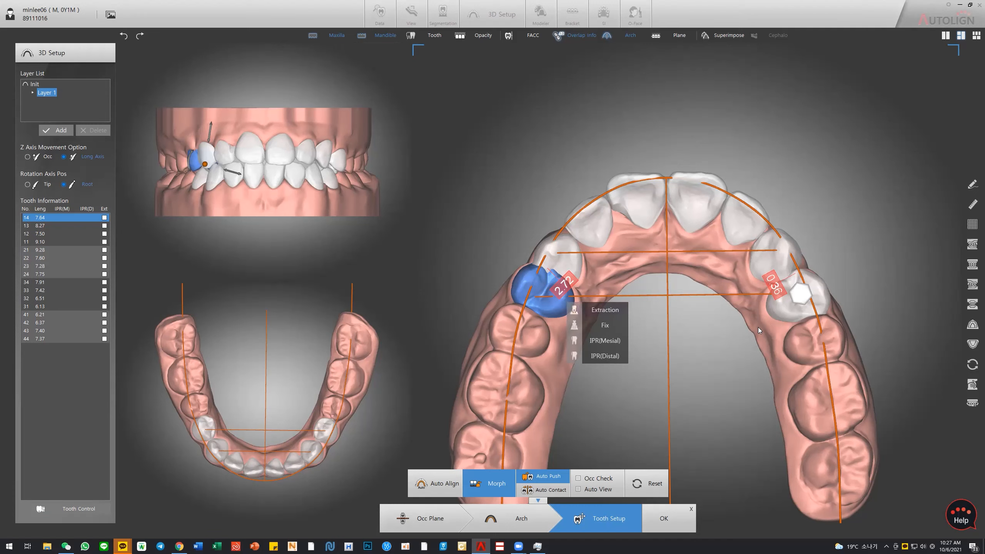
pyautogui.click(819, 259)
pyautogui.click(788, 278)
pyautogui.click(550, 282)
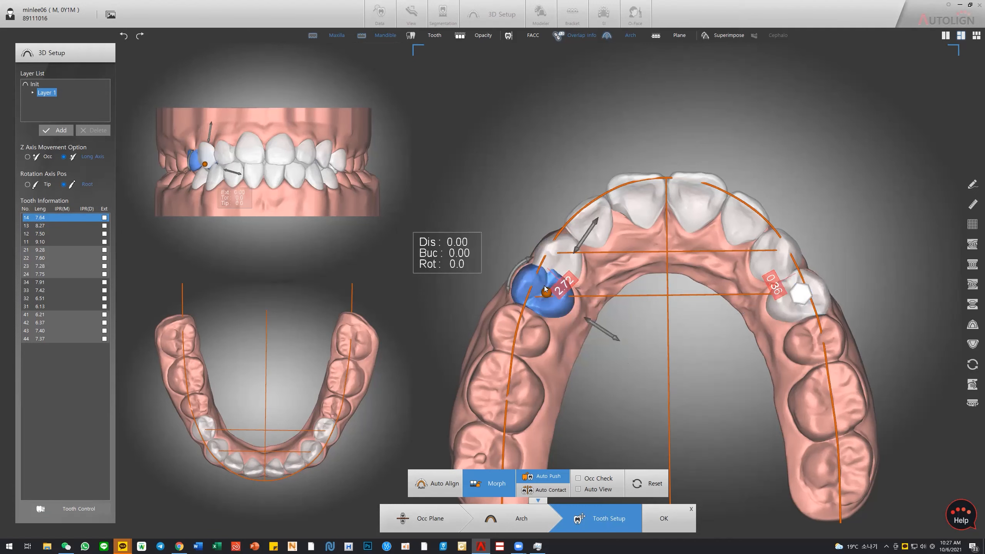
pyautogui.click(686, 294)
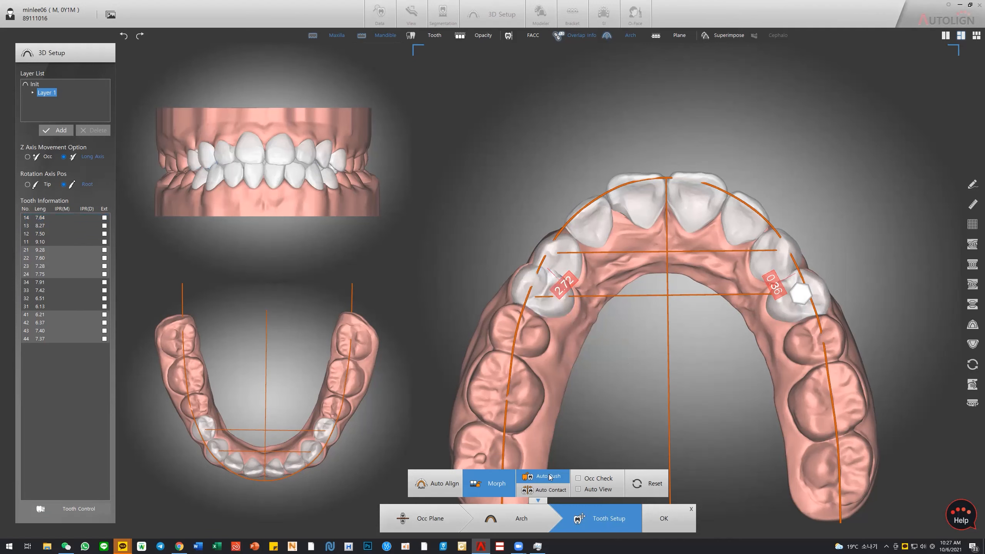
# - Reset the current tooth setup and make Layer 1 the active layer for the expansion
pyautogui.click(647, 483)
pyautogui.click(540, 298)
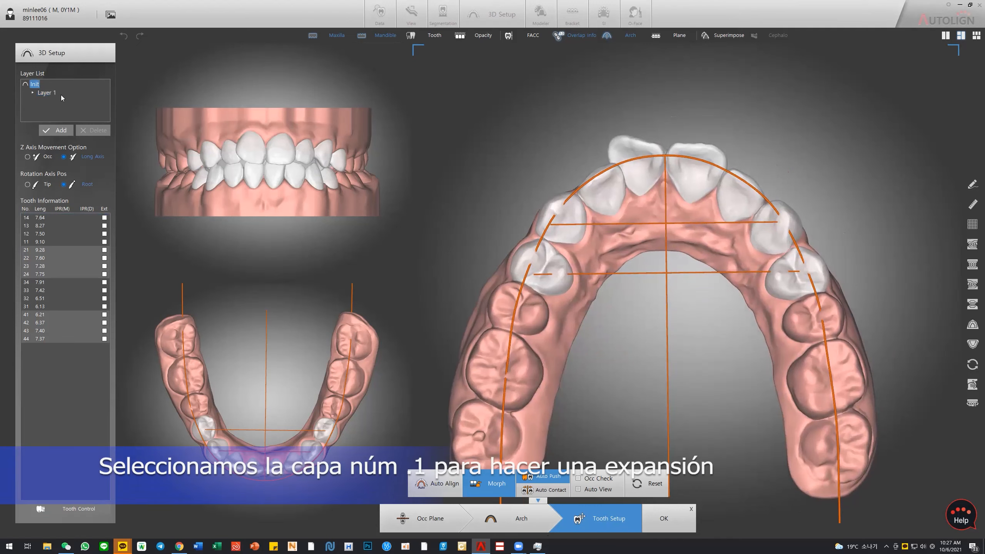
pyautogui.click(45, 93)
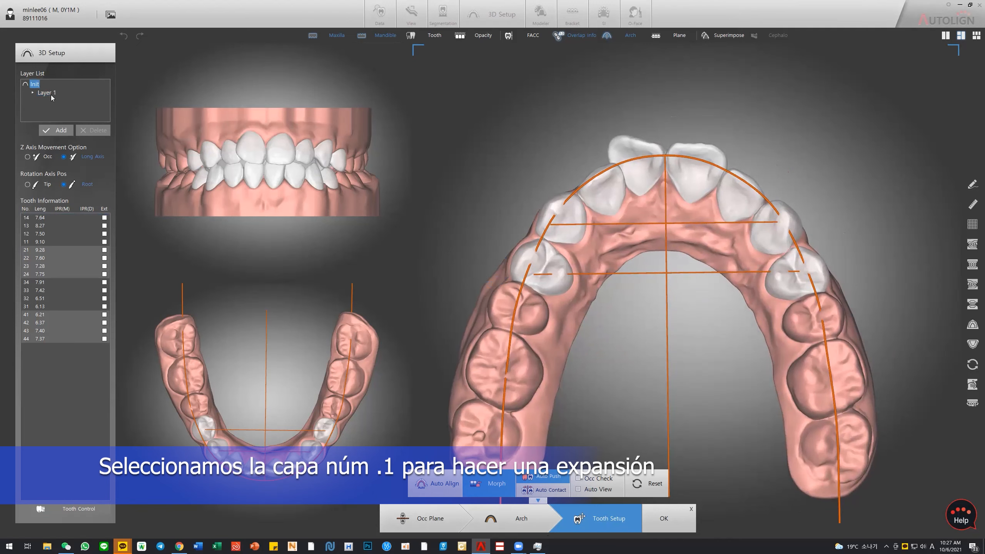
pyautogui.click(57, 96)
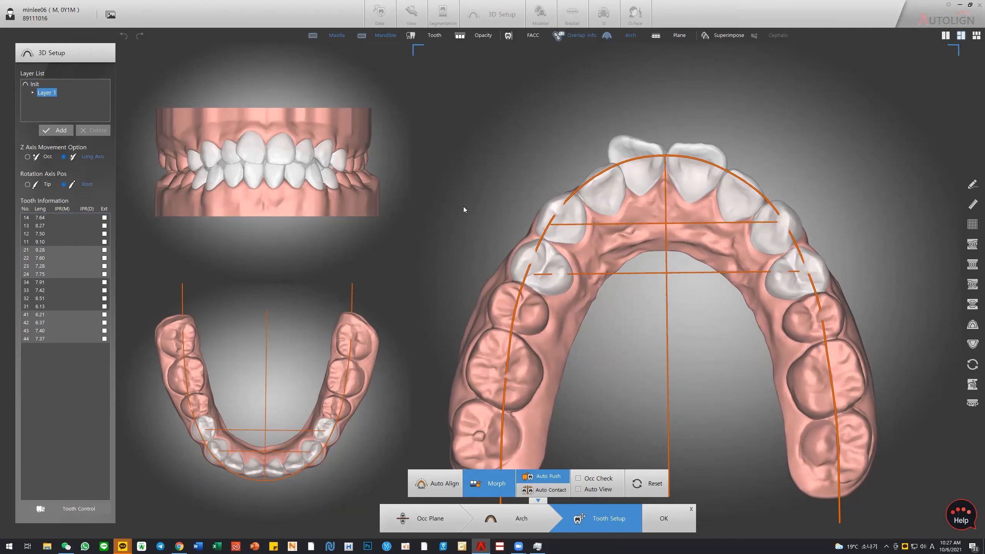
# - Expand upper teeth 21 to 24 outward in Layer 1, protruding 21 about 1.08 and moving 23 about 1.38 and 24 about 1.53 buccally
pyautogui.click(694, 194)
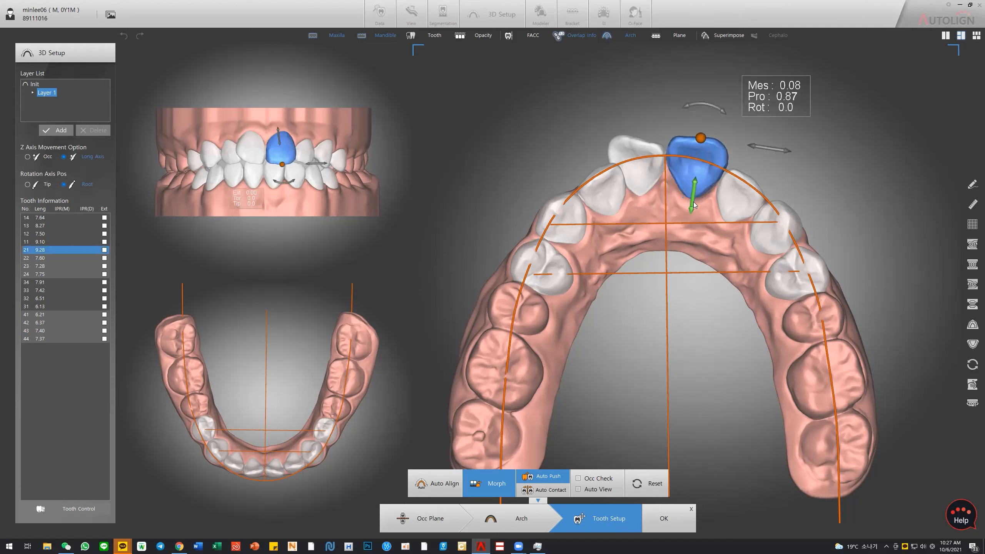
pyautogui.click(726, 218)
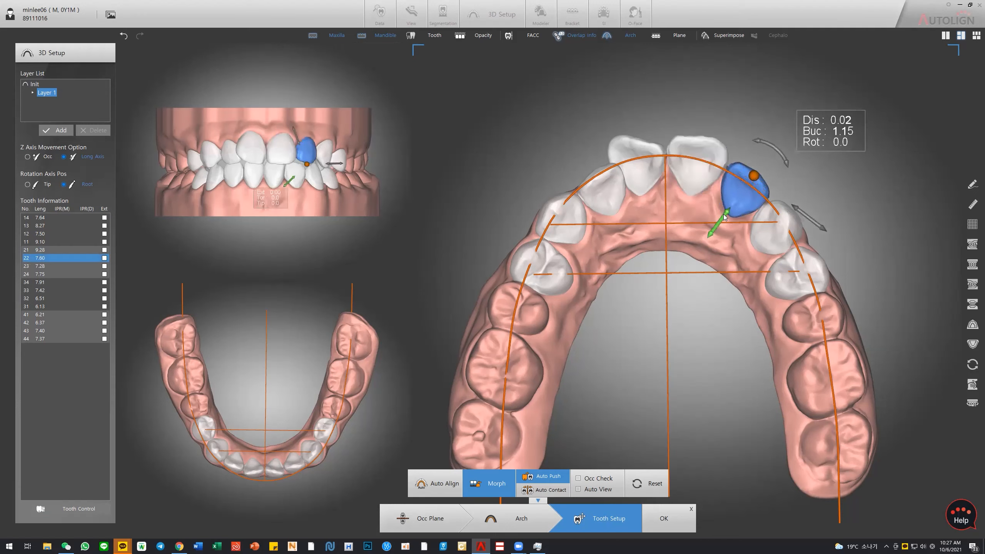
pyautogui.moveTo(724, 215); pyautogui.dragTo(726, 213)
pyautogui.click(759, 229)
pyautogui.moveTo(743, 257); pyautogui.dragTo(759, 251)
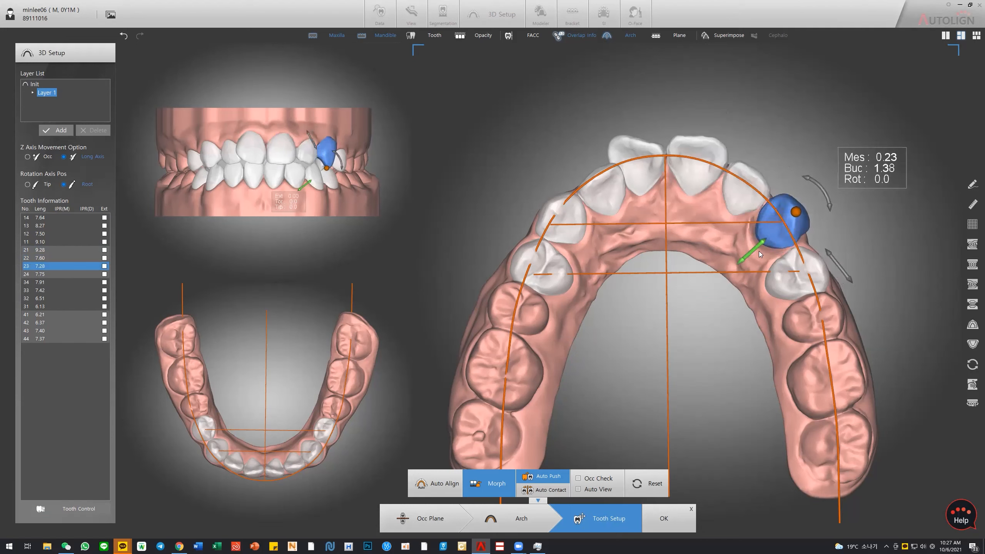
pyautogui.click(804, 277)
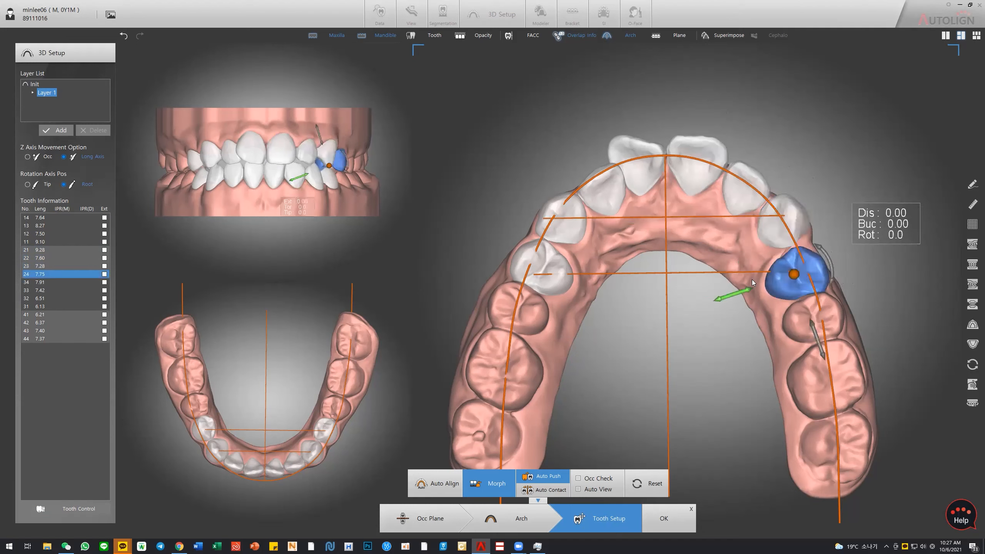
# - Expand upper teeth 11 to 14 outward, protruding 11 about 0.76 and moving 13 about 1.19 and 14 about 1.63 buccally
pyautogui.click(640, 168)
pyautogui.moveTo(620, 200); pyautogui.dragTo(626, 190)
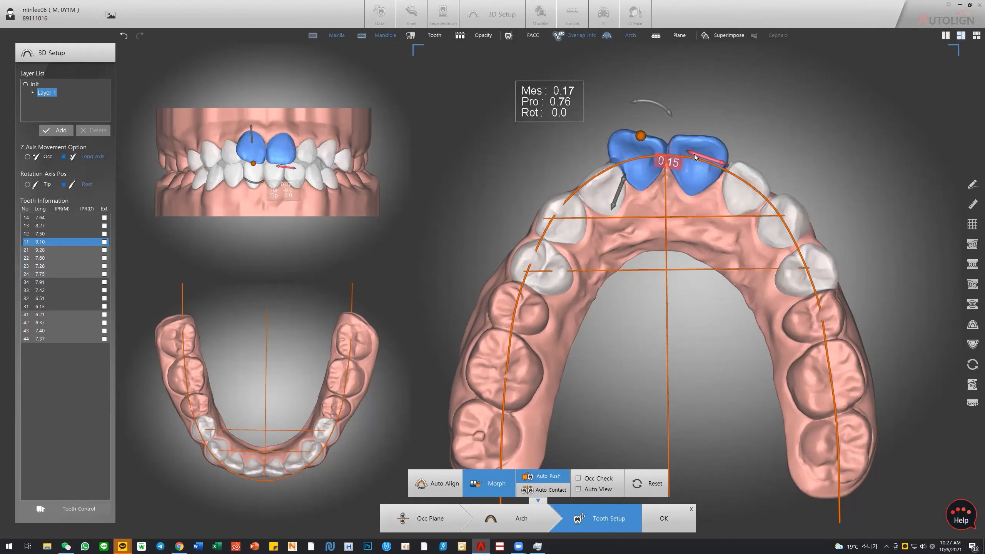
pyautogui.click(604, 198)
pyautogui.moveTo(623, 227); pyautogui.dragTo(611, 219)
pyautogui.click(577, 222)
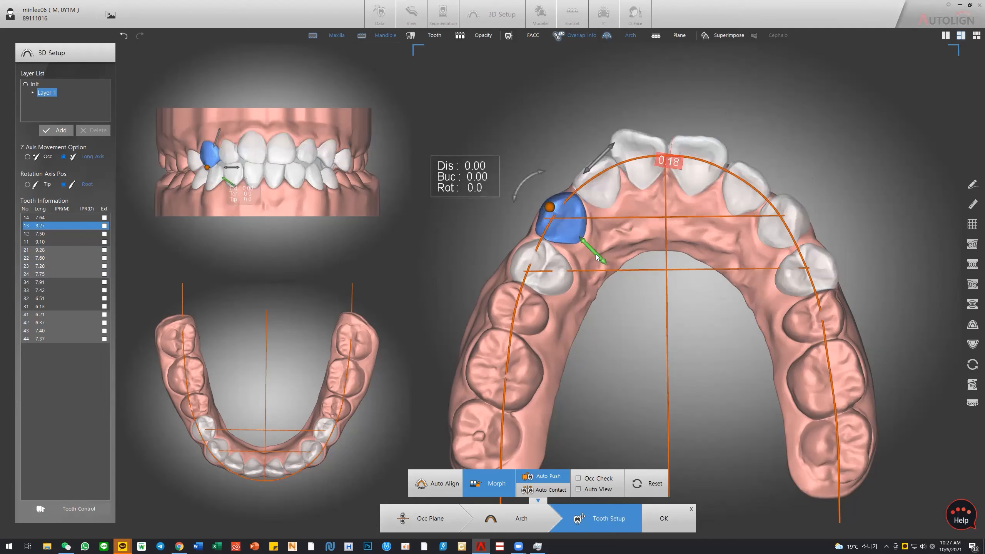
pyautogui.moveTo(593, 257); pyautogui.dragTo(586, 250)
pyautogui.click(560, 276)
pyautogui.moveTo(579, 292); pyautogui.dragTo(576, 300)
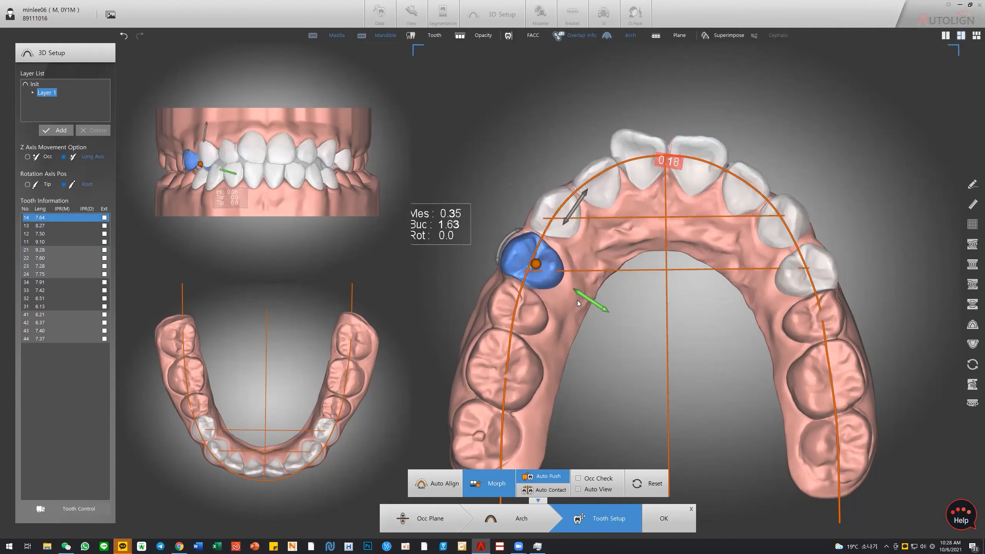
# - Move tooth 12 to about 0.63 distal and 2.22 buccal, and readjust incisor 11 to about 0.99 protrusion
pyautogui.click(607, 170)
pyautogui.moveTo(641, 133); pyautogui.dragTo(639, 135)
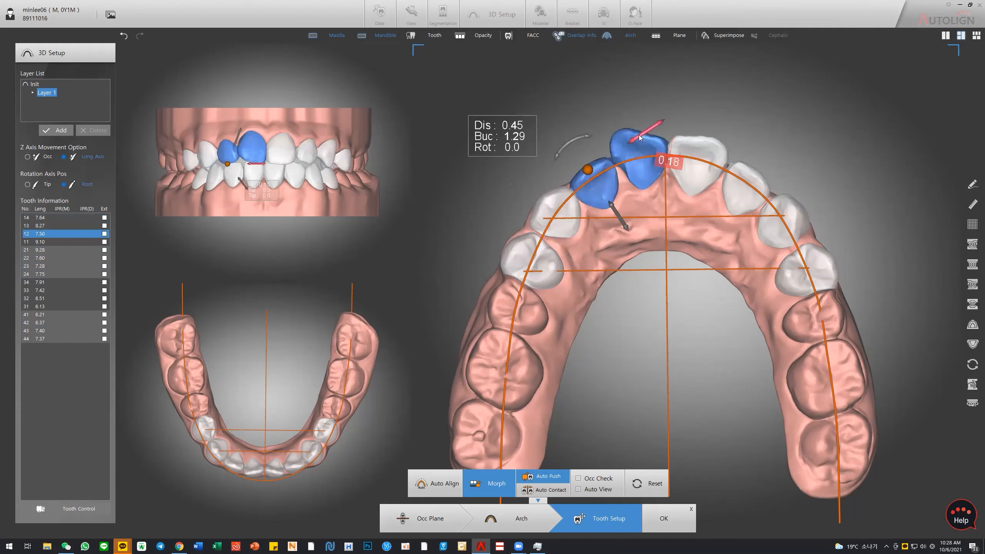
pyautogui.moveTo(624, 226); pyautogui.dragTo(619, 215)
pyautogui.click(699, 163)
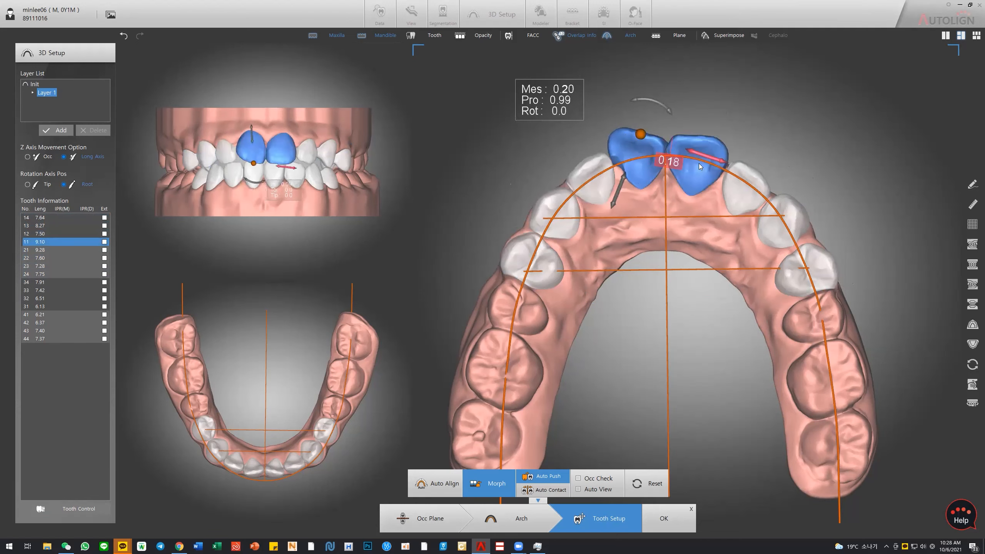
pyautogui.click(687, 237)
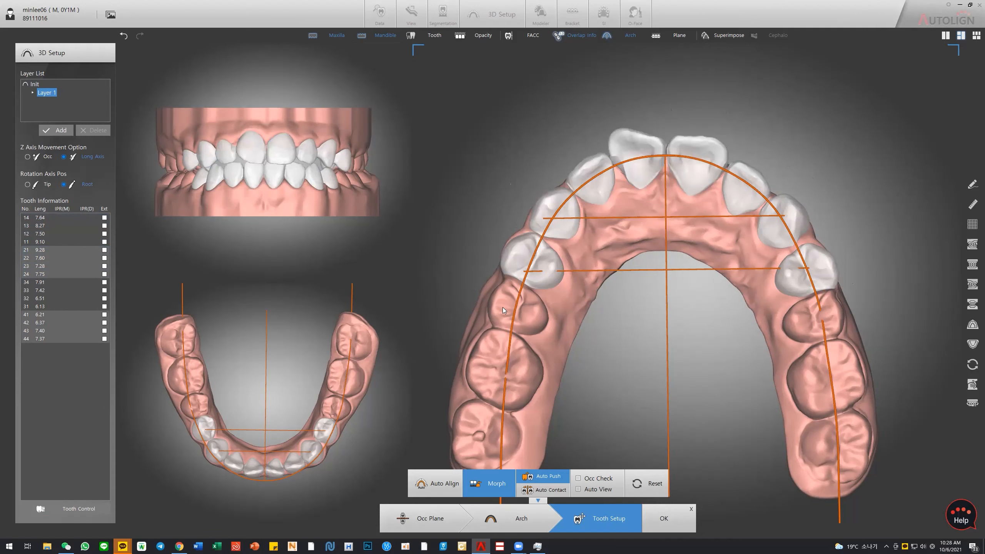
# - Enlarge the lower arch and move teeth 34, 33 and 32 buccally, with 32 at about 1.22
pyautogui.doubleClick(290, 374)
pyautogui.click(812, 340)
pyautogui.moveTo(764, 300); pyautogui.dragTo(767, 302)
pyautogui.click(780, 370)
pyautogui.click(744, 390)
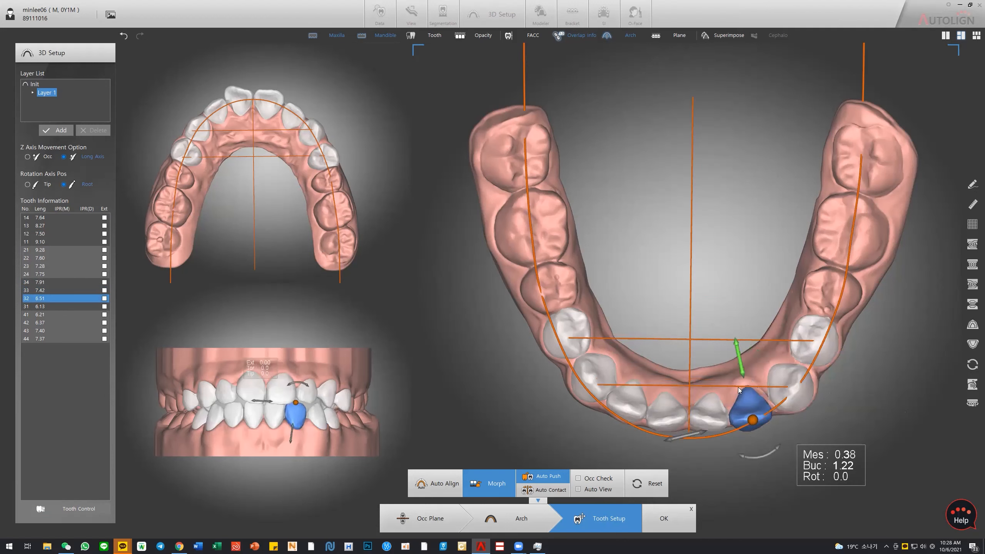
# - Protrude lower incisors 31 and 41, placing 41 at about 1.38 protrusion and 0.01 mesial
pyautogui.click(709, 412)
pyautogui.moveTo(722, 373); pyautogui.dragTo(720, 380)
pyautogui.click(668, 412)
pyautogui.moveTo(656, 376); pyautogui.dragTo(658, 384)
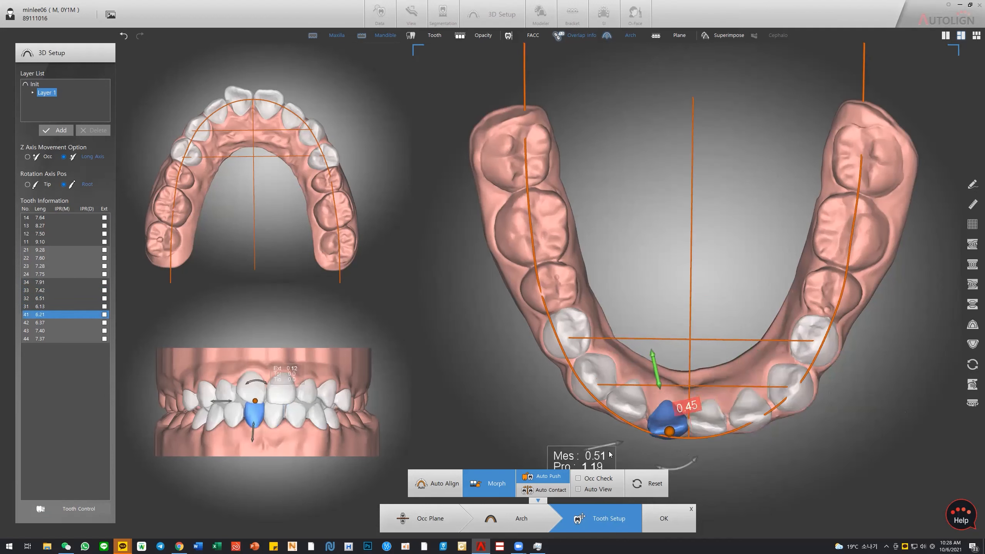
pyautogui.moveTo(617, 446); pyautogui.dragTo(611, 446)
# - Move lower teeth 42, 43 and 44 buccally, with 42 at about 1.24 and 44 at about 0.69
pyautogui.click(630, 409)
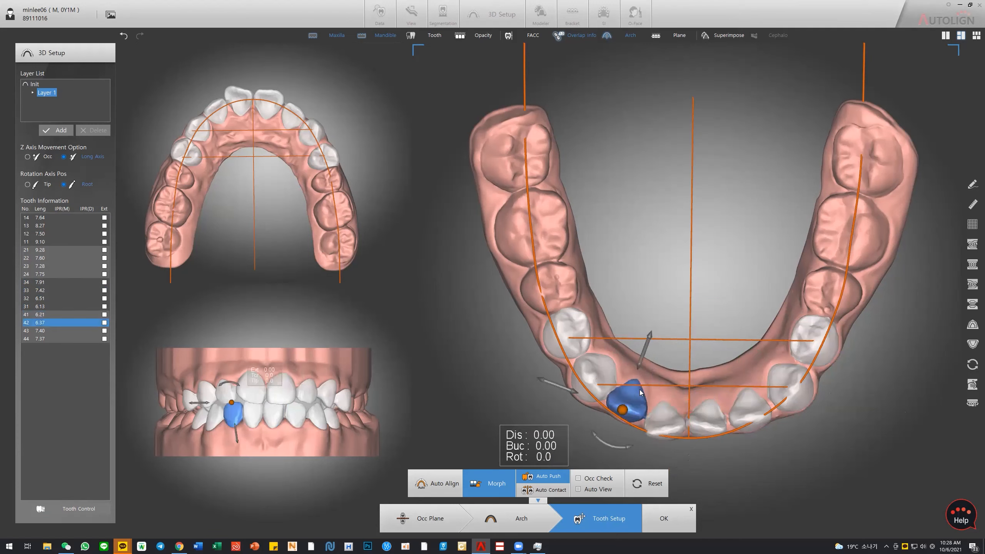
pyautogui.moveTo(641, 366); pyautogui.dragTo(637, 375)
pyautogui.click(591, 377)
pyautogui.moveTo(631, 341); pyautogui.dragTo(623, 345)
pyautogui.click(568, 330)
pyautogui.moveTo(628, 311); pyautogui.dragTo(618, 309)
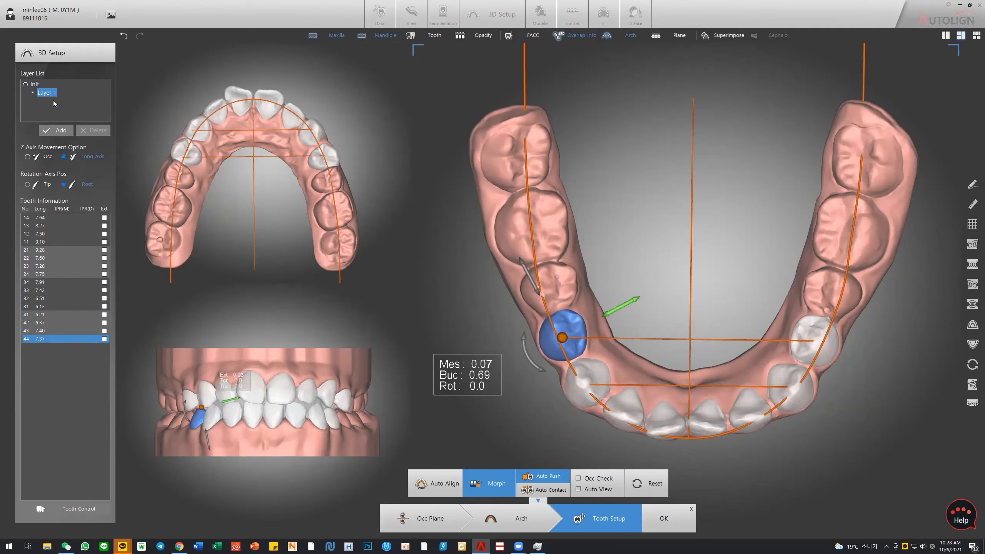
# - Enlarge the frontal view of both arches and compare the Init state with the expanded Layer 1
pyautogui.click(477, 207)
pyautogui.click(339, 397)
pyautogui.doubleClick(361, 330)
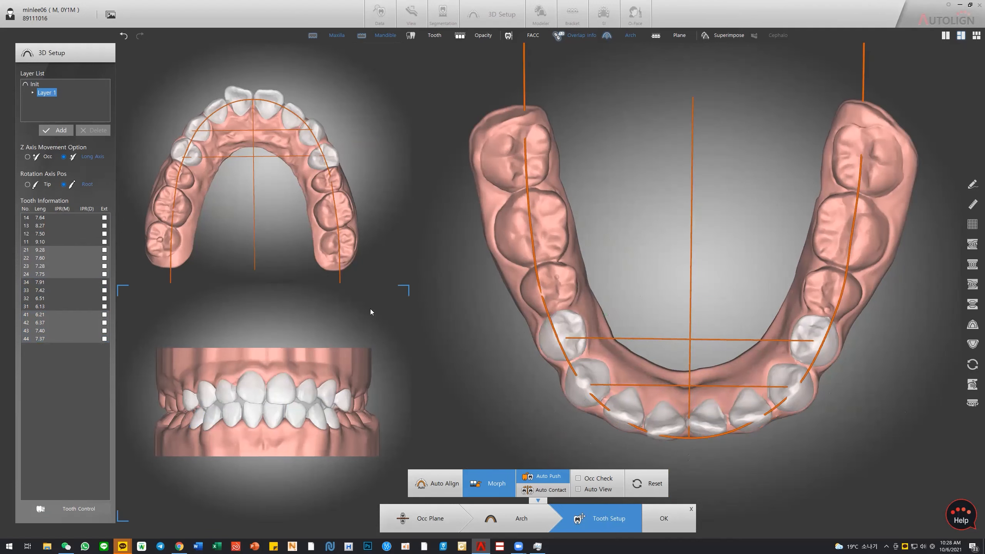
pyautogui.click(33, 85)
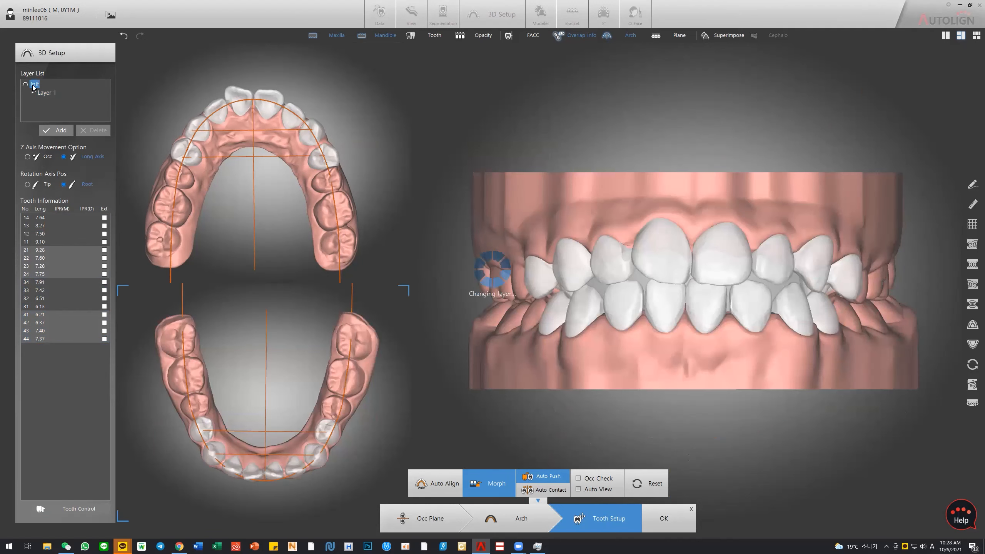
pyautogui.click(43, 93)
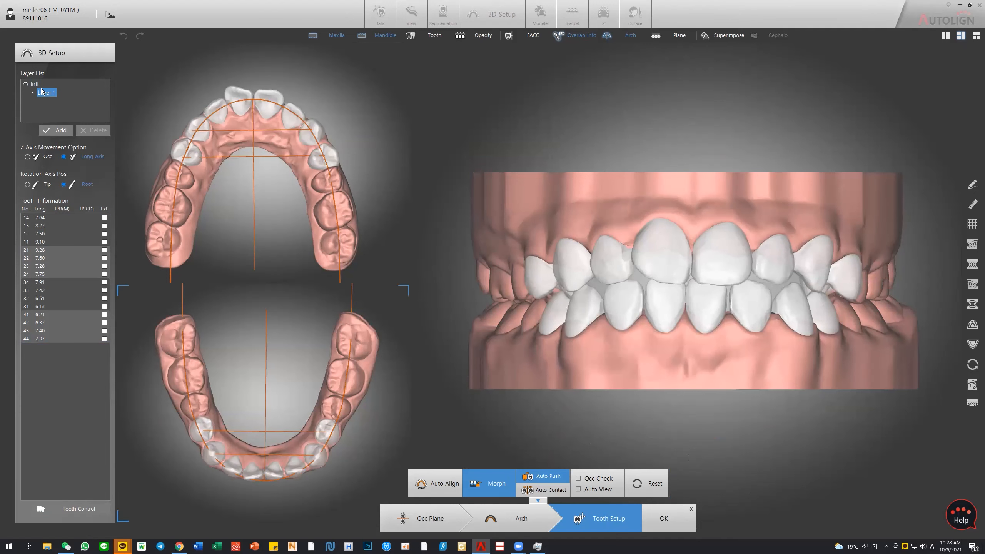
# - Add a second layer after Layer 1 and make it the active layer
pyautogui.click(50, 132)
pyautogui.click(491, 298)
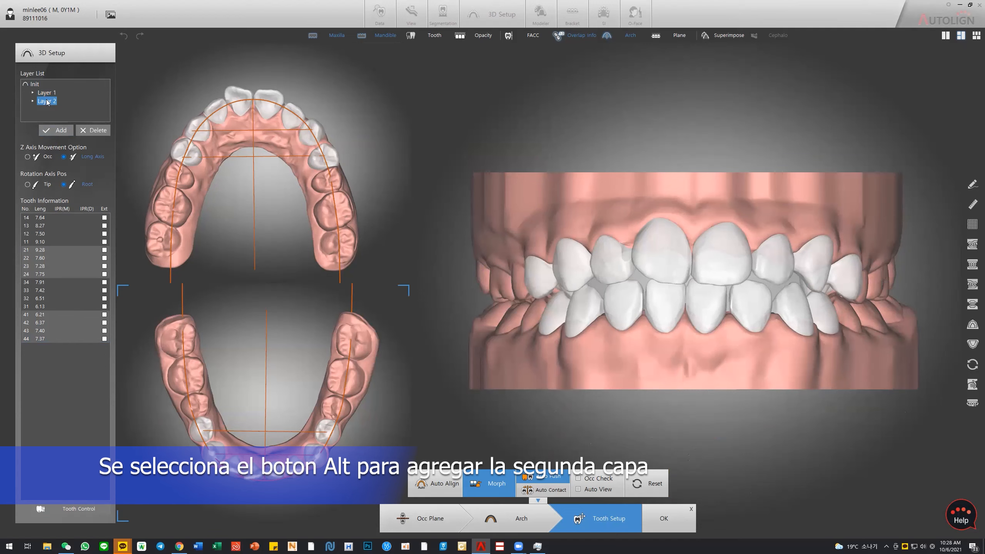
pyautogui.click(54, 102)
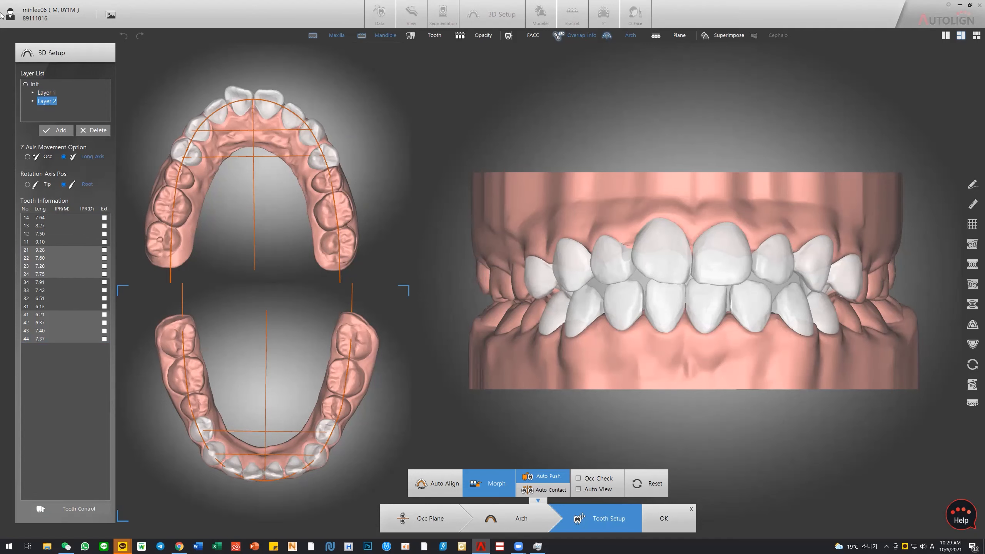
# - Enlarge the upper arch and rotate incisor 21 about 6.0 and incisor 11 about -23.1 in Layer 2
pyautogui.doubleClick(267, 193)
pyautogui.click(701, 140)
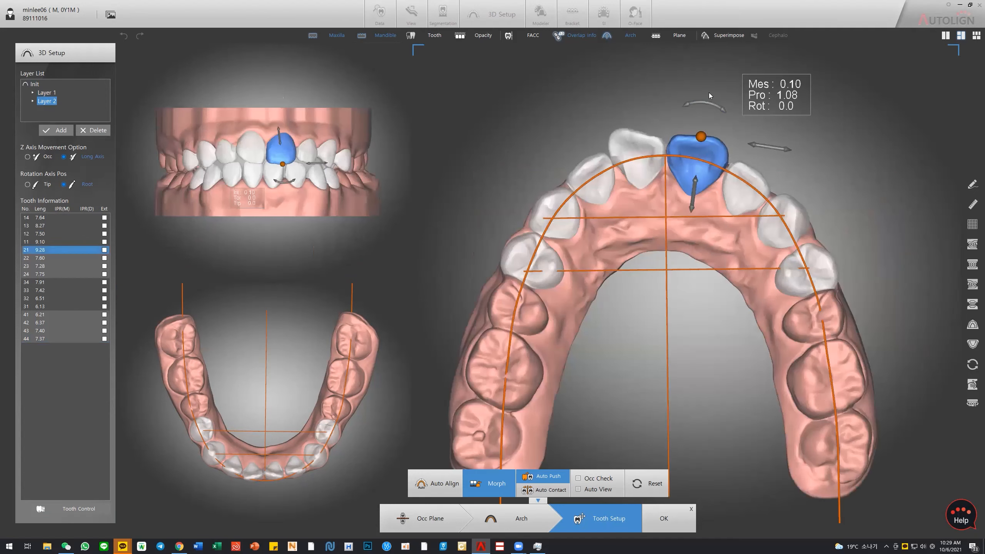
pyautogui.moveTo(720, 112); pyautogui.dragTo(723, 113)
pyautogui.click(638, 155)
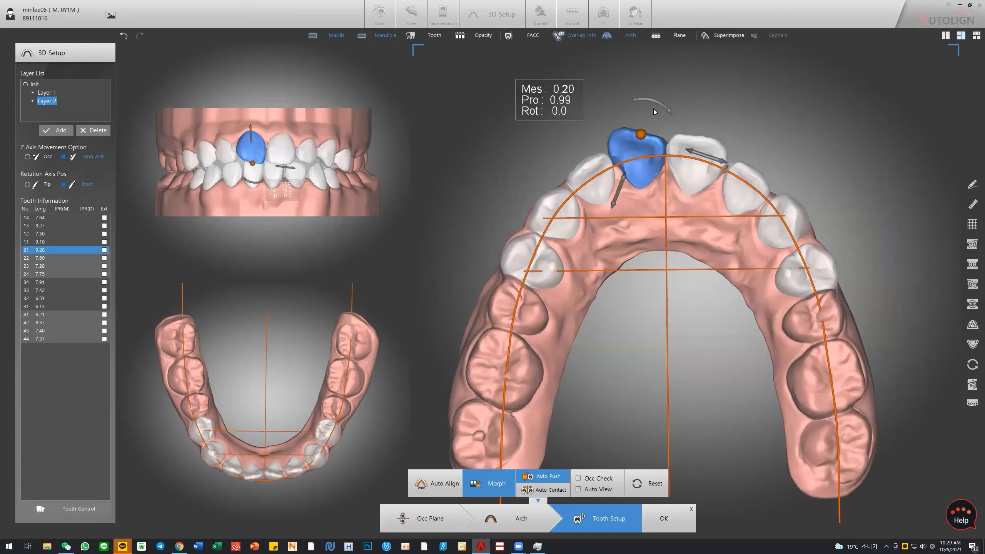
pyautogui.moveTo(654, 105); pyautogui.dragTo(645, 101)
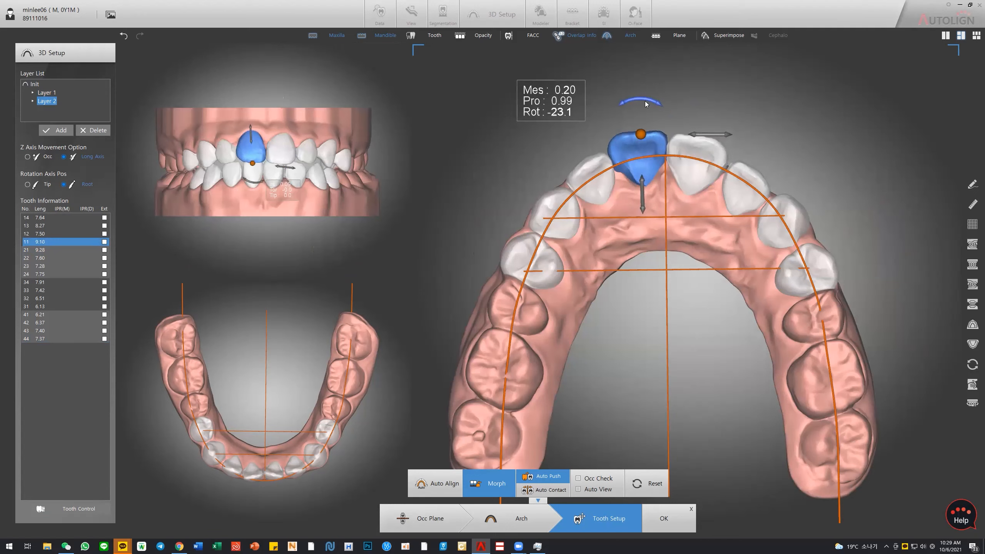
# - Try shifting incisor 11 to about 0.08 distal and undo it, turn off Auto Push, and fine-tune the rotation of 11
pyautogui.click(695, 135)
pyautogui.click(689, 137)
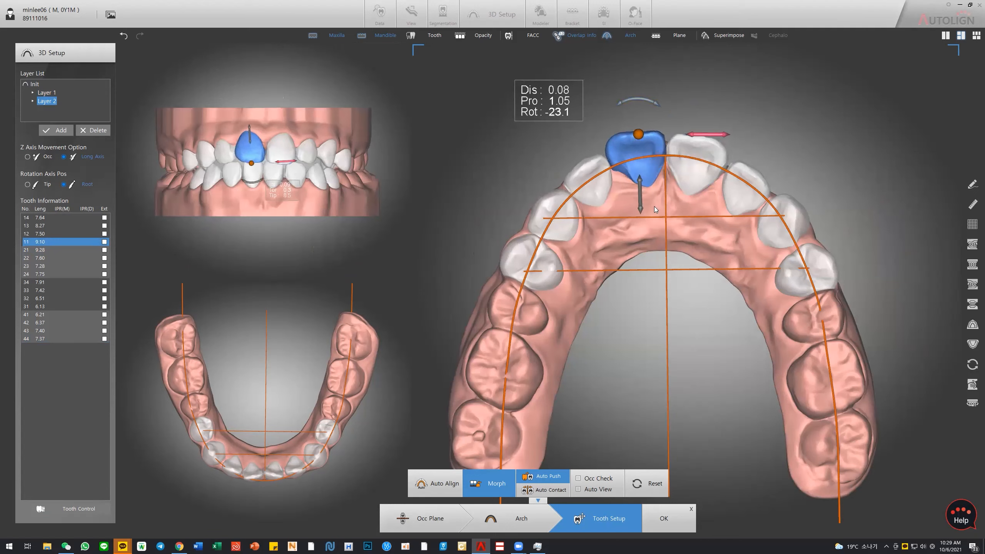
pyautogui.click(538, 478)
pyautogui.click(654, 116)
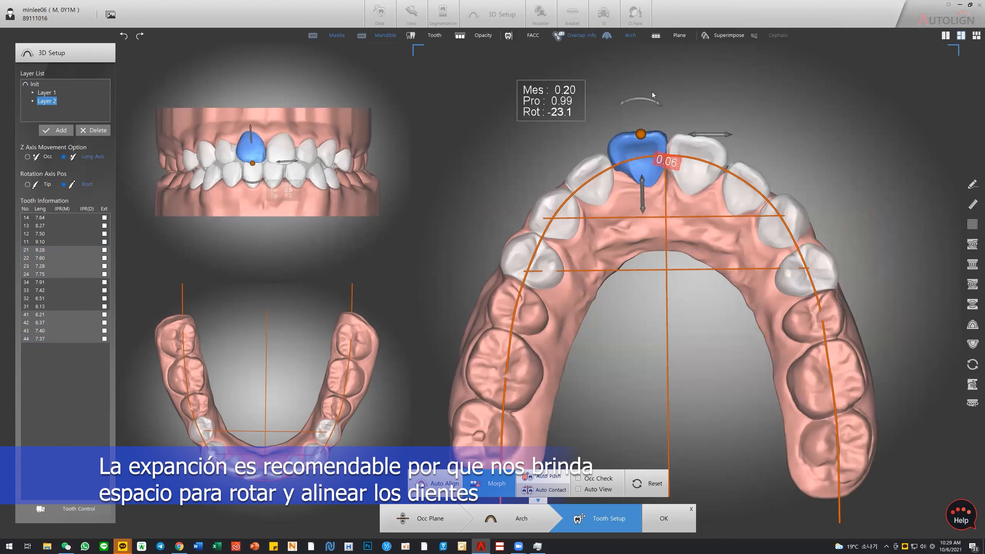
pyautogui.moveTo(654, 103); pyautogui.dragTo(659, 103)
# - Rotate upper teeth 12, 13 and 14 to follow the arch form, turning 14 about -4.8
pyautogui.click(595, 182)
pyautogui.click(596, 180)
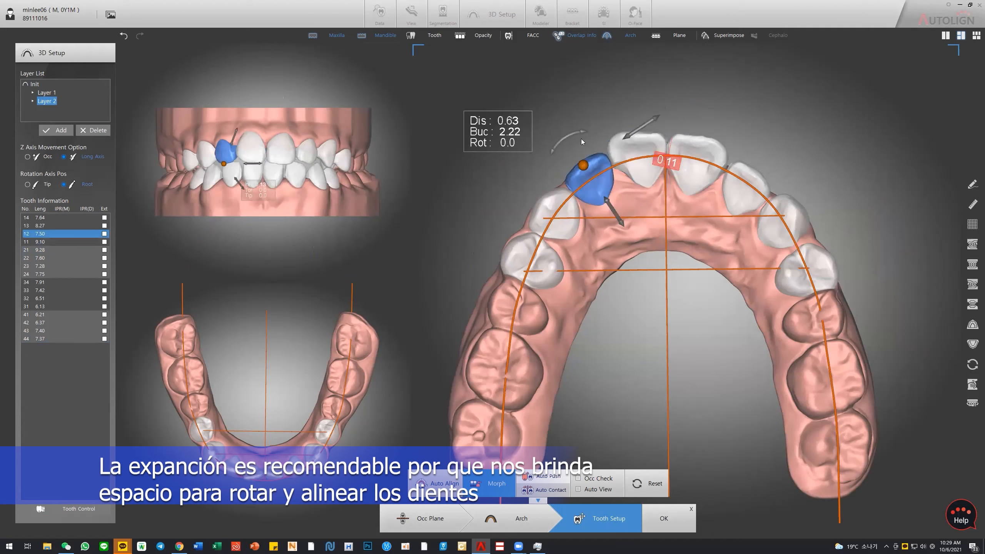
pyautogui.click(568, 216)
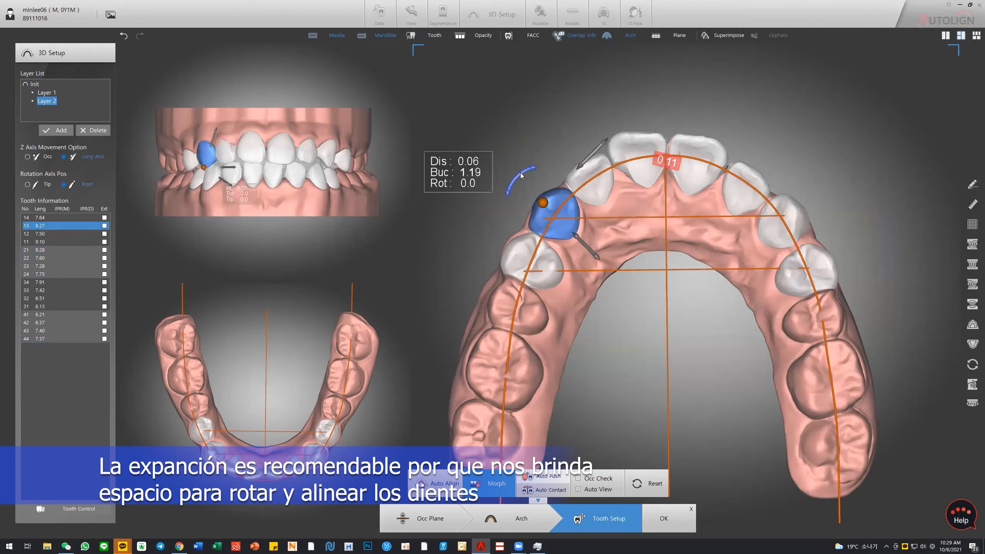
pyautogui.click(512, 271)
pyautogui.moveTo(506, 235); pyautogui.dragTo(508, 239)
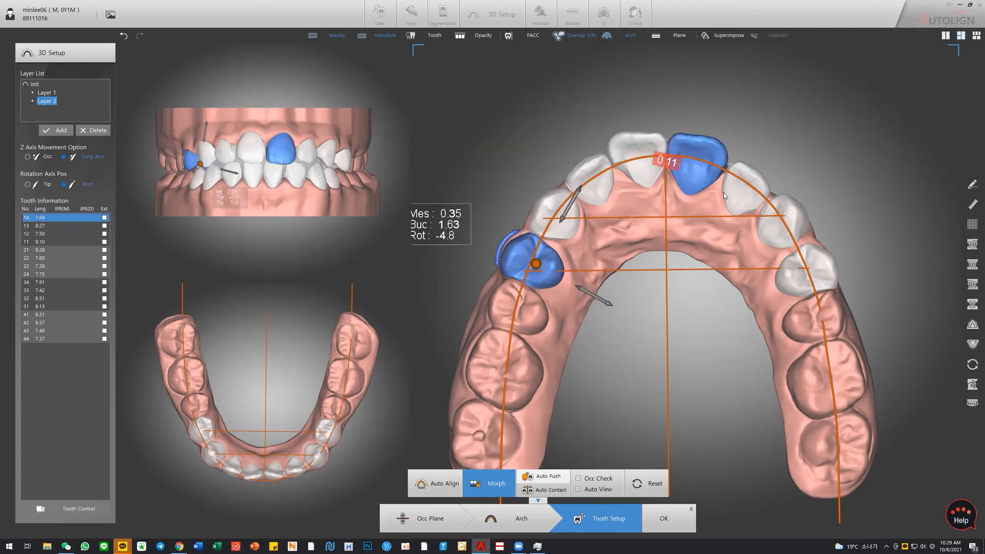
# - Adjust the rotation of upper teeth 23 and 24 to the arch form and recheck incisor 21
pyautogui.click(780, 217)
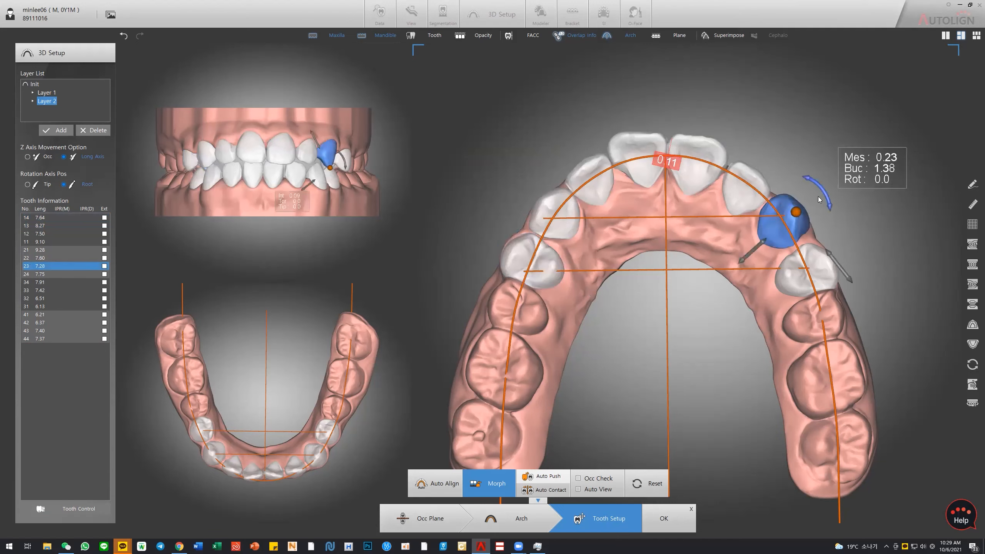
pyautogui.click(817, 266)
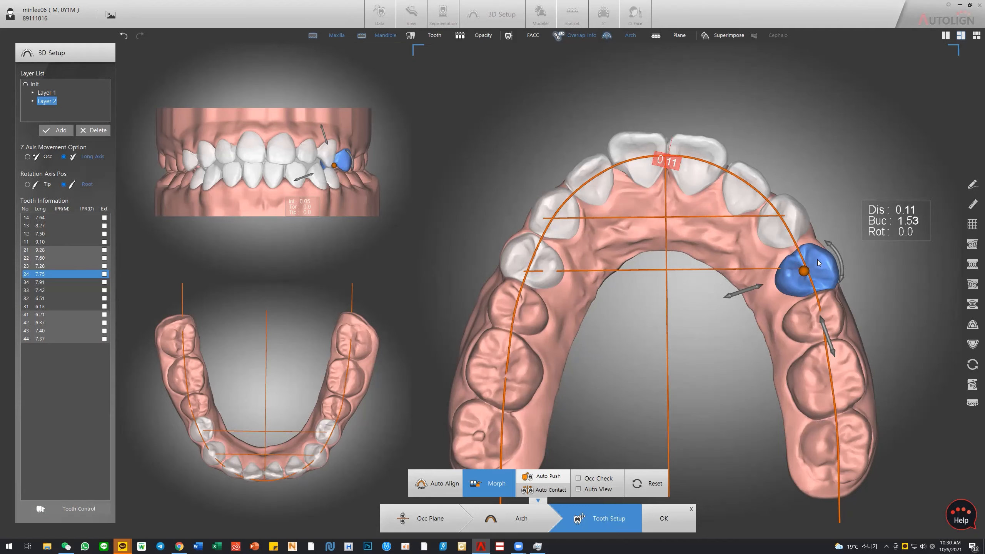
pyautogui.click(690, 145)
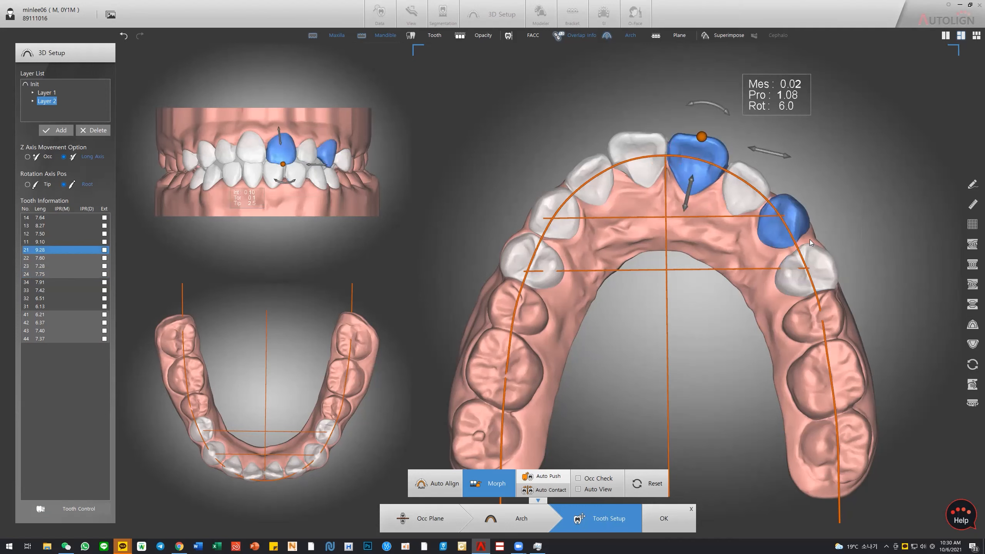
pyautogui.click(806, 267)
# - Rotate lower teeth 31, 41, 42, 32 and 43 in Layer 2 to follow the arch form
pyautogui.click(707, 418)
pyautogui.moveTo(716, 462); pyautogui.dragTo(704, 463)
pyautogui.click(651, 421)
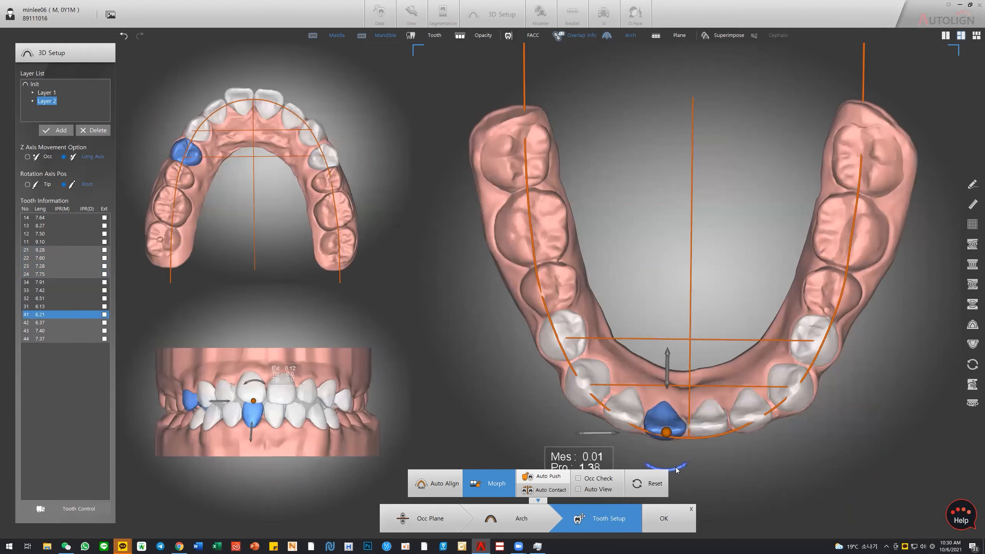
pyautogui.click(625, 412)
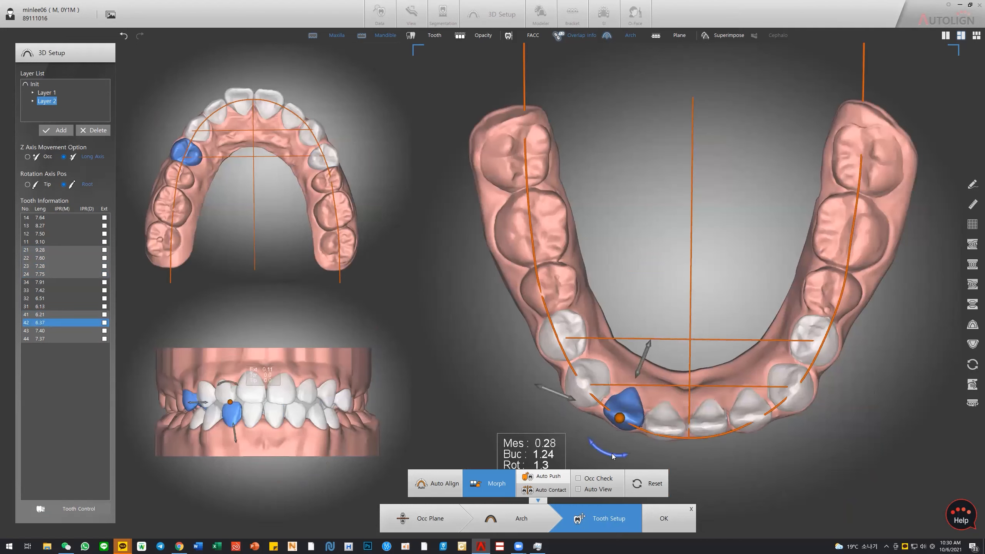
pyautogui.click(756, 421)
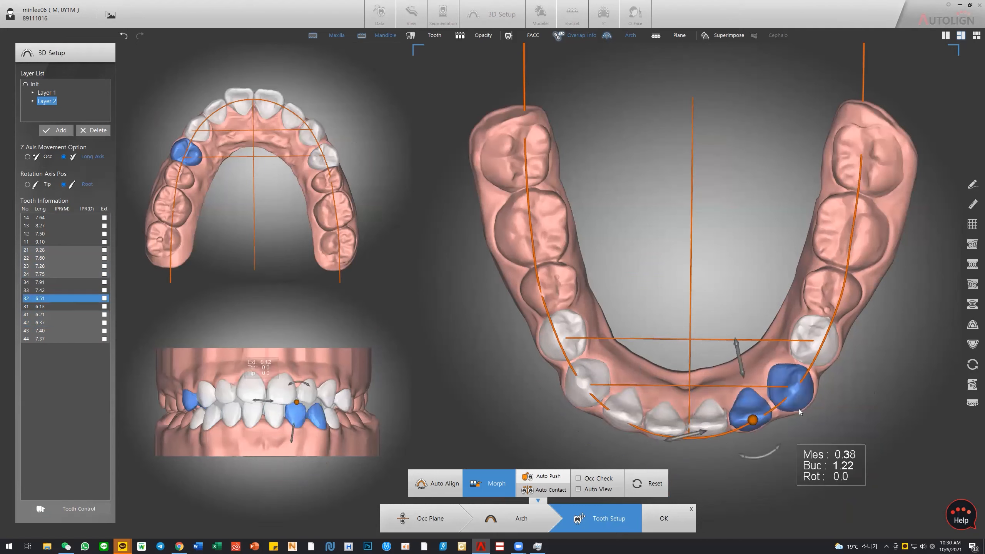
pyautogui.click(586, 384)
pyautogui.click(263, 271)
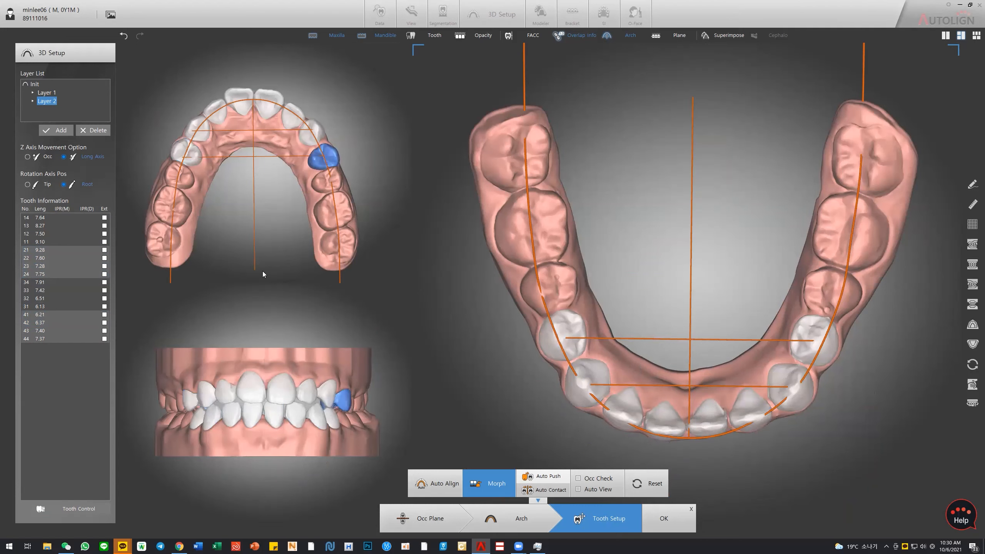
# - Add Layer 3 to the setup and enlarge the frontal occlusion view
pyautogui.click(53, 132)
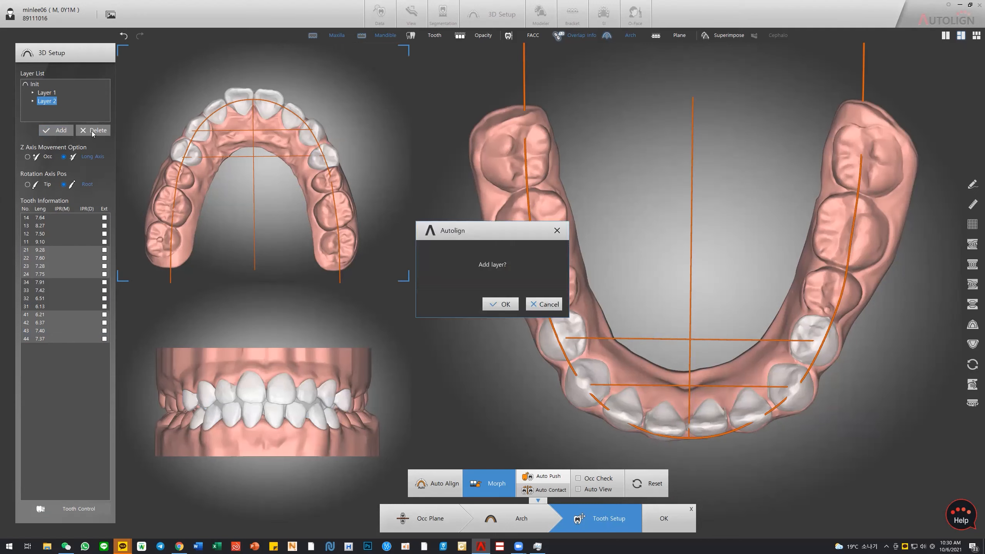
pyautogui.click(500, 304)
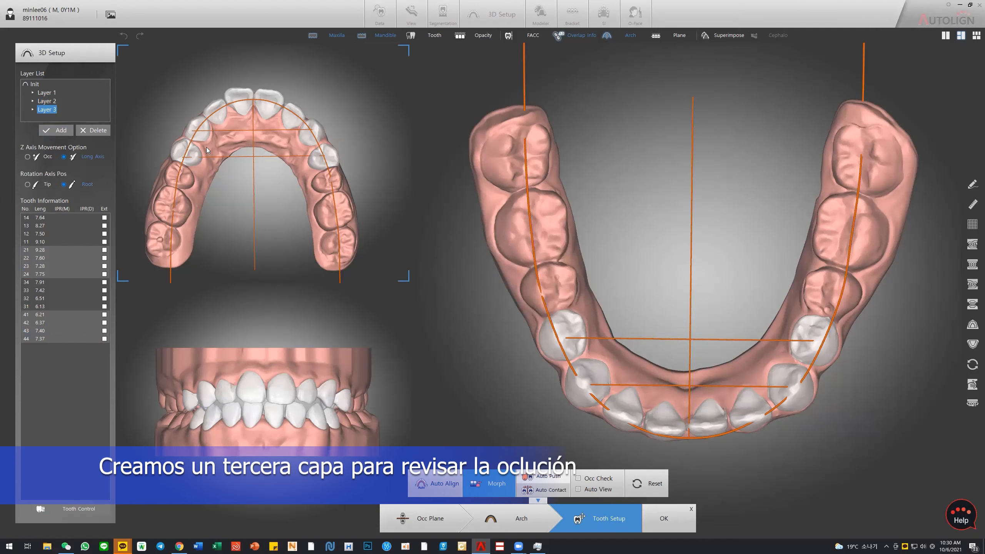
pyautogui.doubleClick(298, 327)
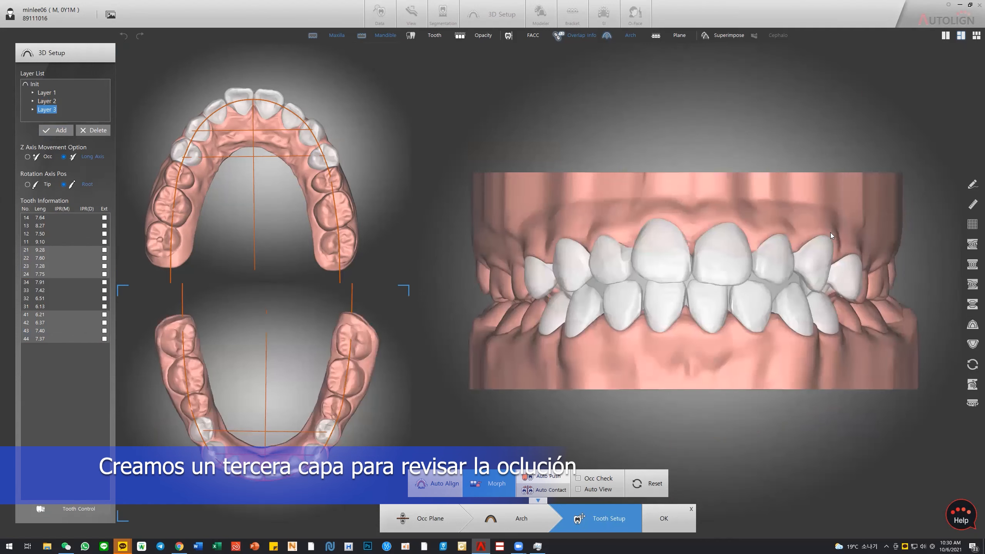
# - Tip upper incisor 21 to about 1.6 and incisor 11 to about 6.6 in Layer 3
pyautogui.moveTo(720, 250)
pyautogui.mouseDown(button='right')
pyautogui.moveTo(718, 159)
pyautogui.moveTo(629, 248)
pyautogui.moveTo(661, 306)
pyautogui.moveTo(505, 214)
pyautogui.moveTo(574, 248)
pyautogui.moveTo(652, 248)
pyautogui.moveTo(743, 207)
pyautogui.moveTo(700, 251)
pyautogui.mouseUp(button='right')
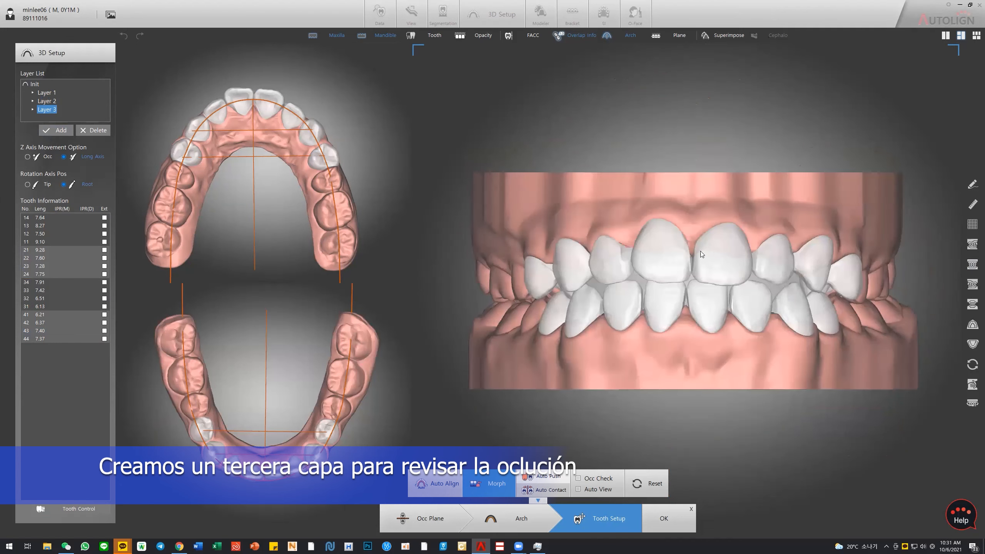
pyautogui.click(729, 281)
pyautogui.moveTo(742, 318); pyautogui.dragTo(742, 318)
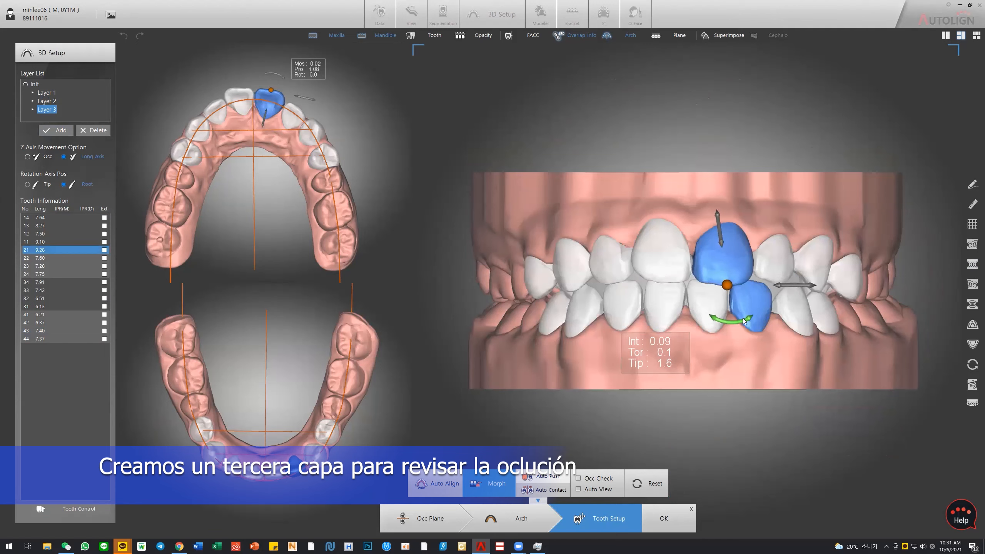
pyautogui.click(661, 268)
pyautogui.moveTo(682, 320); pyautogui.dragTo(681, 319)
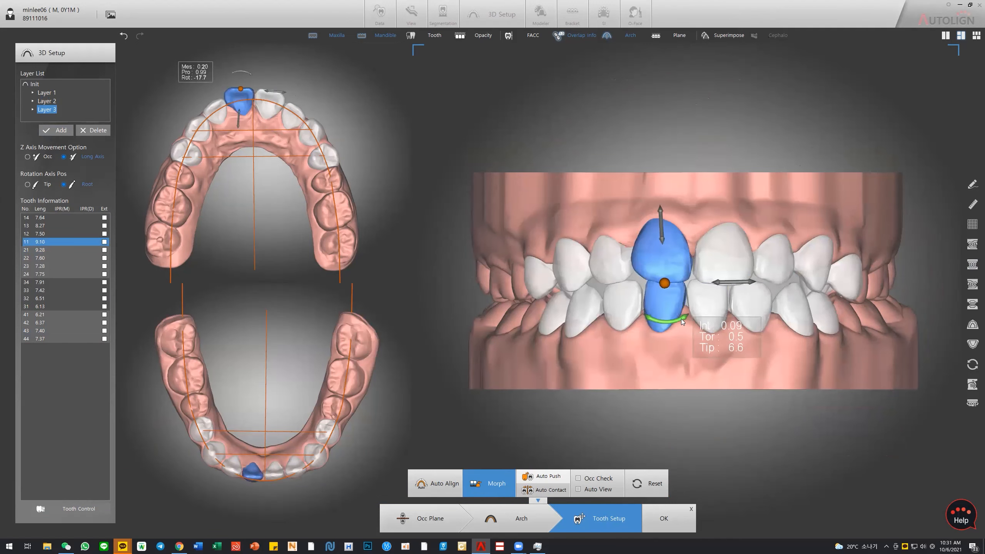
# - Hide the maxilla so that only the lower arch is displayed
pyautogui.moveTo(866, 367); pyautogui.dragTo(742, 365, button='right')
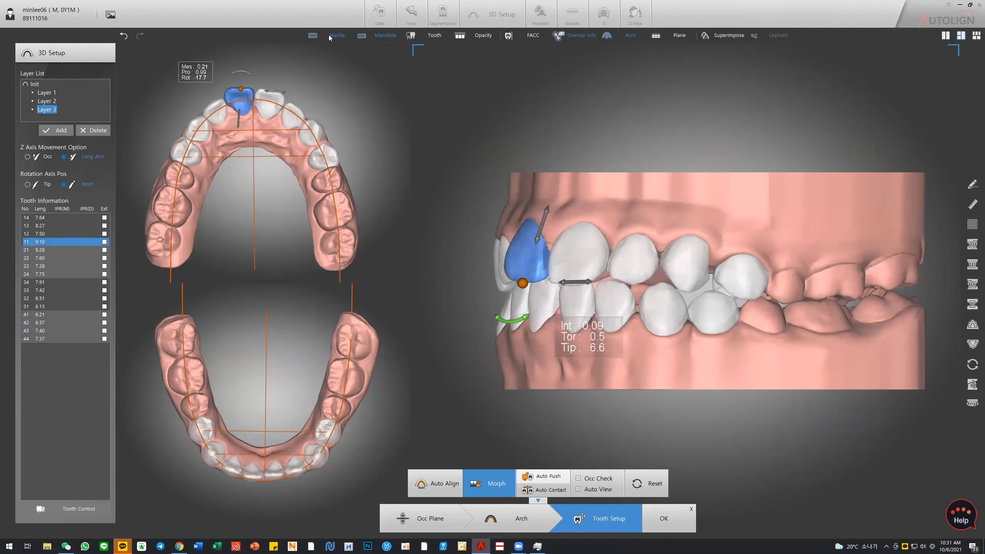
pyautogui.click(411, 35)
pyautogui.click(457, 83)
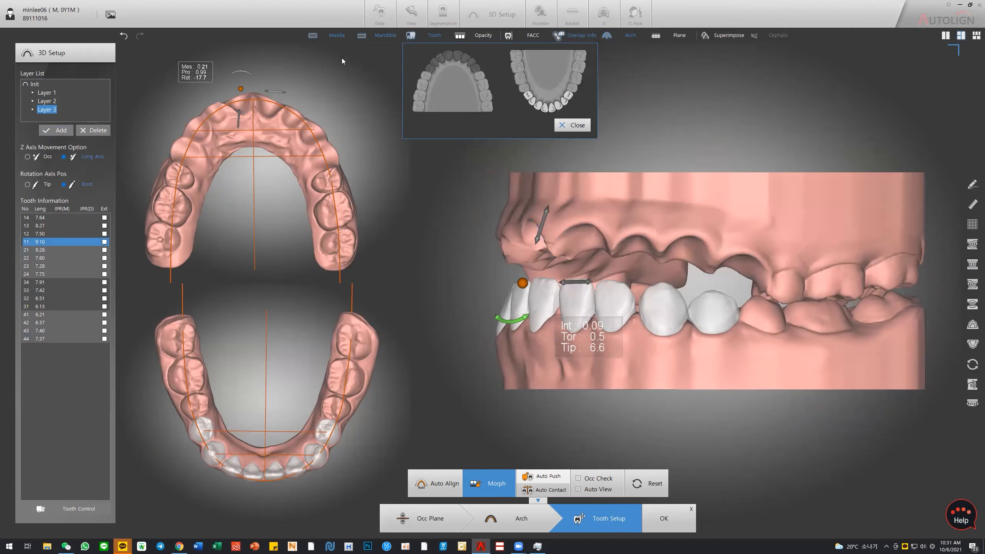
pyautogui.click(572, 125)
pyautogui.click(340, 34)
# - Adjust lower tooth 32 to a tip of about 3.7, extrusion of about 0.40 and mesial shift of about 0.52
pyautogui.moveTo(551, 338); pyautogui.dragTo(708, 312, button='right')
pyautogui.click(708, 312)
pyautogui.moveTo(734, 240); pyautogui.dragTo(732, 240)
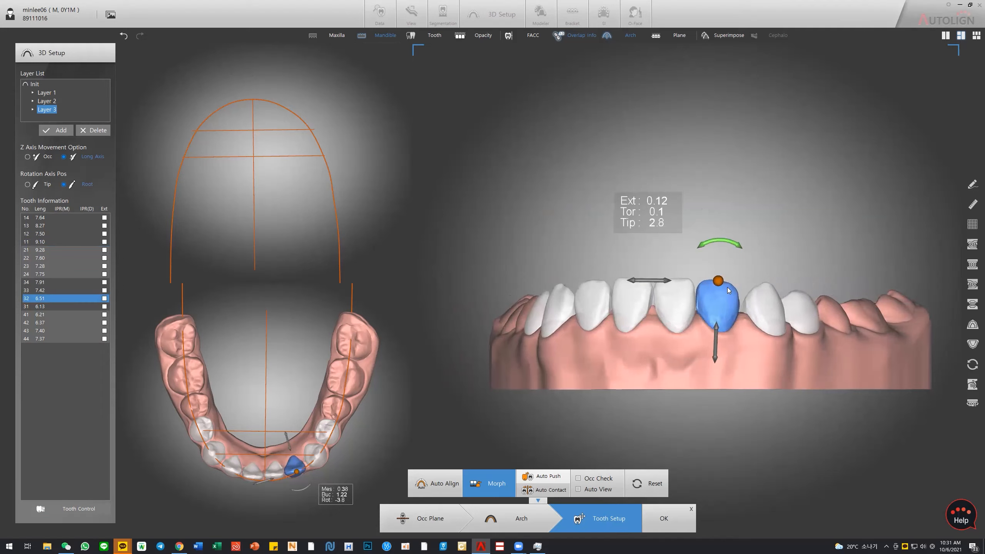
pyautogui.moveTo(717, 357); pyautogui.dragTo(718, 353)
pyautogui.moveTo(654, 280); pyautogui.dragTo(657, 280)
pyautogui.moveTo(734, 241); pyautogui.dragTo(731, 240)
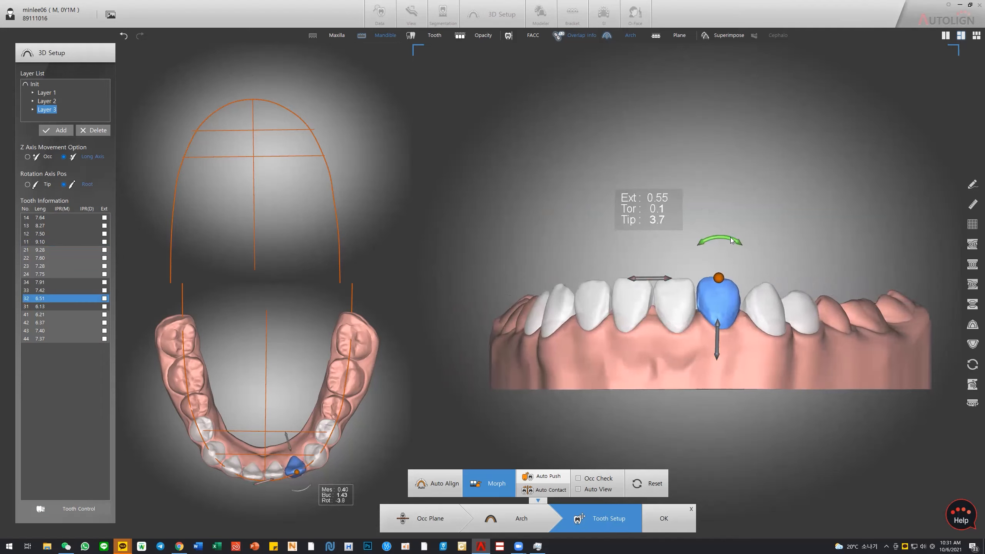
pyautogui.moveTo(673, 279); pyautogui.dragTo(657, 280)
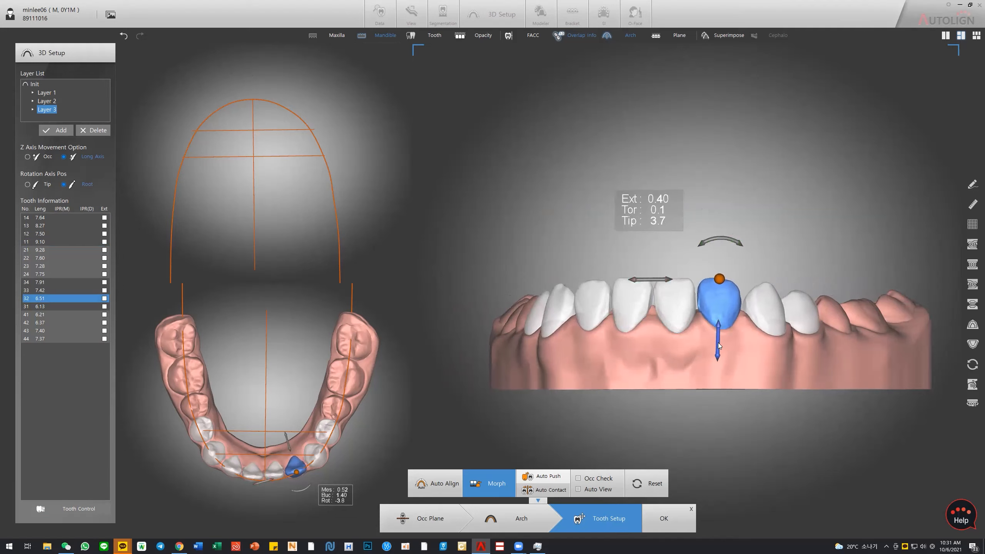
# - Adjust lower incisor 41 to a tip of about 3.9, intrusion of about 0.23 and distal shift of about 0.31
pyautogui.click(633, 305)
pyautogui.moveTo(629, 239); pyautogui.dragTo(626, 238)
pyautogui.moveTo(582, 274); pyautogui.dragTo(577, 274)
pyautogui.moveTo(619, 242); pyautogui.dragTo(622, 242)
pyautogui.moveTo(579, 273); pyautogui.dragTo(581, 273)
pyautogui.moveTo(635, 348); pyautogui.dragTo(634, 351)
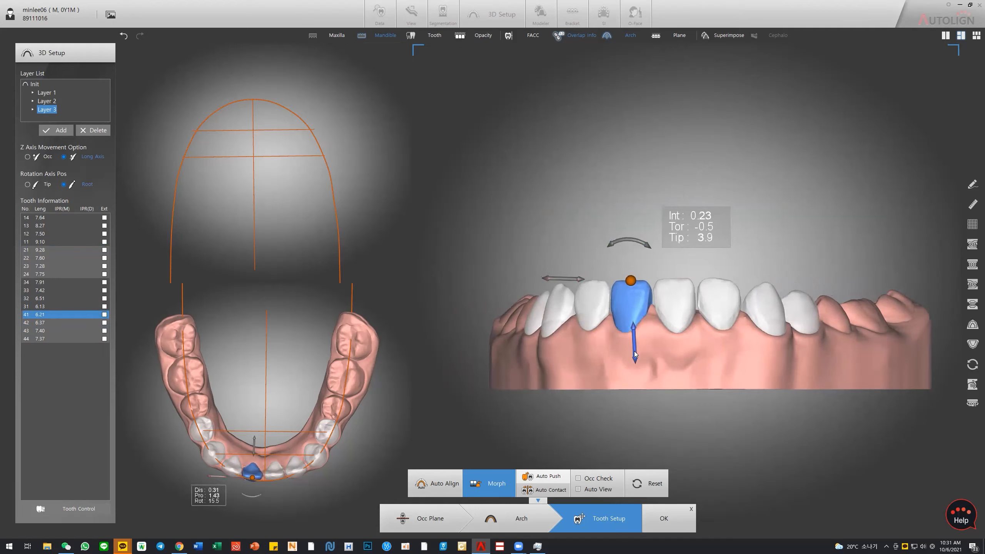
# - Tip lower tooth 42 to about 0.2 and fine-tune its vertical position
pyautogui.click(585, 310)
pyautogui.moveTo(588, 244); pyautogui.dragTo(586, 244)
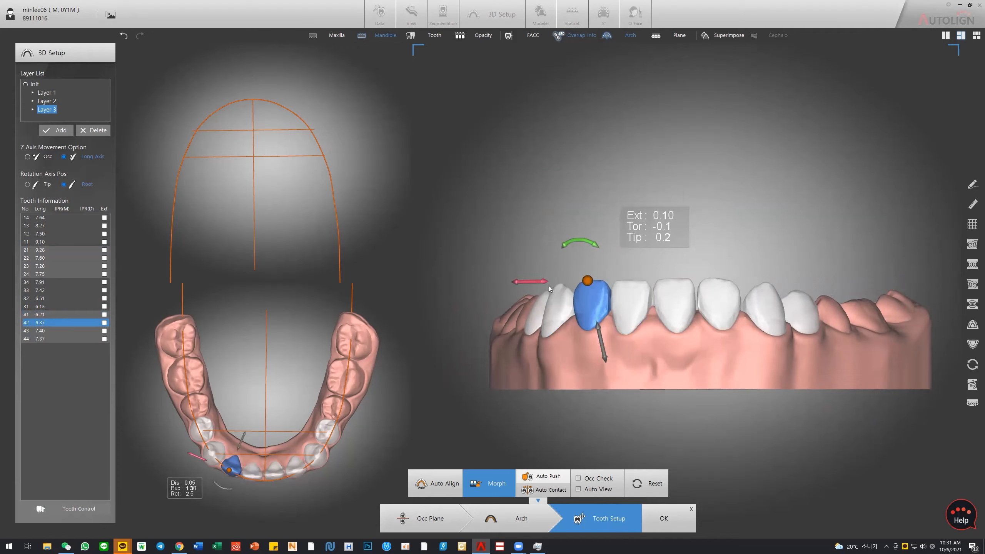
pyautogui.moveTo(603, 353); pyautogui.dragTo(604, 354)
pyautogui.moveTo(904, 350); pyautogui.dragTo(865, 361)
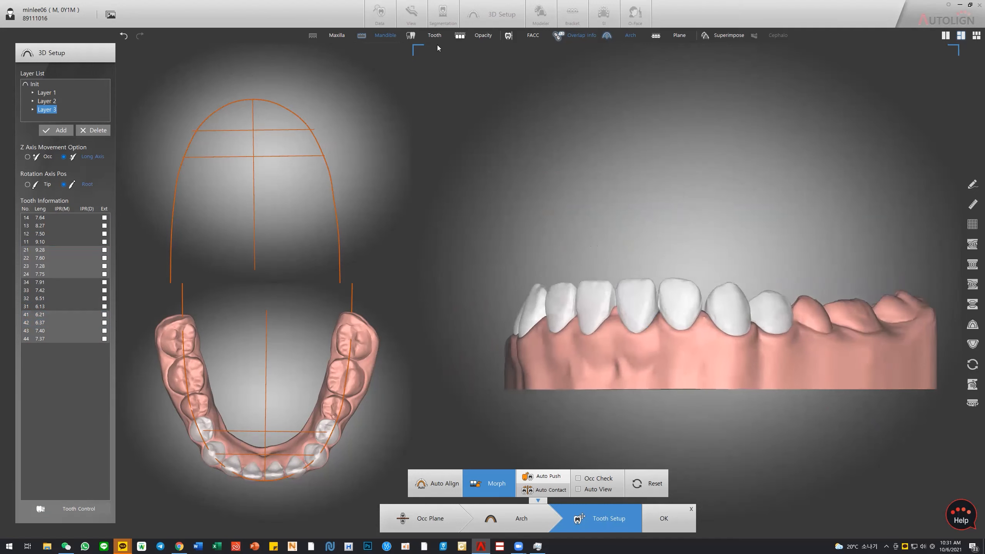
# - Isolate the maxilla and adjust incisor 11 to about 8.2 tip, 0.20 extrusion and 0.31 mesial shift
pyautogui.click(337, 35)
pyautogui.moveTo(613, 287); pyautogui.dragTo(662, 291)
pyautogui.click(658, 234)
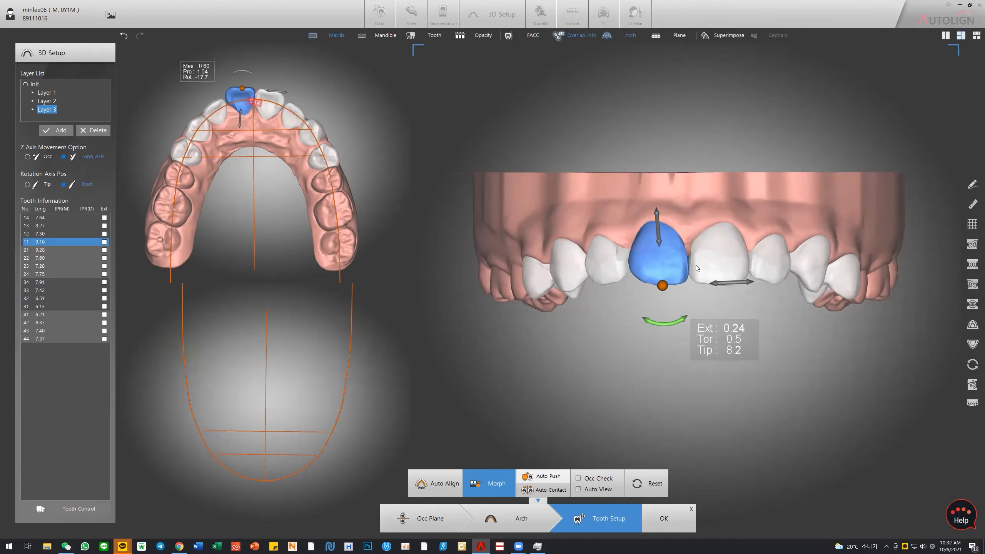
pyautogui.click(771, 308)
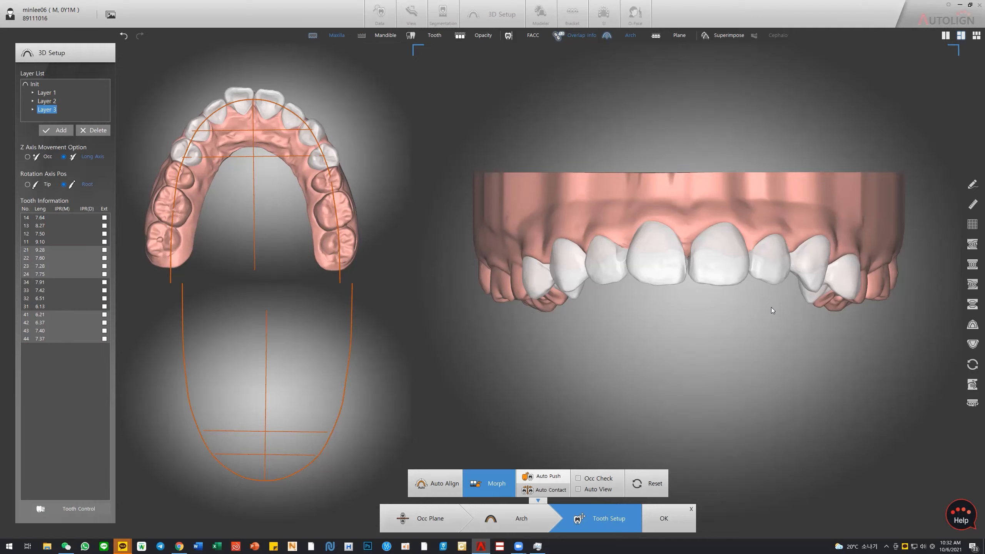
# - Undo the recent tooth movements and redo them with both arches displayed
pyautogui.click(124, 37)
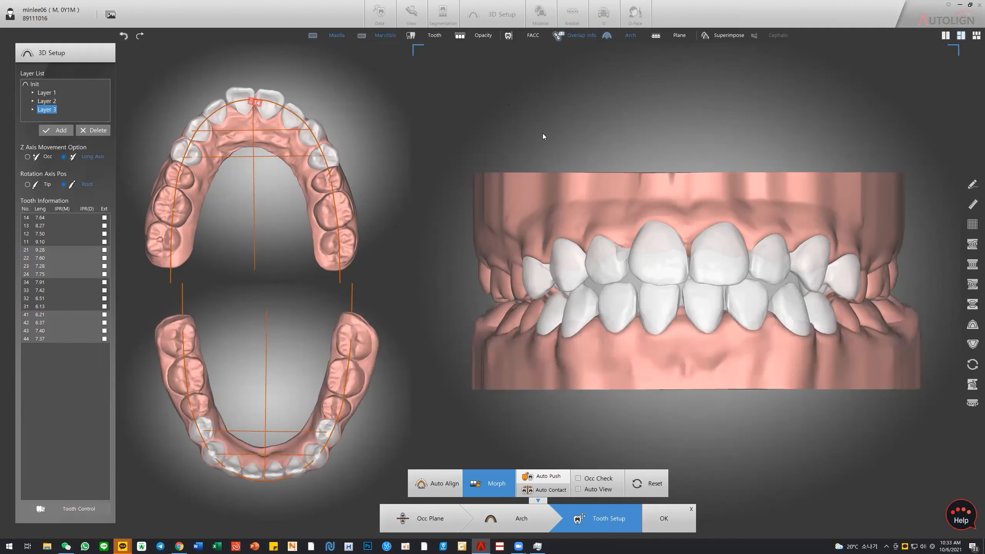
pyautogui.click(143, 38)
pyautogui.click(142, 37)
pyautogui.click(141, 36)
pyautogui.click(141, 36)
pyautogui.click(141, 36)
# - Open Tooth Control for upper incisor 11 and compare its movement values across Layers 1, 2 and 3
pyautogui.click(650, 249)
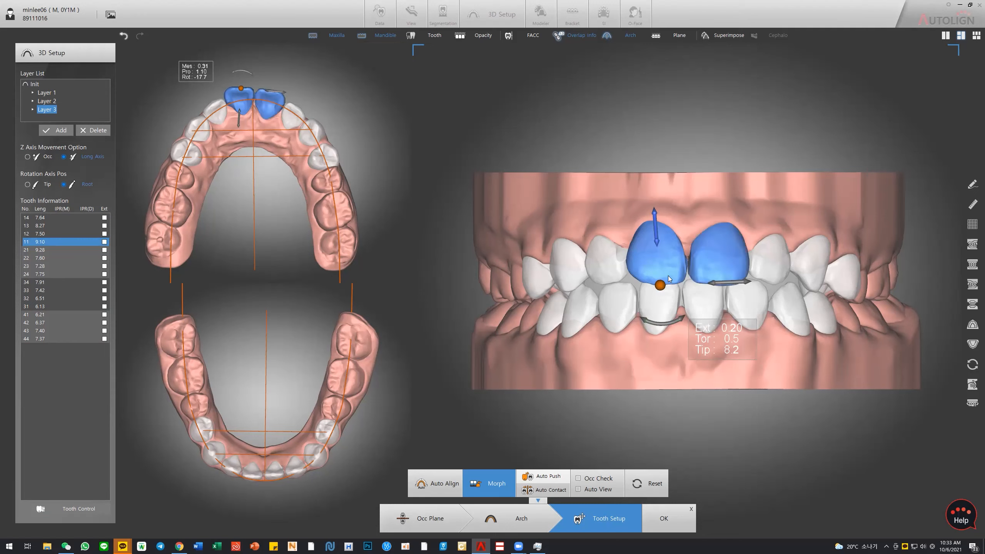
pyautogui.click(663, 261)
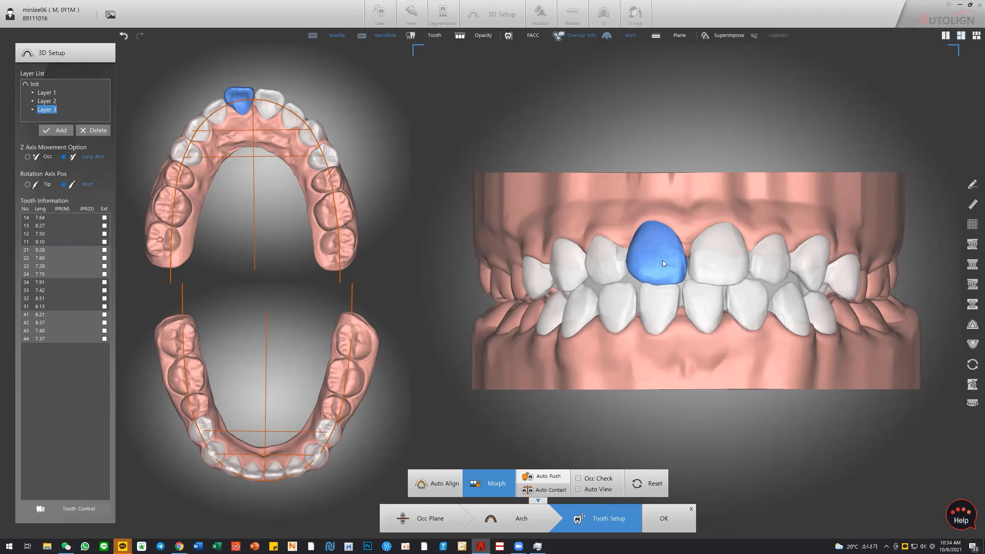
pyautogui.click(69, 508)
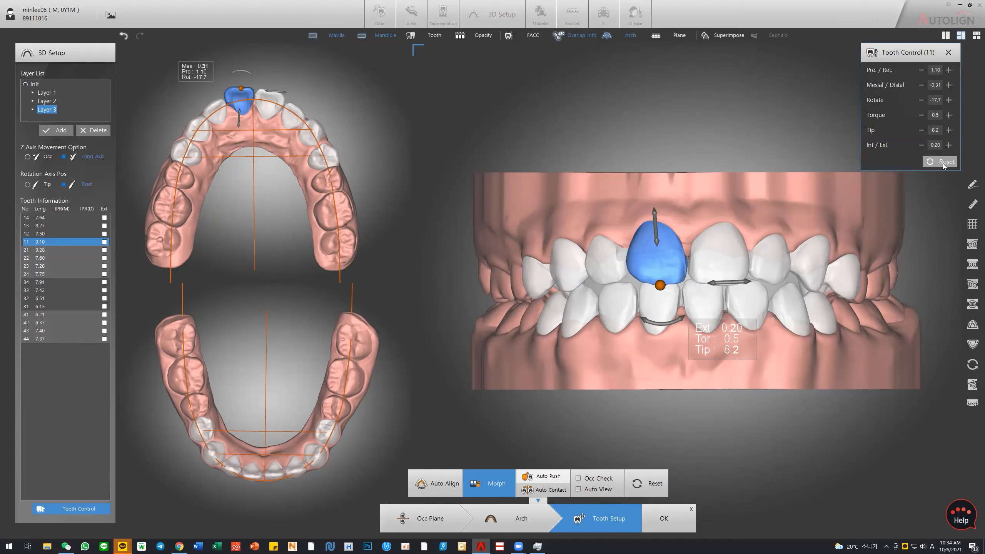
pyautogui.click(53, 93)
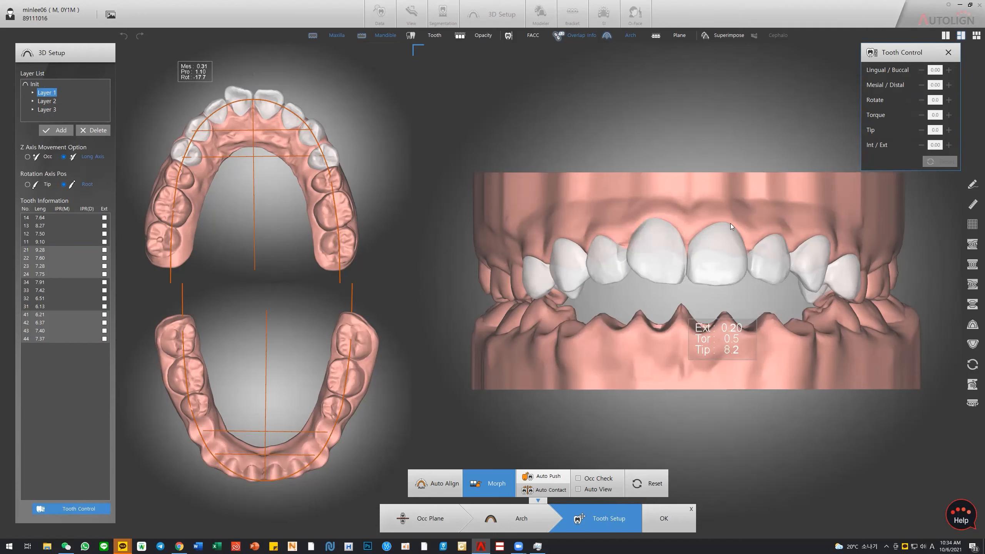
pyautogui.click(657, 252)
pyautogui.click(47, 101)
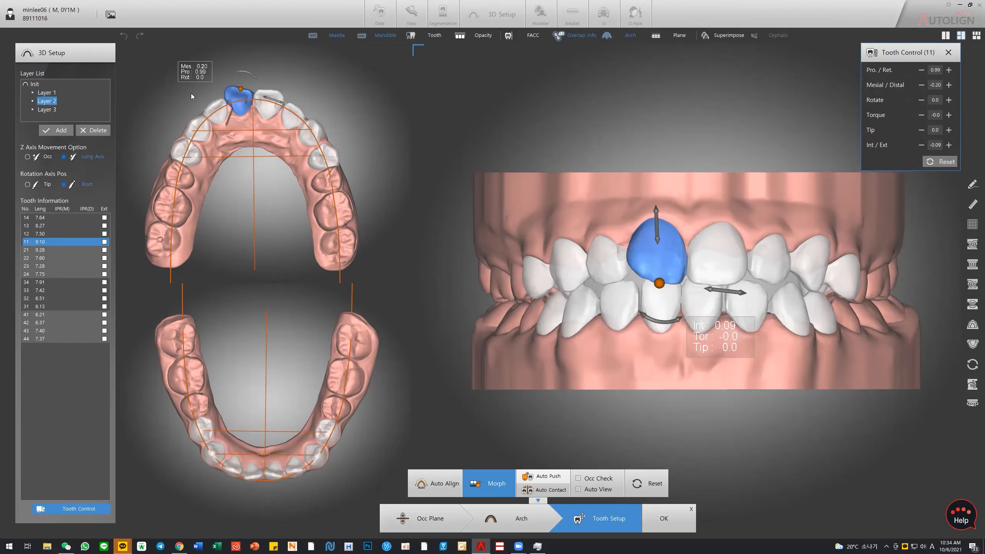
pyautogui.click(47, 109)
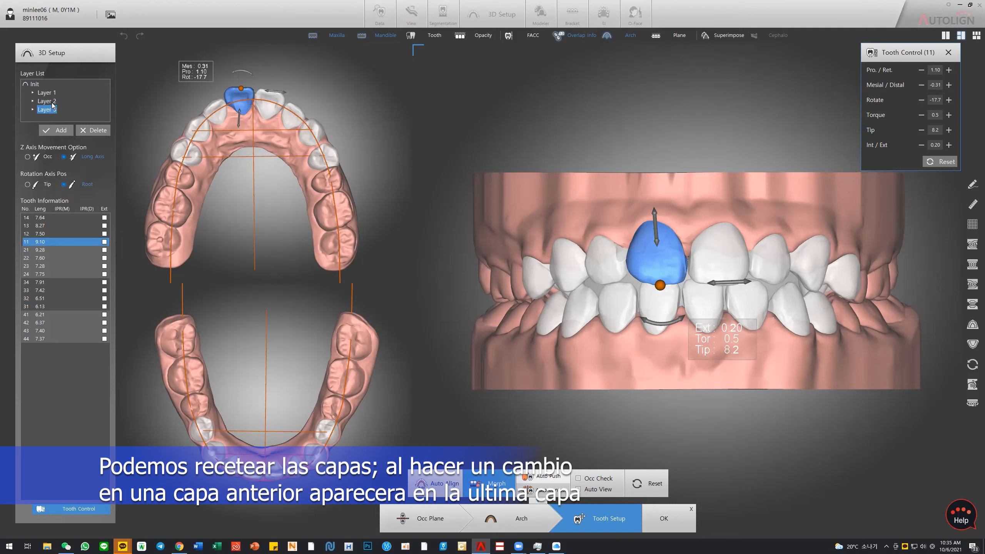
# - Compare the tooth positions of Layer 2 with Layer 3 and close Tooth Control
pyautogui.click(52, 102)
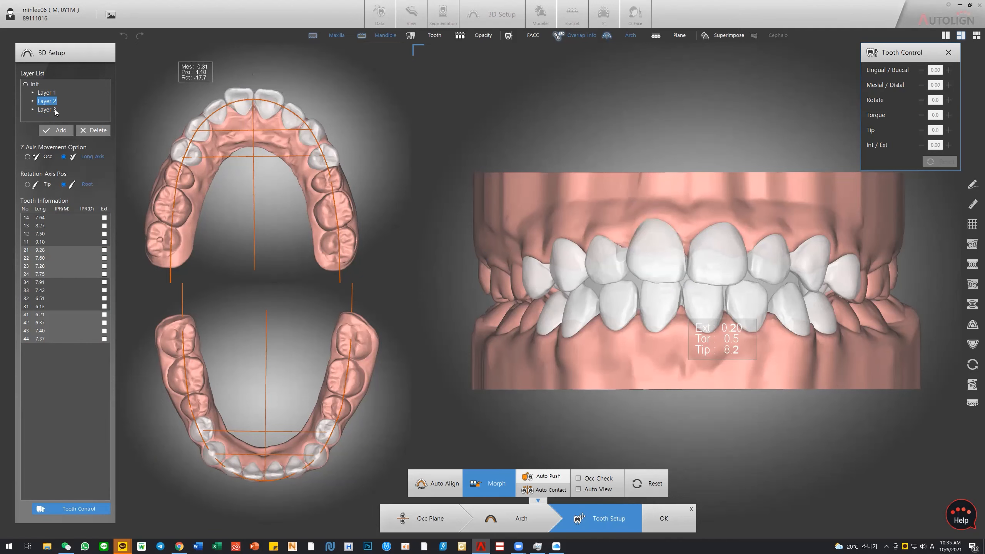
pyautogui.click(55, 111)
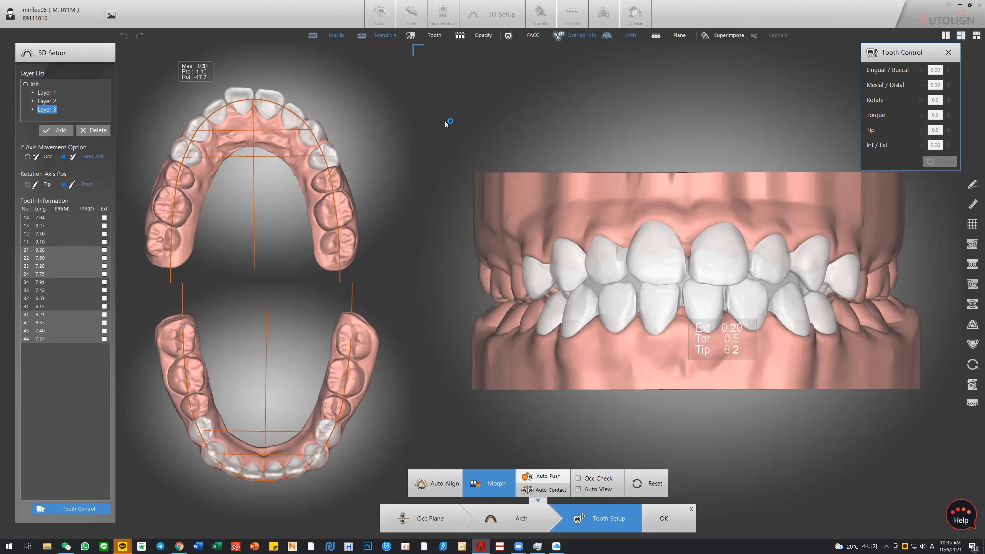
pyautogui.click(949, 52)
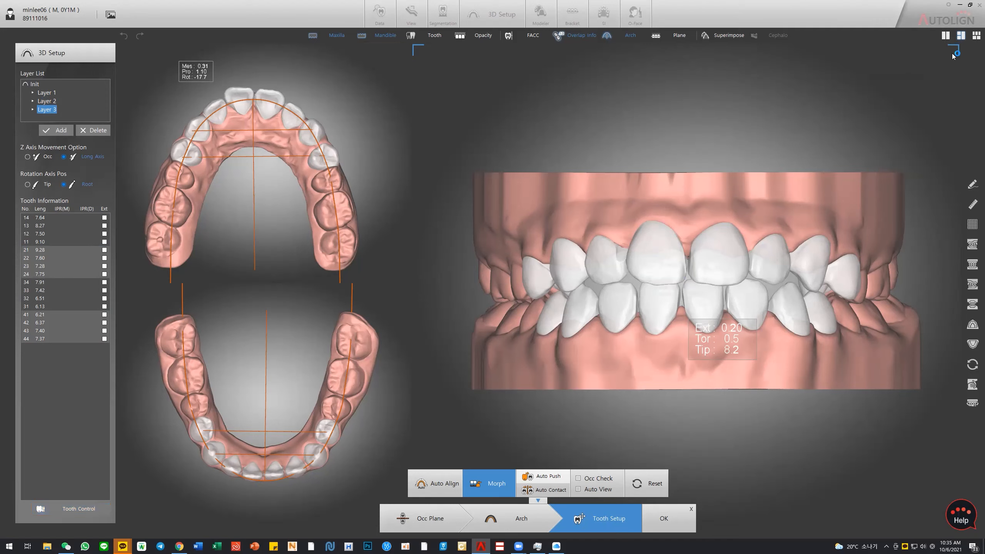
# - Add Layer 4 to the setup and enlarge the upper arch view
pyautogui.click(62, 131)
pyautogui.click(496, 302)
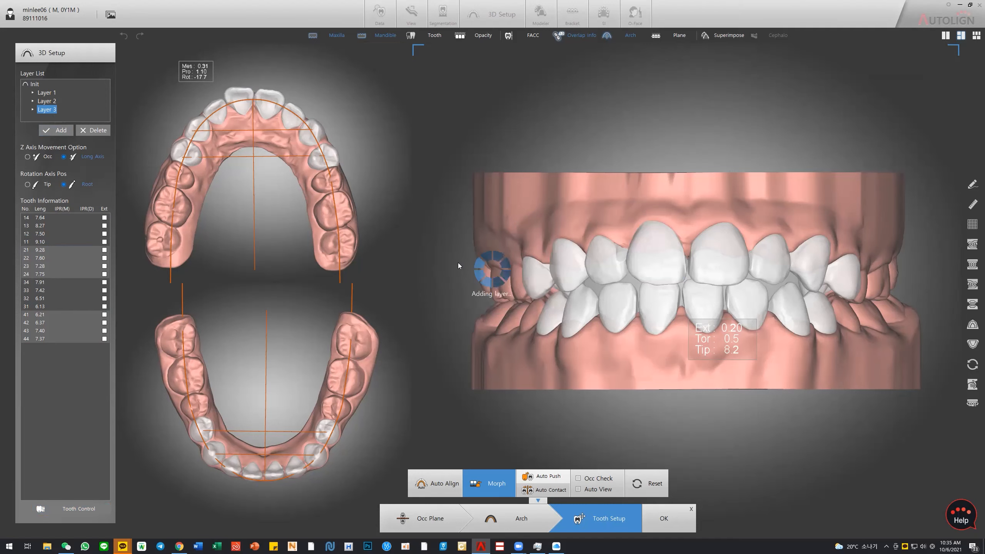
pyautogui.doubleClick(270, 105)
# - Shift upper teeth 11, 12, 13 and 14 toward the arch form in Layer 4, placing 13 about 0.40 distal and 0.62 buccal
pyautogui.moveTo(683, 157); pyautogui.dragTo(645, 171)
pyautogui.moveTo(598, 179); pyautogui.dragTo(594, 182)
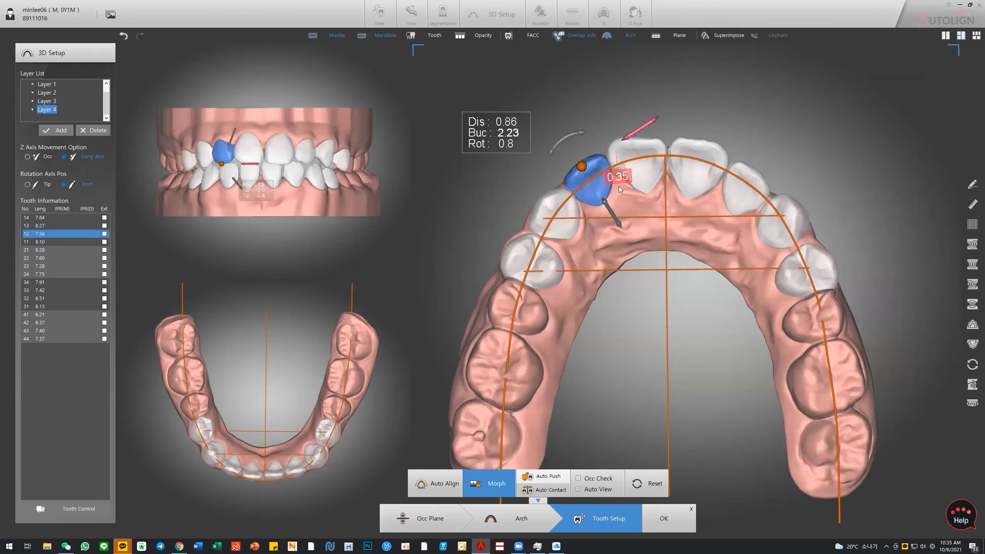
pyautogui.click(547, 210)
pyautogui.moveTo(592, 247)
pyautogui.mouseDown()
pyautogui.moveTo(605, 267)
pyautogui.moveTo(600, 261)
pyautogui.mouseUp()
pyautogui.click(638, 169)
pyautogui.moveTo(636, 205); pyautogui.dragTo(607, 210)
pyautogui.click(592, 194)
pyautogui.click(556, 222)
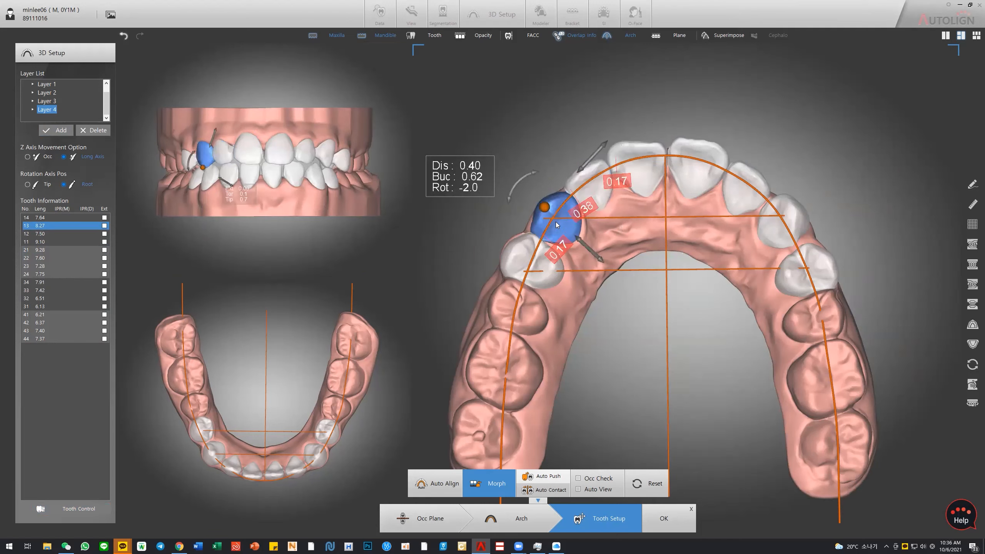
pyautogui.click(539, 257)
pyautogui.moveTo(577, 297); pyautogui.dragTo(599, 306)
# - Shift upper teeth 21, 22 and 23 toward the arch form, placing 23 about 0.36 distal and 0.01 lingual
pyautogui.click(698, 167)
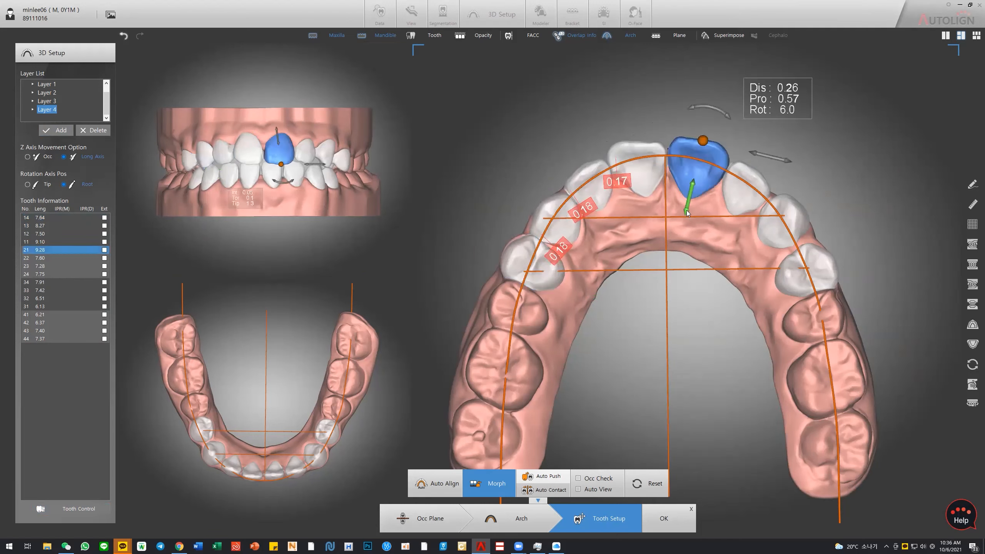
pyautogui.click(743, 190)
pyautogui.moveTo(720, 222); pyautogui.dragTo(744, 262)
pyautogui.click(772, 227)
pyautogui.click(709, 176)
pyautogui.click(743, 199)
pyautogui.click(769, 231)
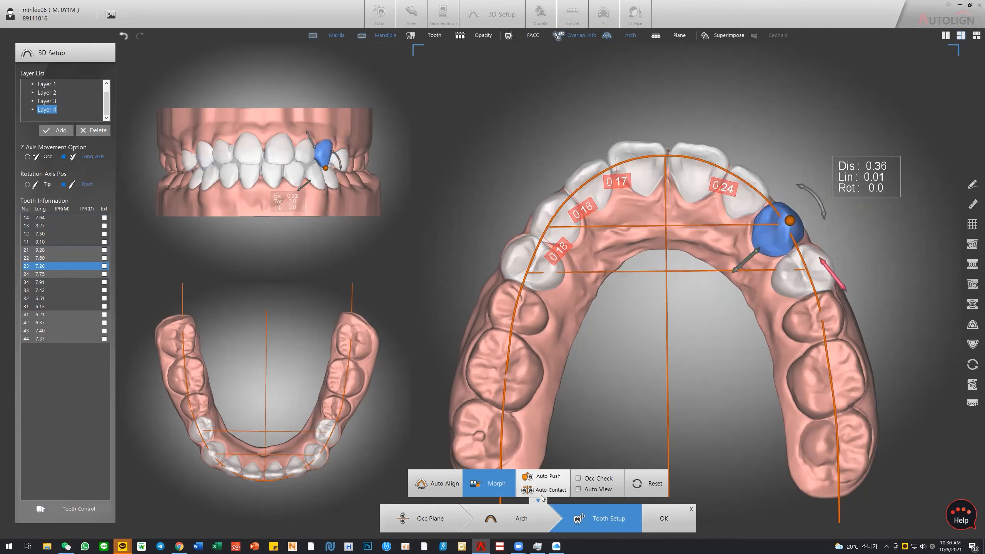
# - Shift upper tooth 23 along the arch toward tooth 24 with Auto Contact, placing it about 0.54 distal and 0.03 lingual
pyautogui.scroll(4, 773, 327)
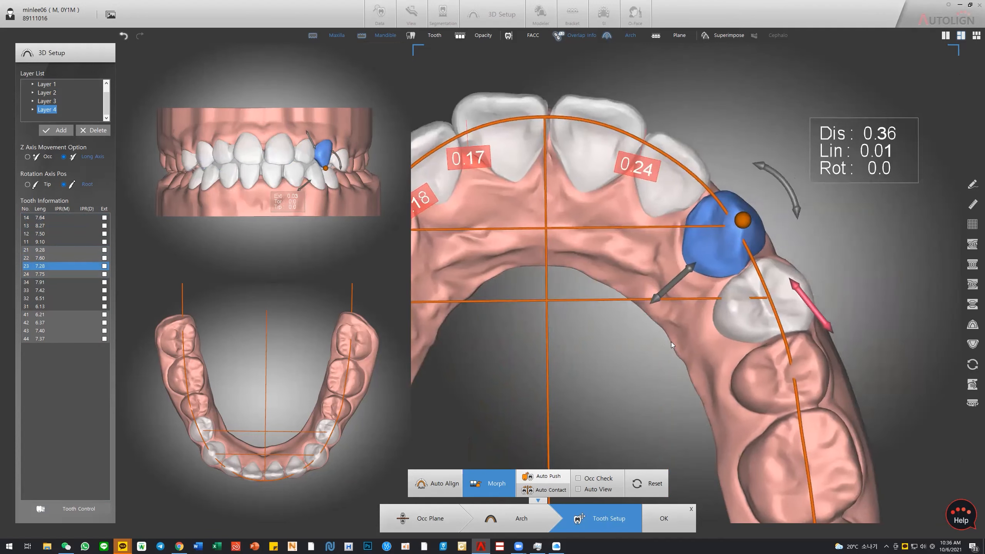
pyautogui.moveTo(675, 352); pyautogui.dragTo(669, 361, button='middle')
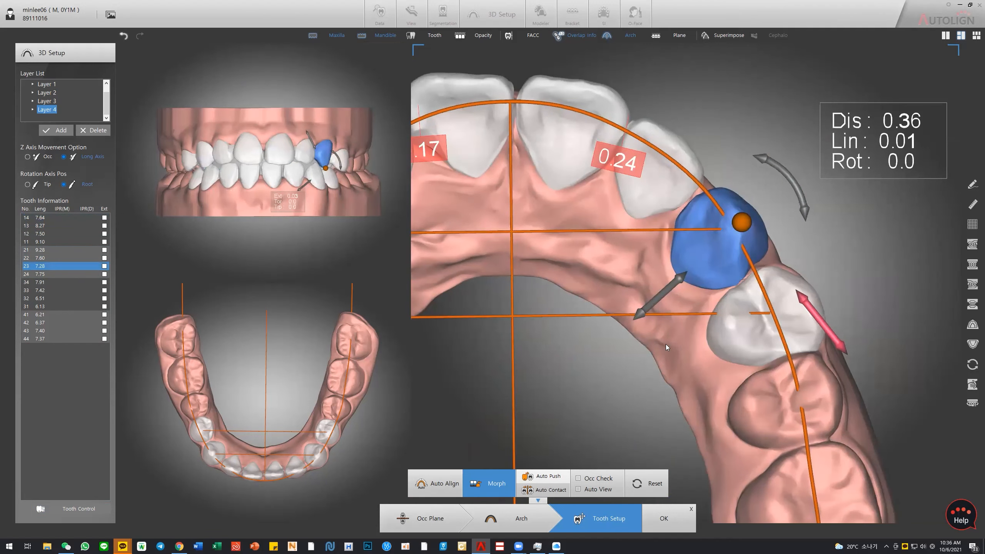
pyautogui.moveTo(816, 322); pyautogui.dragTo(815, 319)
pyautogui.scroll(4, 737, 198)
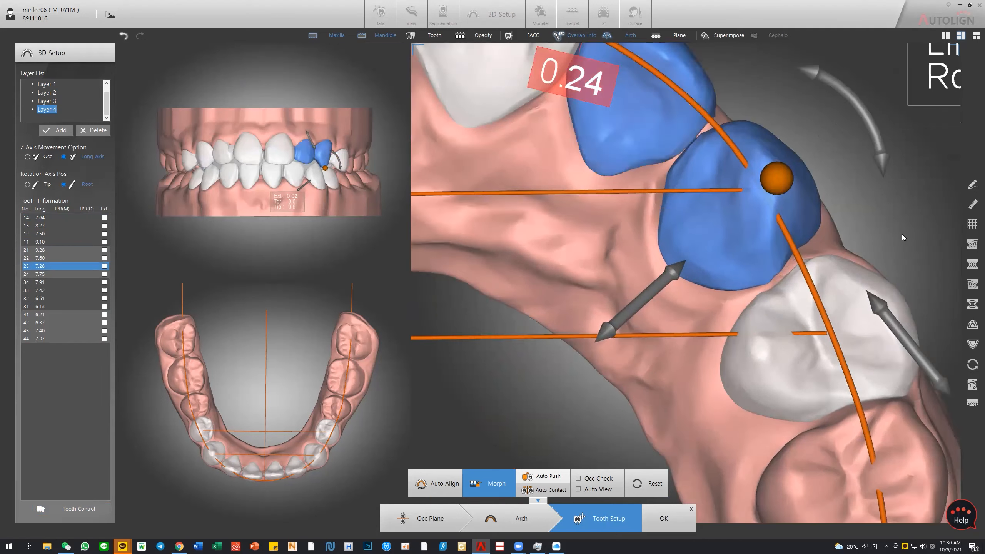
pyautogui.moveTo(897, 348); pyautogui.dragTo(898, 360)
pyautogui.click(563, 495)
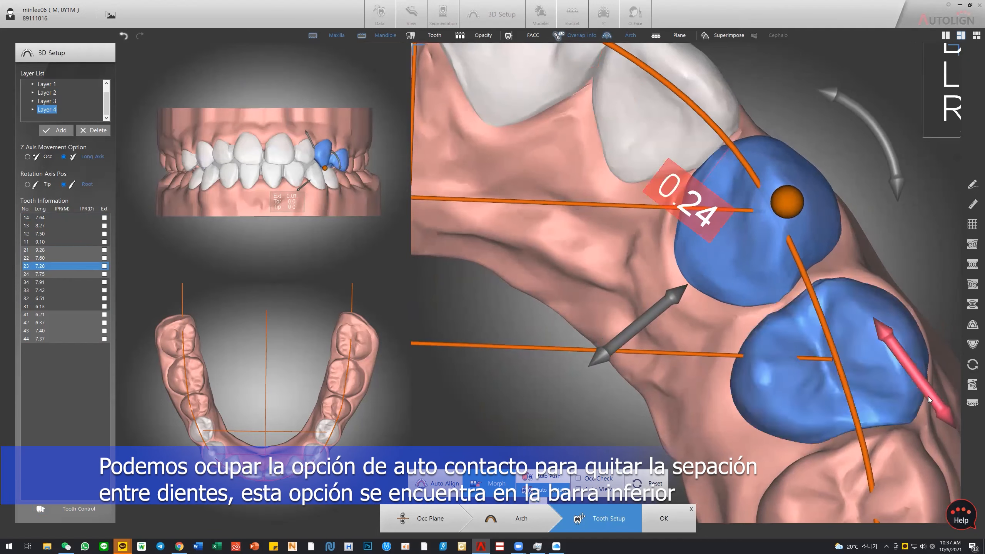
pyautogui.moveTo(929, 397); pyautogui.dragTo(840, 265)
pyautogui.moveTo(933, 400); pyautogui.dragTo(942, 403)
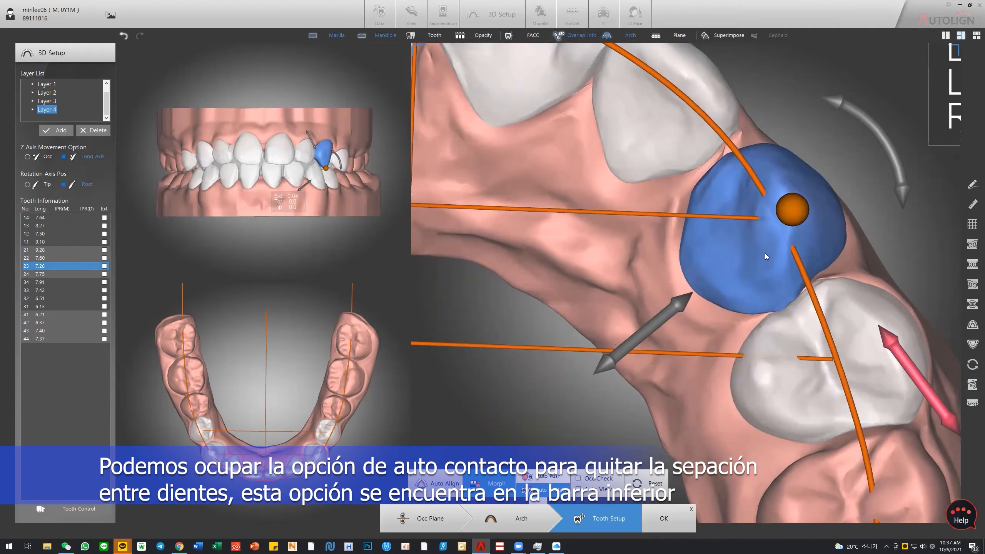
pyautogui.scroll(-2, 806, 293)
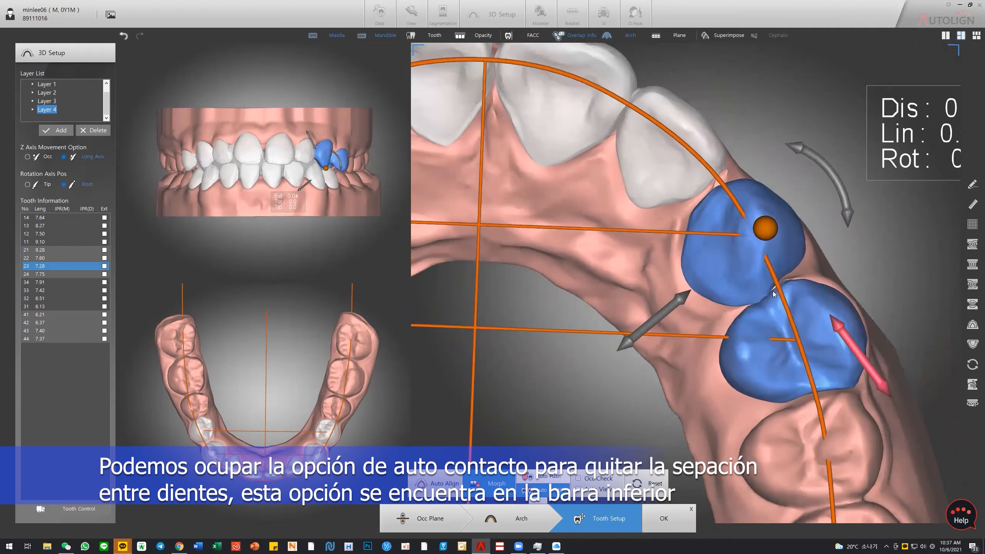
pyautogui.scroll(-1, 651, 229)
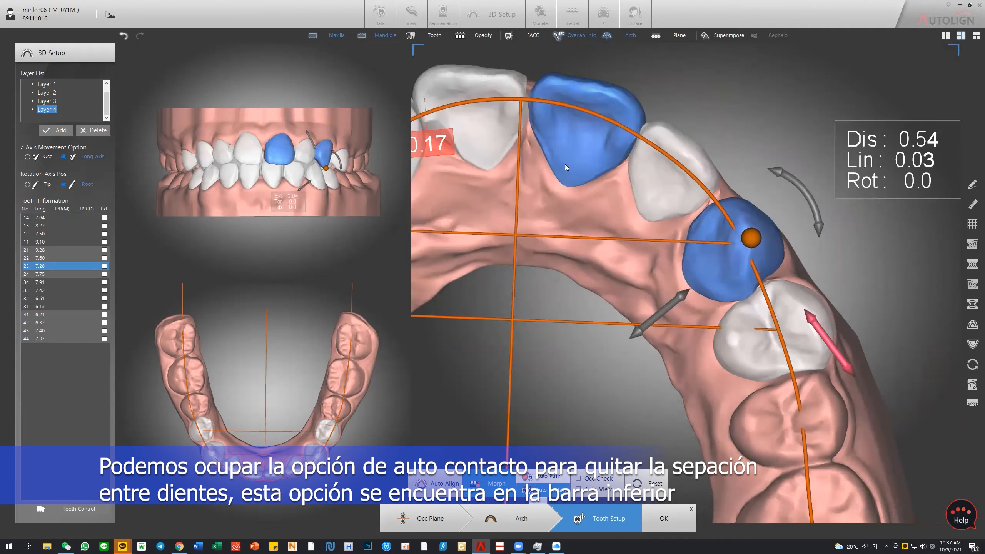
pyautogui.scroll(-1, 561, 245)
pyautogui.scroll(-1, 578, 243)
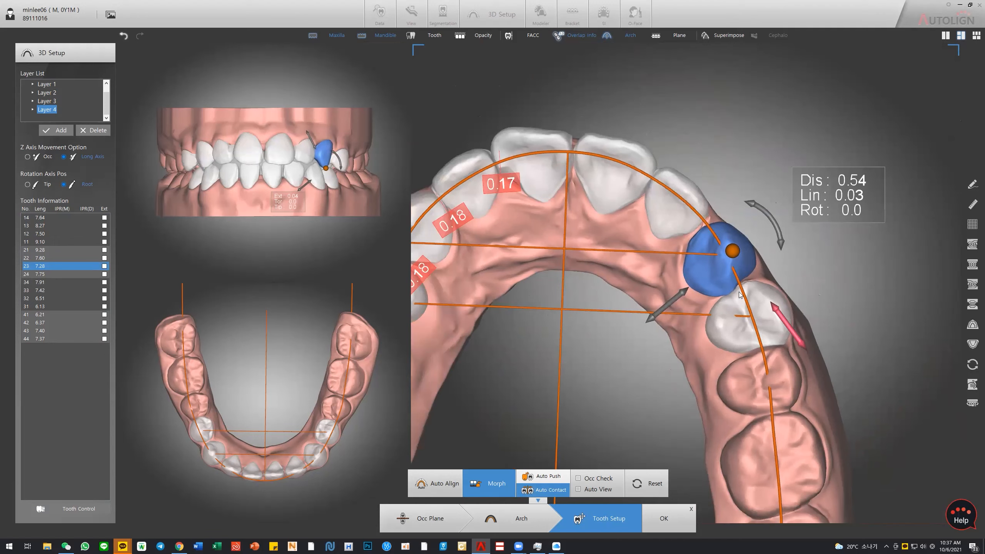
# - Adjust upper tooth 21 in the retraction and distal directions beside tooth 22, placing it about 0.36 distal
pyautogui.click(677, 209)
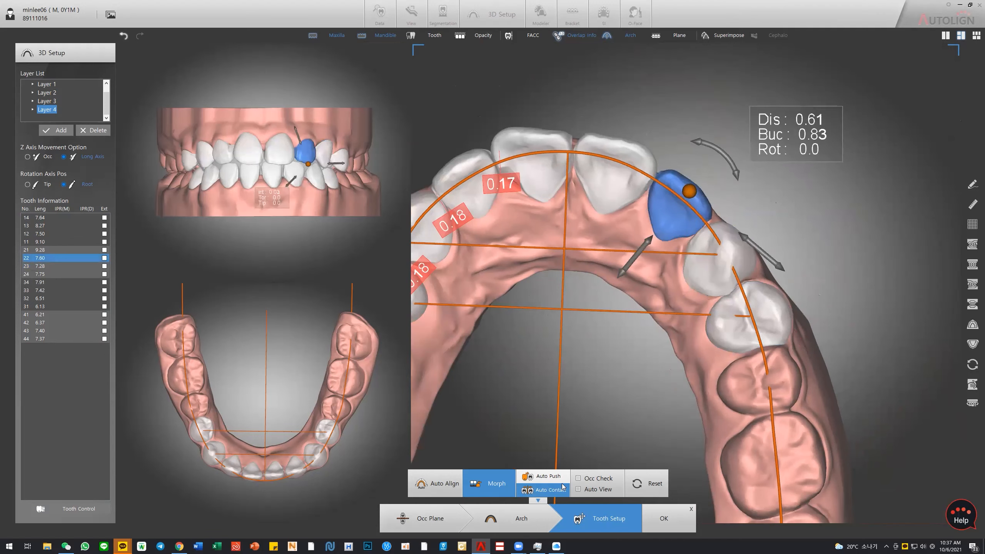
pyautogui.scroll(-2, 666, 189)
pyautogui.click(629, 181)
pyautogui.moveTo(608, 222); pyautogui.dragTo(606, 227)
pyautogui.moveTo(704, 184); pyautogui.dragTo(705, 182)
# - Shift upper teeth 22 and 23 inward, placing 23 about 0.54 distal and 0.52 lingual, and retract tooth 21 about 0.41
pyautogui.click(679, 214)
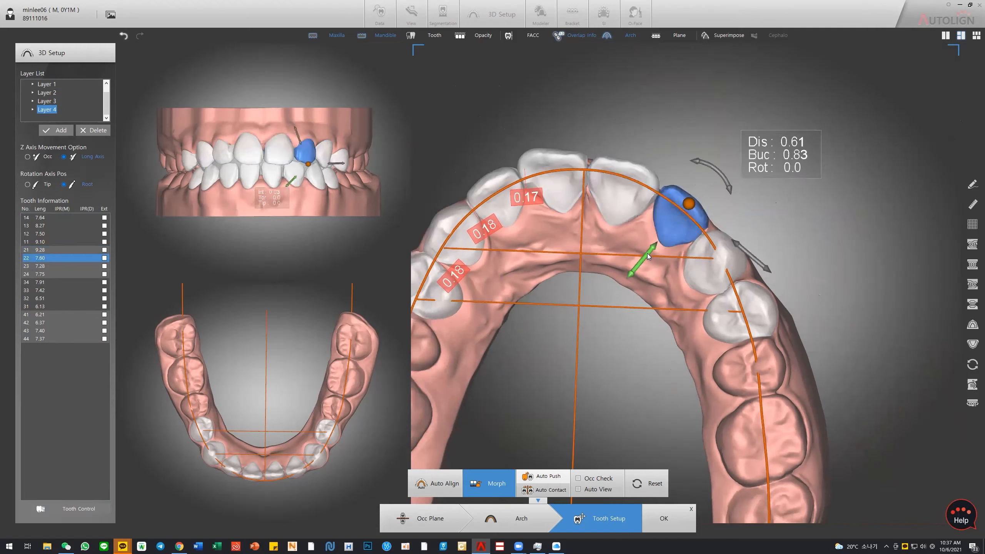
pyautogui.click(719, 249)
pyautogui.moveTo(684, 292); pyautogui.dragTo(727, 297)
pyautogui.click(728, 301)
pyautogui.click(712, 256)
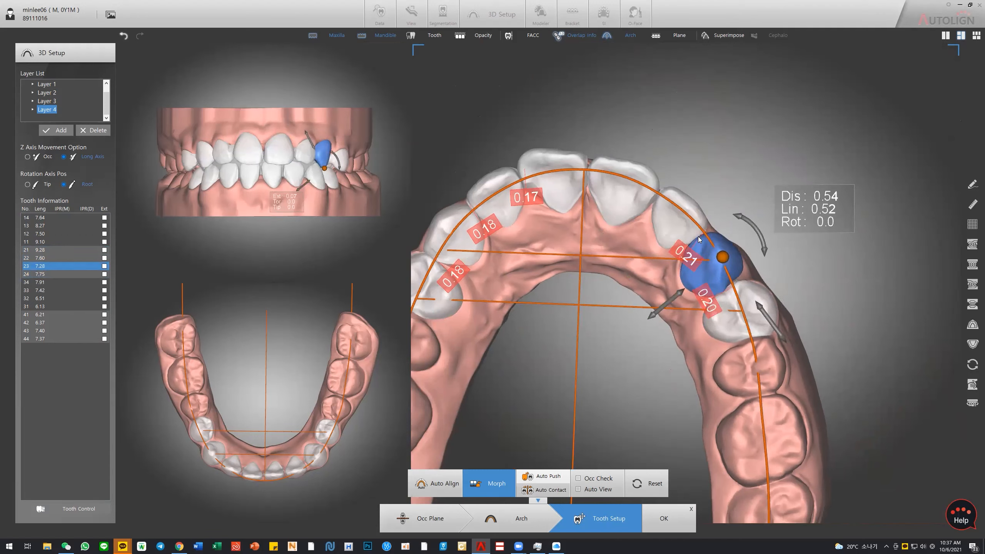
pyautogui.click(682, 223)
pyautogui.moveTo(683, 223); pyautogui.dragTo(681, 222)
pyautogui.click(628, 203)
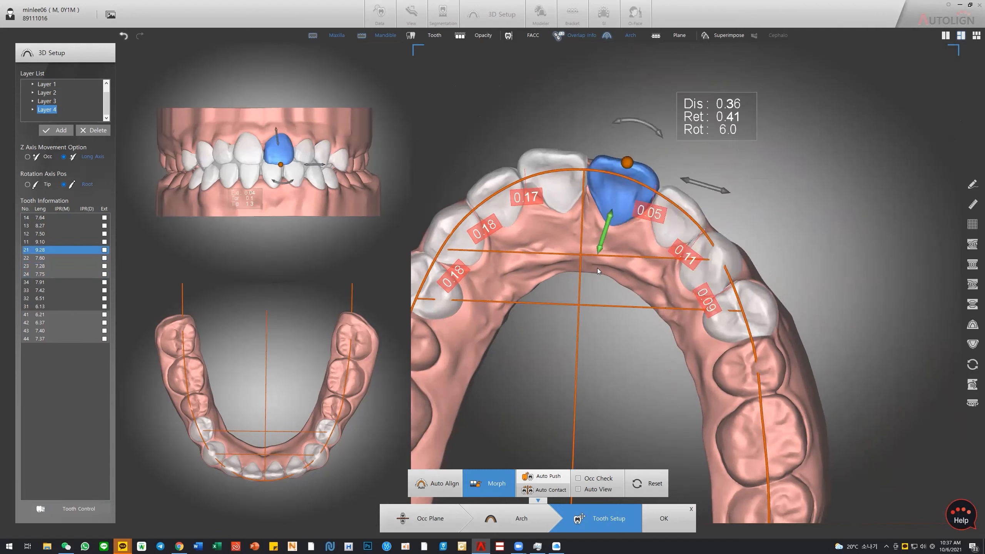
pyautogui.scroll(-1, 597, 269)
pyautogui.moveTo(608, 252); pyautogui.dragTo(609, 249)
# - Enlarge the lower arch view and adjust lower teeth 34 and 33 toward the arch form
pyautogui.moveTo(285, 163); pyautogui.dragTo(242, 193, button='right')
pyautogui.doubleClick(358, 336)
pyautogui.click(812, 337)
pyautogui.moveTo(814, 341); pyautogui.dragTo(811, 338)
pyautogui.click(790, 387)
pyautogui.moveTo(790, 387); pyautogui.dragTo(622, 307)
# - Go through lower teeth 32 to 44 along the arch form and nudge tooth 44 to about 0.24 mesial and 0.31 buccal
pyautogui.click(750, 412)
pyautogui.click(707, 414)
pyautogui.click(665, 416)
pyautogui.click(621, 407)
pyautogui.click(585, 382)
pyautogui.click(571, 337)
pyautogui.press('Up')
pyautogui.press('Down')
pyautogui.press('Down')
pyautogui.press('Down')
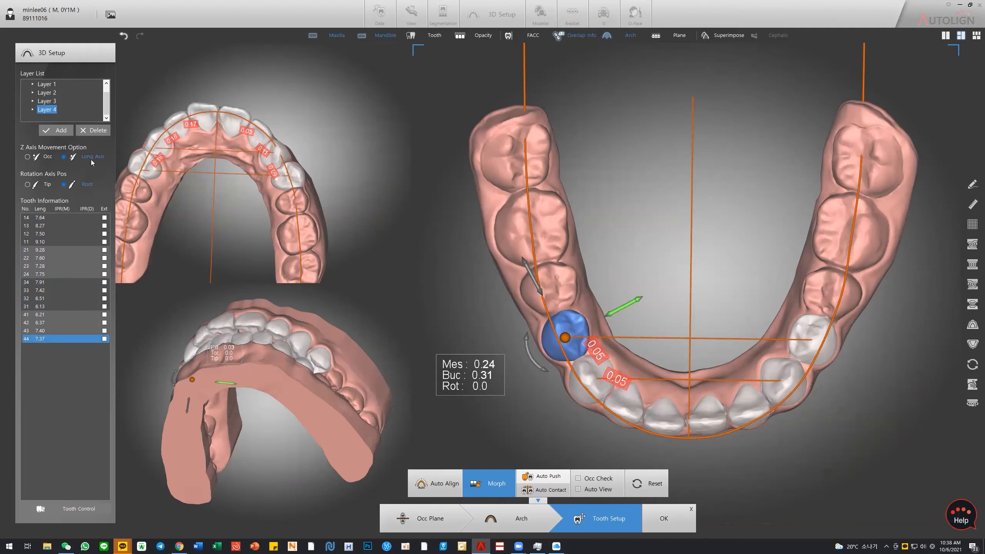
# - Enlarge the upper arch to a single view and start mesial IPR on upper tooth 14
pyautogui.click(199, 201)
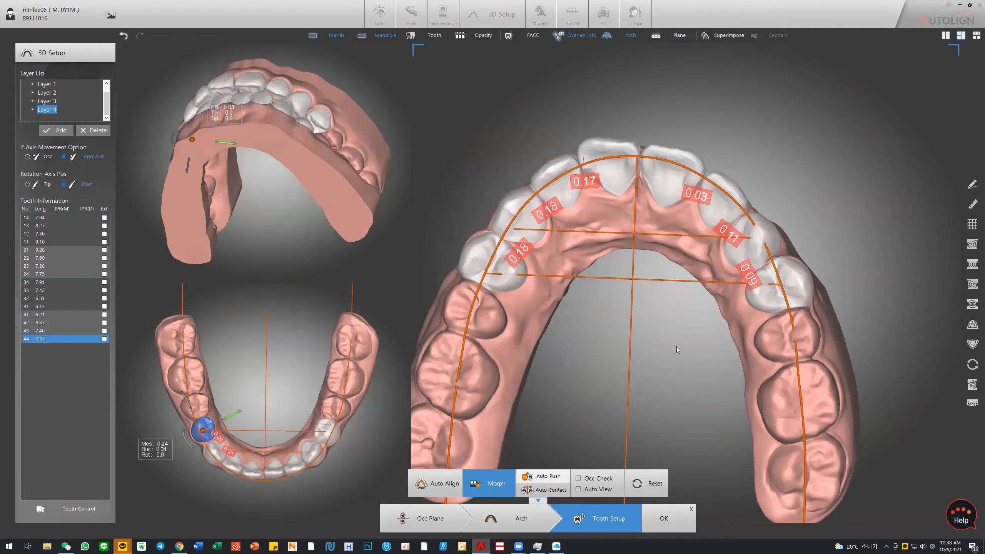
pyautogui.doubleClick(677, 331)
pyautogui.moveTo(550, 305); pyautogui.dragTo(633, 307, button='middle')
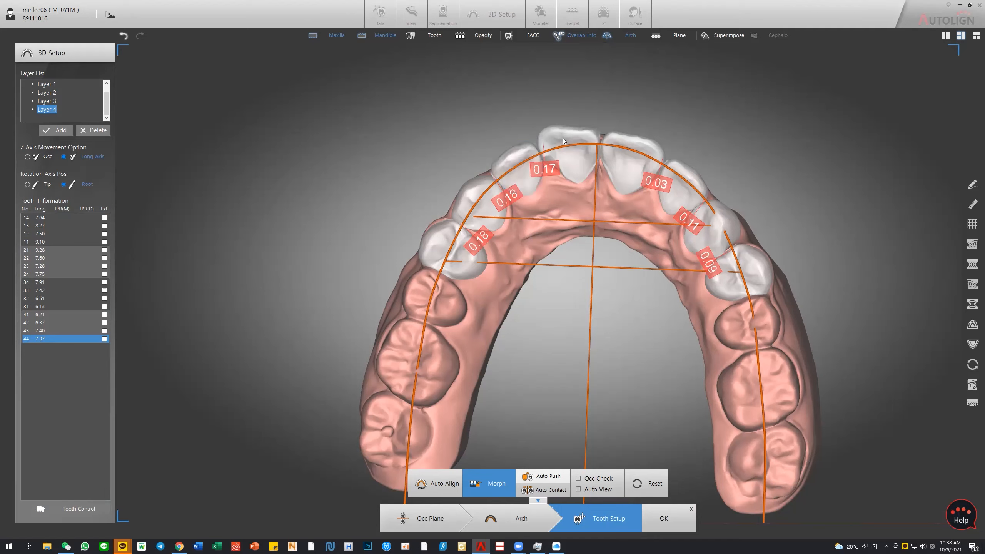
pyautogui.click(457, 251)
pyautogui.rightClick(457, 248)
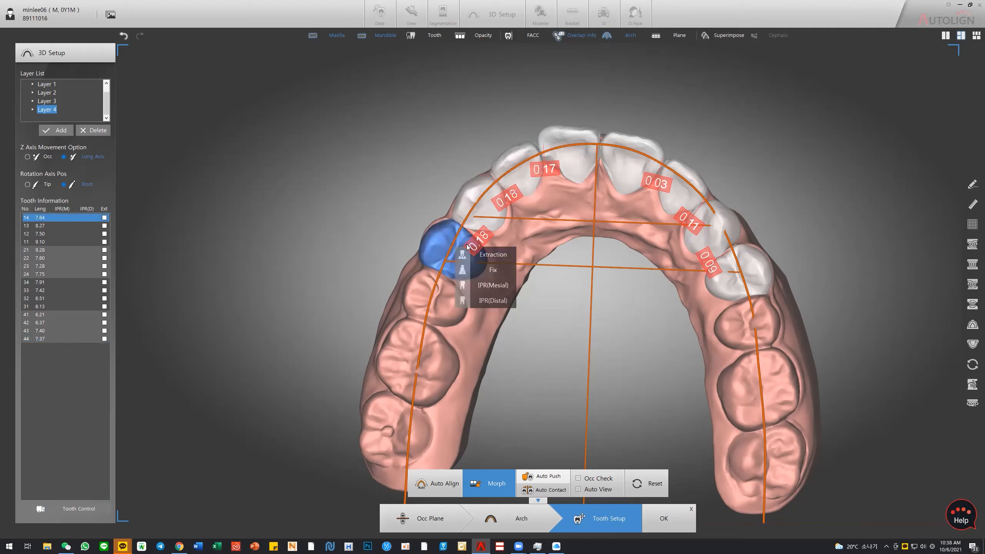
pyautogui.click(504, 285)
# - Inspect the IPR disc between upper teeth 14 and 13 and set its thickness to 0.1 mm
pyautogui.moveTo(553, 259); pyautogui.dragTo(741, 361, button='right')
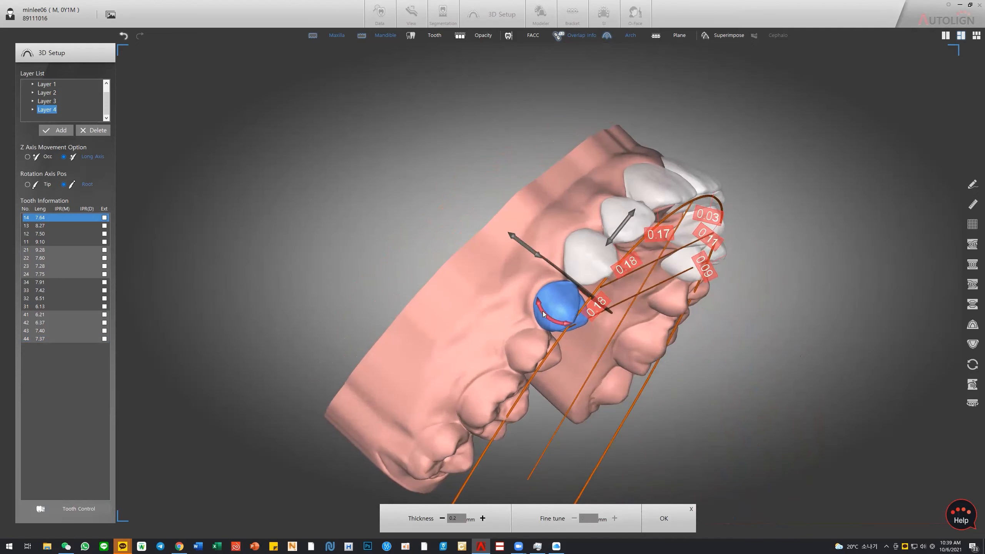
pyautogui.moveTo(700, 311); pyautogui.dragTo(483, 175, button='right')
pyautogui.moveTo(518, 250); pyautogui.dragTo(494, 284, button='right')
pyautogui.moveTo(487, 164); pyautogui.dragTo(783, 394, button='right')
pyautogui.moveTo(703, 364); pyautogui.dragTo(575, 283, button='right')
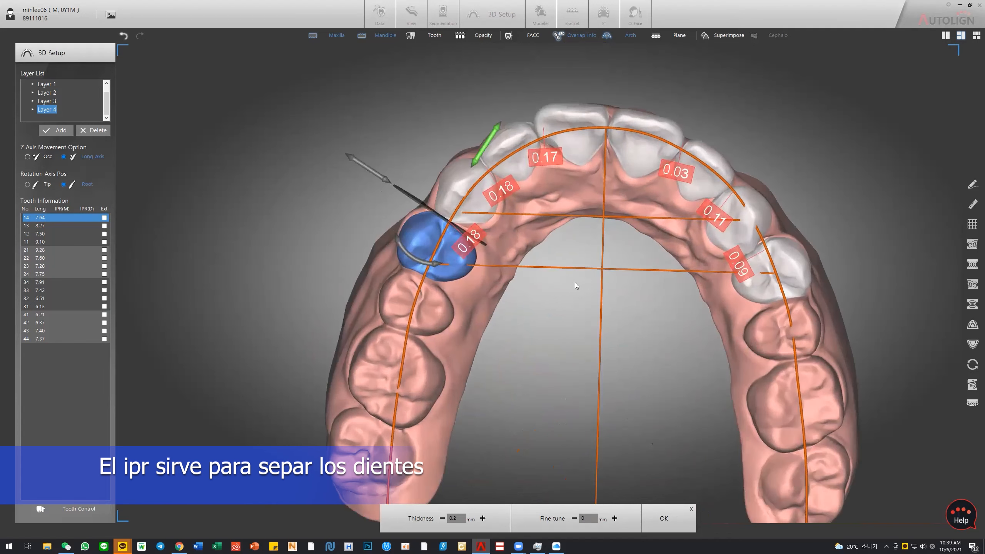
pyautogui.scroll(2, 575, 282)
pyautogui.moveTo(563, 251); pyautogui.dragTo(686, 306, button='middle')
pyautogui.scroll(4, 561, 299)
pyautogui.click(544, 321)
pyautogui.moveTo(808, 364); pyautogui.dragTo(787, 307, button='right')
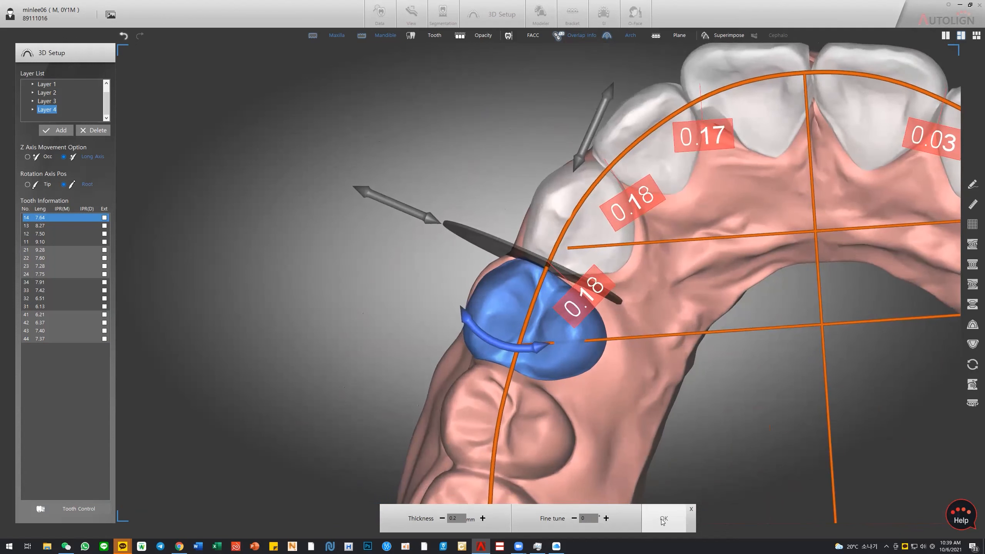
pyautogui.click(442, 519)
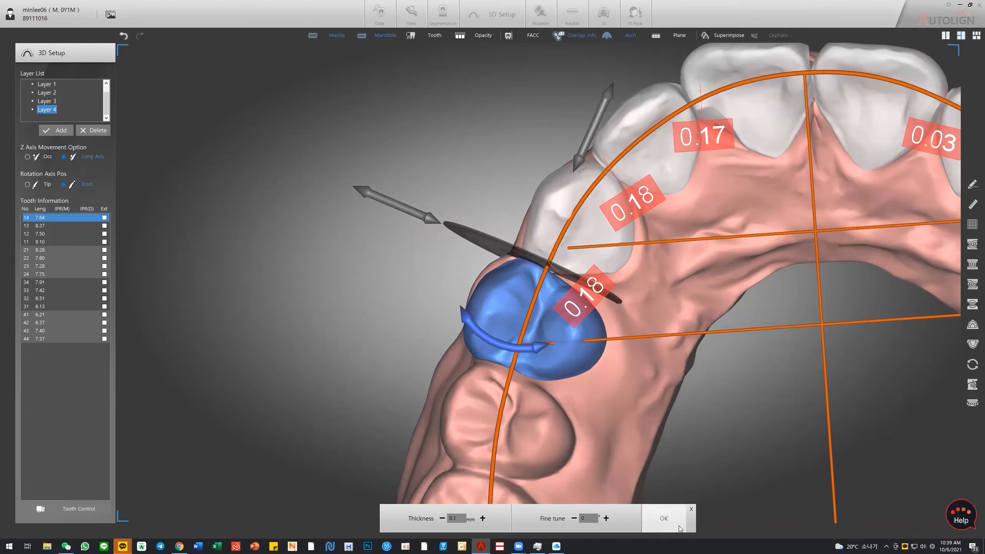
# - Try a fine-tune angle of 2° on the IPR disc and return it to 0
pyautogui.moveTo(732, 287); pyautogui.dragTo(659, 427, button='right')
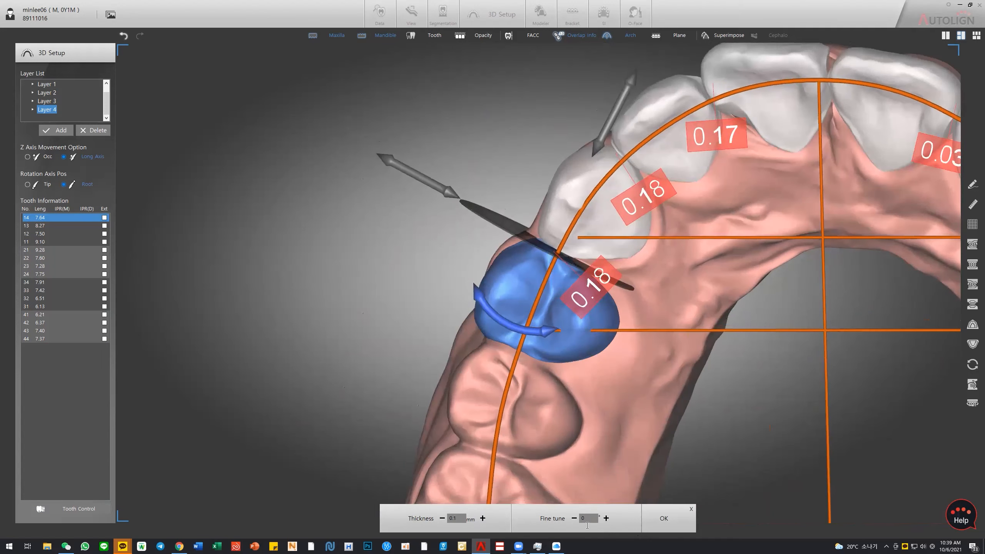
pyautogui.click(606, 519)
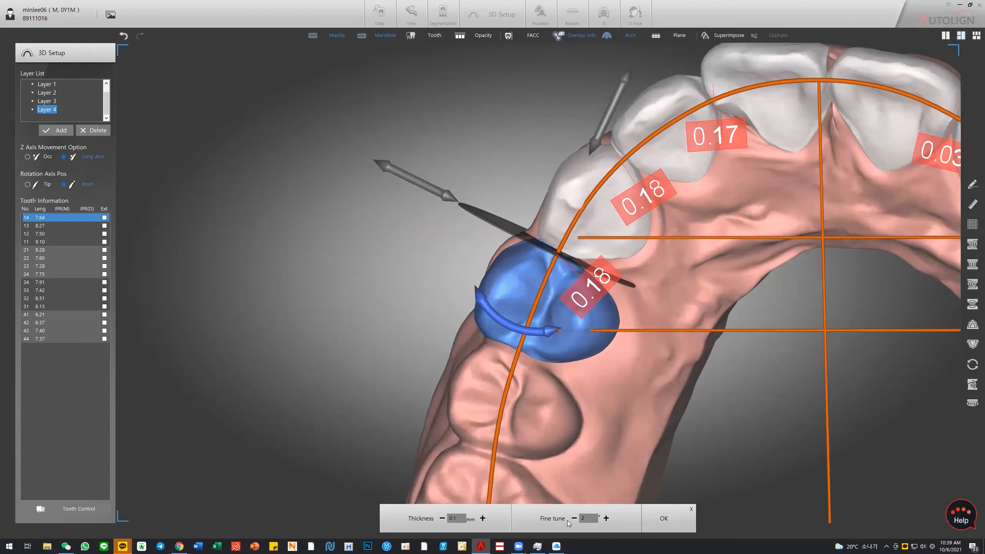
pyautogui.click(574, 518)
# - Adjust the angle and mesiodistal position of the IPR disc at tooth 14 and apply the mesial IPR
pyautogui.moveTo(669, 341); pyautogui.dragTo(741, 351, button='right')
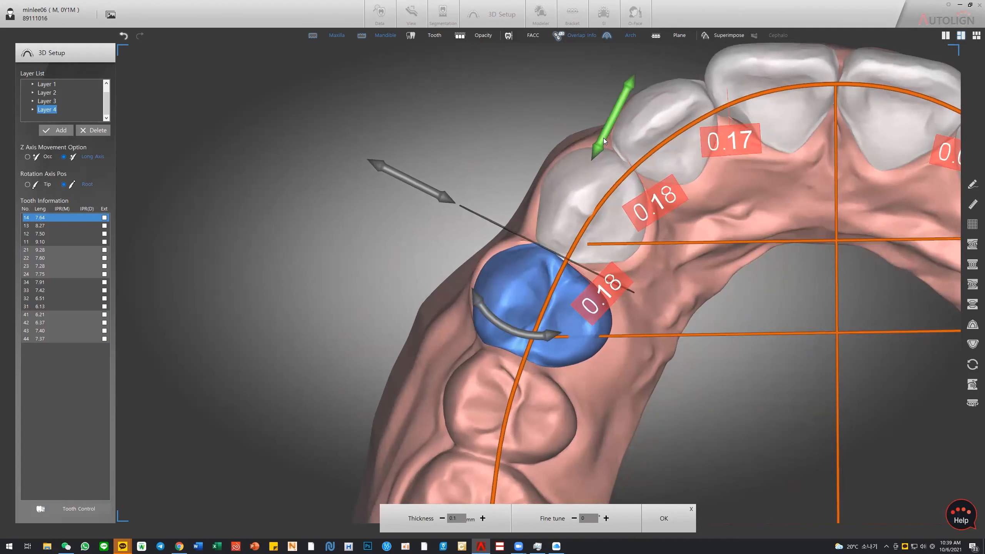
pyautogui.moveTo(479, 305); pyautogui.dragTo(476, 299)
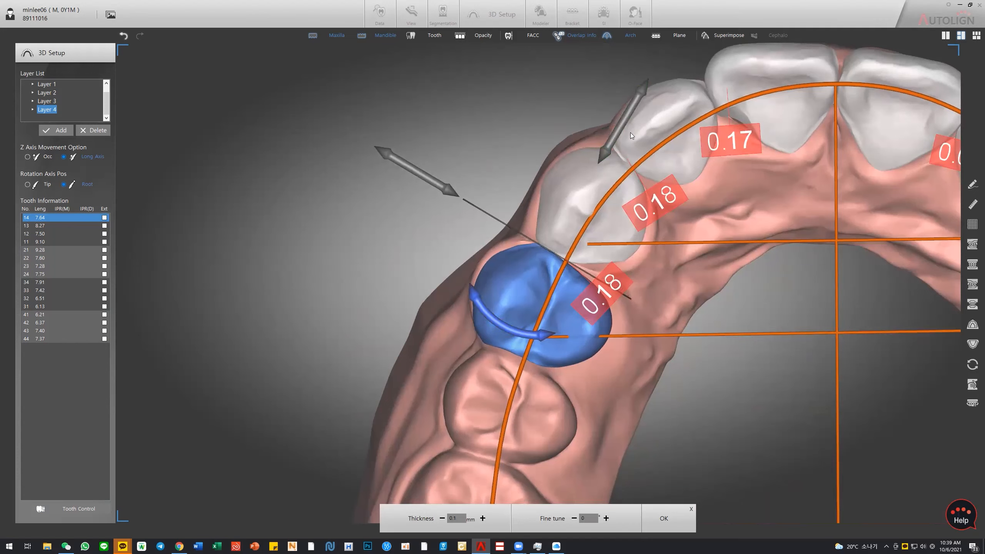
pyautogui.click(615, 134)
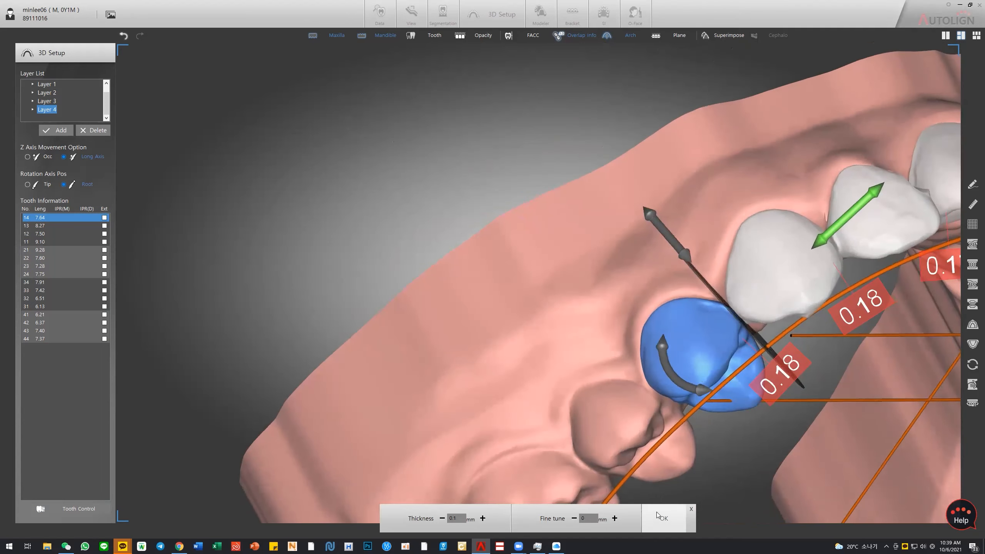
pyautogui.click(658, 515)
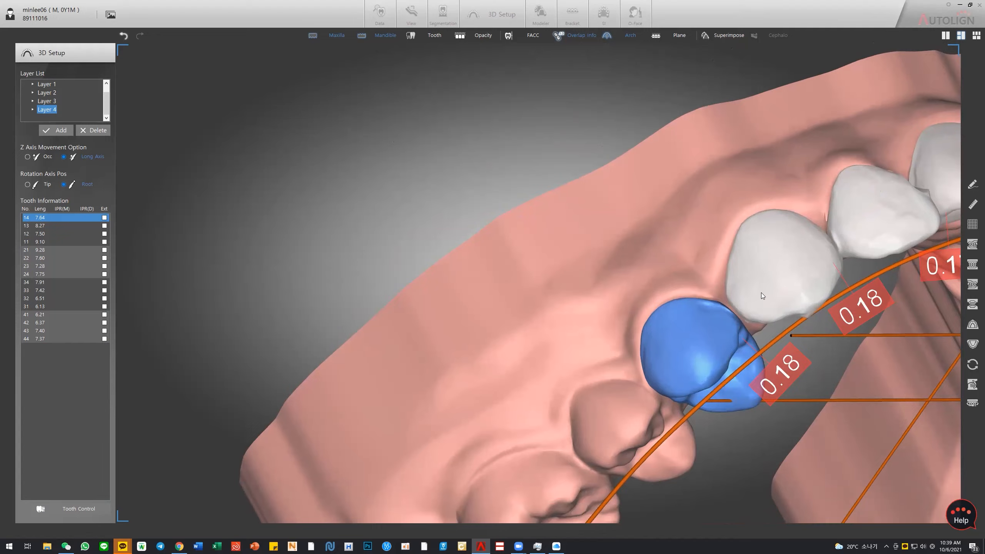
# - Switch to the other Autolign window, open the Protrusion 2 case in Modeler and display its Layer 1
pyautogui.hotkey('alt', 'Tab')
pyautogui.click(486, 544)
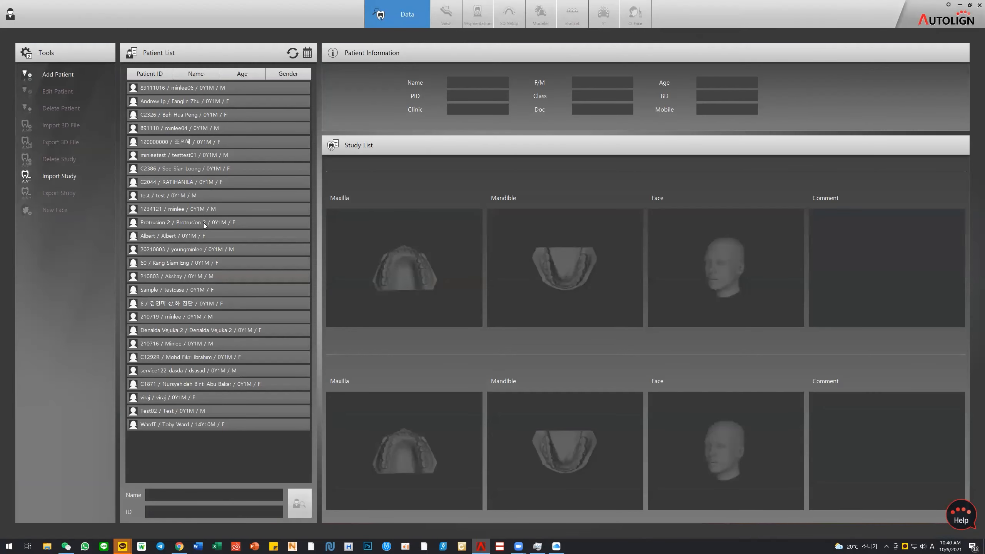
pyautogui.click(203, 223)
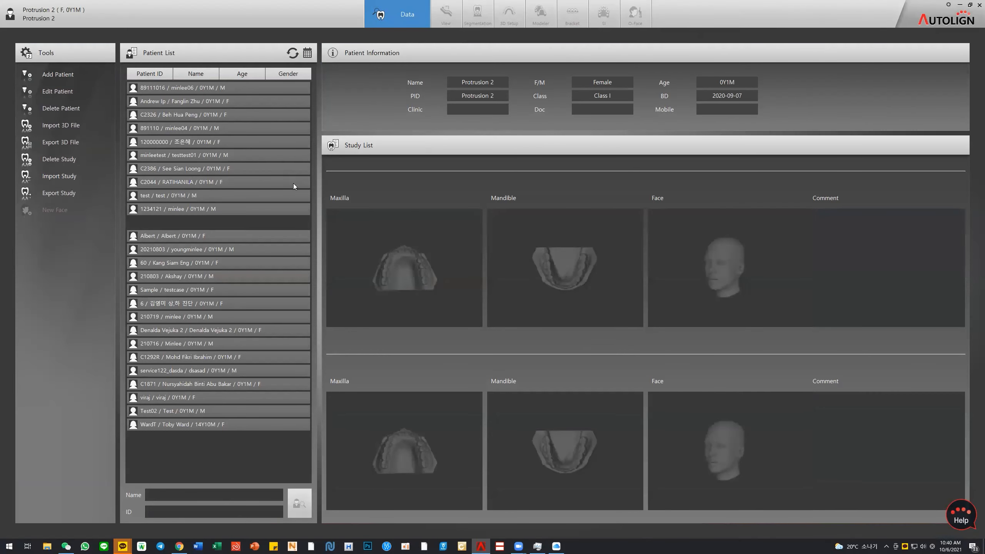
pyautogui.click(539, 13)
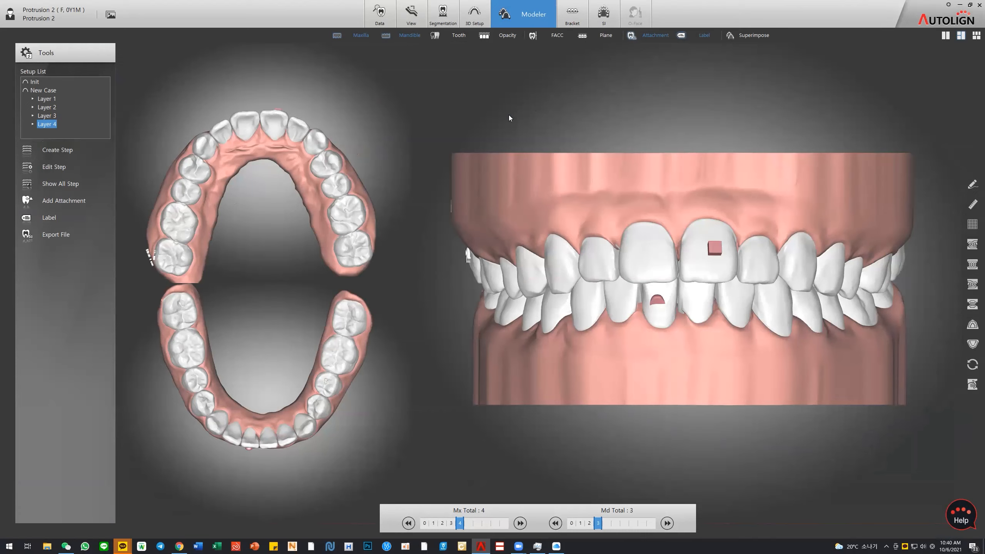
pyautogui.click(46, 99)
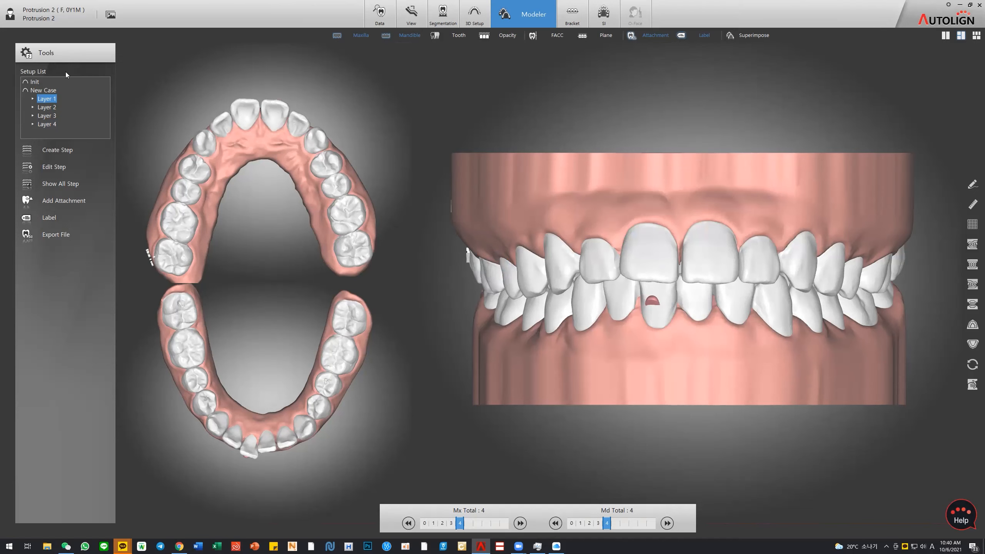
# - Open the case's 3D setup for editing and review the Init stage and Layers 1 to 4 in order
pyautogui.click(474, 14)
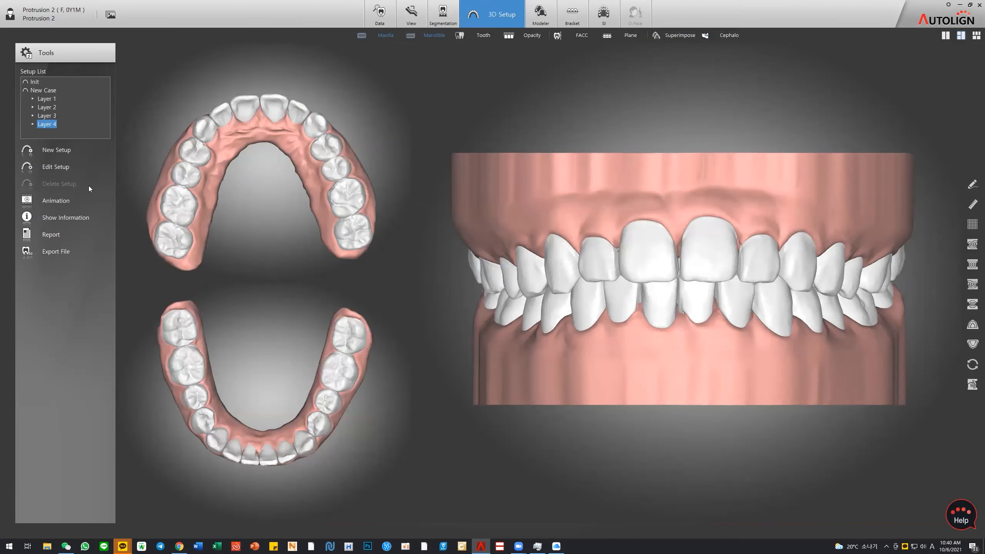
pyautogui.click(55, 97)
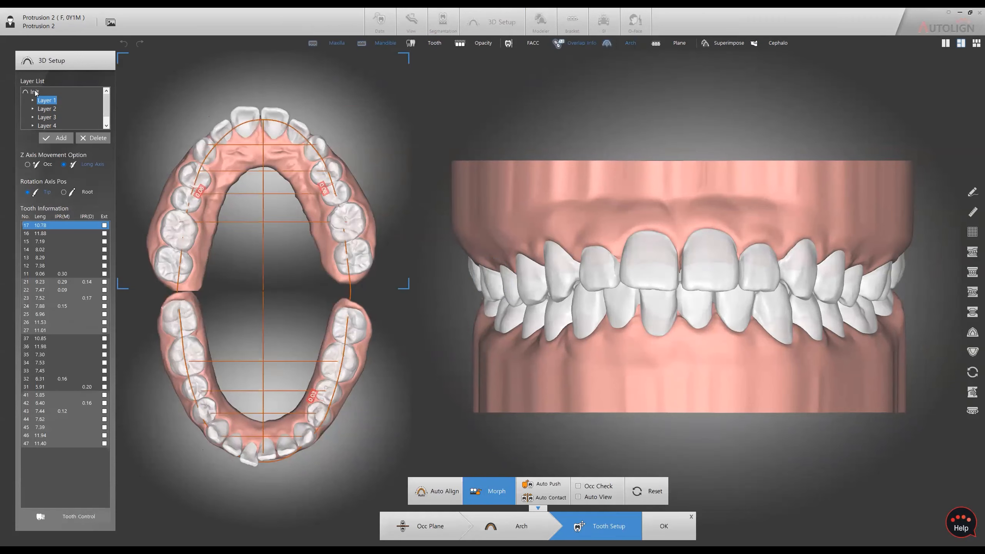
pyautogui.click(34, 92)
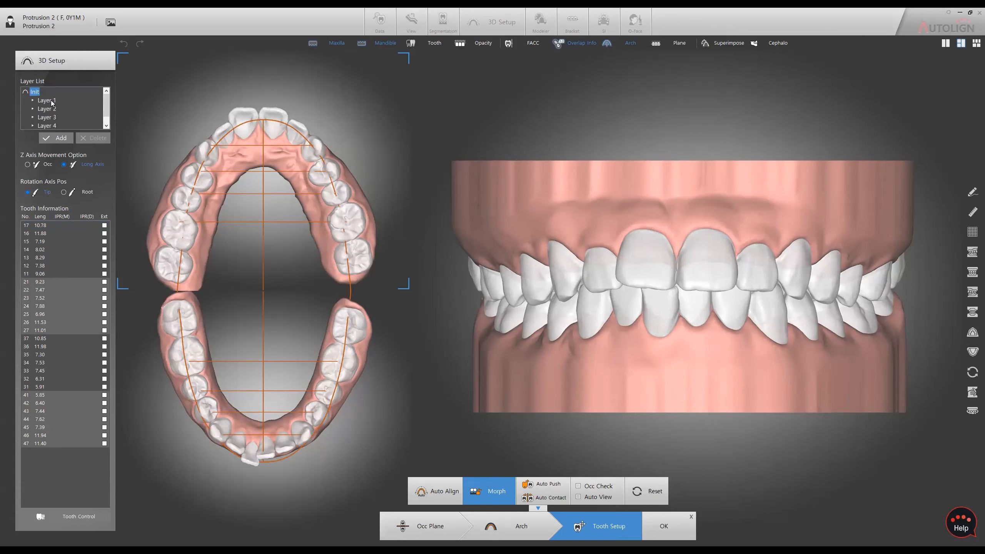
pyautogui.click(52, 101)
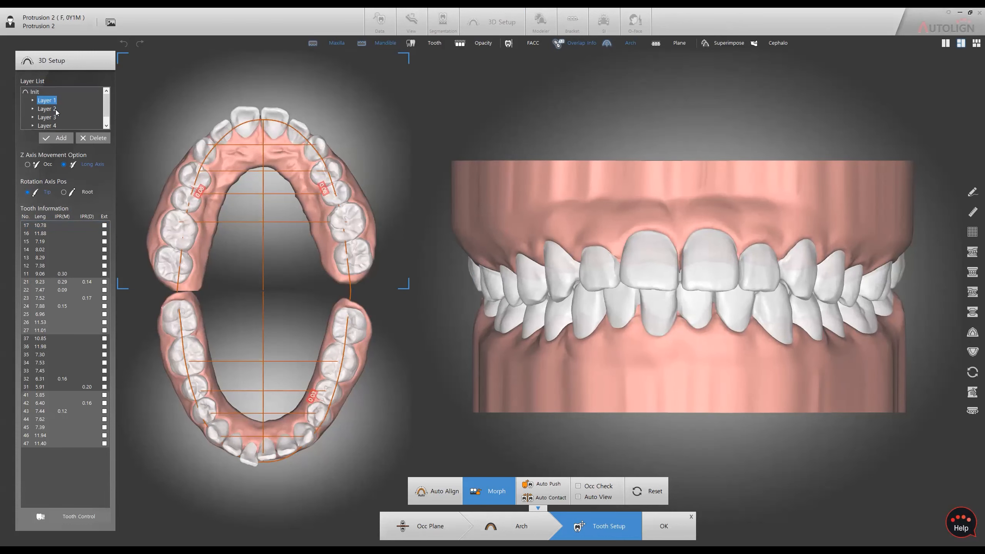
pyautogui.click(56, 109)
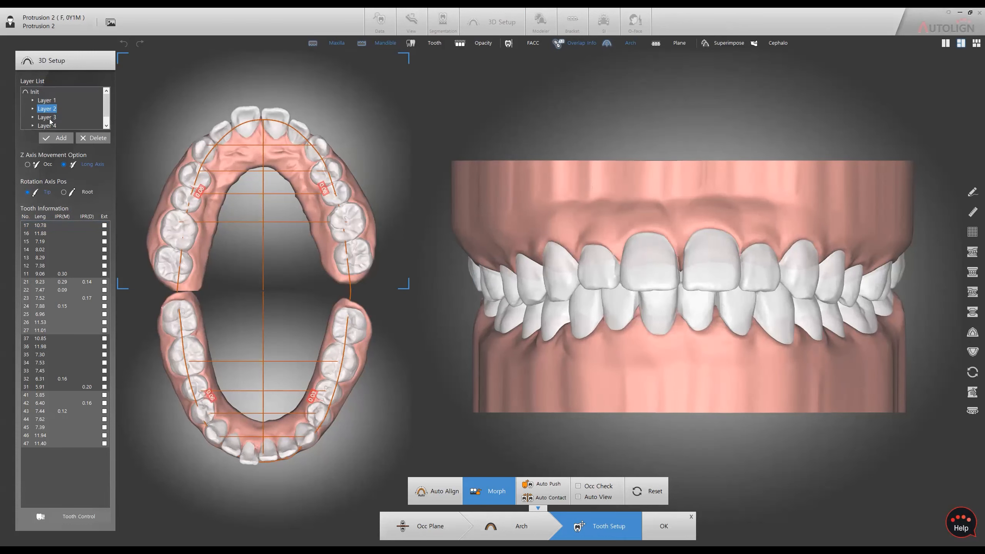
pyautogui.click(50, 119)
pyautogui.click(66, 125)
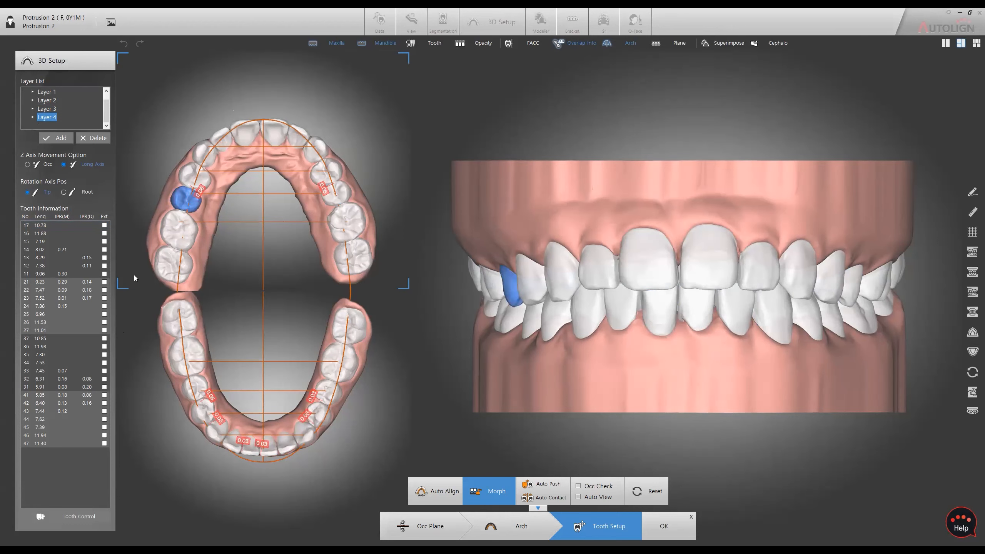
# - Examine tooth 11 and the listed IPR amounts in Layer 4, then accept the setup
pyautogui.click(63, 273)
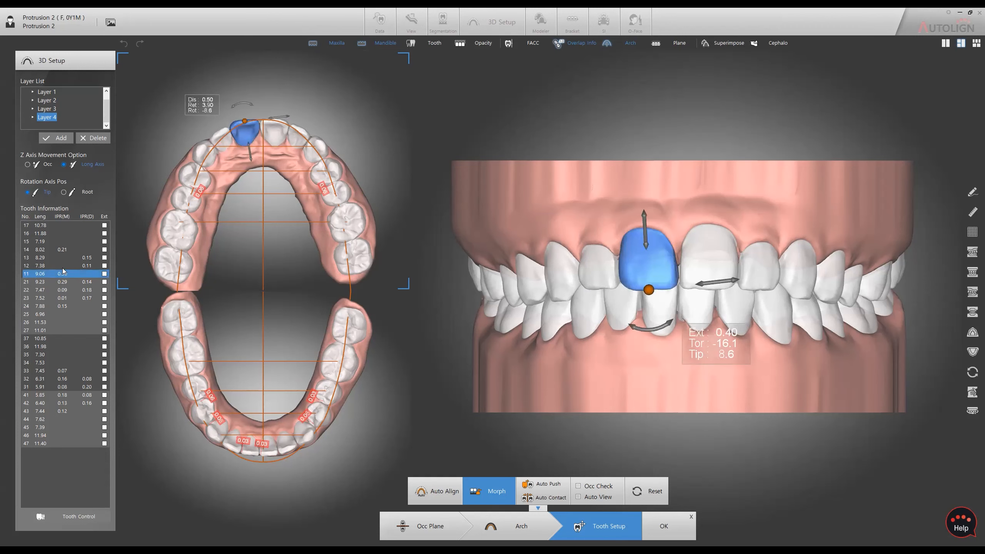
pyautogui.scroll(2, 260, 161)
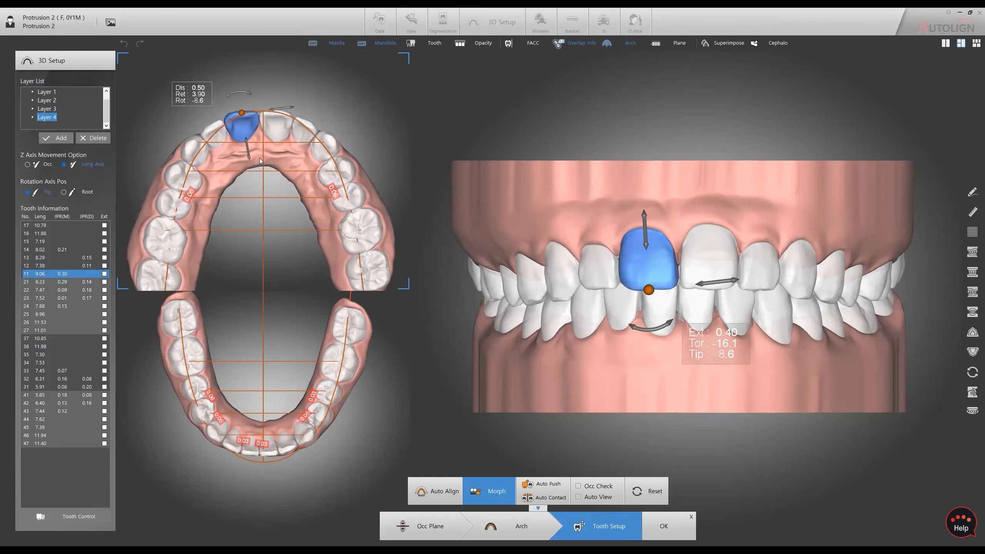
pyautogui.scroll(1, 260, 161)
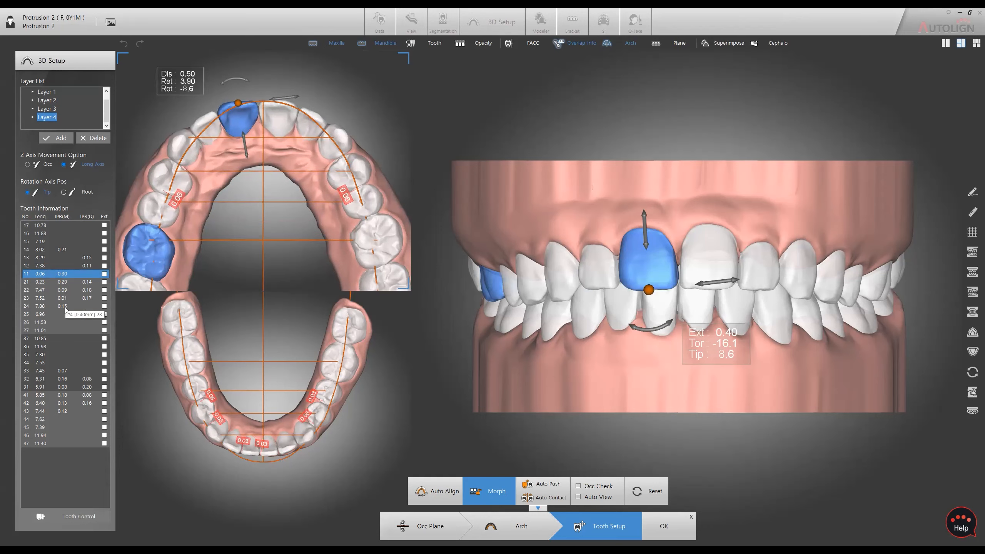
pyautogui.moveTo(644, 226); pyautogui.dragTo(644, 226)
pyautogui.click(664, 526)
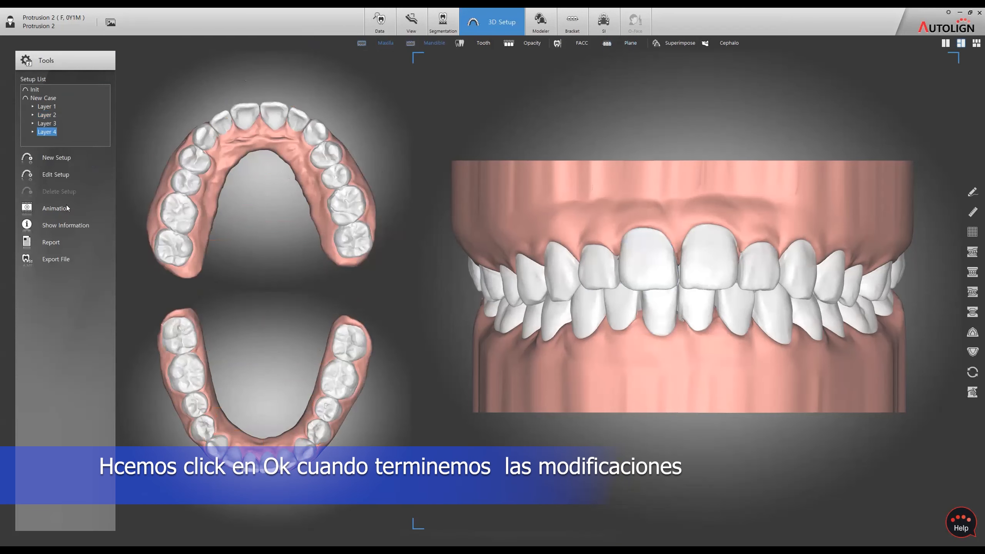
# - Generate the setup report, read through its layer movement, IPR and step information pages, and close it
pyautogui.click(58, 241)
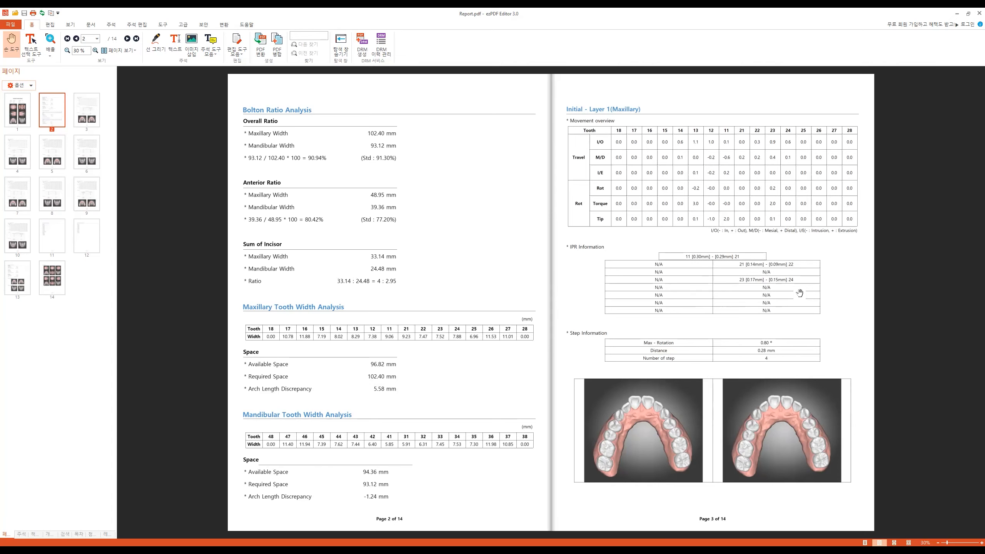
pyautogui.scroll(-1, 800, 293)
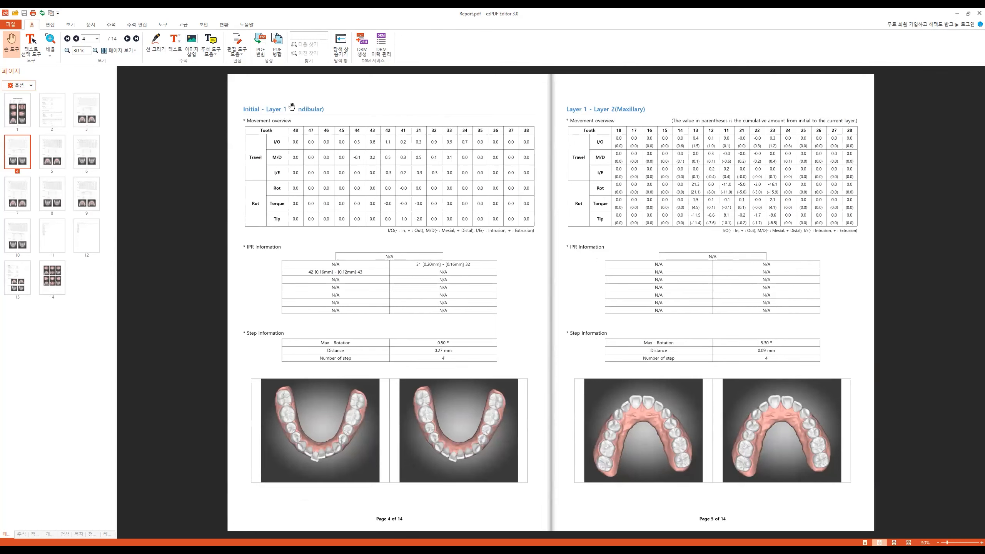
pyautogui.scroll(-1, 449, 257)
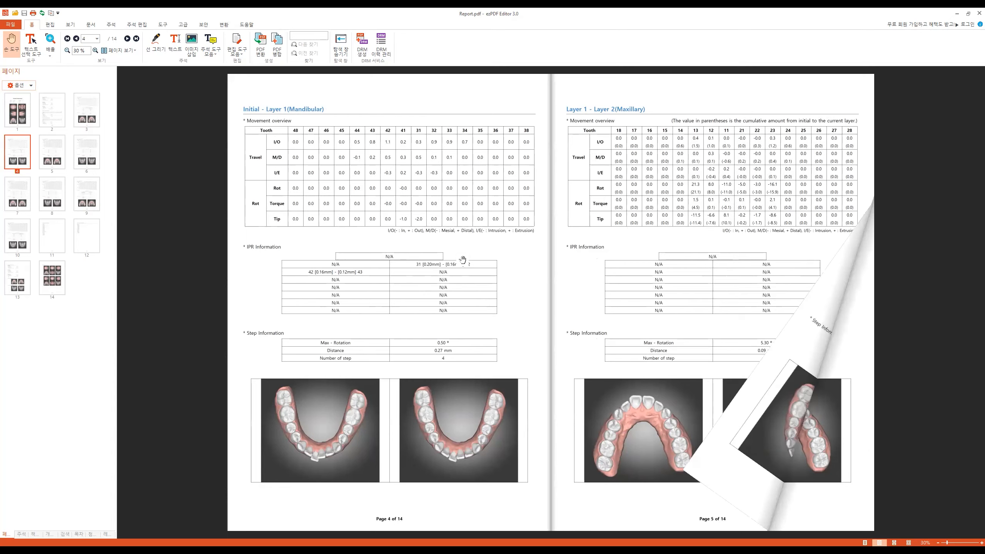
pyautogui.scroll(-1, 448, 256)
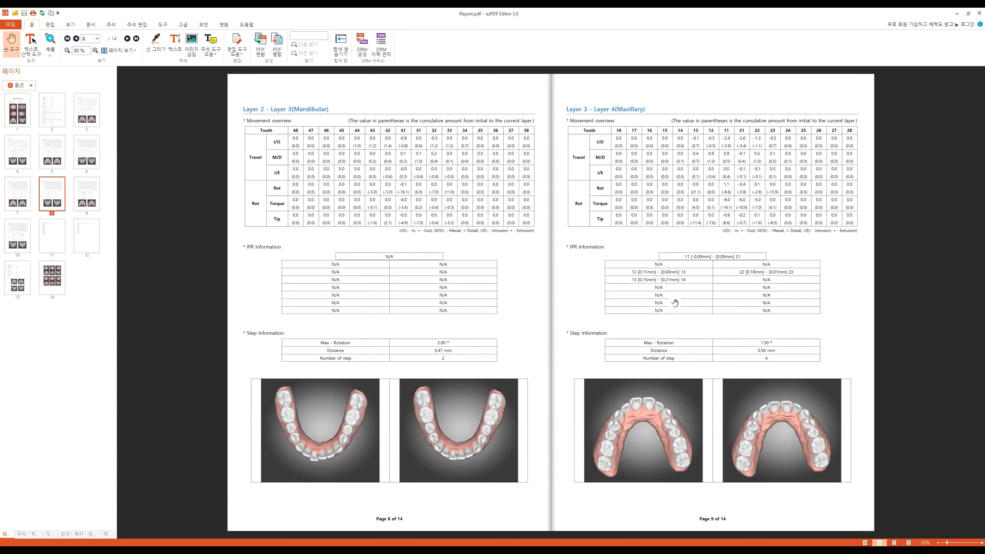
pyautogui.click(979, 13)
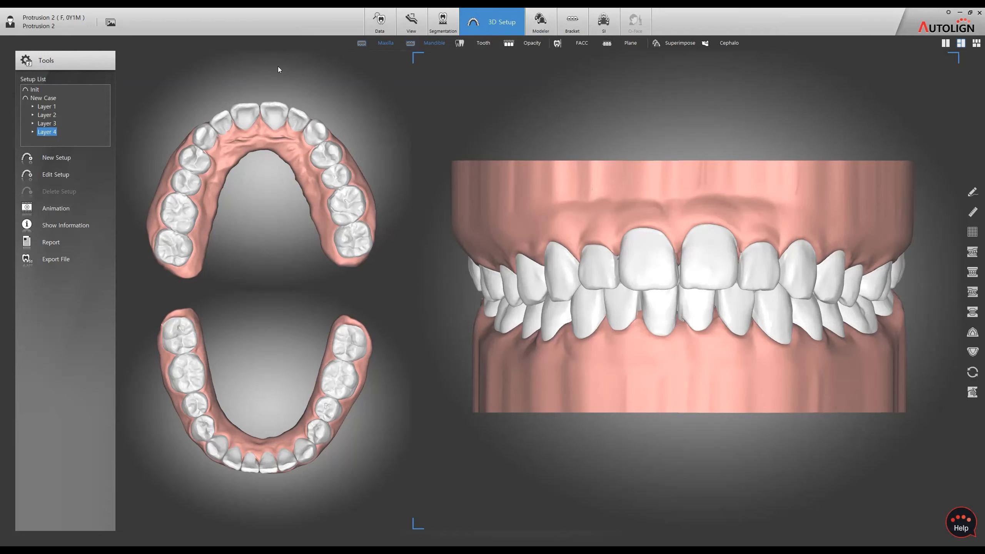
# - Play the alignment animation at x2.0 speed, viewing the arches from below
pyautogui.click(54, 208)
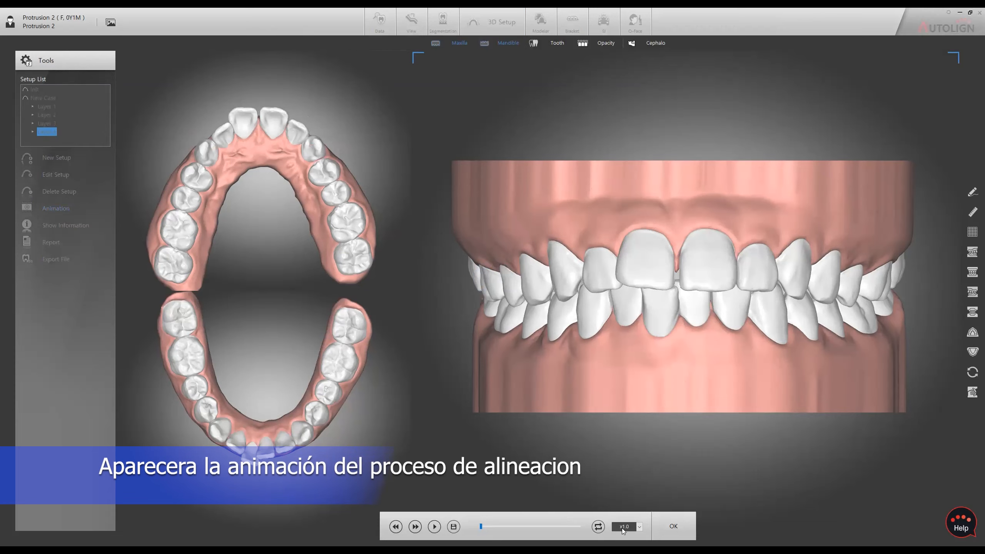
pyautogui.click(639, 528)
pyautogui.click(626, 543)
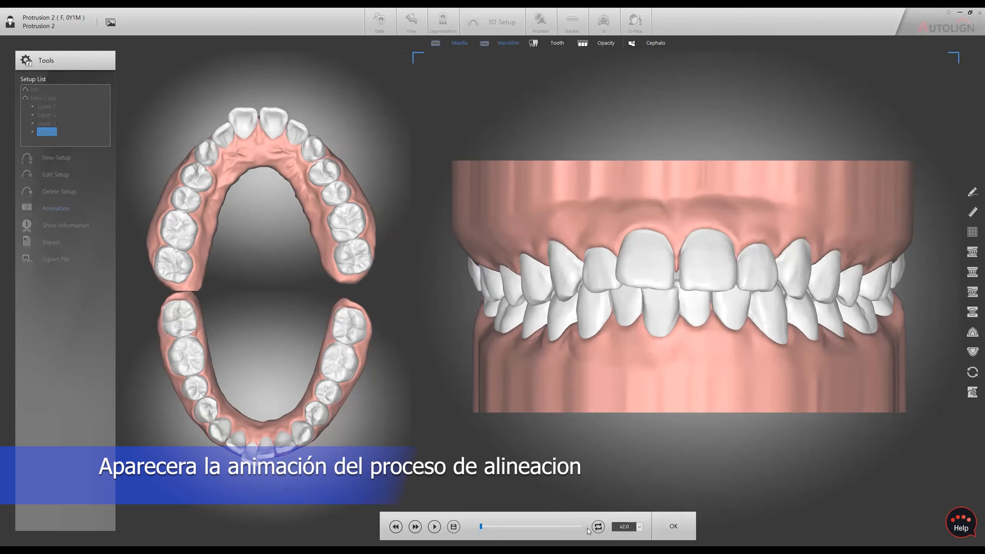
pyautogui.click(435, 526)
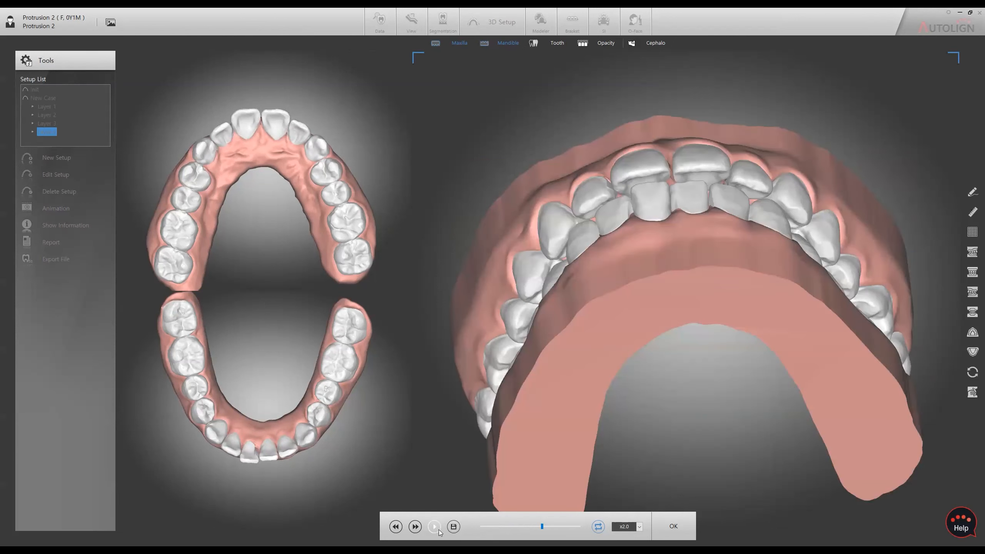
pyautogui.click(438, 529)
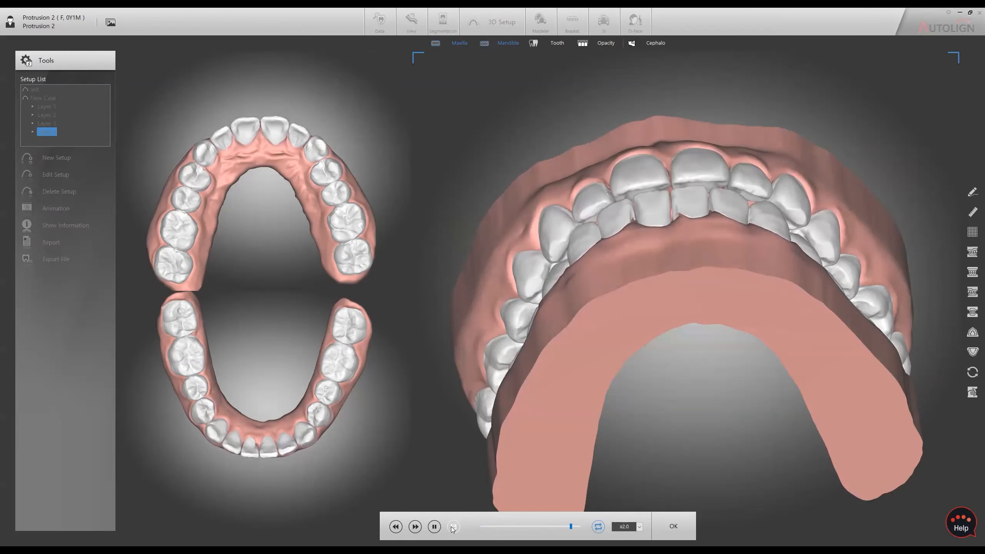
# - Create the animation movie file and check the AVI save format, then cancel saving
pyautogui.click(452, 526)
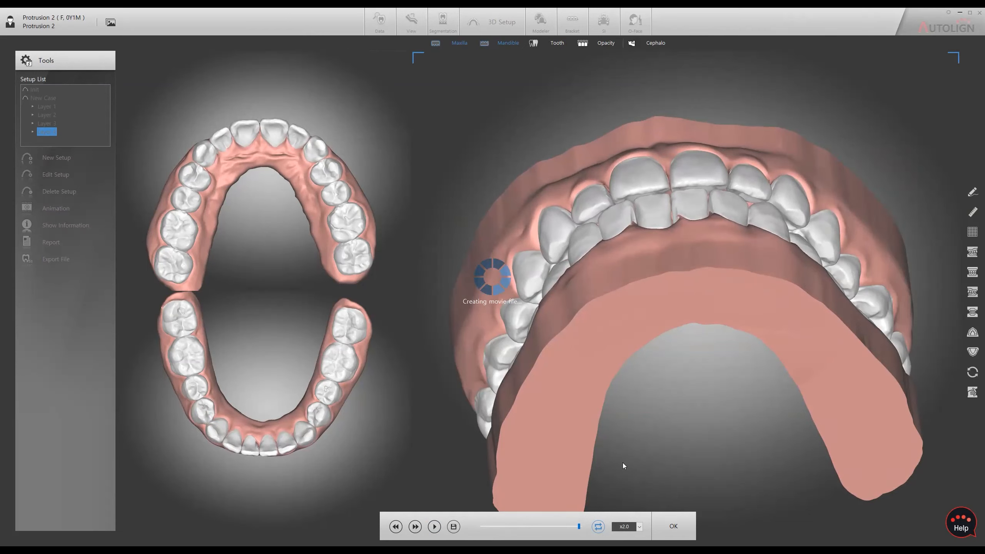
pyautogui.click(464, 429)
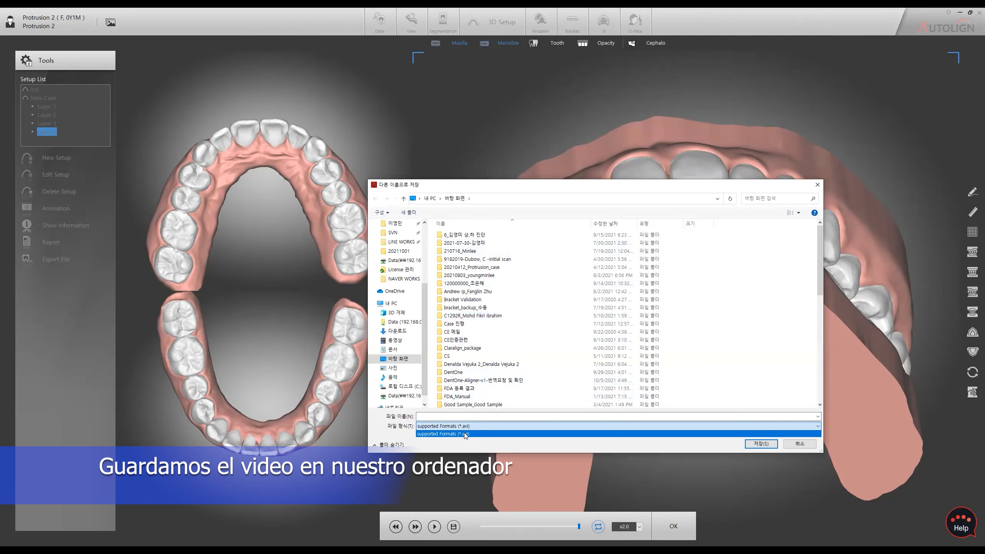
pyautogui.click(794, 446)
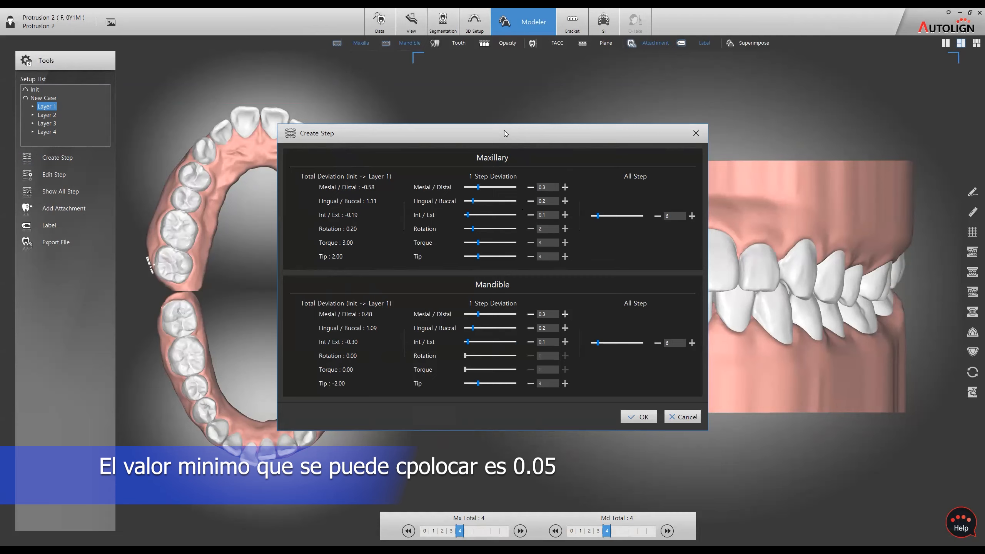
# - Check the maxillary All Step count for Layer 1, then review the Modeler default and maximum step deviations in the settings without changing them
pyautogui.doubleClick(670, 216)
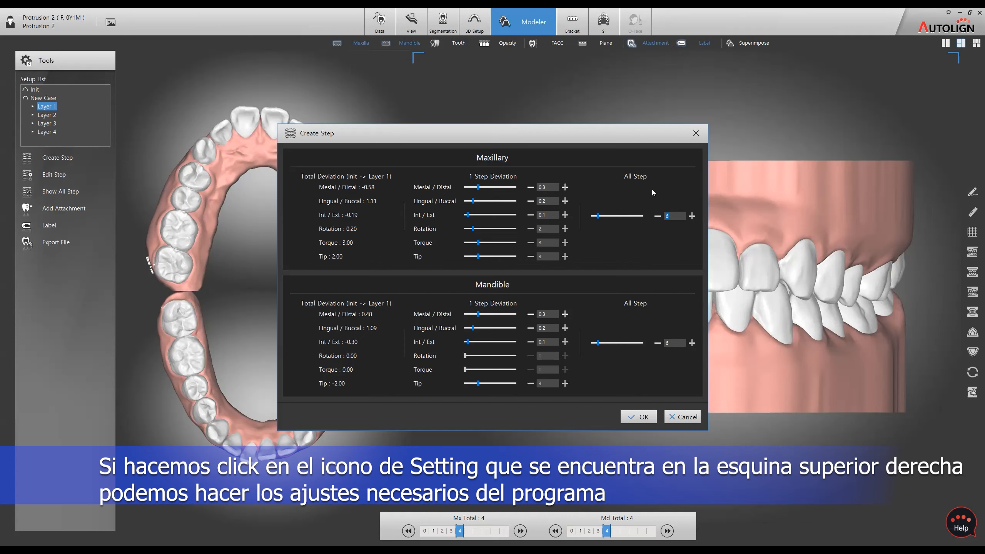
pyautogui.click(696, 133)
pyautogui.click(948, 13)
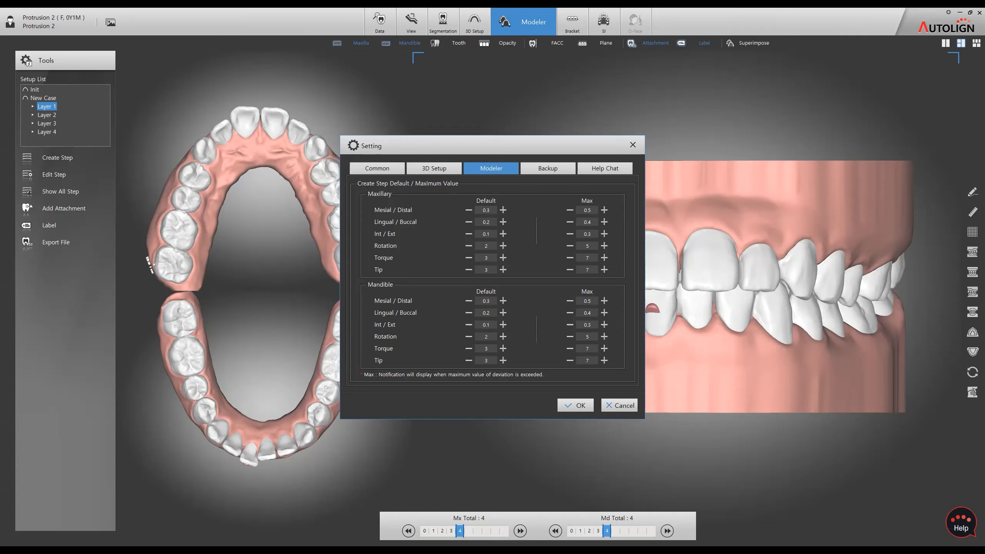
pyautogui.click(633, 145)
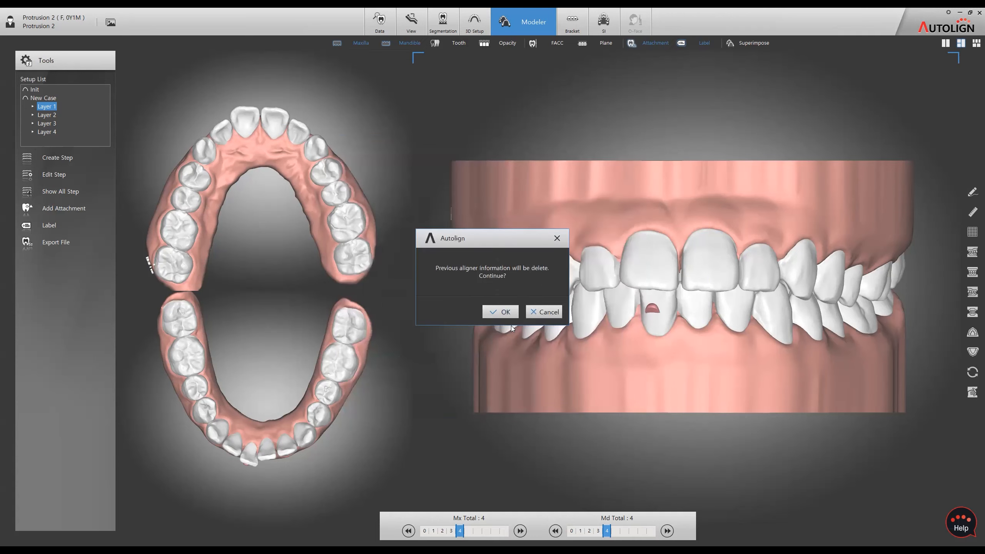
# - Start creating steps for Layer 1, agreeing to delete the previous aligner information, and open the maxillary Lingual/Buccal one-step deviation for editing
pyautogui.press('Return')
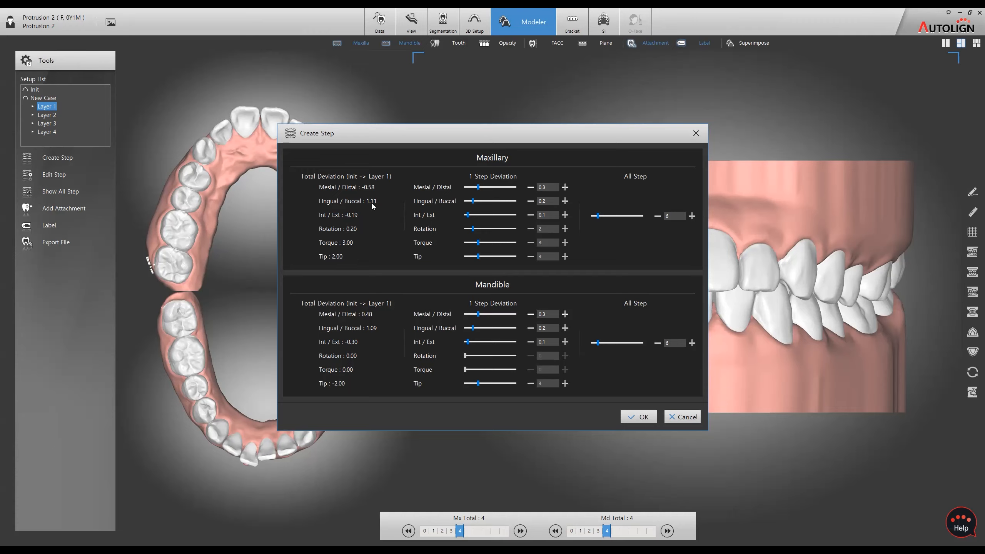
pyautogui.doubleClick(543, 201)
pyautogui.click(543, 203)
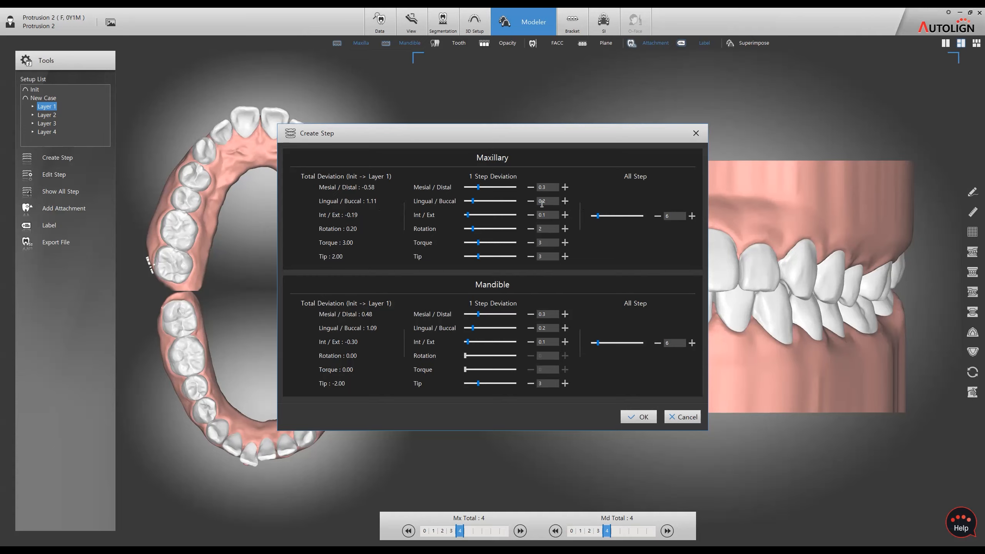
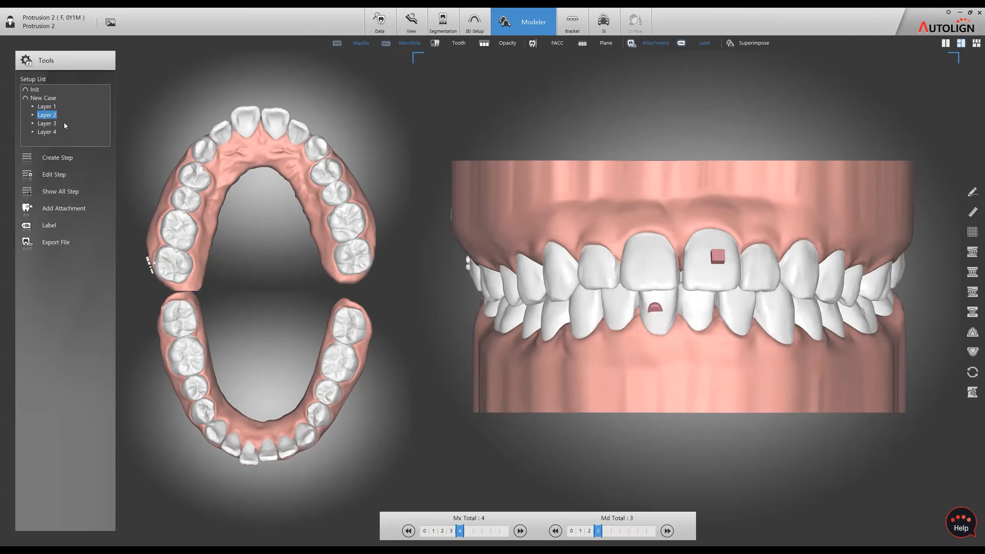
# - Display Layer 4, show all steps and browse the sequence through step 1 and the end of Layer 1
pyautogui.click(55, 164)
pyautogui.press('Escape')
pyautogui.click(46, 132)
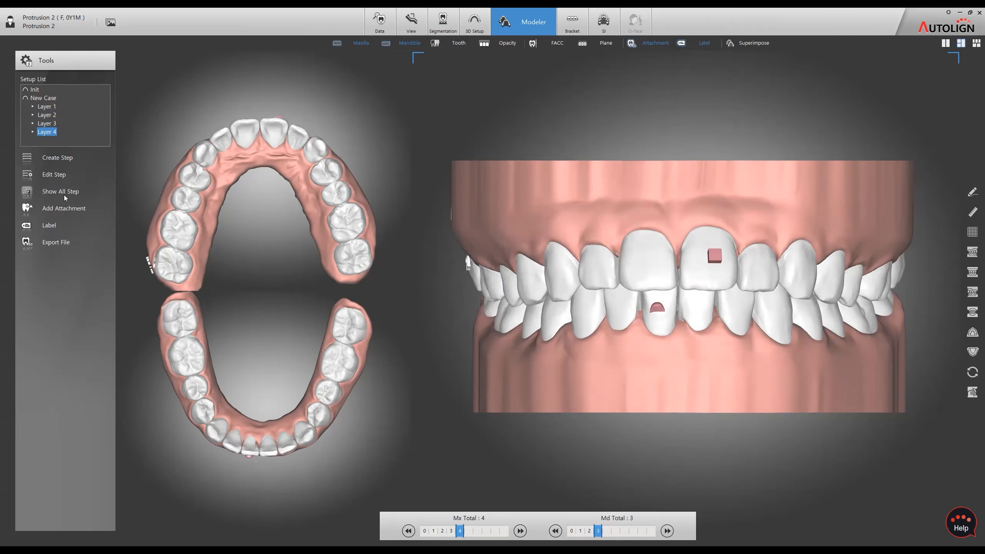
pyautogui.click(64, 192)
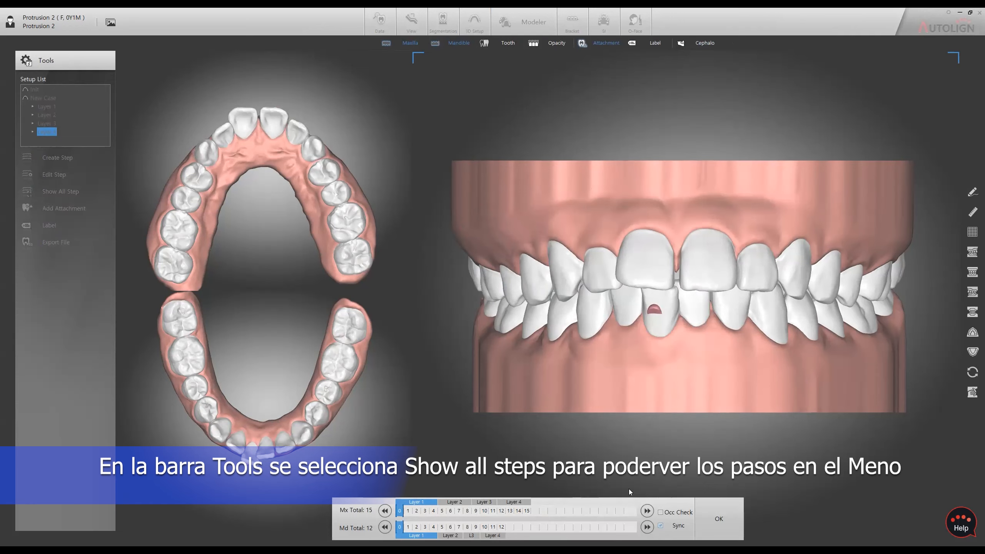
pyautogui.click(647, 511)
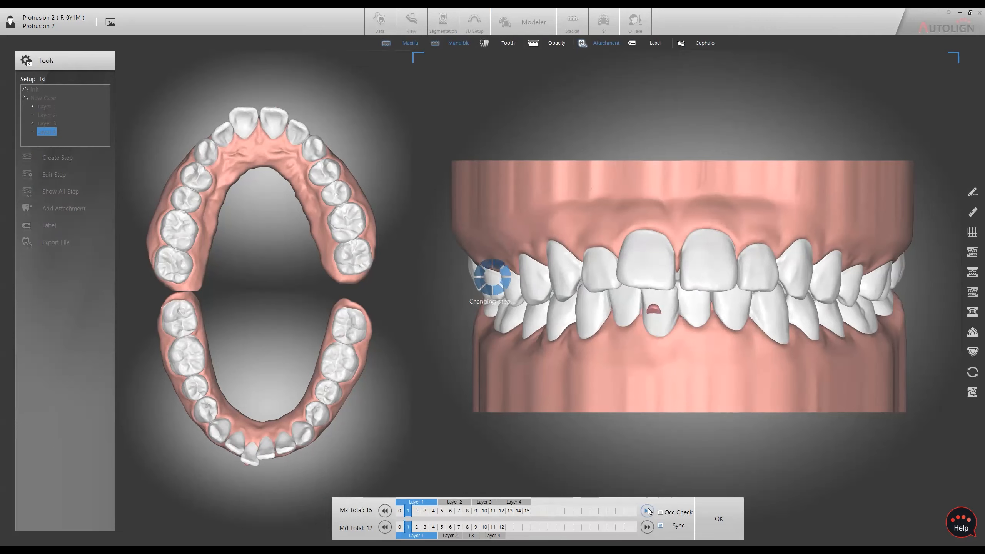
pyautogui.click(419, 502)
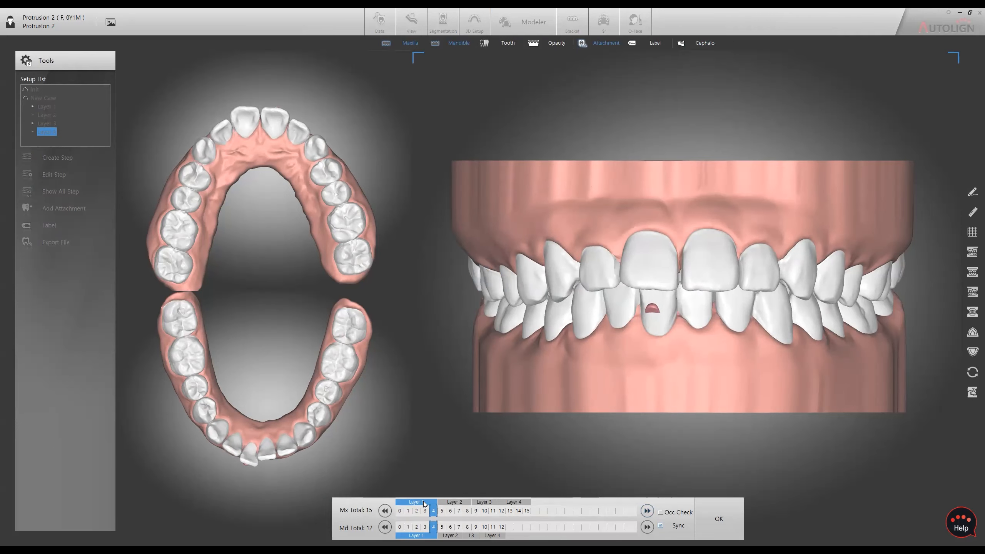
pyautogui.click(653, 510)
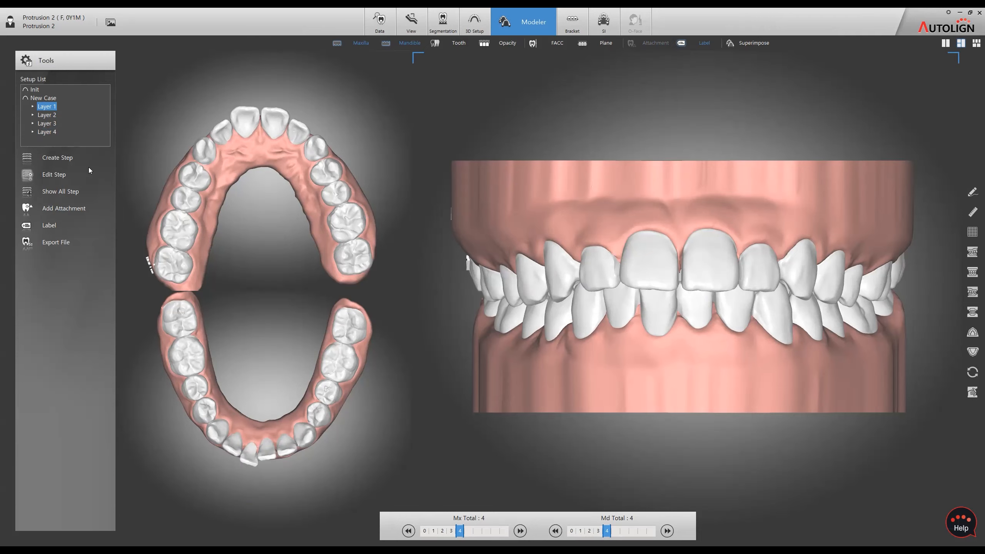
# - Open attachment placement for Layer 1 and examine the library of 1, 2 and 3 mm attachment shapes
pyautogui.click(64, 209)
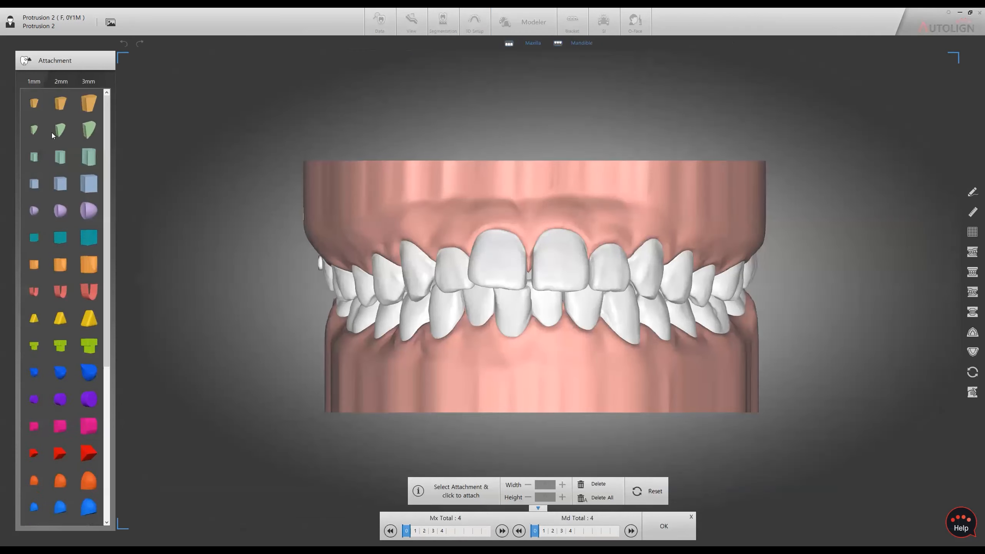
pyautogui.scroll(-3, 77, 415)
pyautogui.scroll(8, 71, 455)
pyautogui.moveTo(525, 354); pyautogui.dragTo(494, 317, button='right')
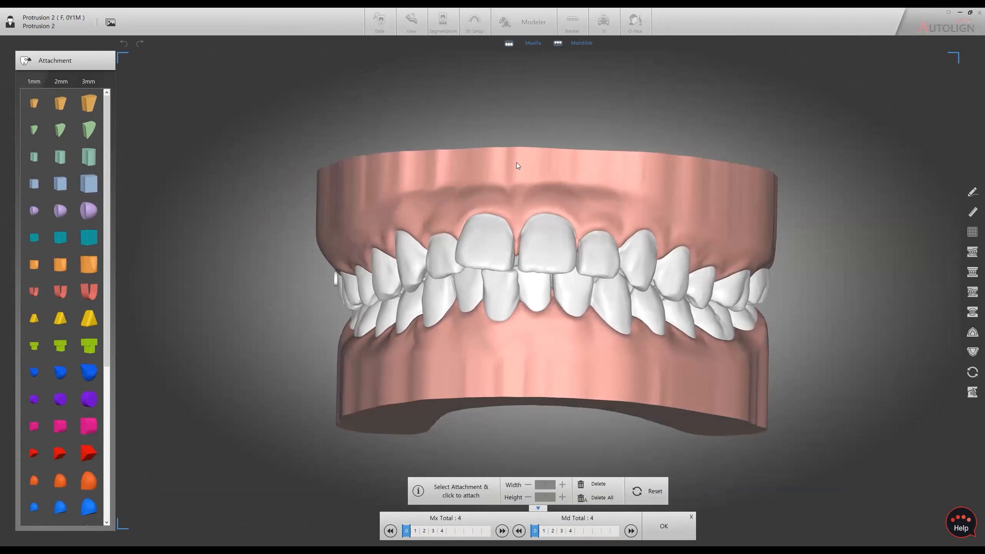
pyautogui.moveTo(517, 163); pyautogui.dragTo(617, 74, button='right')
pyautogui.moveTo(638, 285); pyautogui.dragTo(67, 360, button='right')
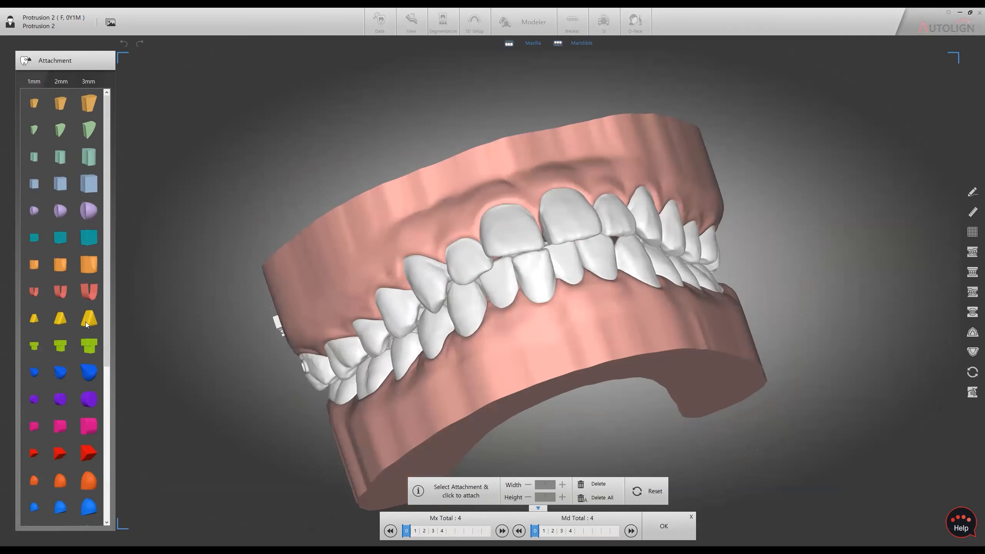
pyautogui.scroll(-5, 66, 325)
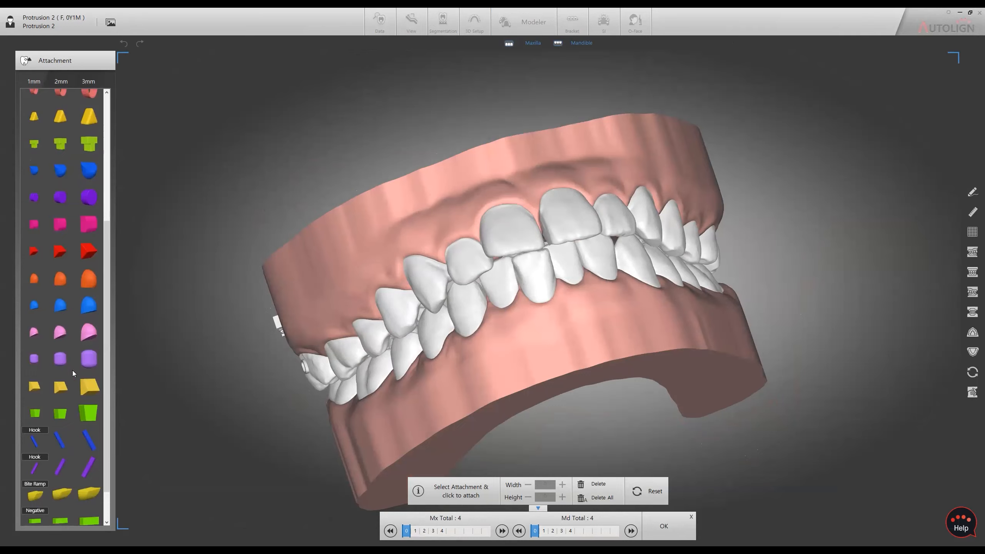
pyautogui.scroll(5, 73, 361)
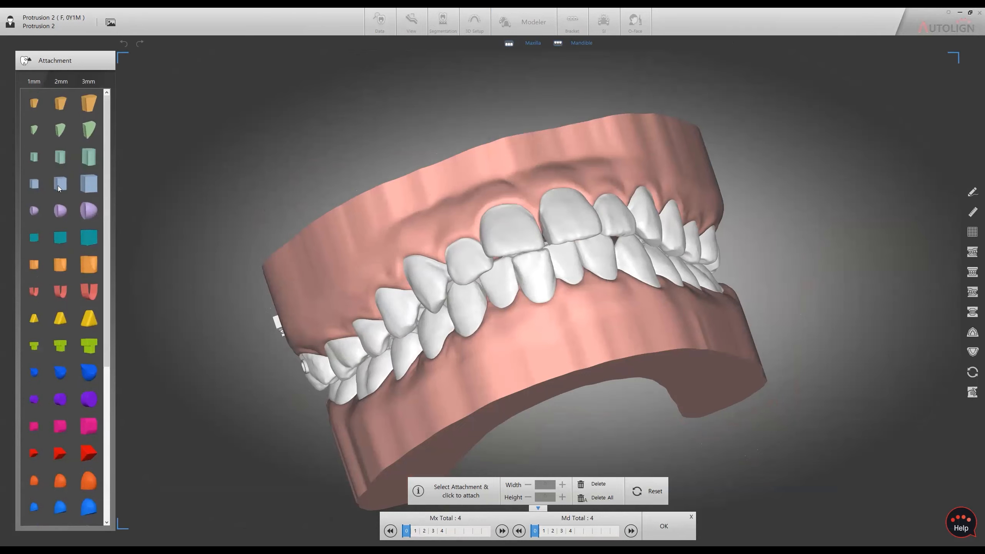
# - Place a 2 mm block attachment on the labial surface of the patient's upper right central incisor
pyautogui.moveTo(623, 324); pyautogui.dragTo(507, 323, button='right')
pyautogui.click(506, 323)
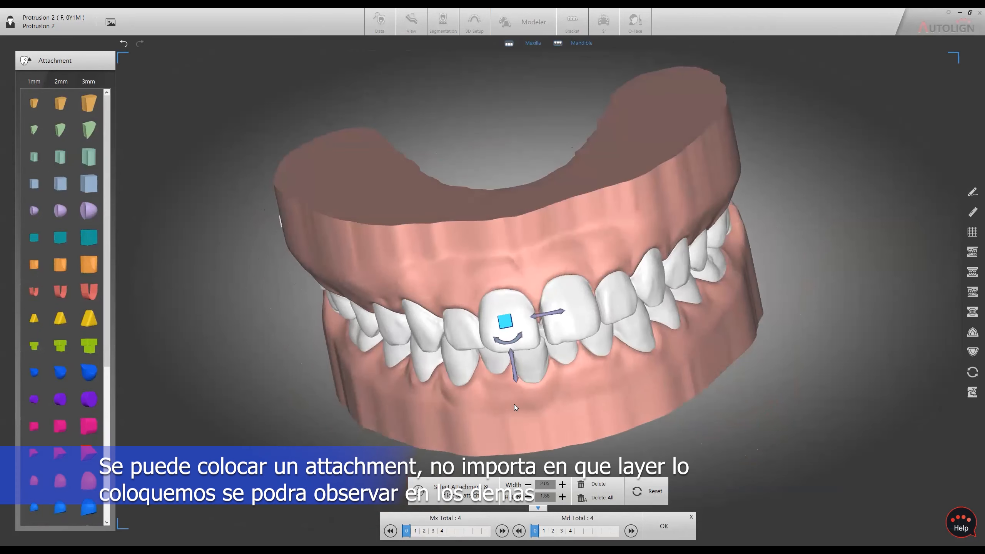
pyautogui.moveTo(582, 399); pyautogui.dragTo(356, 271, button='right')
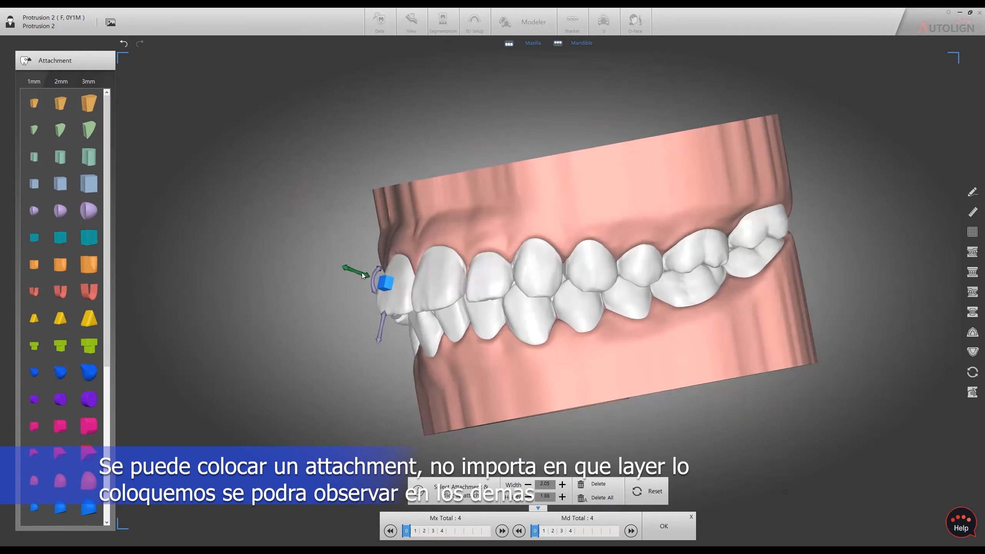
pyautogui.moveTo(438, 200); pyautogui.dragTo(623, 439, button='right')
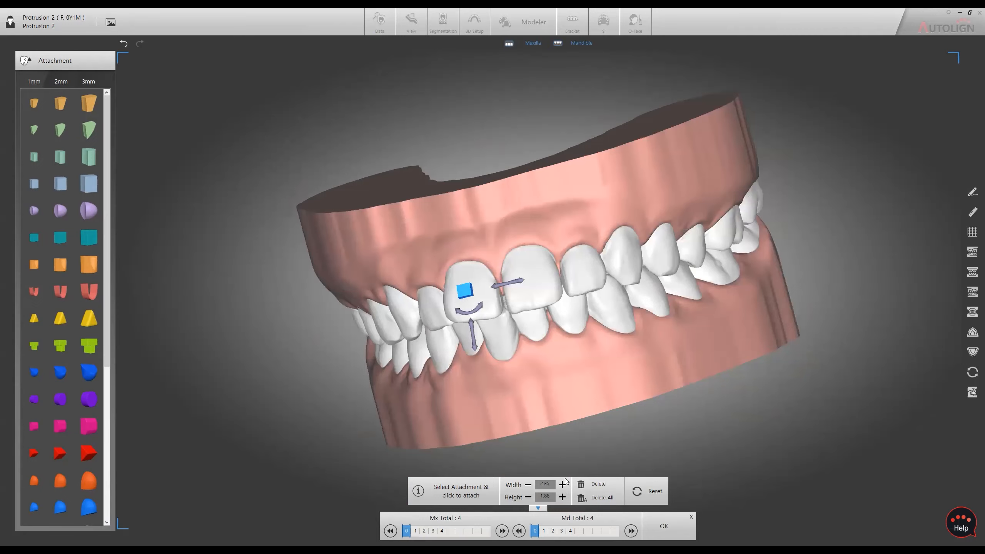
# - Increase the block attachment's height in several increments and accept the attachment for Layer 1
pyautogui.click(560, 498)
pyautogui.click(561, 498)
pyautogui.click(561, 499)
pyautogui.click(560, 499)
pyautogui.click(561, 499)
pyautogui.click(561, 499)
pyautogui.click(560, 498)
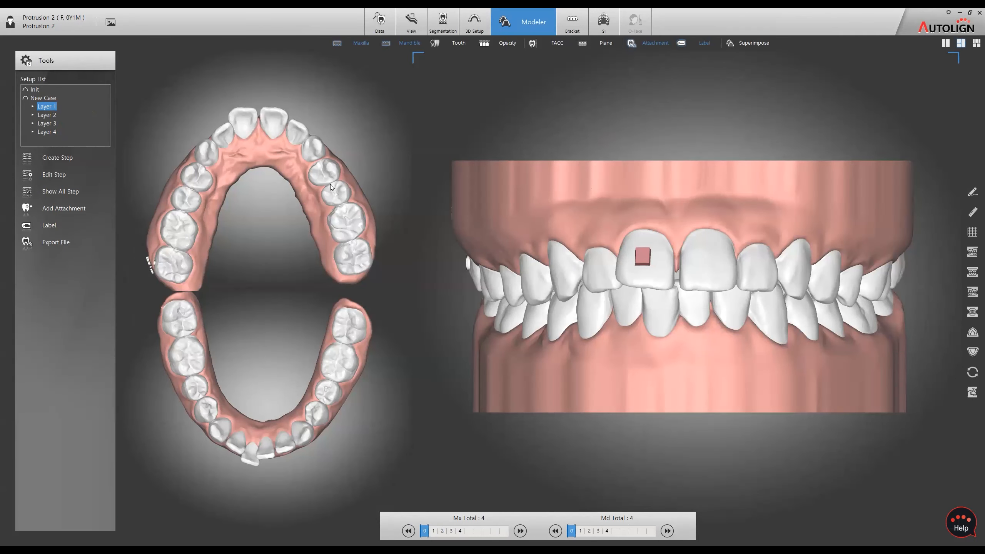
# - Check the block attachment in Layer 4, then add a 2 mm rounded attachment to the upper left central incisor in Layer 3
pyautogui.click(51, 133)
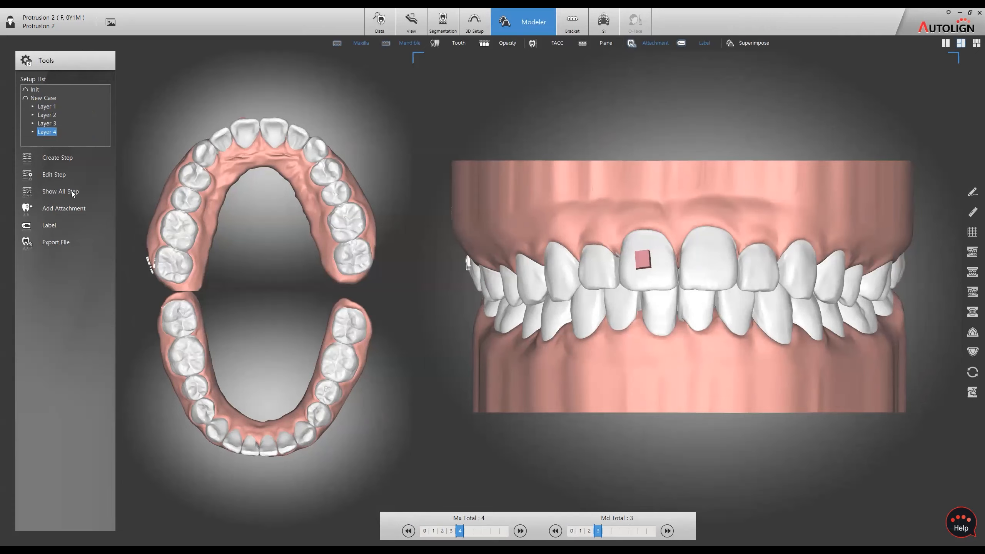
pyautogui.click(46, 123)
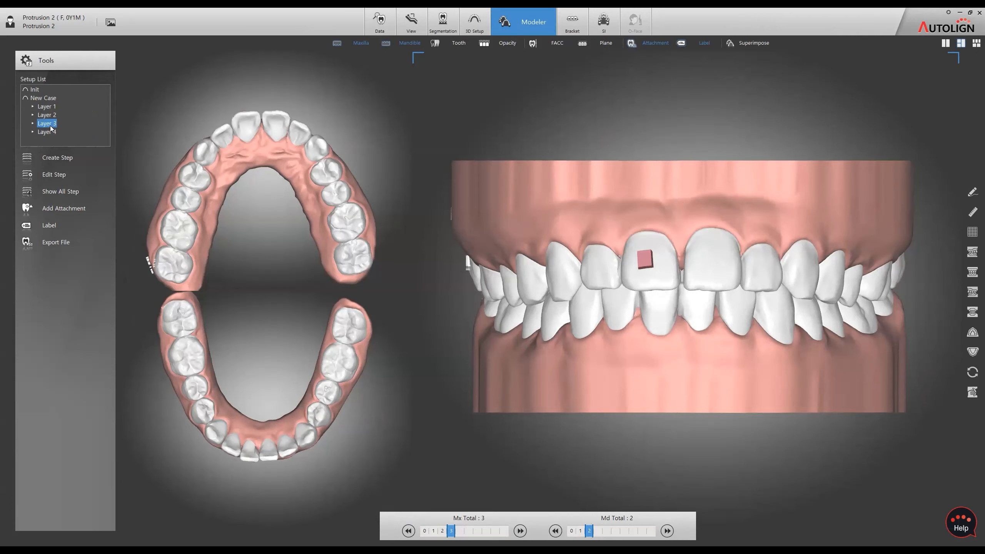
pyautogui.click(61, 208)
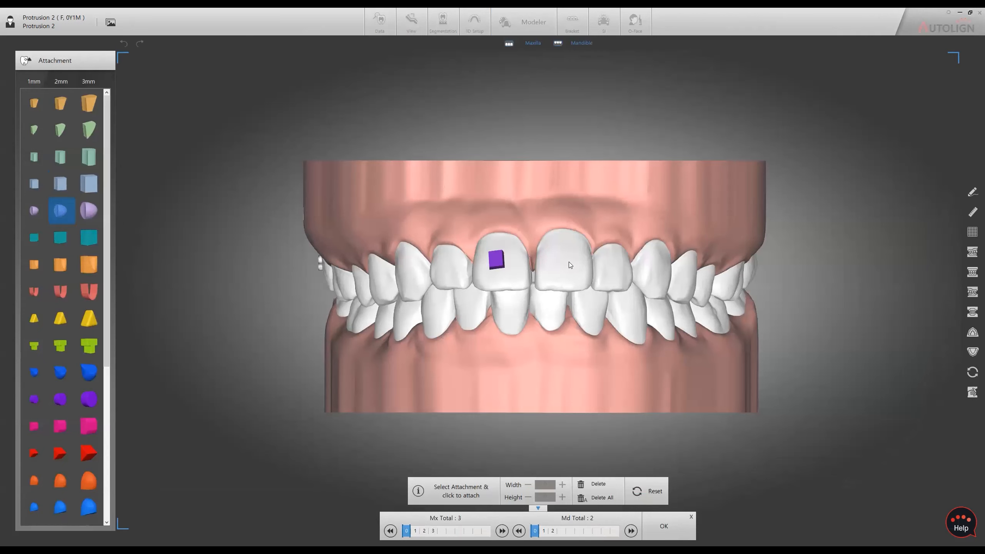
pyautogui.click(569, 264)
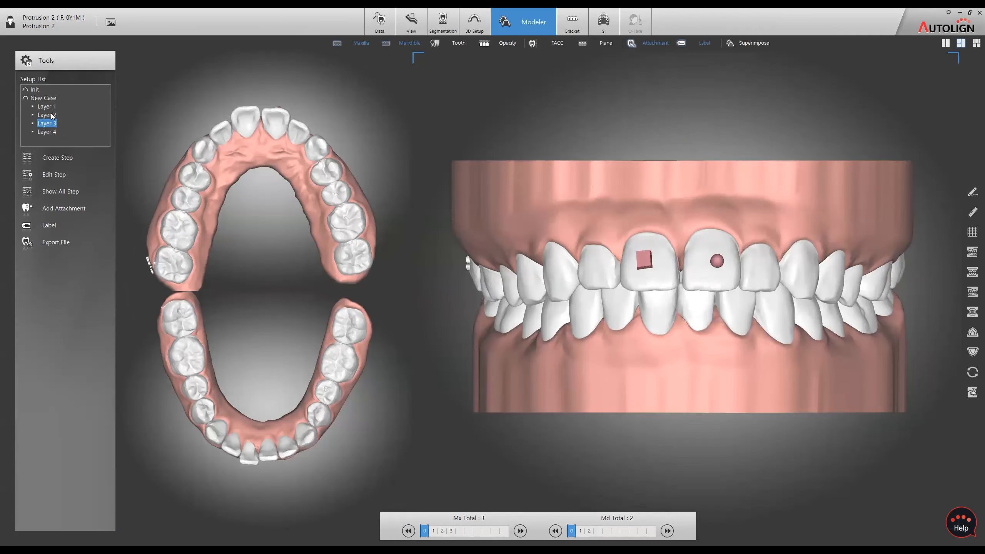
# - Compare Layers 2, 3 and 4 and rotate the model to examine where the rounded attachment appears
pyautogui.click(47, 115)
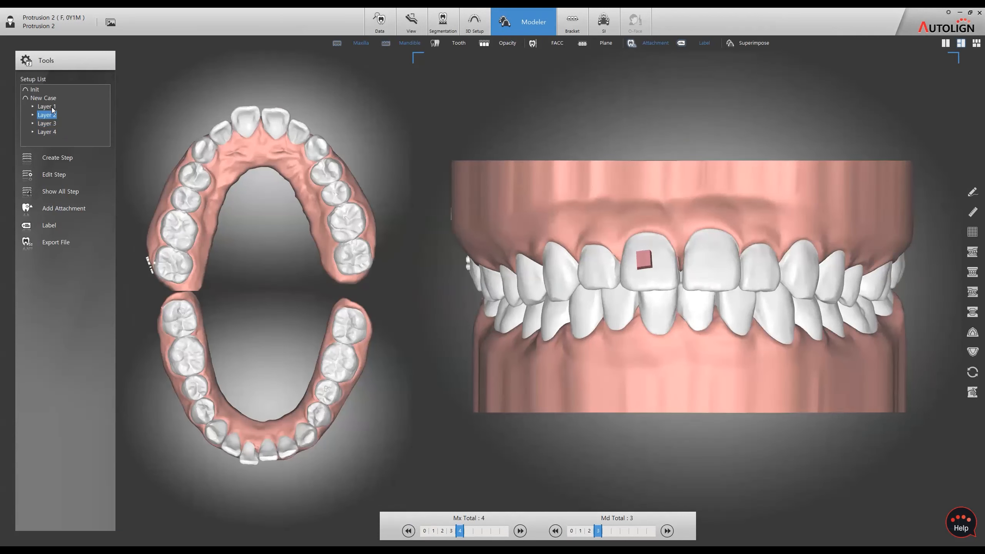
pyautogui.click(52, 123)
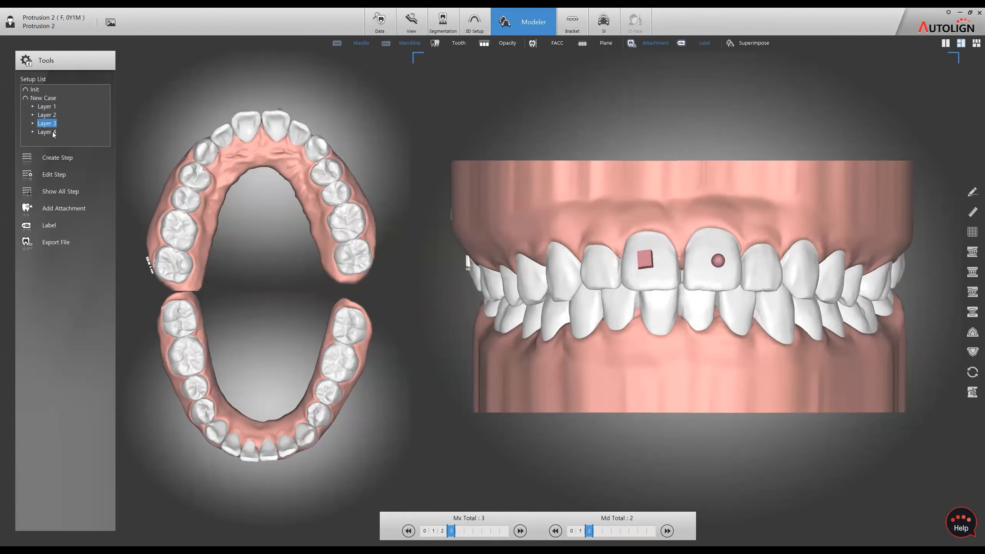
pyautogui.click(53, 133)
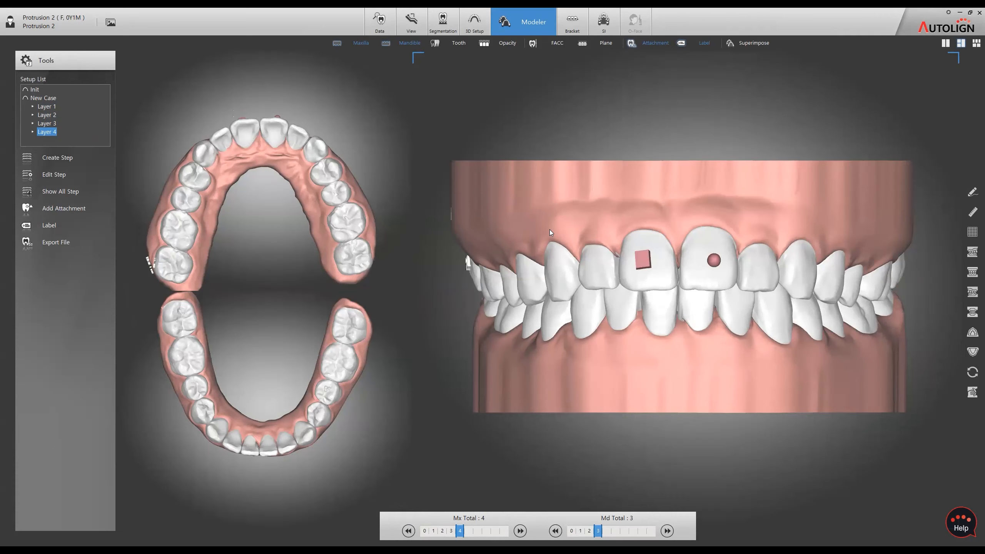
pyautogui.moveTo(579, 252); pyautogui.dragTo(608, 186, button='middle')
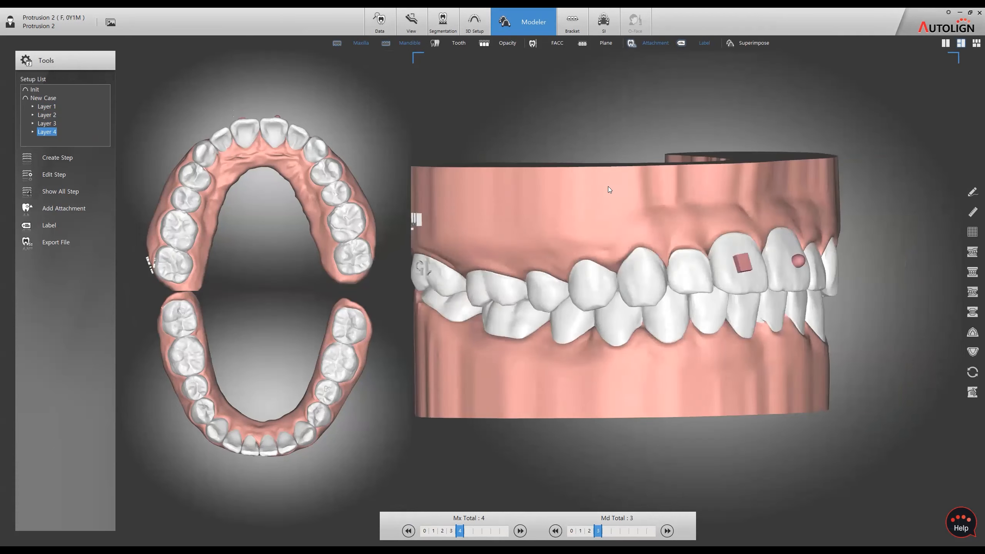
# - Open the maxillary labels for Layer 4 and delete the last molar's number label and the "min" text label at step 3
pyautogui.click(47, 225)
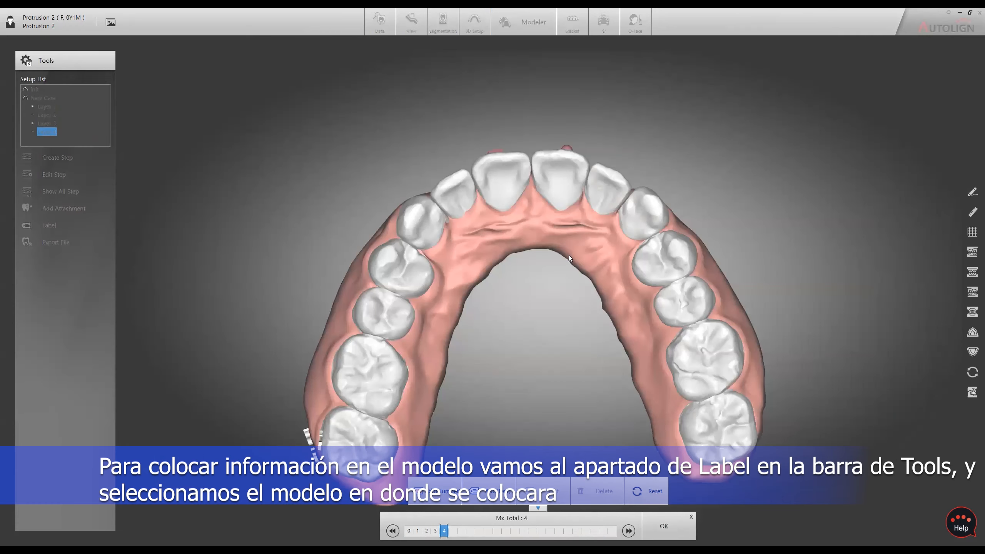
pyautogui.moveTo(569, 255); pyautogui.dragTo(820, 252, button='middle')
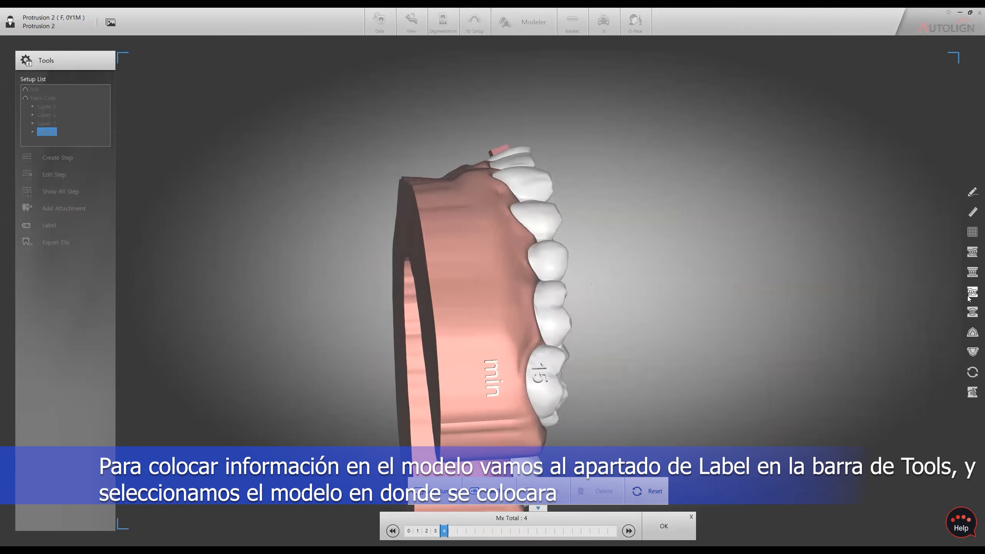
pyautogui.moveTo(648, 382); pyautogui.dragTo(354, 492, button='middle')
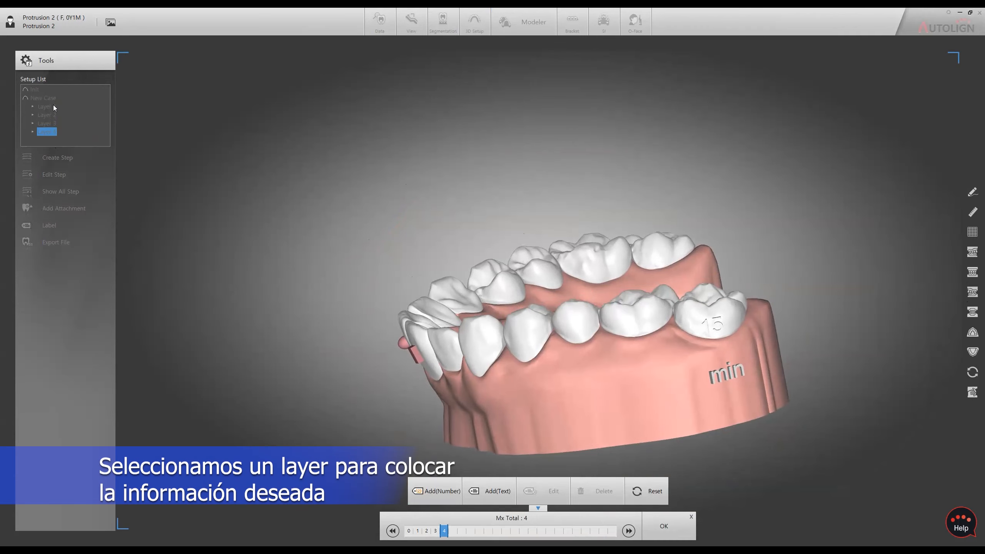
pyautogui.click(412, 532)
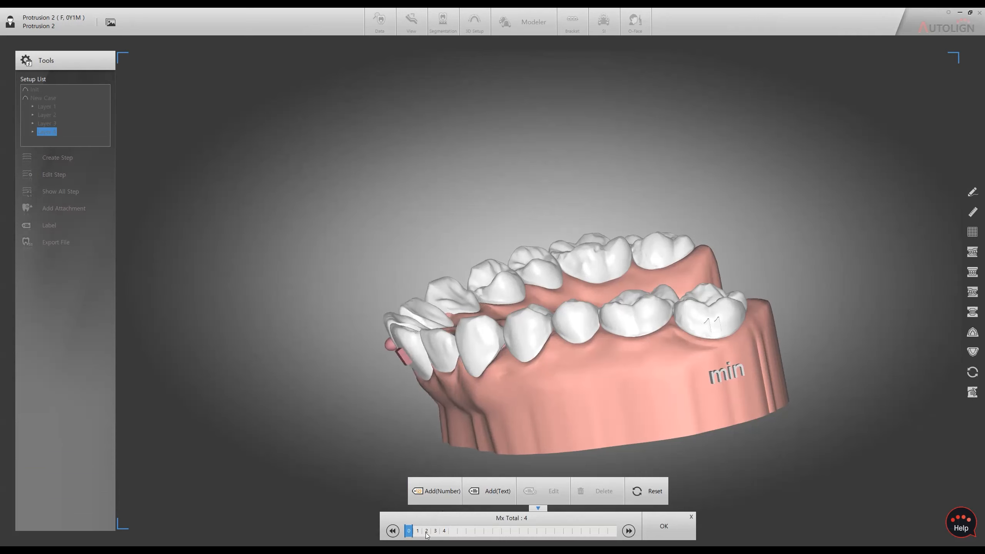
pyautogui.click(636, 337)
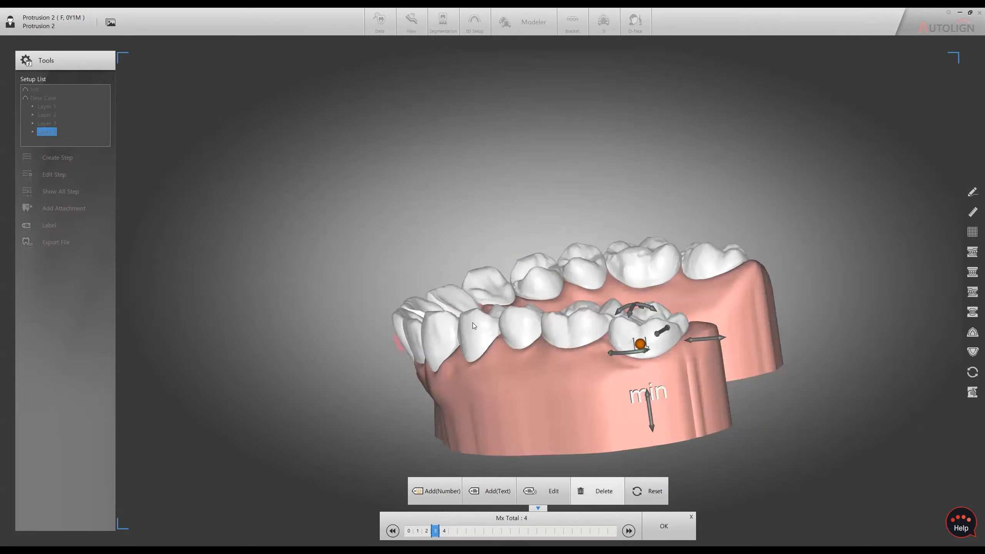
pyautogui.click(657, 395)
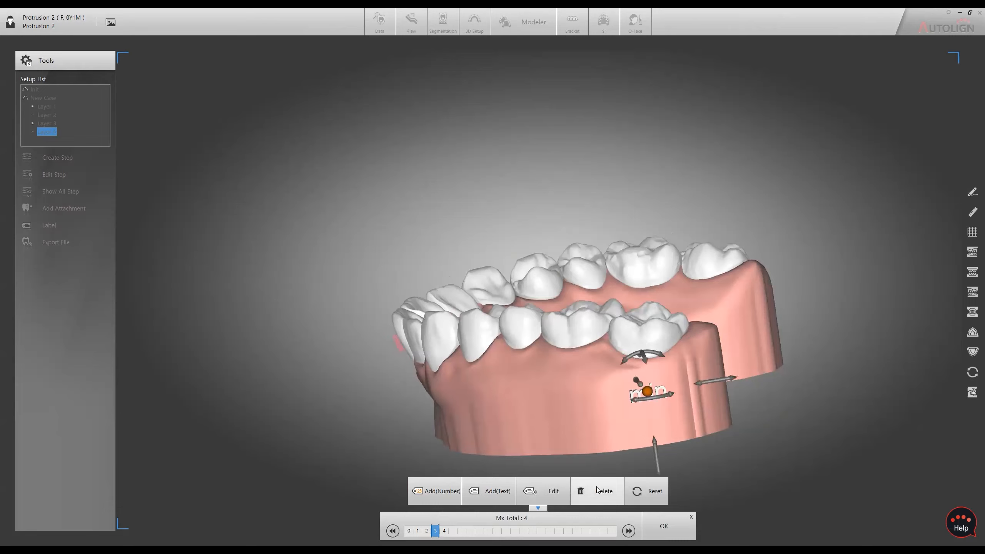
pyautogui.press('Delete')
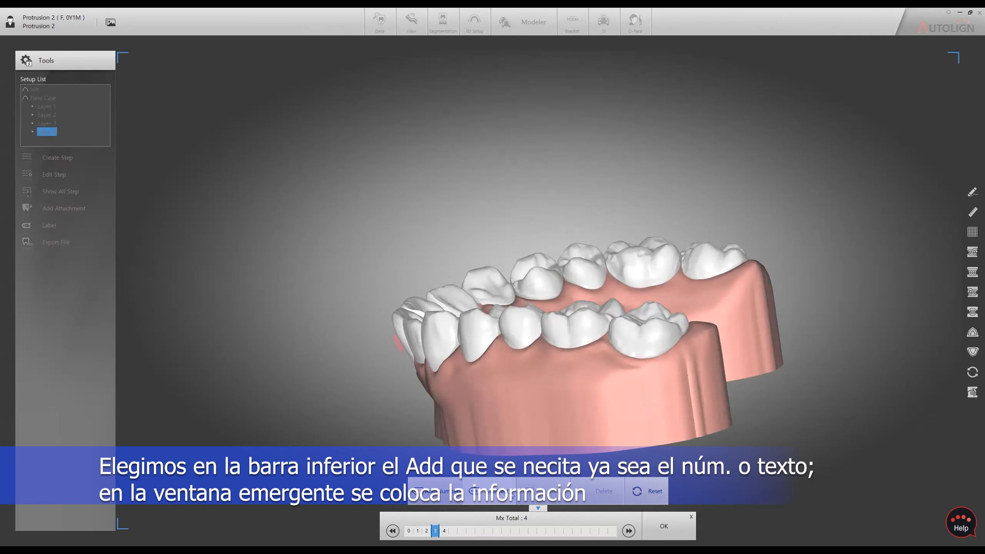
# - Add an automatic step-number label and place it on the outer surface of the upper right last molar
pyautogui.click(445, 499)
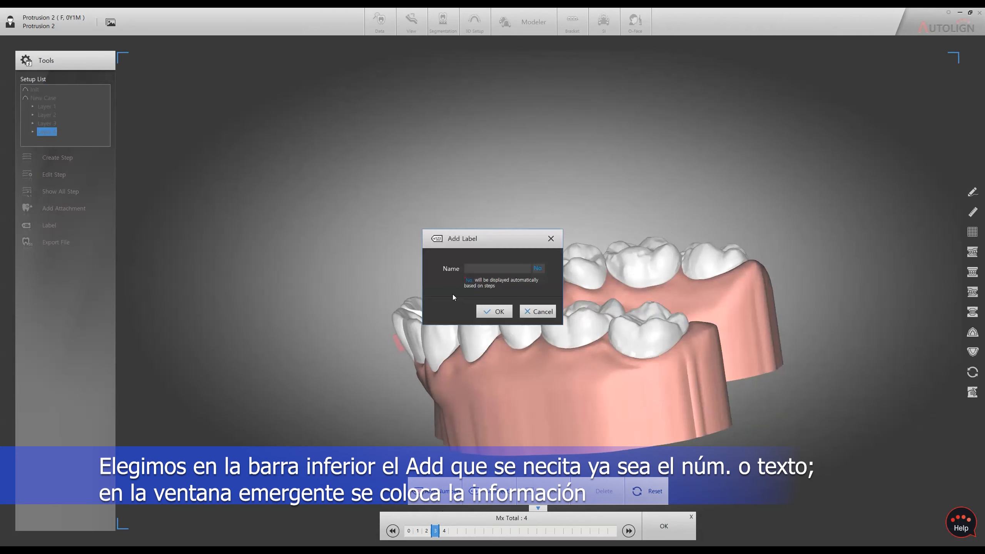
pyautogui.click(480, 265)
pyautogui.click(524, 313)
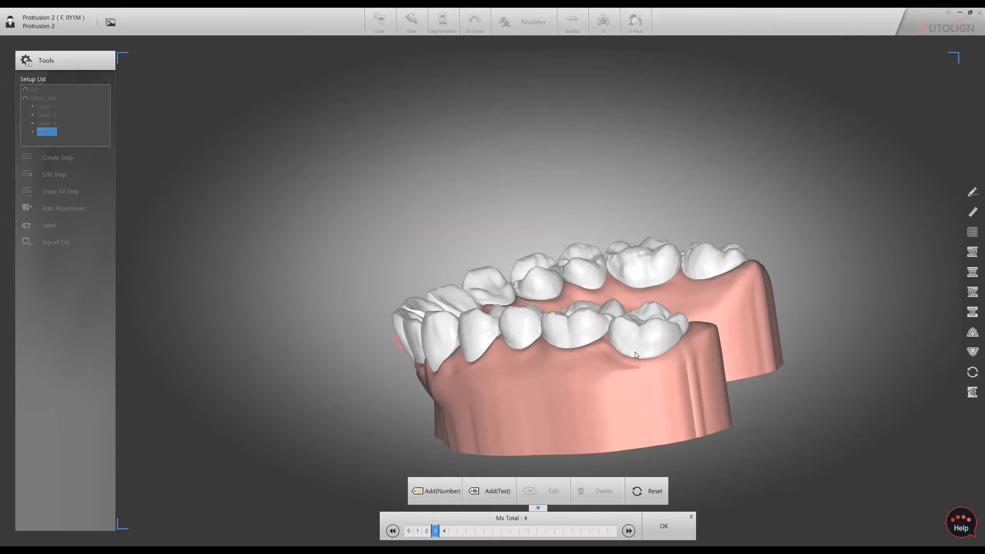
pyautogui.moveTo(722, 348); pyautogui.dragTo(628, 395, button='right')
pyautogui.click(561, 372)
# - Rotate and adjust the number label so it sits on the last molar's surface, inspecting it from several angles
pyautogui.moveTo(552, 346); pyautogui.dragTo(557, 339)
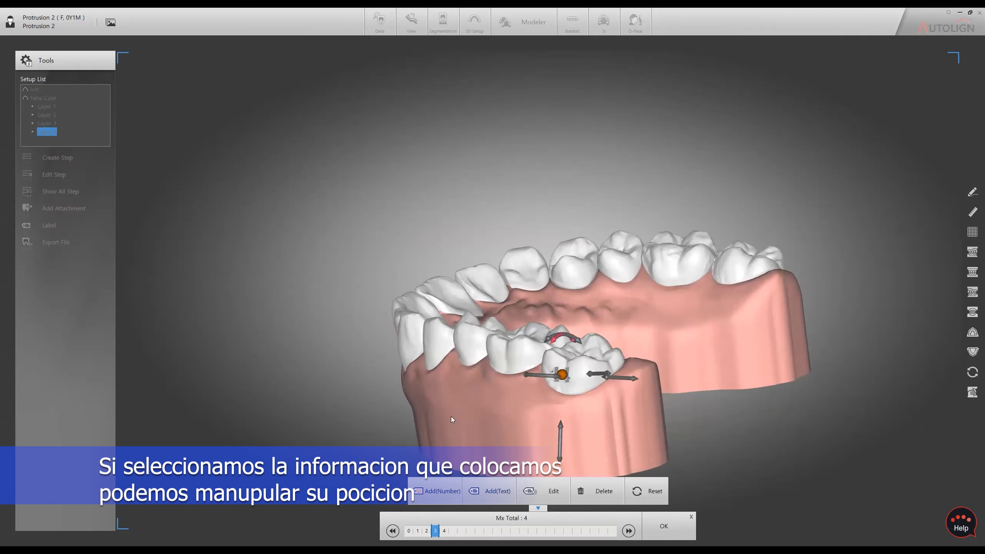
pyautogui.moveTo(452, 419); pyautogui.dragTo(607, 397, button='right')
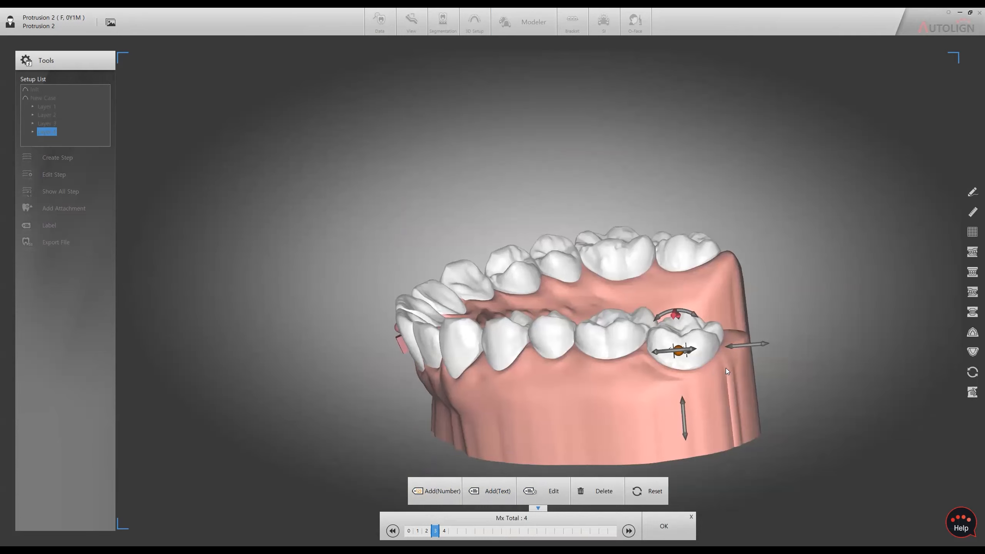
pyautogui.click(670, 369)
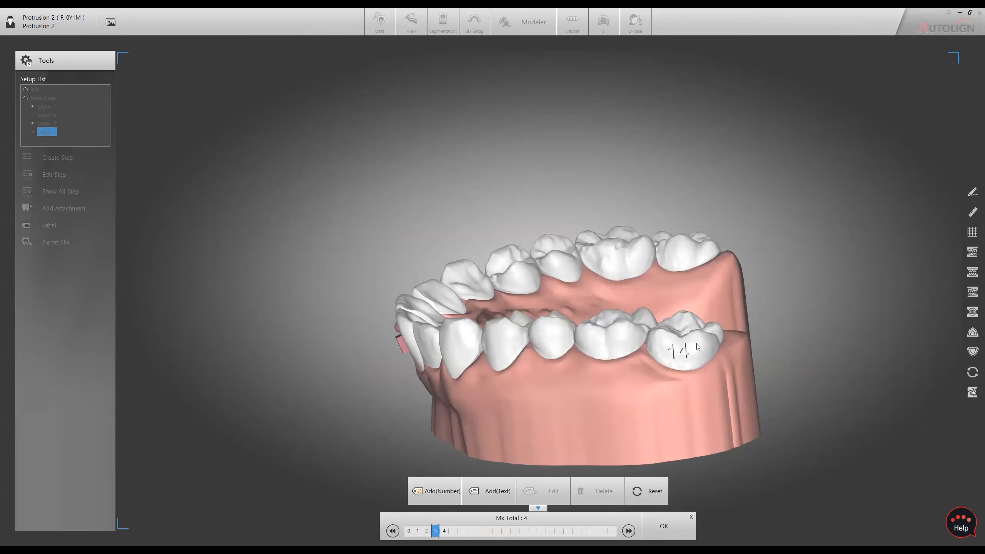
pyautogui.click(683, 351)
pyautogui.moveTo(668, 399); pyautogui.dragTo(565, 355, button='right')
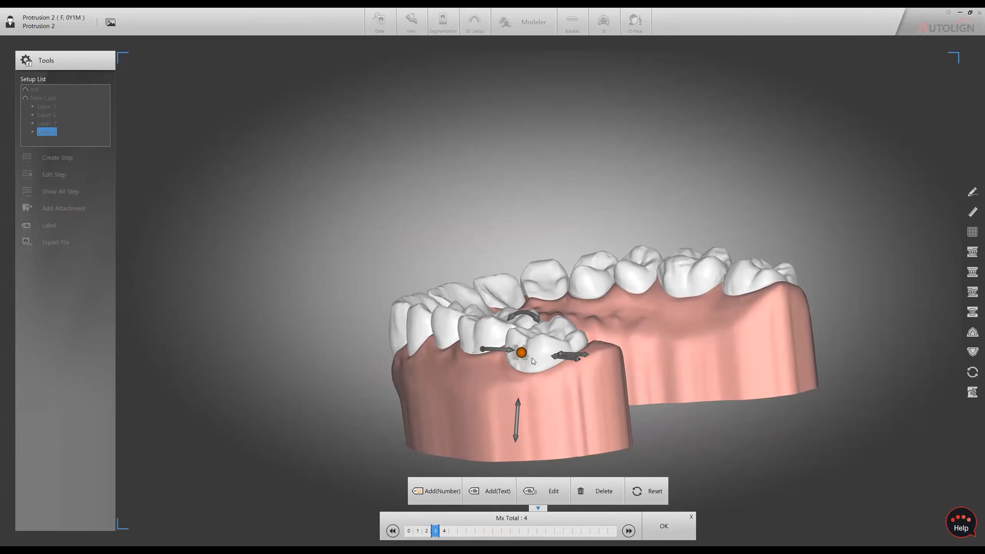
pyautogui.moveTo(533, 356); pyautogui.dragTo(458, 384, button='right')
# - Add a text label reading "min" on the gum next to the numbered upper right last molar
pyautogui.click(497, 494)
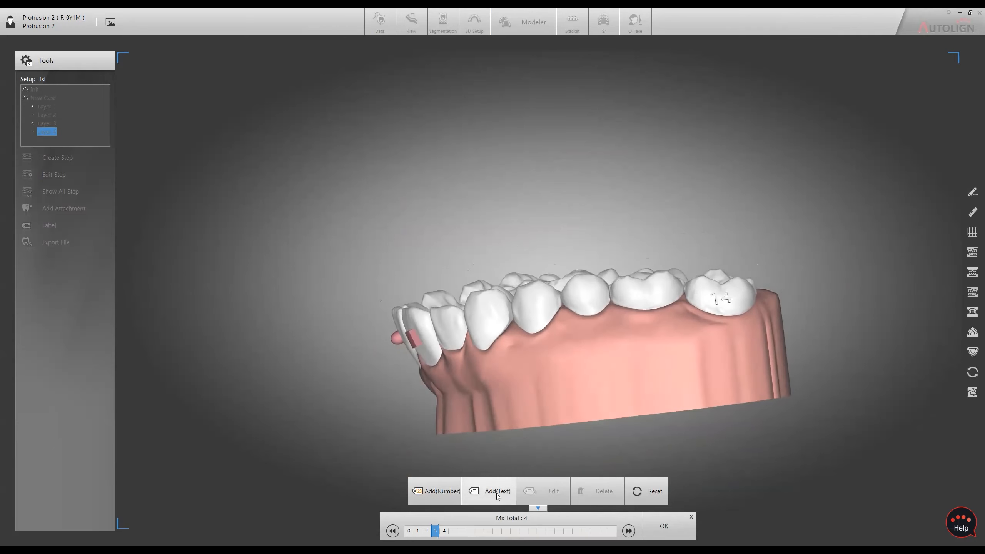
pyautogui.click(481, 293)
pyautogui.write('min')
pyautogui.click(495, 312)
pyautogui.press('Return')
pyautogui.click(711, 349)
# - Adjust the "min" label's position on the gum, accept the labels and check them in Layers 4 and 3
pyautogui.moveTo(710, 349); pyautogui.dragTo(345, 413, button='right')
pyautogui.click(384, 420)
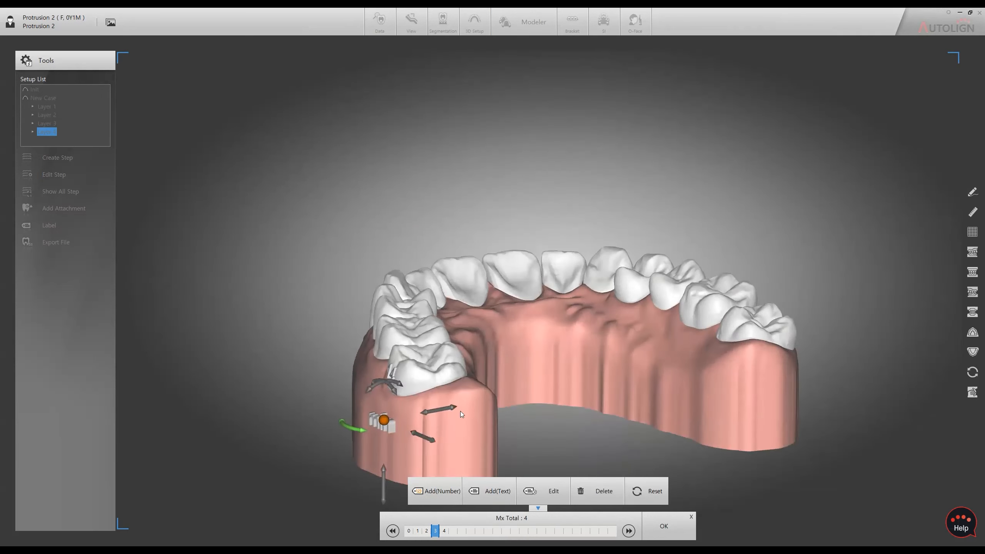
pyautogui.moveTo(445, 407); pyautogui.dragTo(453, 406)
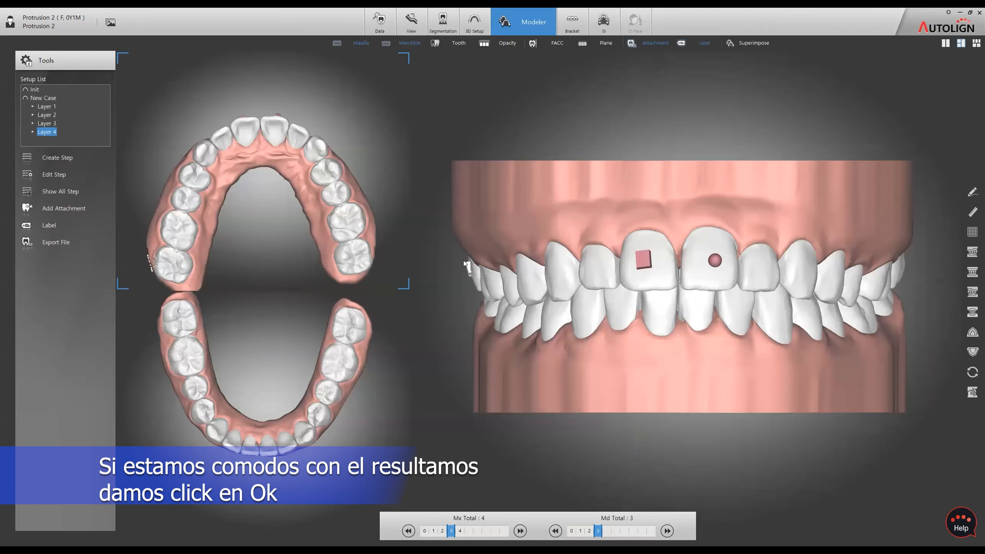
pyautogui.moveTo(464, 261); pyautogui.dragTo(528, 239, button='middle')
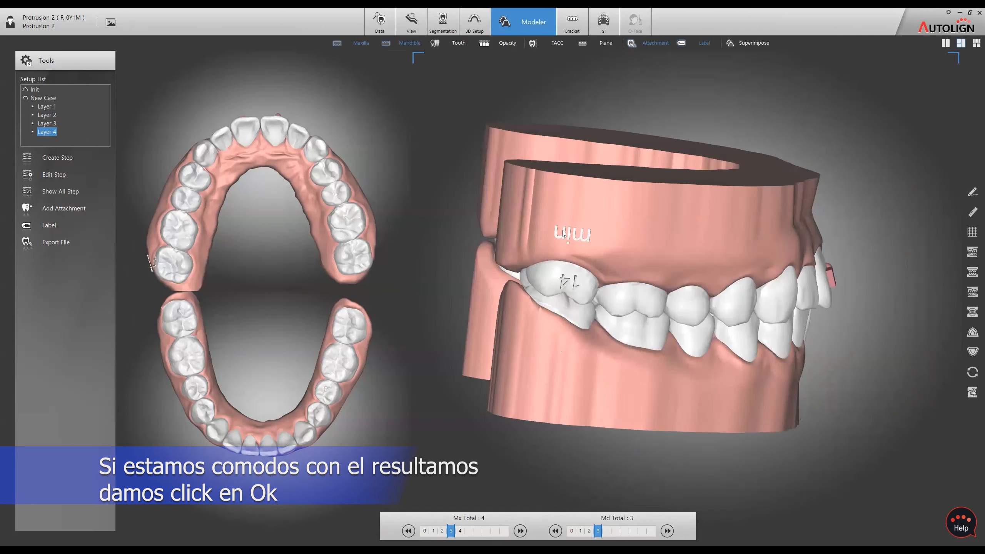
pyautogui.click(49, 124)
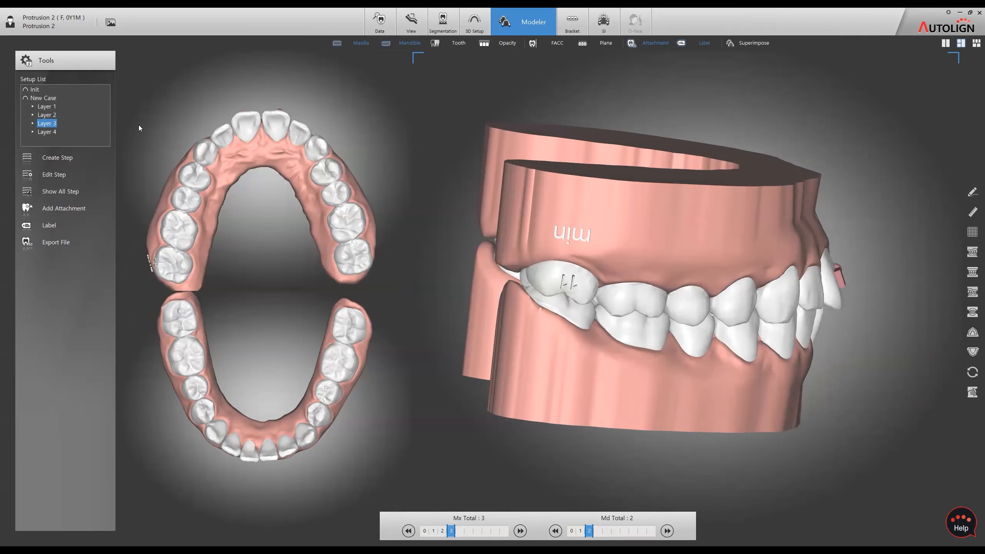
# - Start the file export for Layer 1 and raise the maxillary base plane so it cuts across the gum
pyautogui.click(47, 107)
pyautogui.click(434, 531)
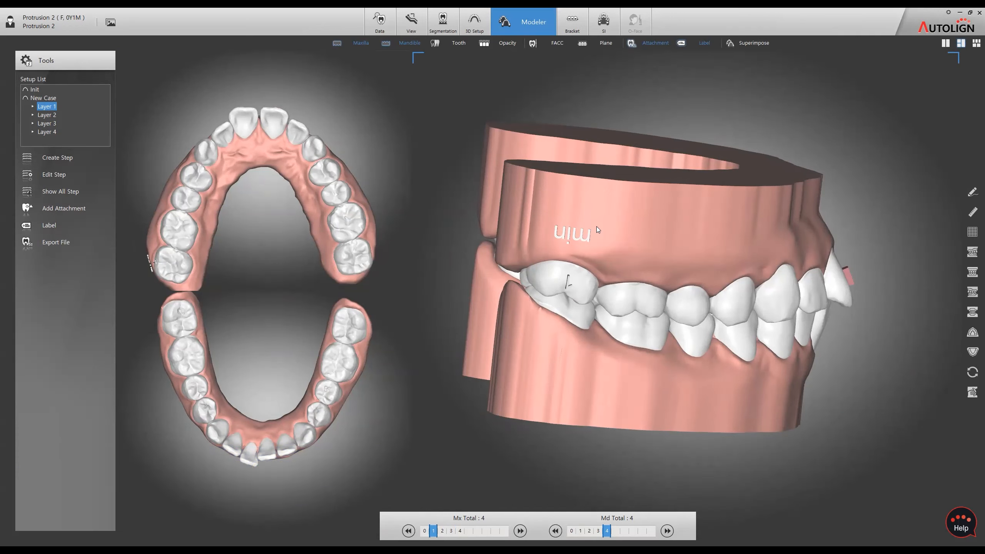
pyautogui.click(49, 245)
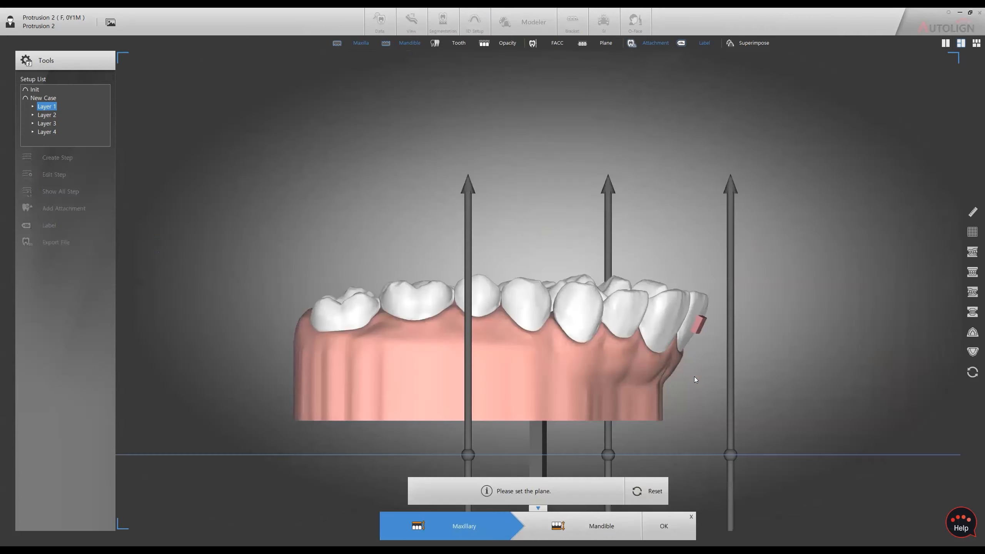
pyautogui.moveTo(609, 367); pyautogui.dragTo(647, 342, button='right')
pyautogui.moveTo(525, 442); pyautogui.dragTo(546, 372)
pyautogui.moveTo(547, 372); pyautogui.dragTo(556, 306, button='right')
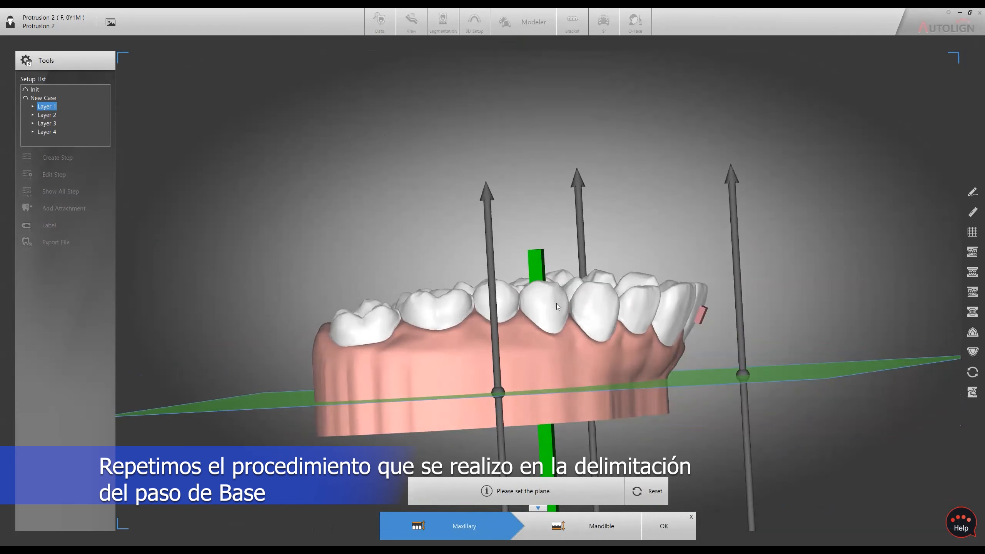
# - Switch to the mandible and adjust the height and tilt of its base plane across the gum below the teeth
pyautogui.click(577, 536)
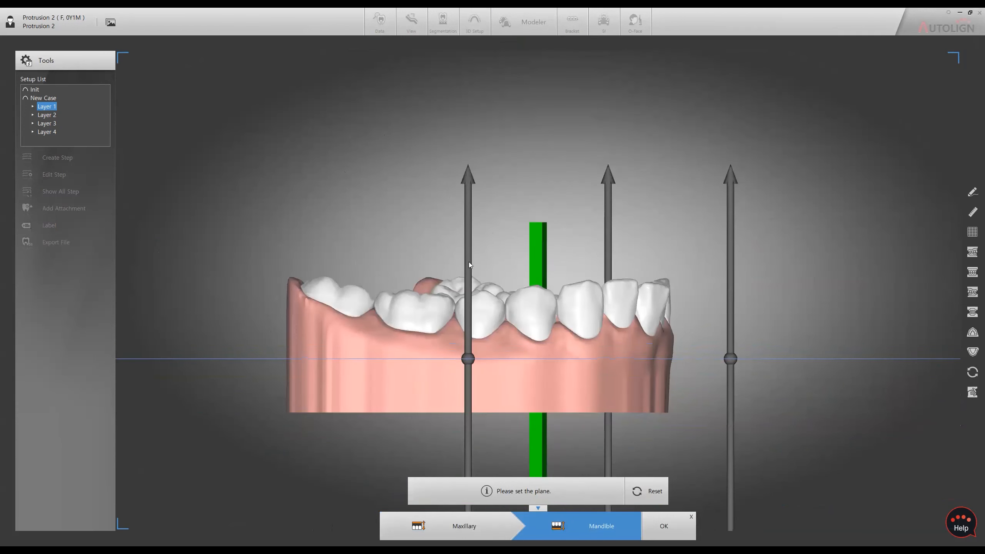
pyautogui.moveTo(465, 270); pyautogui.dragTo(473, 260)
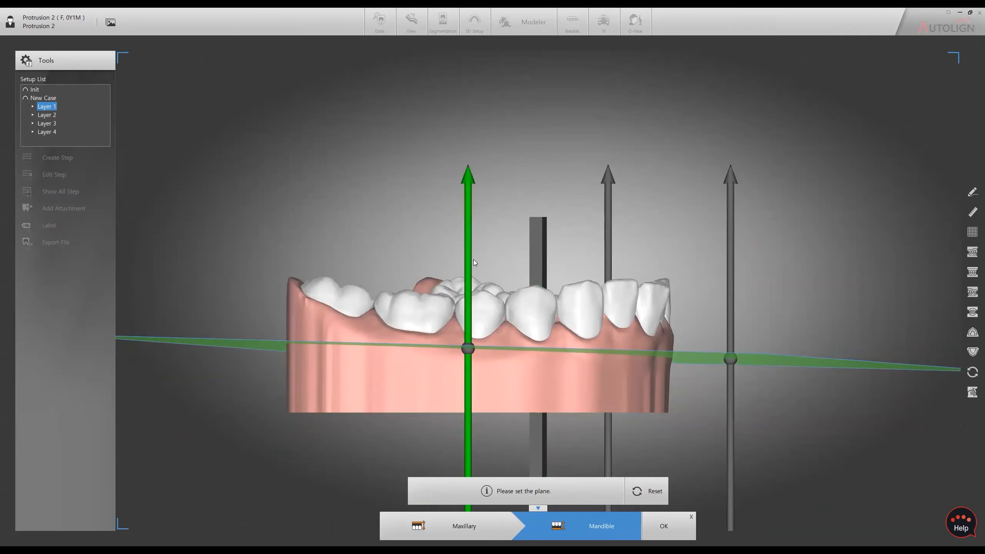
pyautogui.moveTo(867, 305); pyautogui.dragTo(623, 318, button='right')
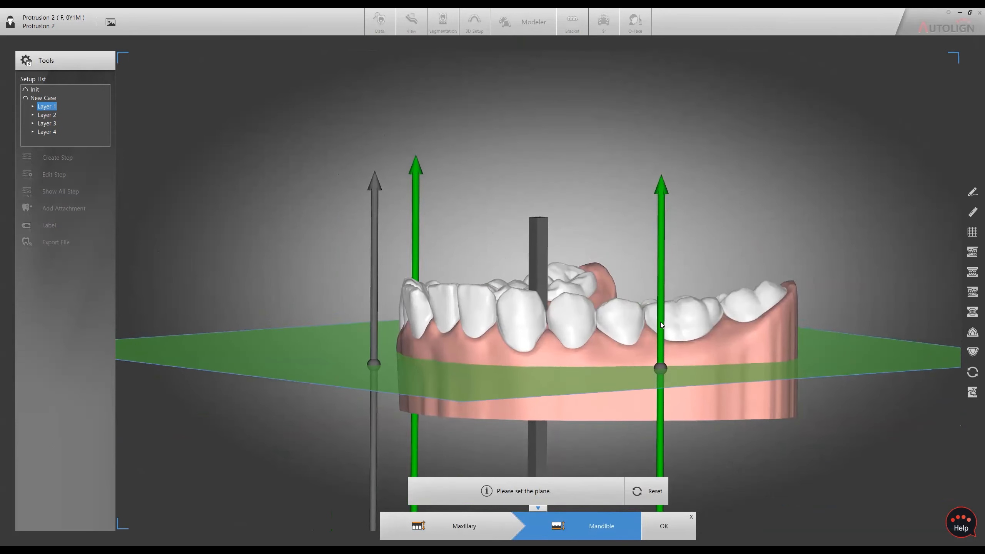
pyautogui.moveTo(661, 322); pyautogui.dragTo(661, 316)
pyautogui.moveTo(371, 315); pyautogui.dragTo(372, 317)
pyautogui.moveTo(536, 274); pyautogui.dragTo(536, 278)
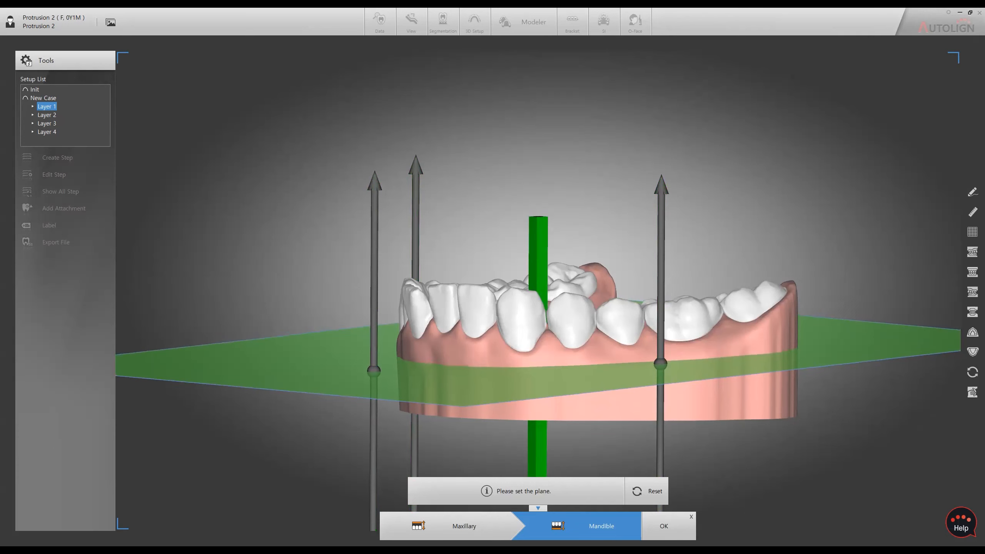
# - Accept the base planes and export the models as STL to a desktop folder named test_test
pyautogui.click(670, 527)
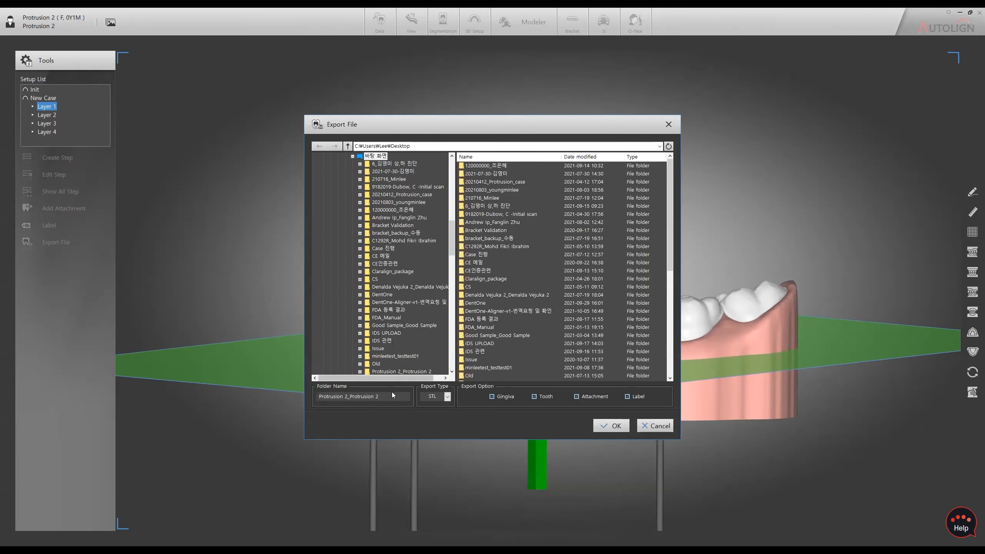
pyautogui.doubleClick(395, 396)
pyautogui.write('Test01')
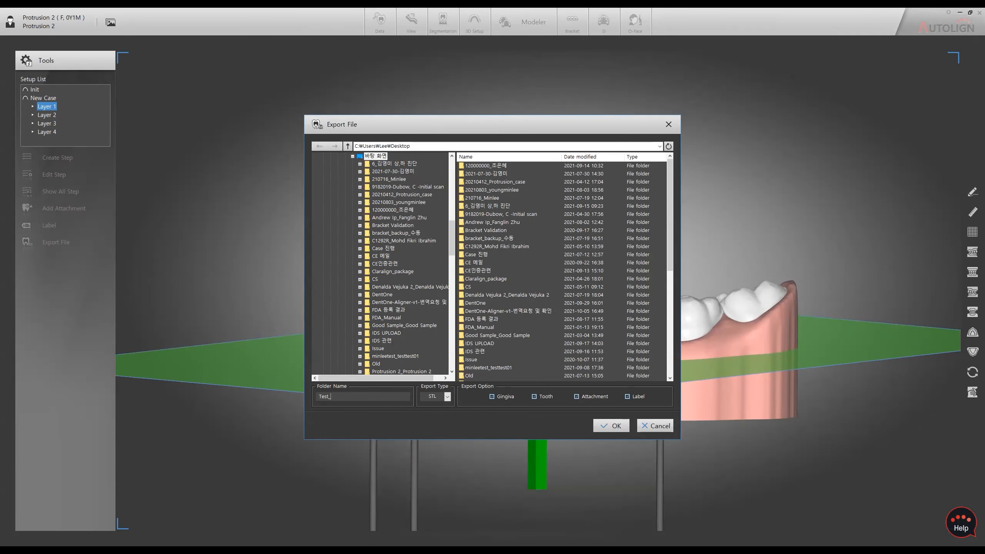
pyautogui.click(611, 425)
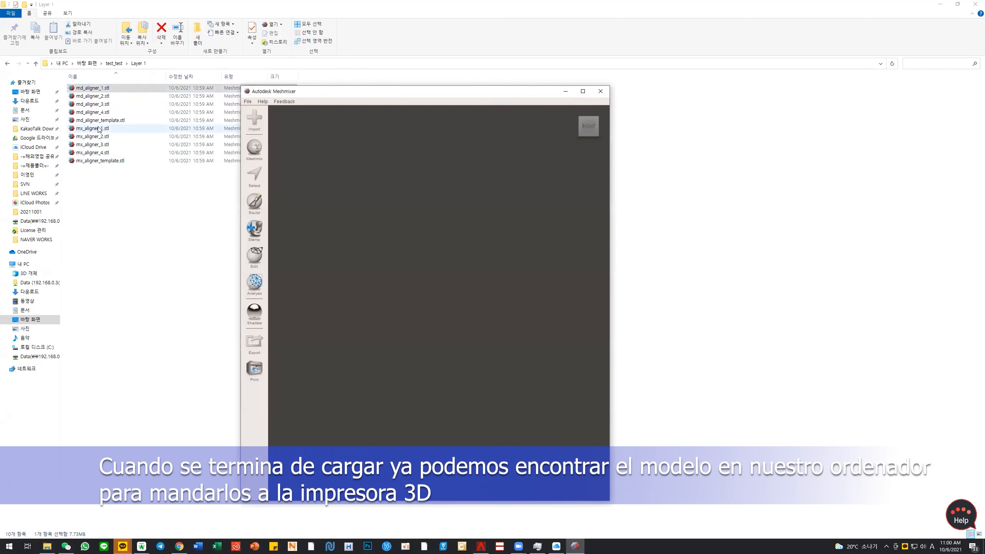
# - Load mx_aligner_1.stl alongside md_aligner_1.stl in Meshmixer and inspect the upper model's labels and front attachment
pyautogui.moveTo(98, 129); pyautogui.dragTo(435, 181)
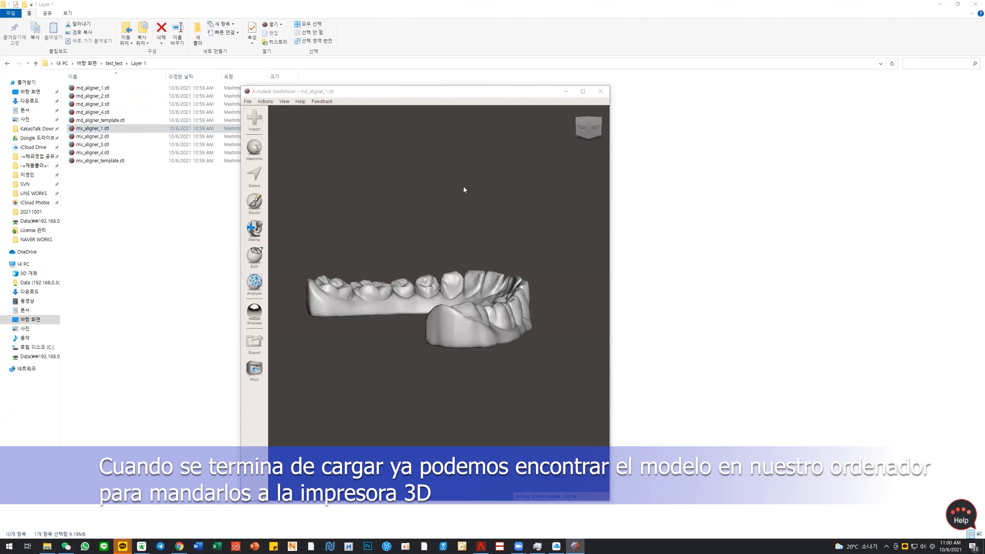
pyautogui.click(418, 180)
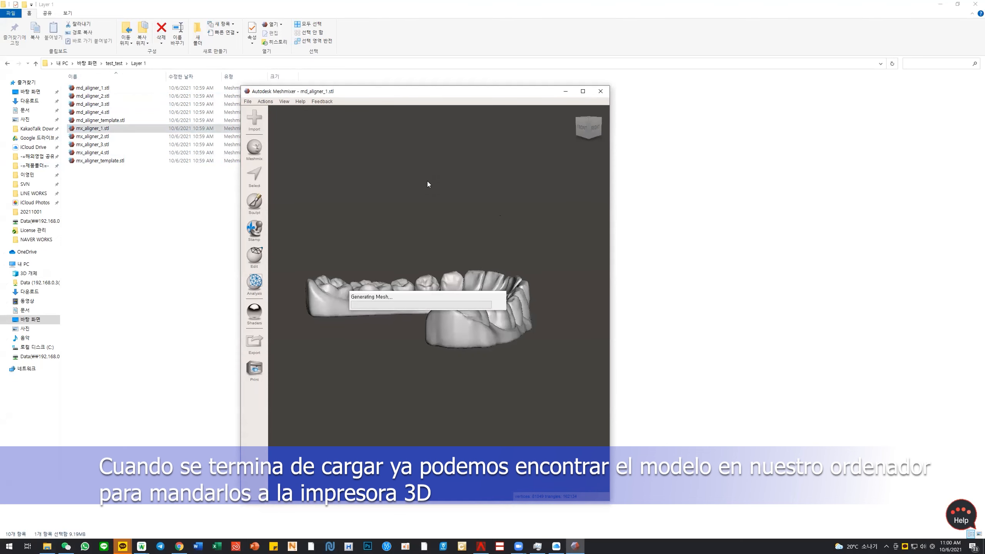
pyautogui.click(582, 91)
pyautogui.moveTo(609, 226); pyautogui.dragTo(490, 180, button='right')
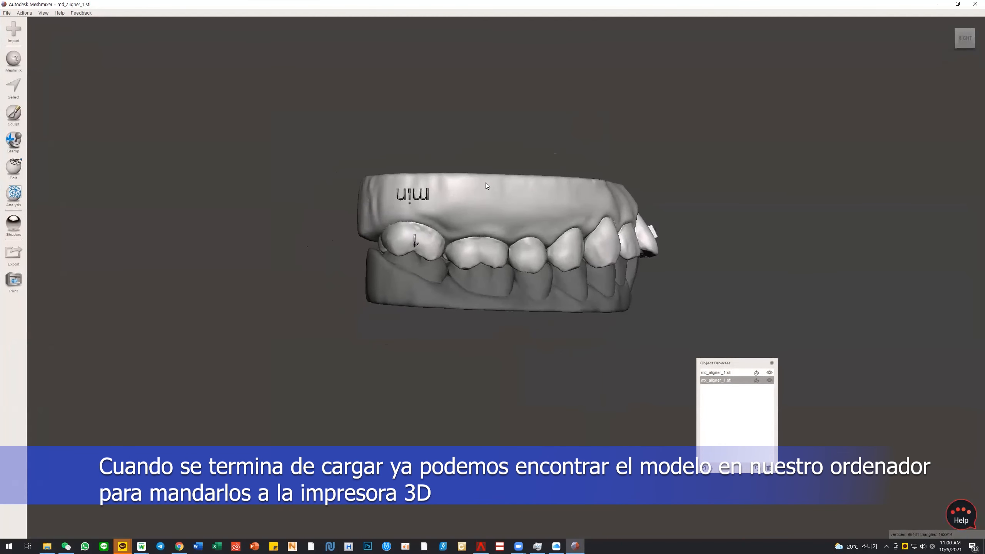
pyautogui.moveTo(499, 262); pyautogui.dragTo(582, 229, button='right')
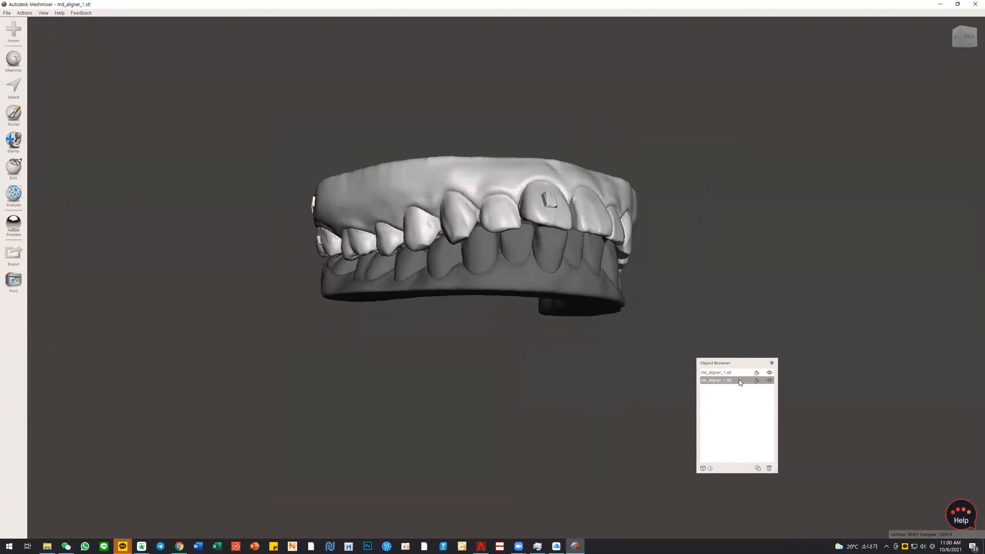
# - Hide mx_aligner_1.stl, select md_aligner_1.stl and examine the lower model from several angles
pyautogui.click(769, 381)
pyautogui.click(740, 374)
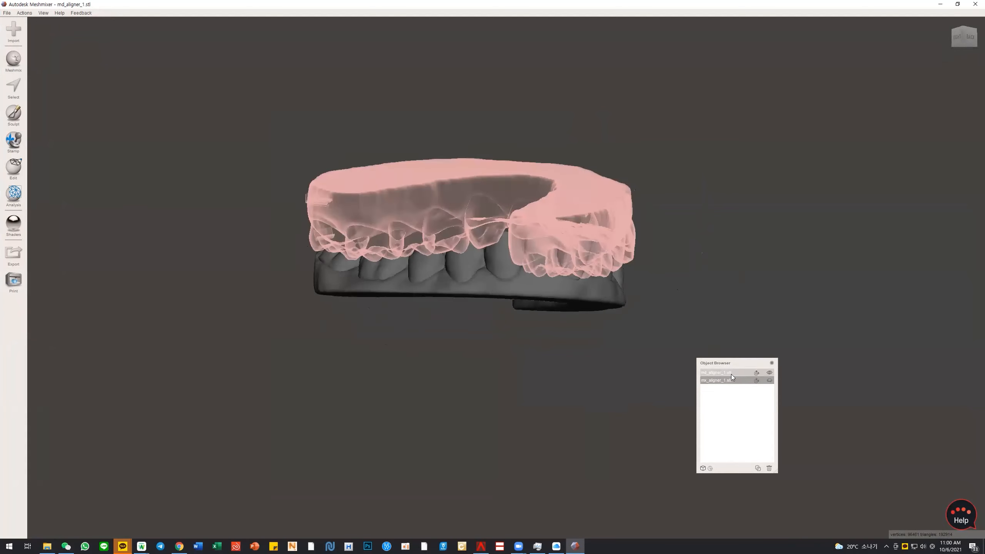
pyautogui.moveTo(402, 303); pyautogui.dragTo(505, 339, button='right')
pyautogui.moveTo(461, 302); pyautogui.dragTo(585, 211, button='right')
pyautogui.moveTo(529, 165); pyautogui.dragTo(946, 8, button='right')
# - Close Meshmixer without saving and open the exported step 4 models, starting with mx_aligner_4.stl
pyautogui.click(975, 4)
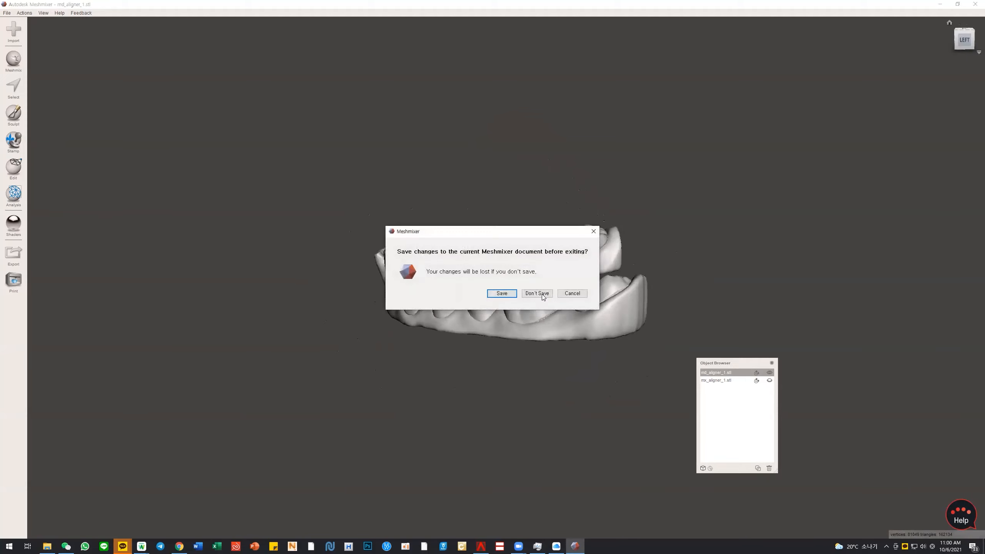
pyautogui.press('Return')
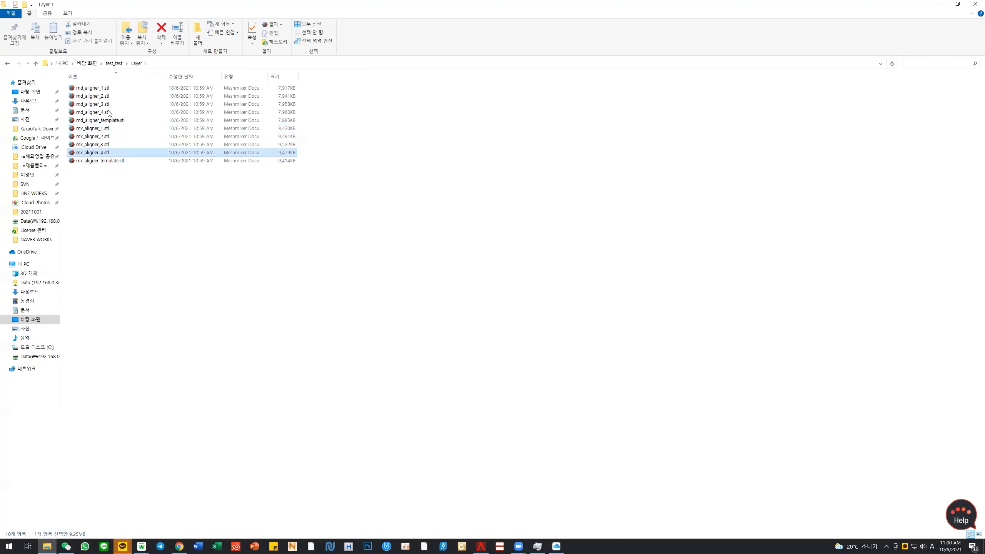
pyautogui.doubleClick(108, 113)
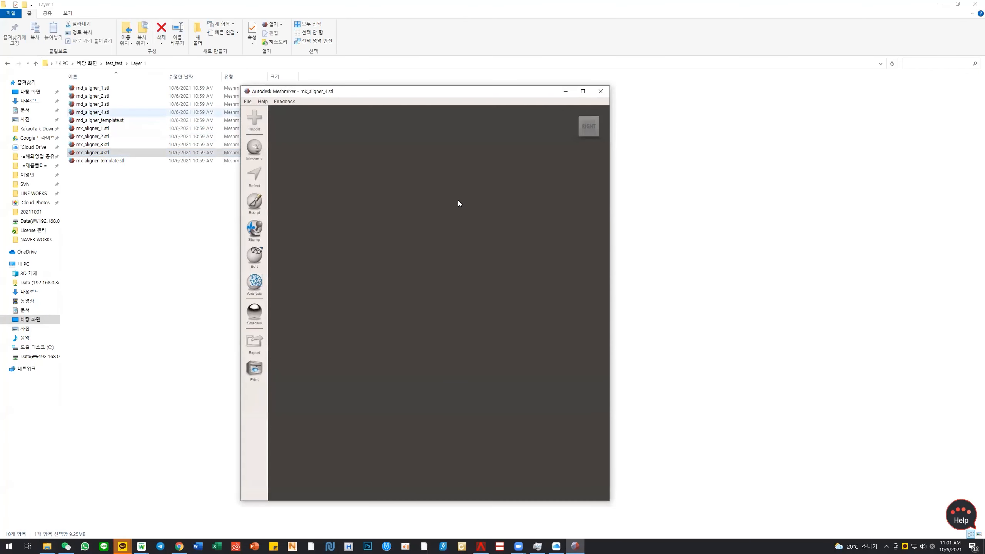